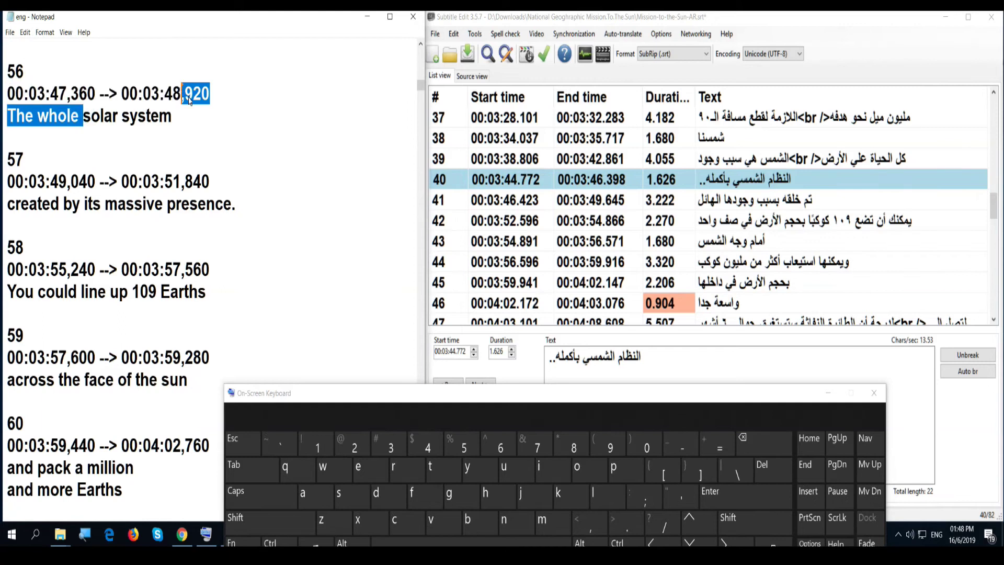
# Step: Copy "solar system" from the English transcript, switch to Chrome and open the matching English Wikipedia article
pyautogui.rightClick(149, 127)
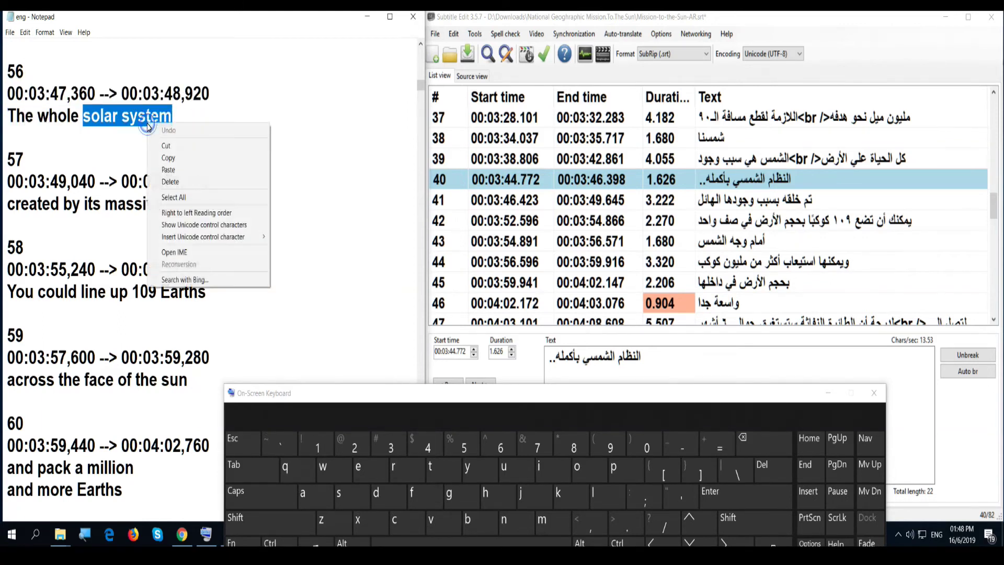
pyautogui.click(167, 158)
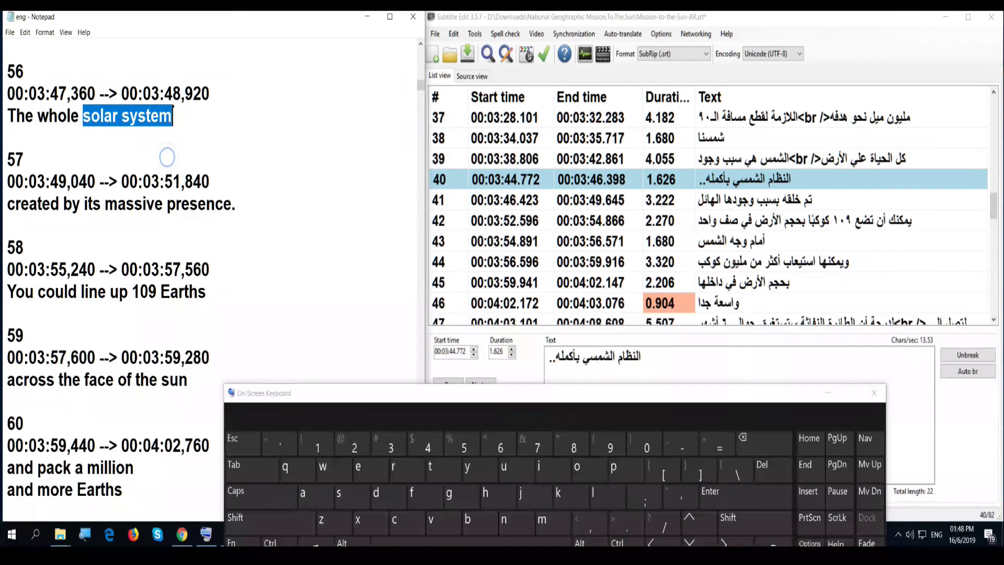
pyautogui.click(182, 534)
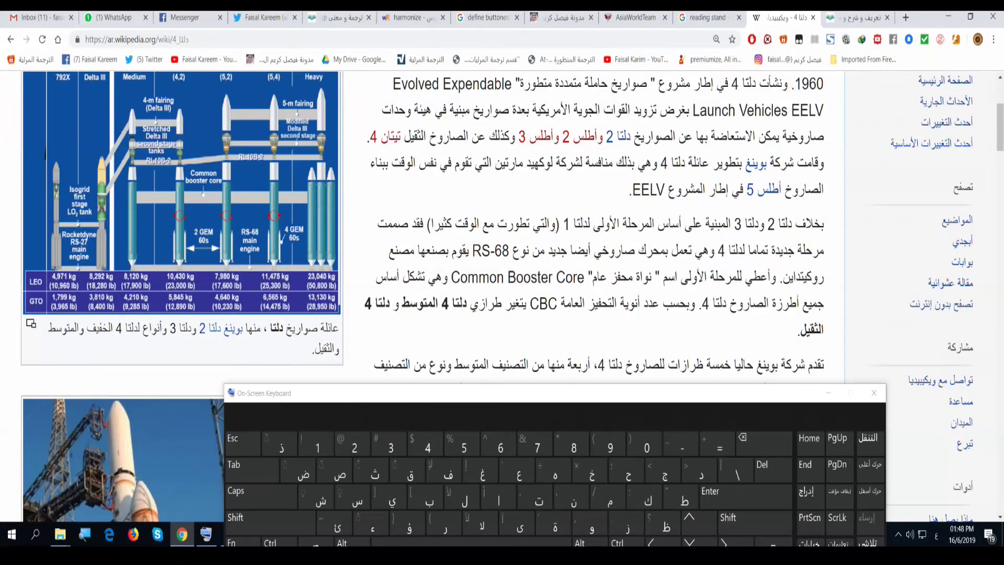
pyautogui.click(11, 40)
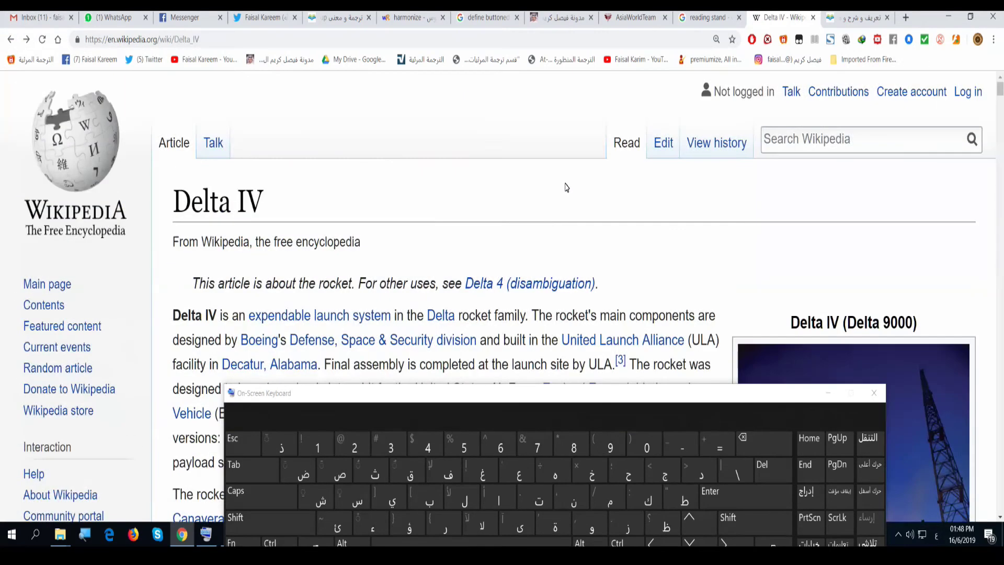
pyautogui.rightClick(810, 145)
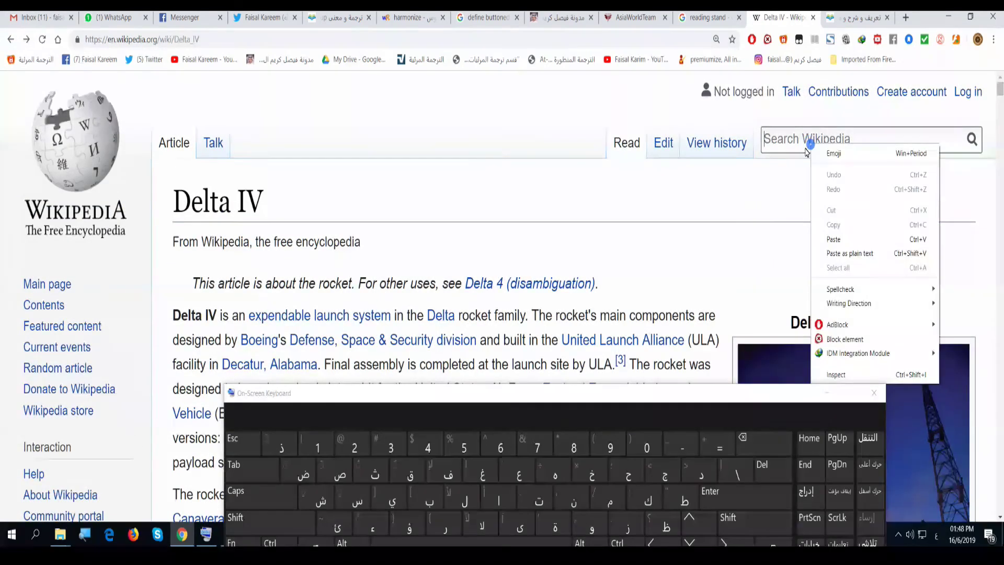
pyautogui.click(887, 242)
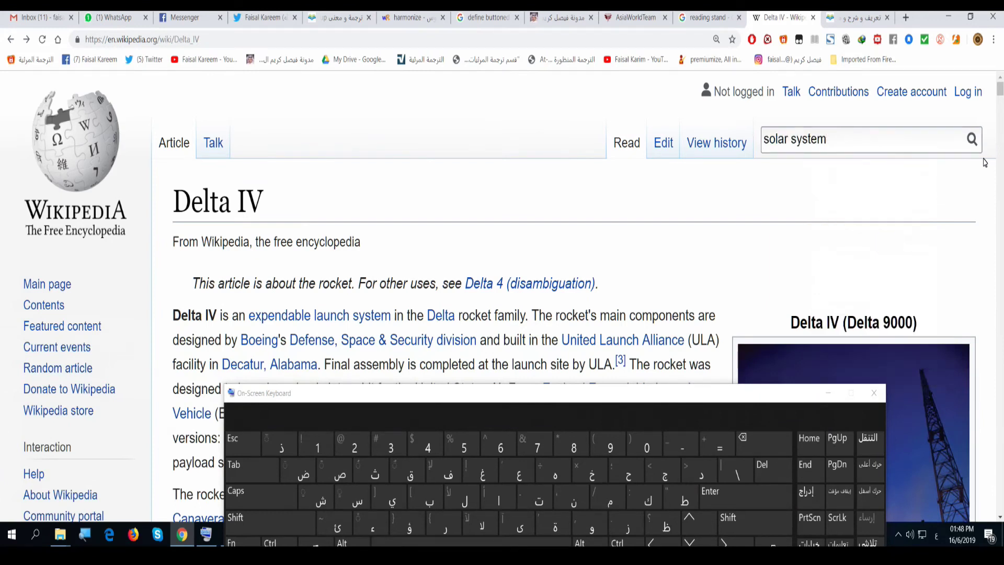
pyautogui.click(784, 166)
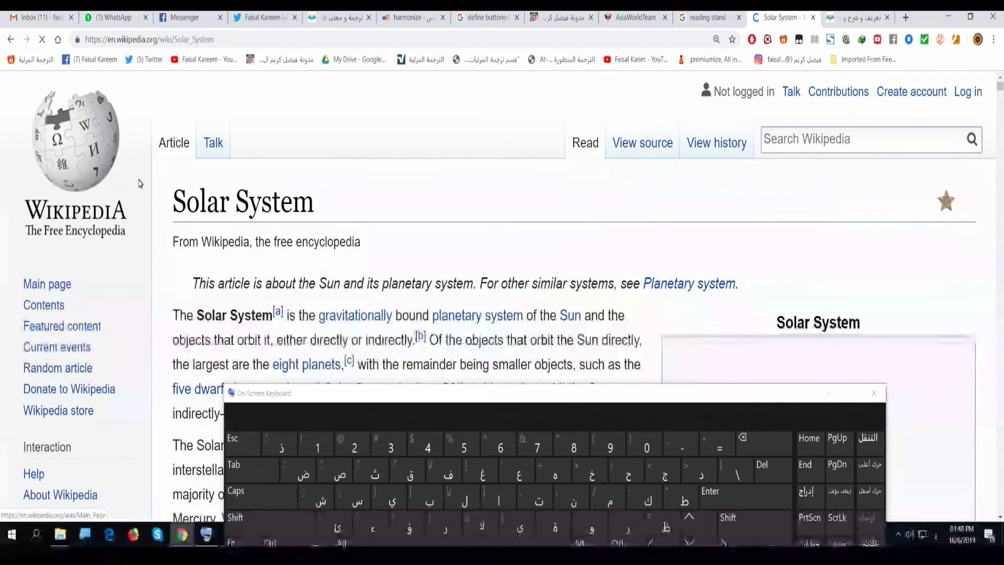
# Step: Open the Arabic version of the Solar System article, check the Arabic term in its title, and return to Subtitle Edit
pyautogui.scroll(-1, 141, 183)
pyautogui.scroll(-15, 140, 183)
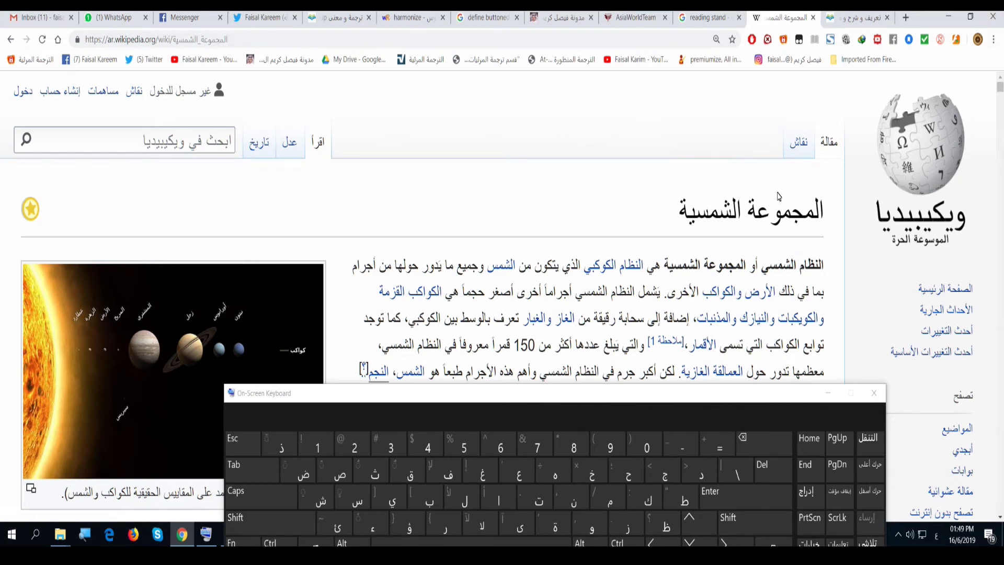
pyautogui.moveTo(812, 219); pyautogui.dragTo(662, 201)
pyautogui.click(662, 201)
pyautogui.click(947, 18)
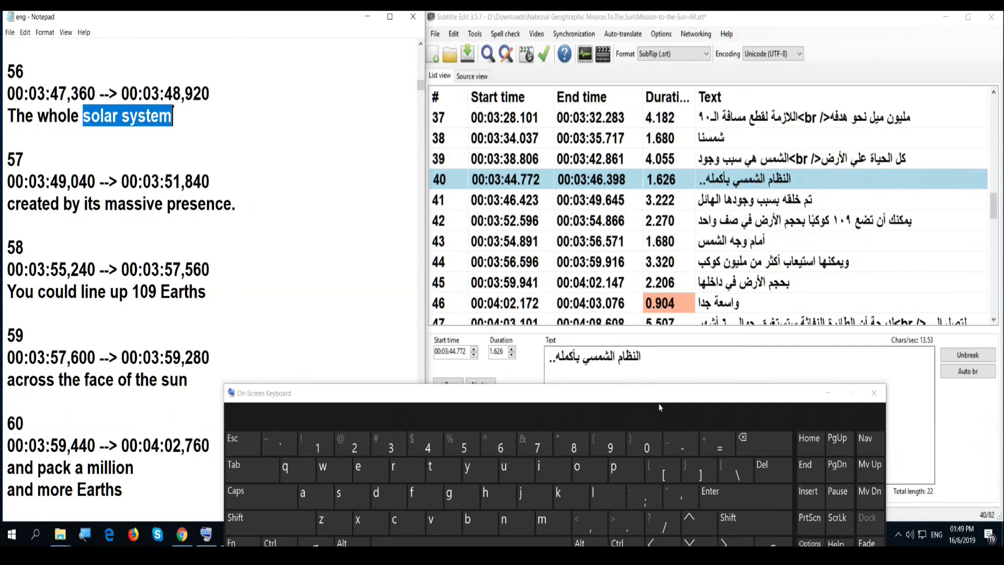
# Step: Merge subtitle line 40 with the line after it
pyautogui.click(745, 179)
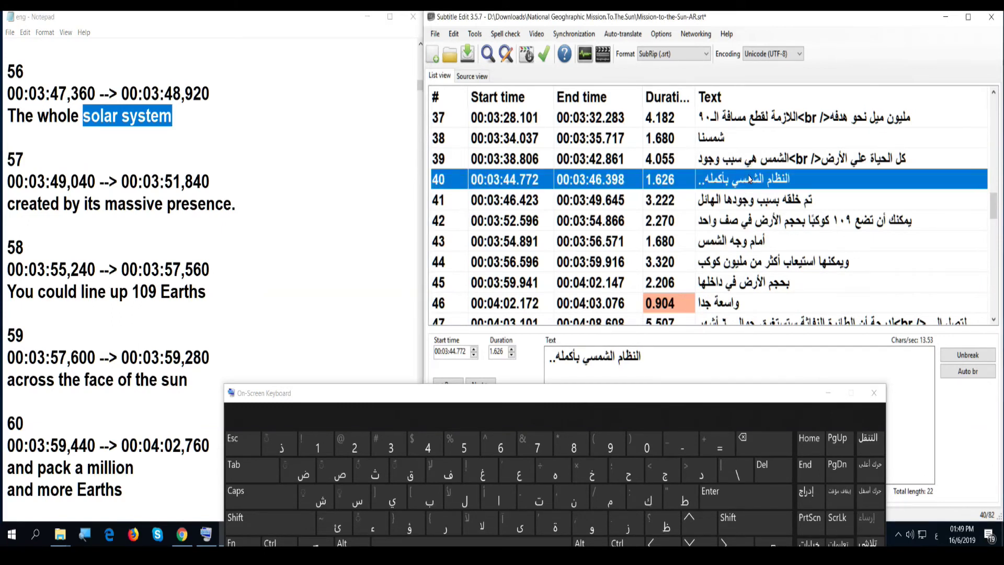
pyautogui.rightClick(750, 180)
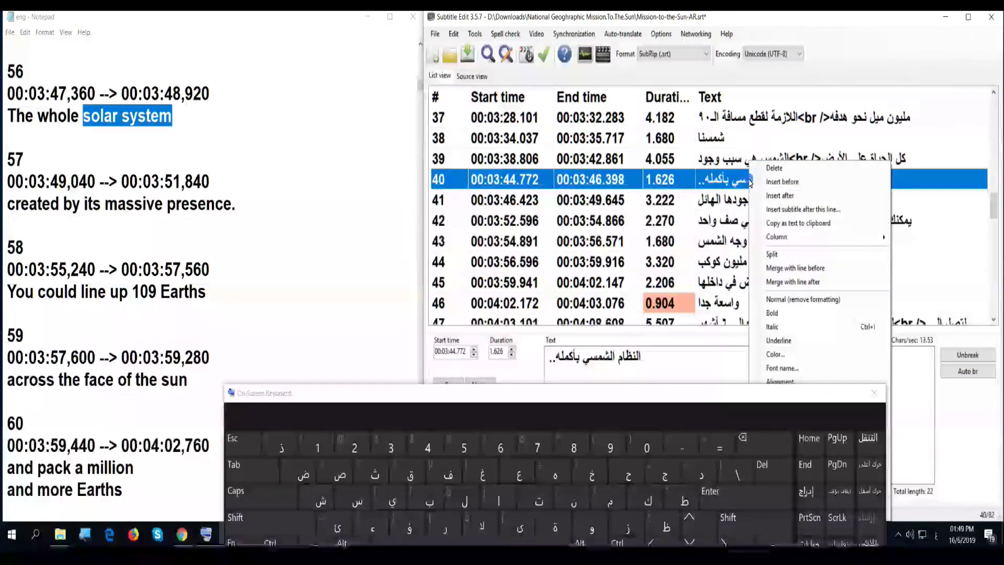
pyautogui.click(781, 283)
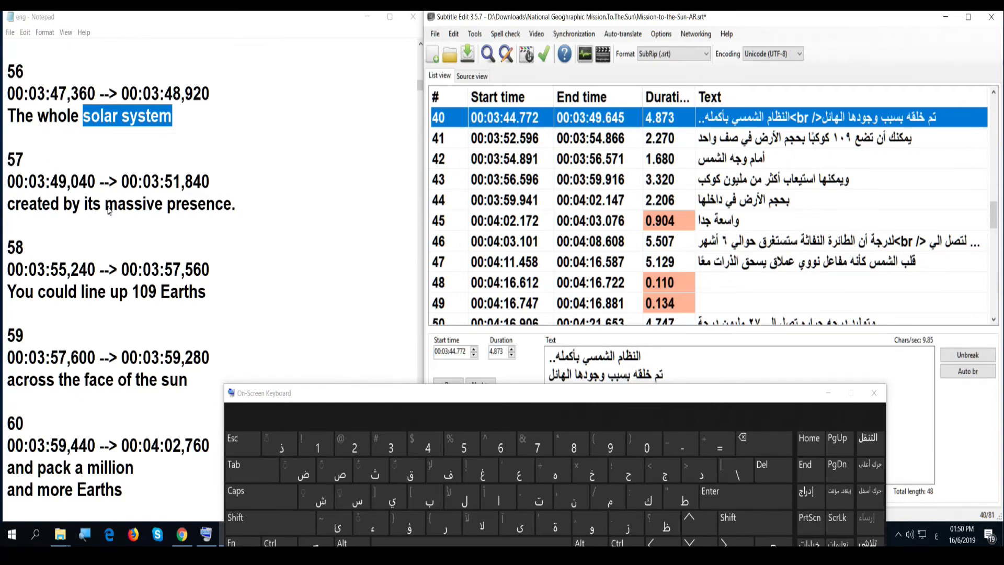
# Step: Highlight "massive presence" in the transcript, then remove the two dots from subtitle 40's first line and start it with "و"
pyautogui.moveTo(105, 205); pyautogui.dragTo(231, 204)
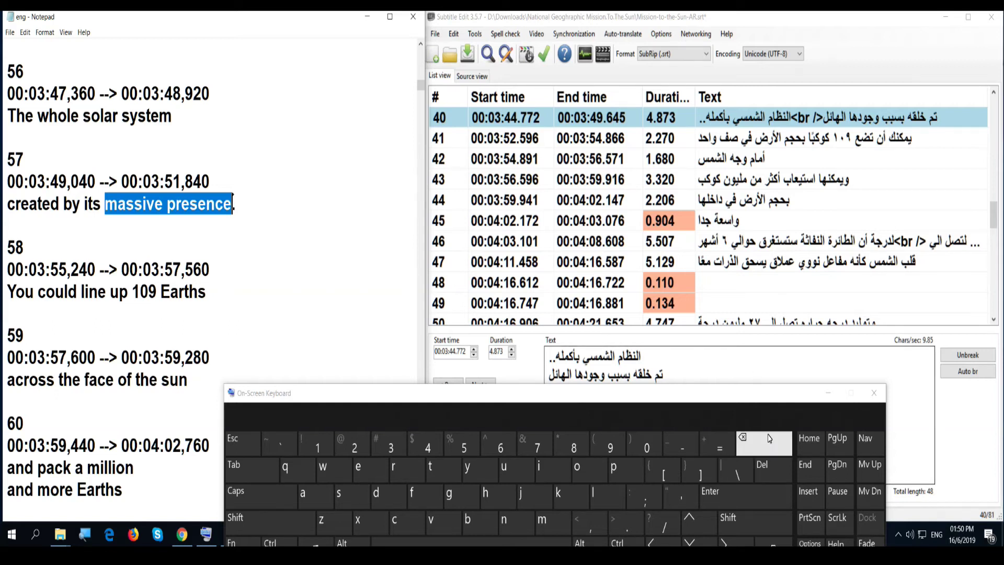
pyautogui.click(643, 363)
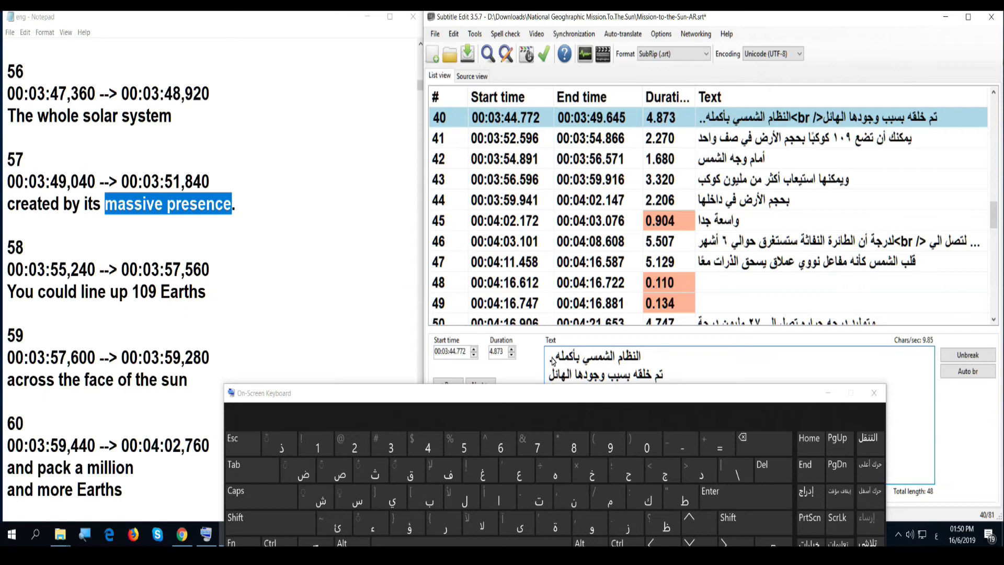
pyautogui.doubleClick(552, 358)
pyautogui.click(765, 444)
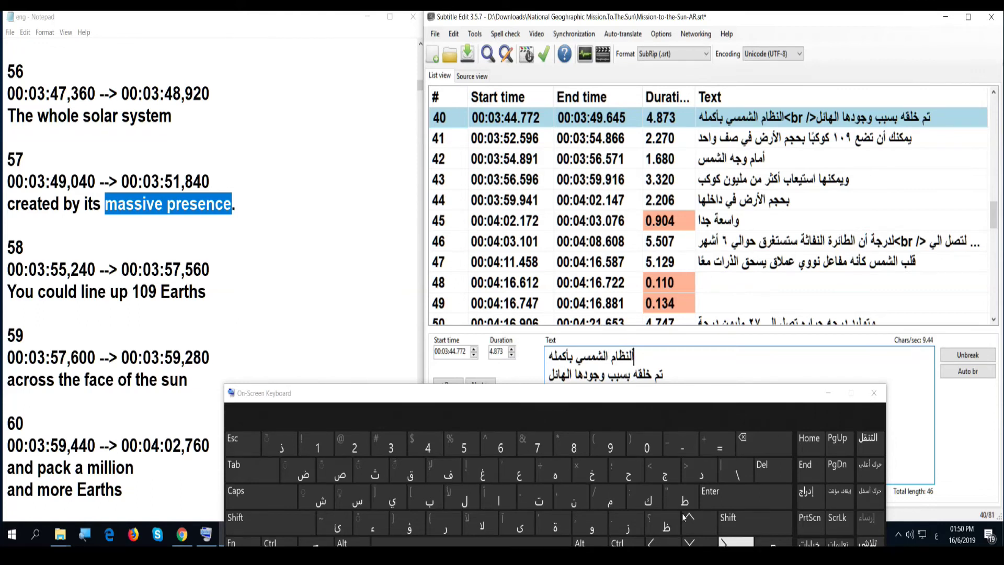
pyautogui.click(589, 526)
pyautogui.click(592, 471)
pyautogui.click(465, 497)
pyautogui.click(411, 473)
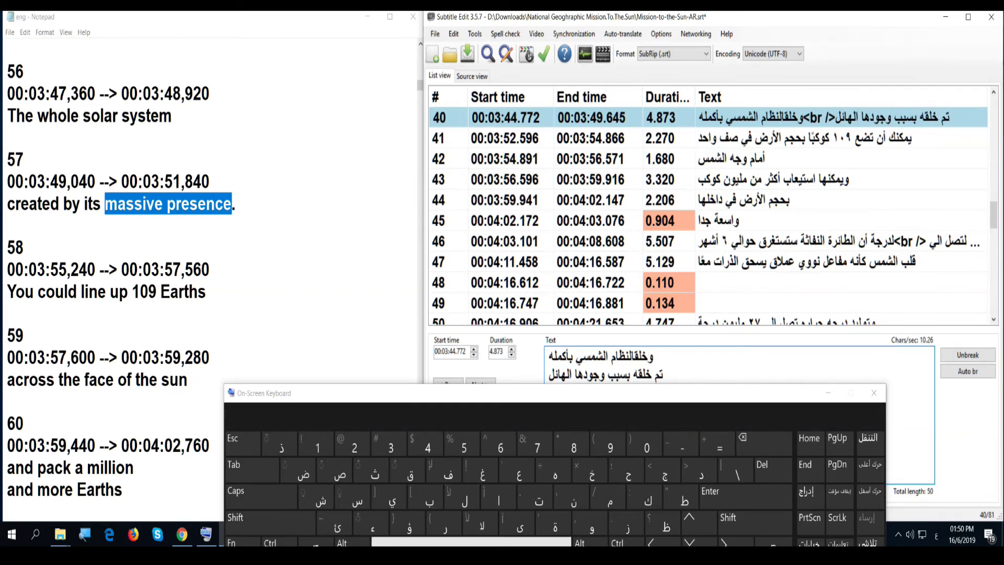
pyautogui.click(471, 542)
pyautogui.click(770, 452)
pyautogui.click(770, 451)
pyautogui.click(770, 451)
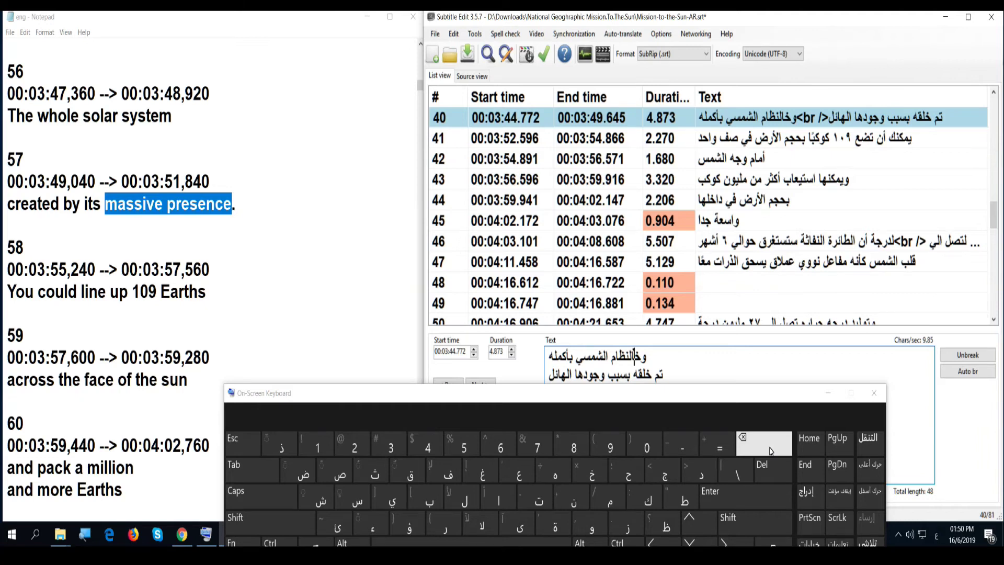
pyautogui.click(770, 444)
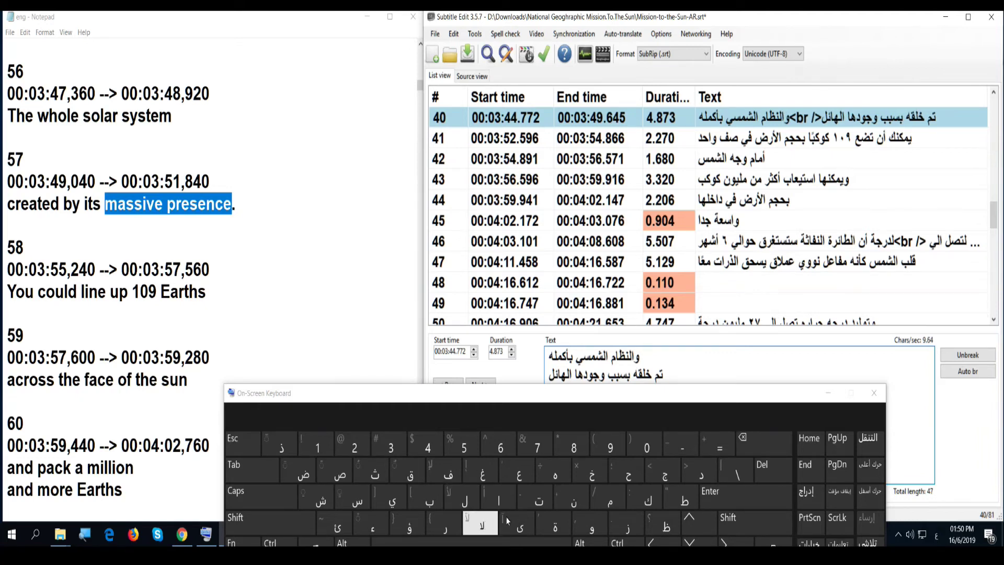
# Step: Insert "تكوين الشمس" right after the opening "و" of subtitle 40, followed by a space
pyautogui.click(539, 499)
pyautogui.click(646, 500)
pyautogui.click(592, 524)
pyautogui.click(390, 498)
pyautogui.click(574, 500)
pyautogui.click(470, 542)
pyautogui.click(498, 500)
pyautogui.click(465, 500)
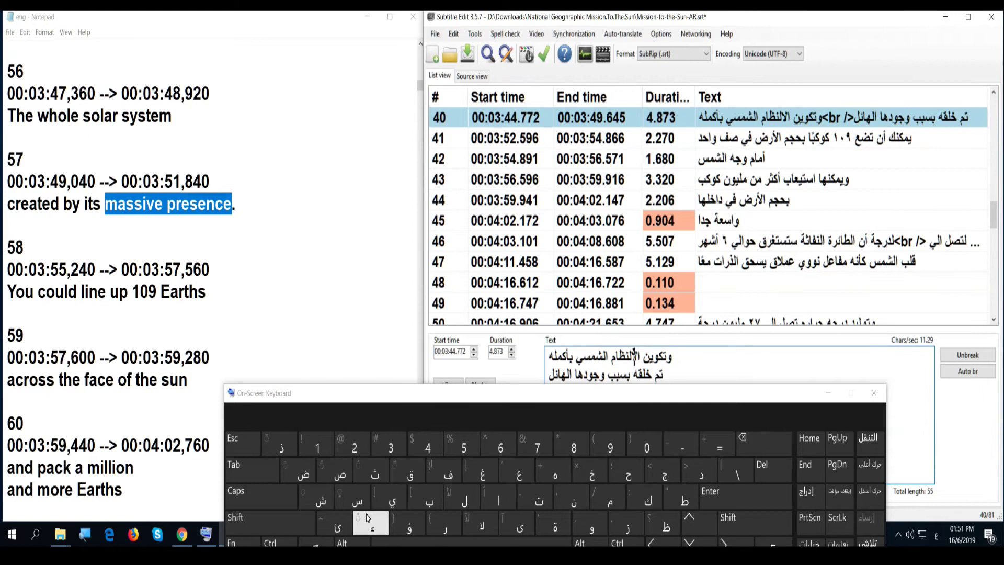
pyautogui.click(321, 499)
pyautogui.click(610, 500)
pyautogui.click(358, 499)
pyautogui.click(471, 542)
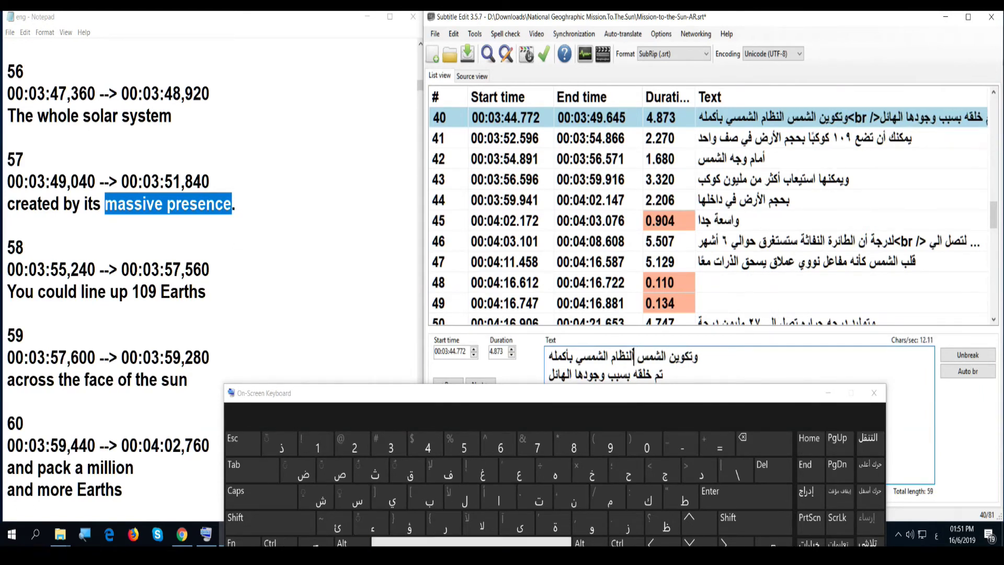
# Step: Add the word "الهائل" after "وتكوين الشمس" in subtitle 40
pyautogui.click(498, 500)
pyautogui.click(464, 499)
pyautogui.click(541, 482)
pyautogui.click(498, 499)
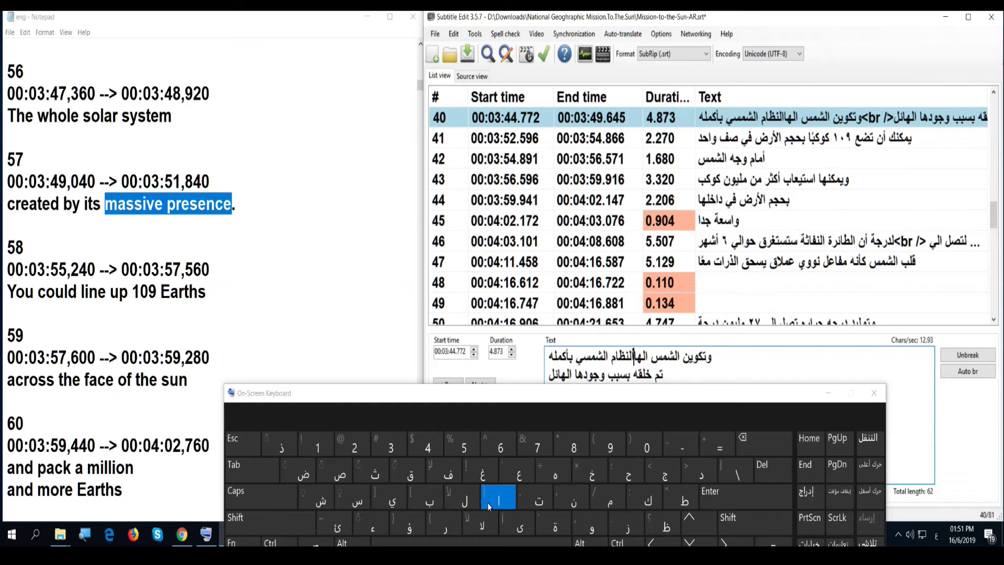
pyautogui.click(335, 523)
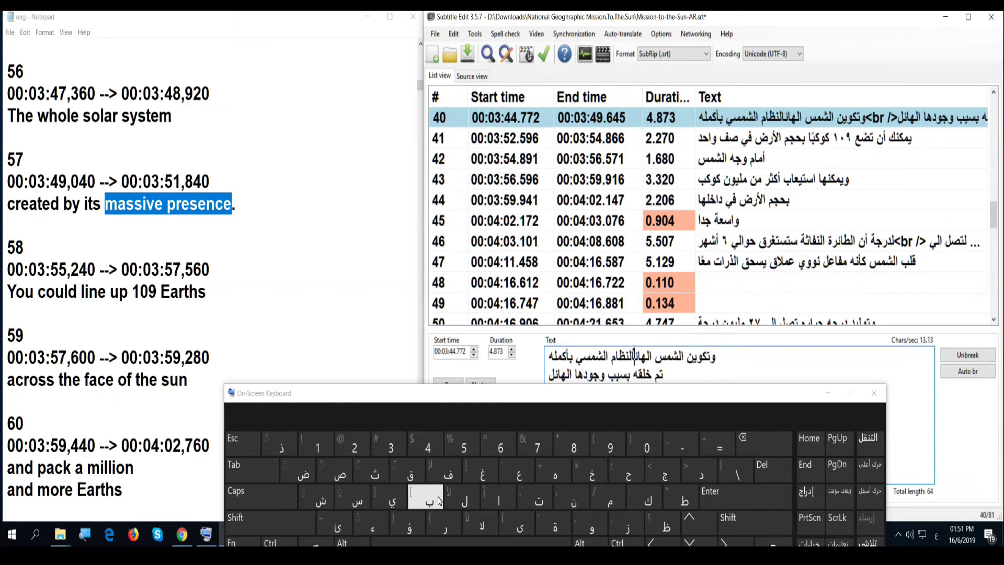
pyautogui.click(465, 500)
pyautogui.click(471, 542)
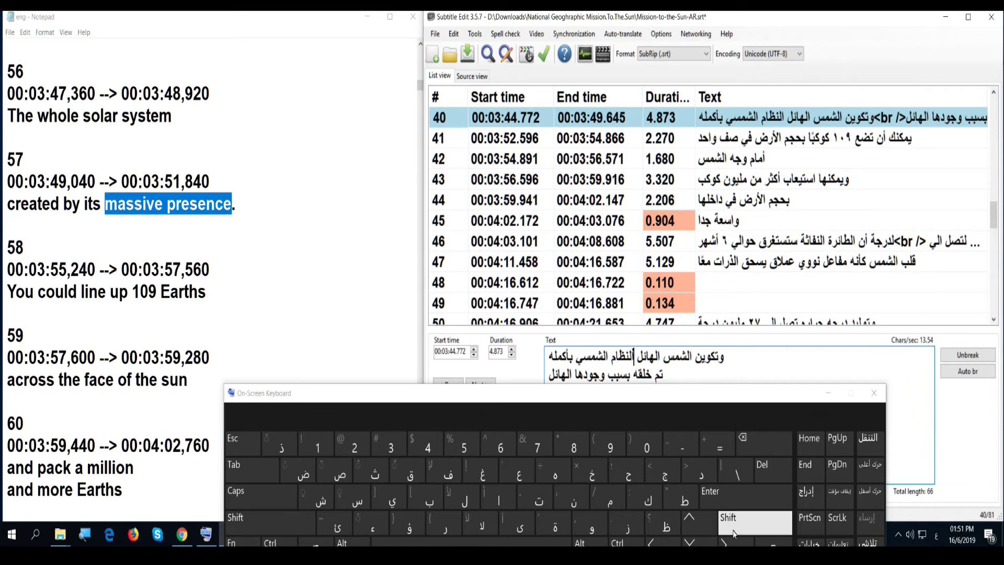
# Step: Add the verb "أوجد" before "النظام الشمسي بأكمله" in subtitle 40
pyautogui.click(766, 523)
pyautogui.click(498, 497)
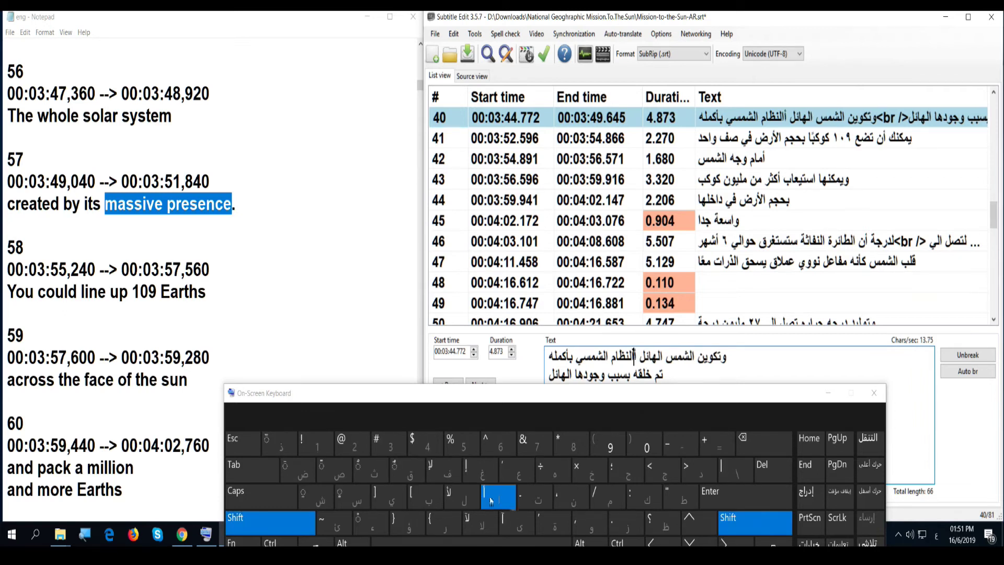
pyautogui.click(591, 523)
pyautogui.click(644, 498)
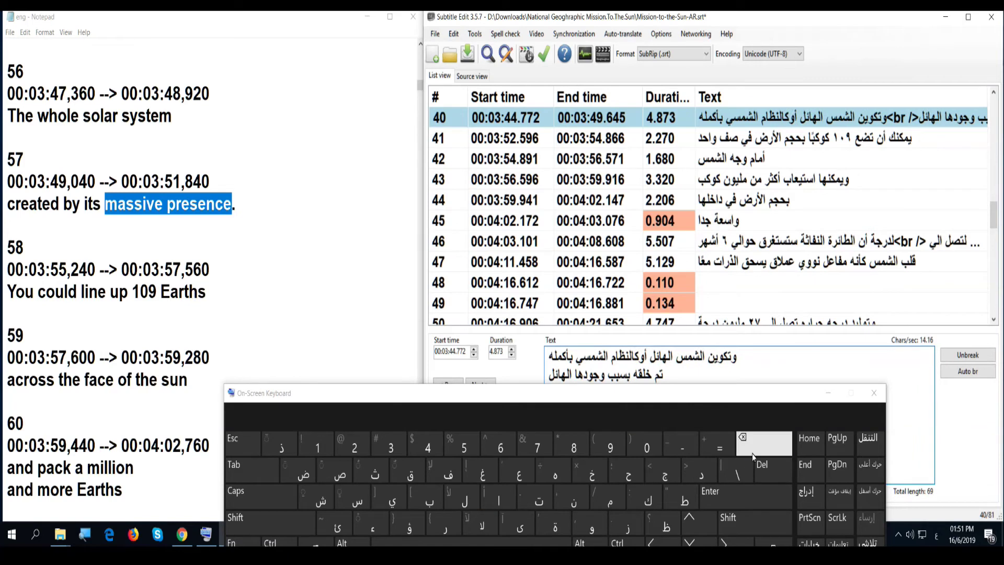
pyautogui.click(768, 443)
pyautogui.click(665, 475)
pyautogui.click(702, 475)
pyautogui.click(471, 543)
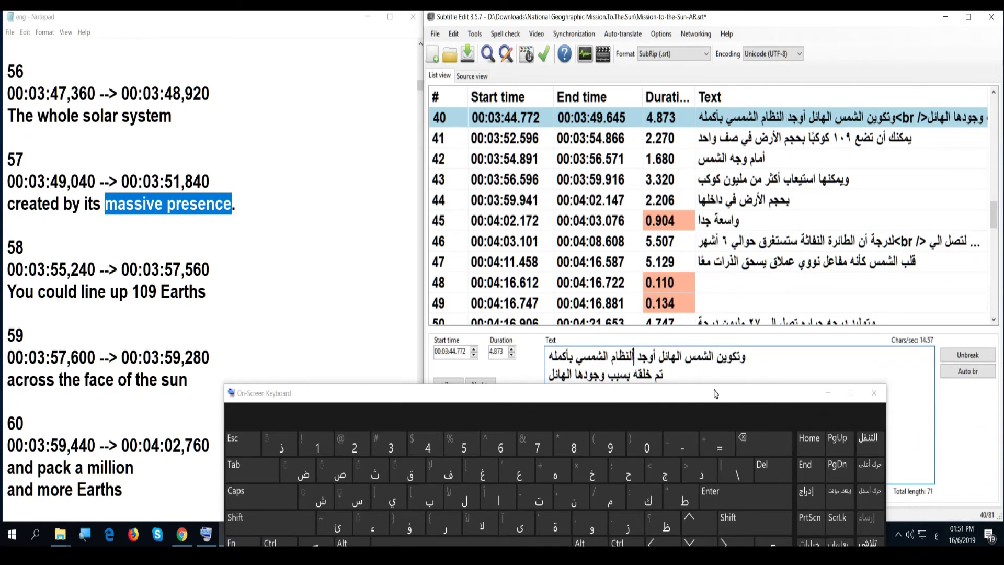
# Step: Delete the second line "تم خلقه بسبب وجودها الهائل" from subtitle 40 and automatically rebreak the remaining text
pyautogui.moveTo(691, 378); pyautogui.dragTo(534, 387)
pyautogui.click(764, 442)
pyautogui.click(763, 442)
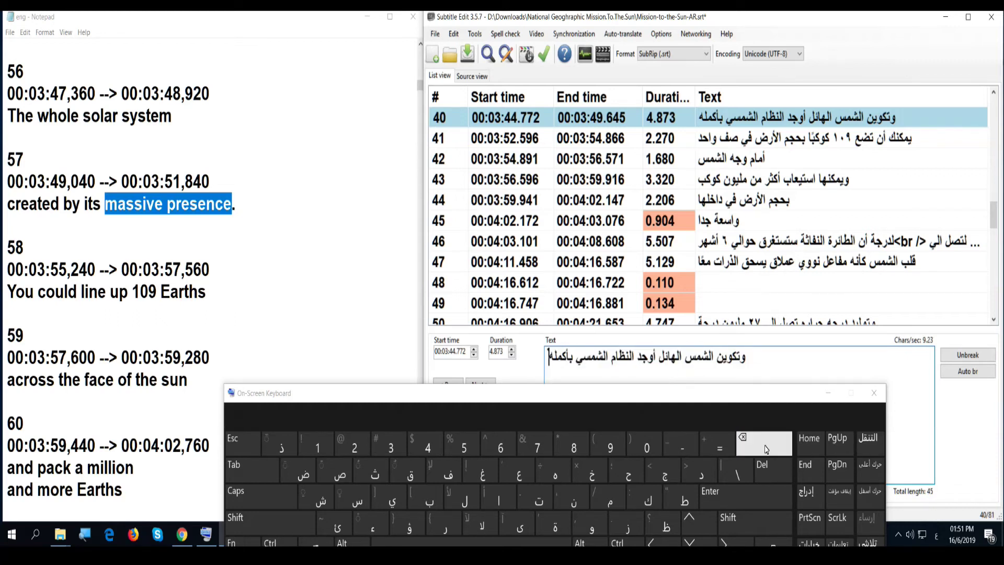
pyautogui.click(983, 373)
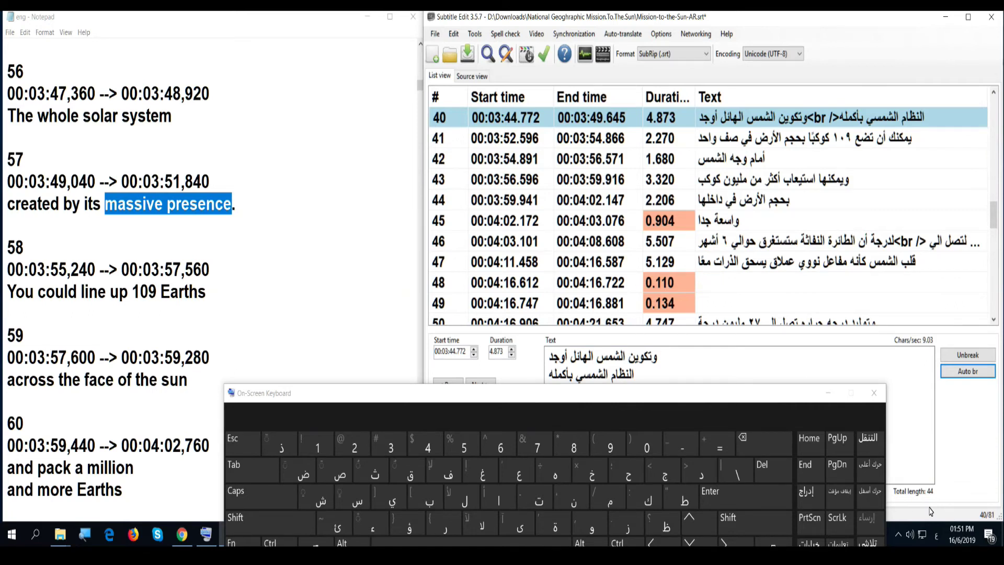
# Step: Insert "هو ما" before "أوجد" in subtitle 40 and automatically rebalance its line break
pyautogui.click(569, 357)
pyautogui.click(555, 474)
pyautogui.click(591, 523)
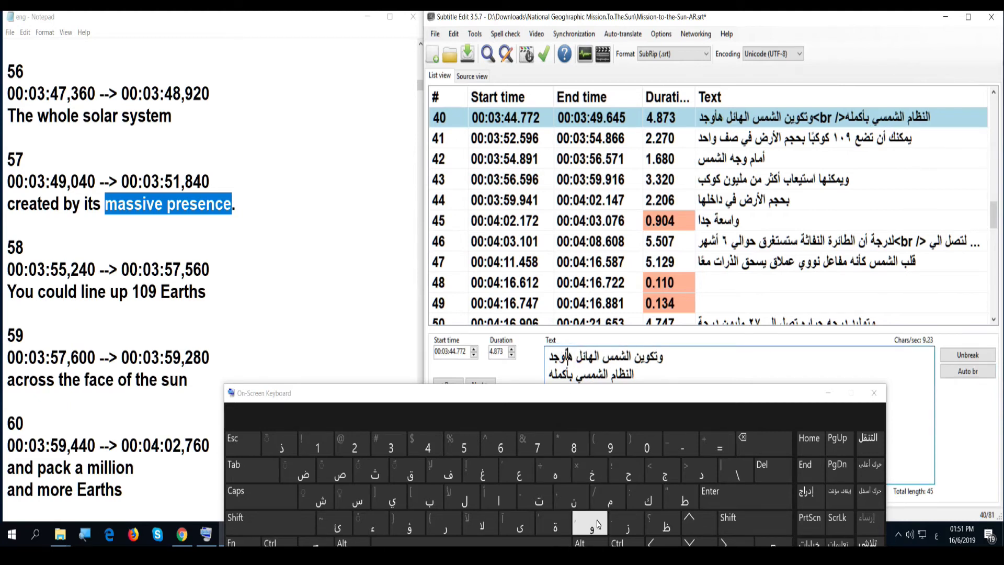
pyautogui.click(560, 542)
pyautogui.click(605, 500)
pyautogui.click(499, 500)
pyautogui.click(559, 542)
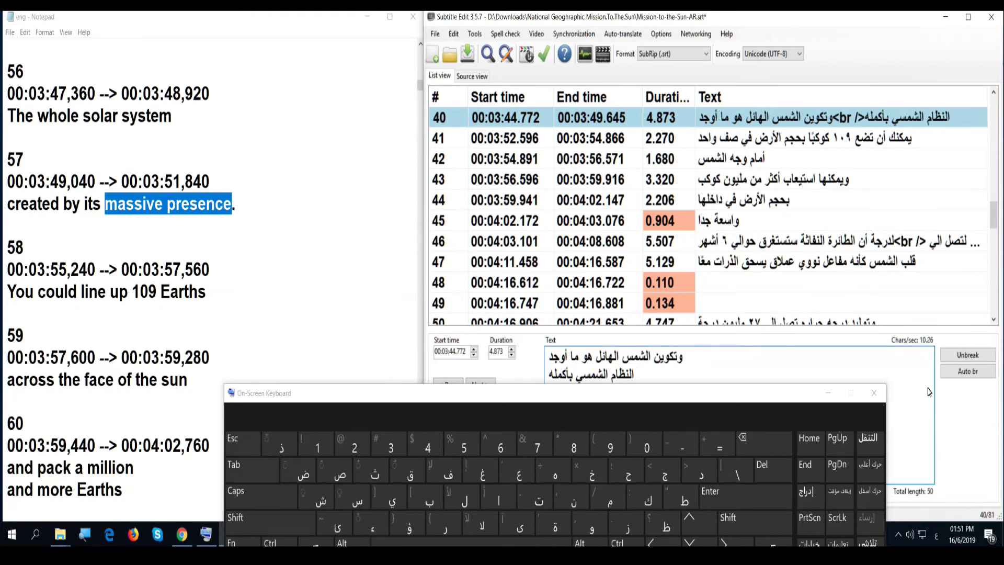
pyautogui.click(968, 371)
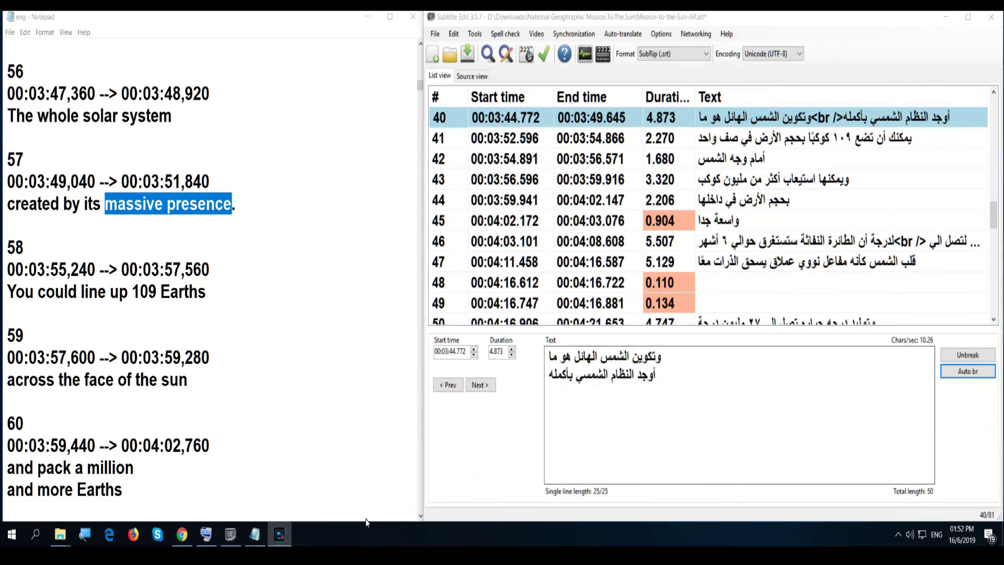
# Step: Highlight "You could line up 109 Earths" in the English transcript and select subtitle line 41 to compare its translation
pyautogui.click(286, 543)
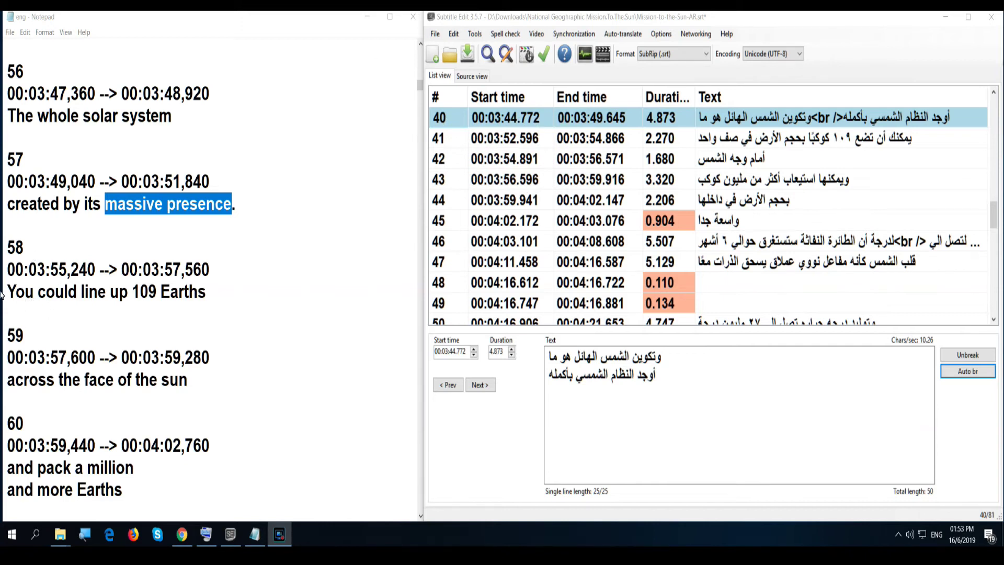
pyautogui.moveTo(4, 293); pyautogui.dragTo(208, 292)
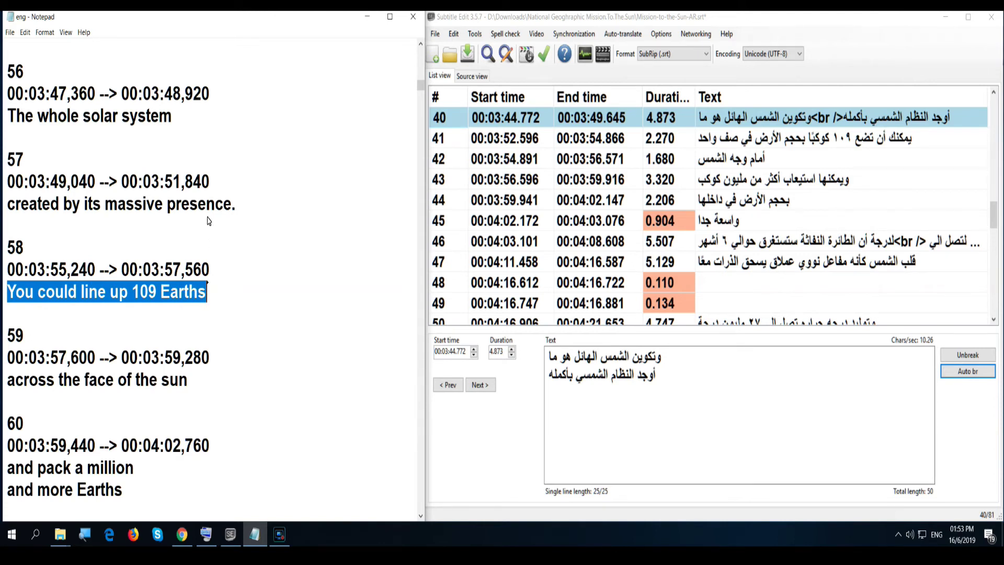
pyautogui.scroll(-2, 208, 220)
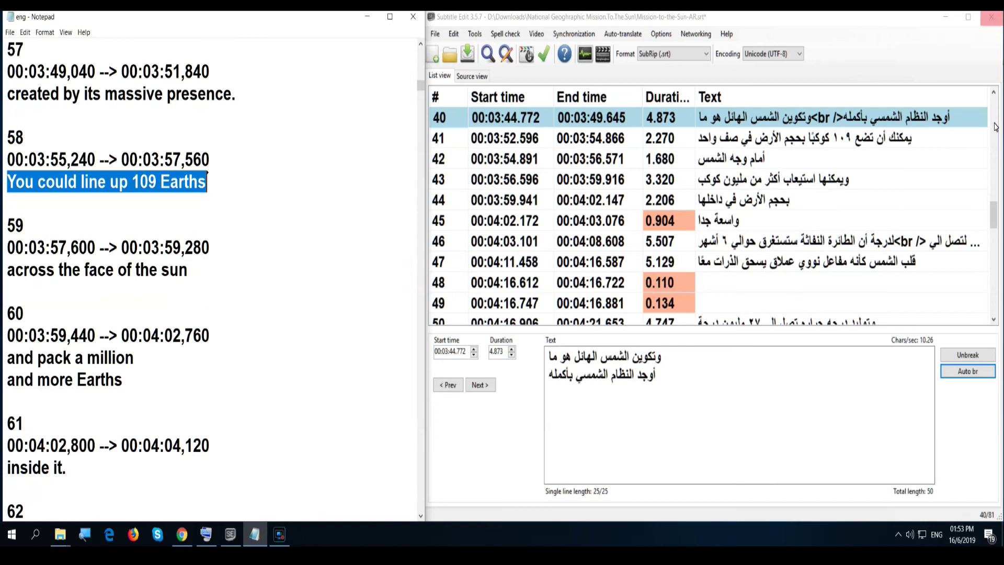
pyautogui.click(817, 140)
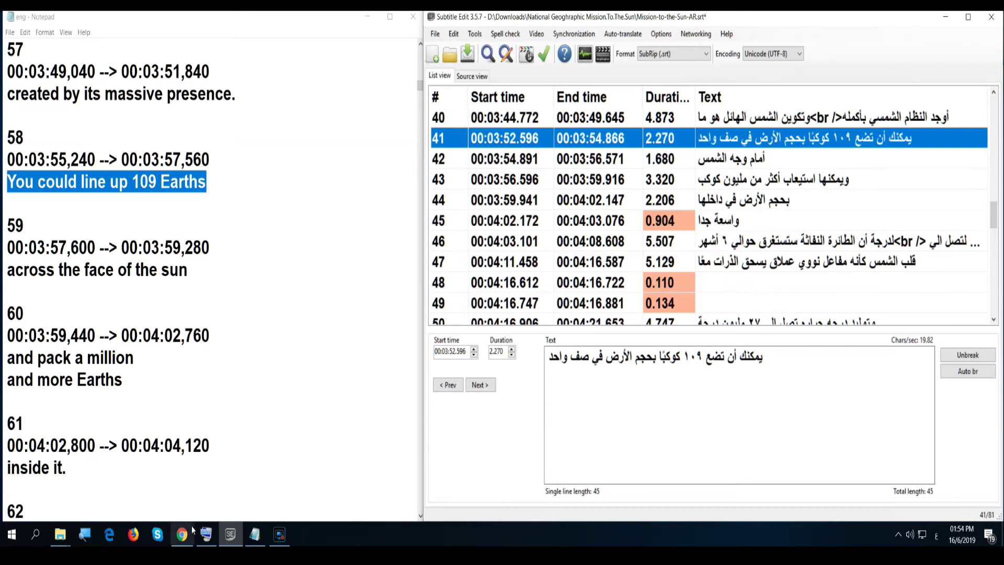
# Step: Replace "كوكبًا بحجم الأرض" with "أرض" after the number ١٠٩ in subtitle 41, using the on-screen keyboard
pyautogui.click(206, 534)
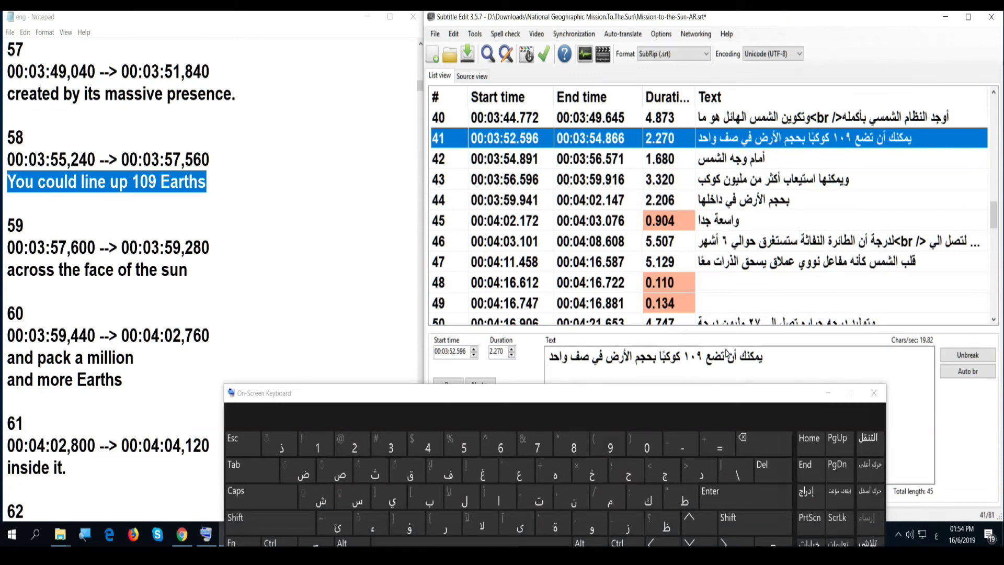
pyautogui.click(630, 362)
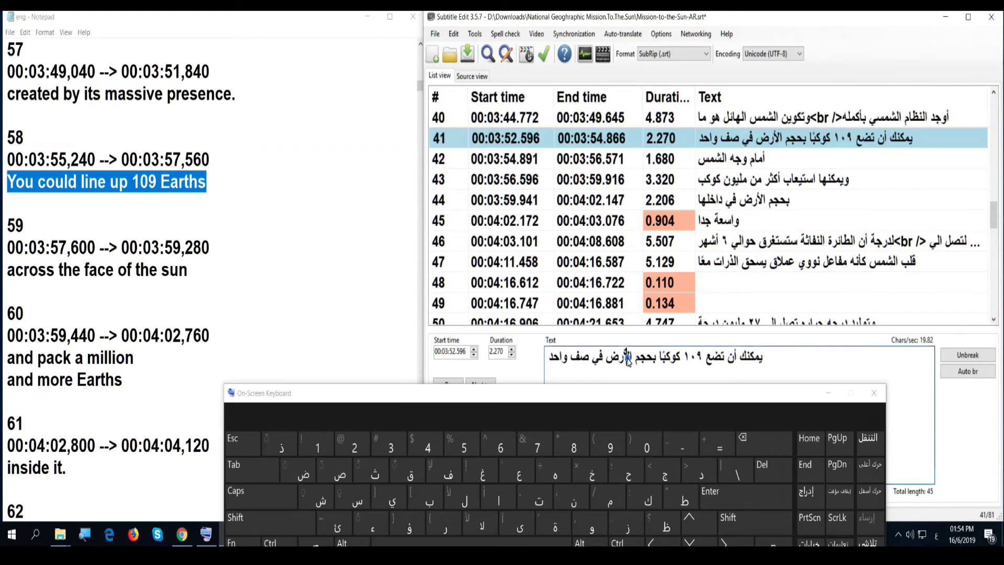
pyautogui.click(766, 443)
pyautogui.click(767, 443)
pyautogui.click(766, 443)
pyautogui.click(767, 443)
pyautogui.click(766, 443)
pyautogui.click(766, 443)
pyautogui.click(766, 443)
pyautogui.click(766, 443)
pyautogui.click(766, 443)
pyautogui.click(766, 443)
pyautogui.click(766, 443)
pyautogui.click(766, 443)
pyautogui.click(766, 443)
pyautogui.click(766, 443)
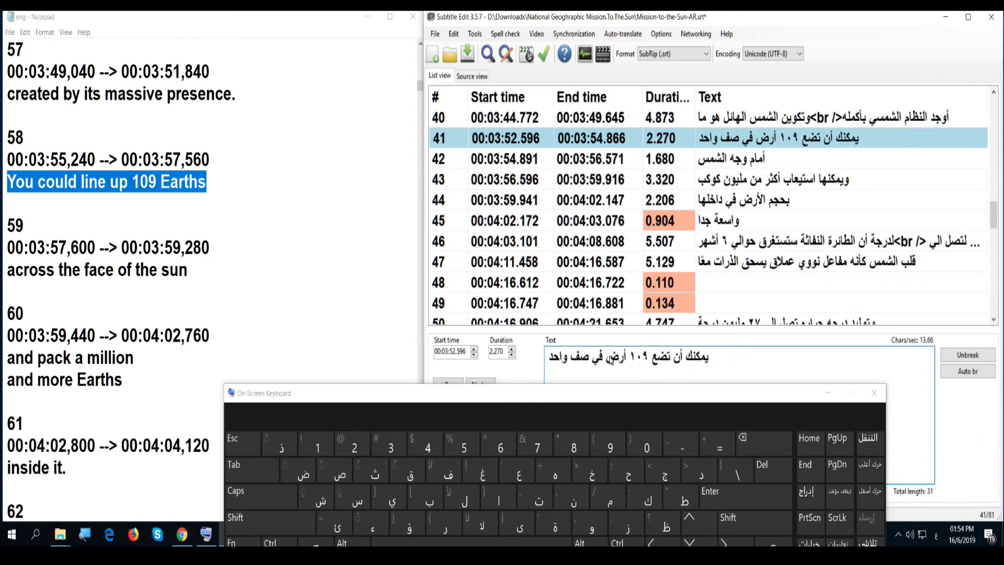
pyautogui.click(608, 360)
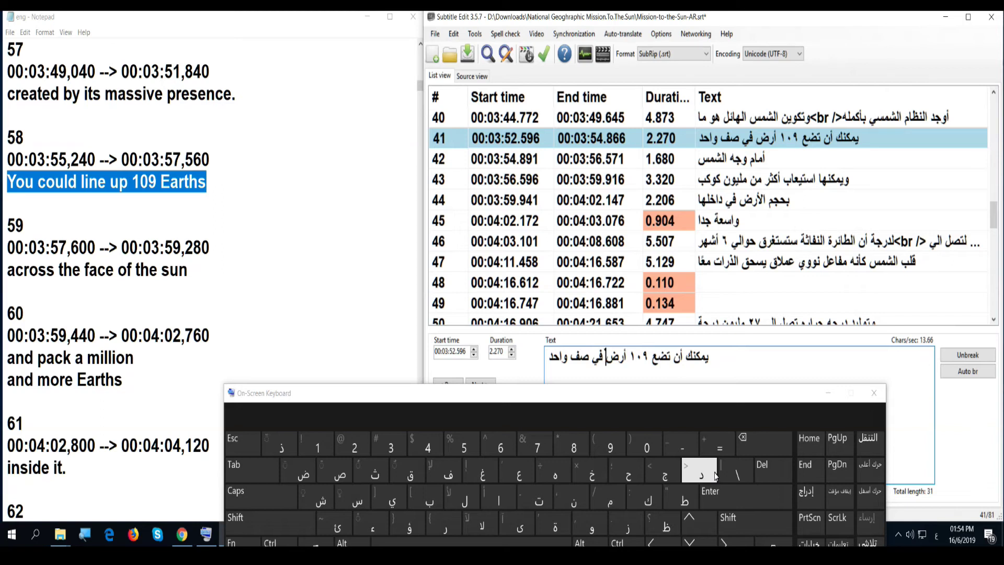
# Step: Merge subtitle 41 with the line after it and automatically rebreak the merged text
pyautogui.click(758, 144)
pyautogui.rightClick(758, 144)
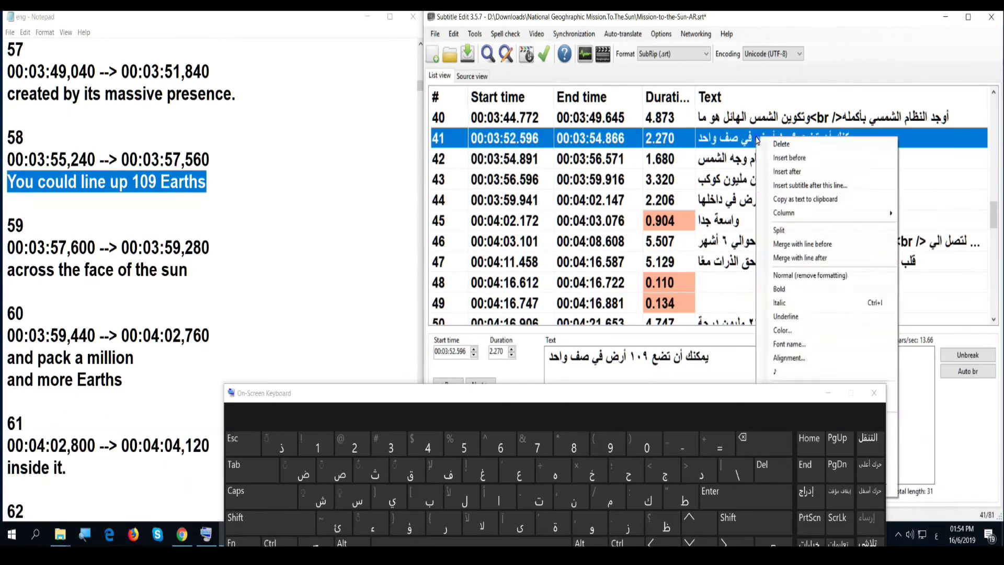
pyautogui.click(802, 259)
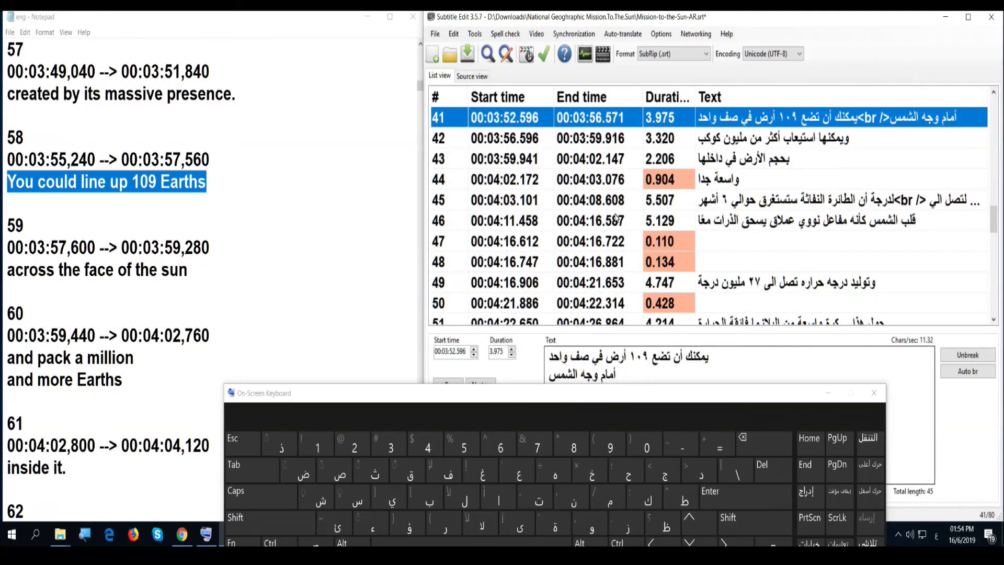
pyautogui.click(975, 377)
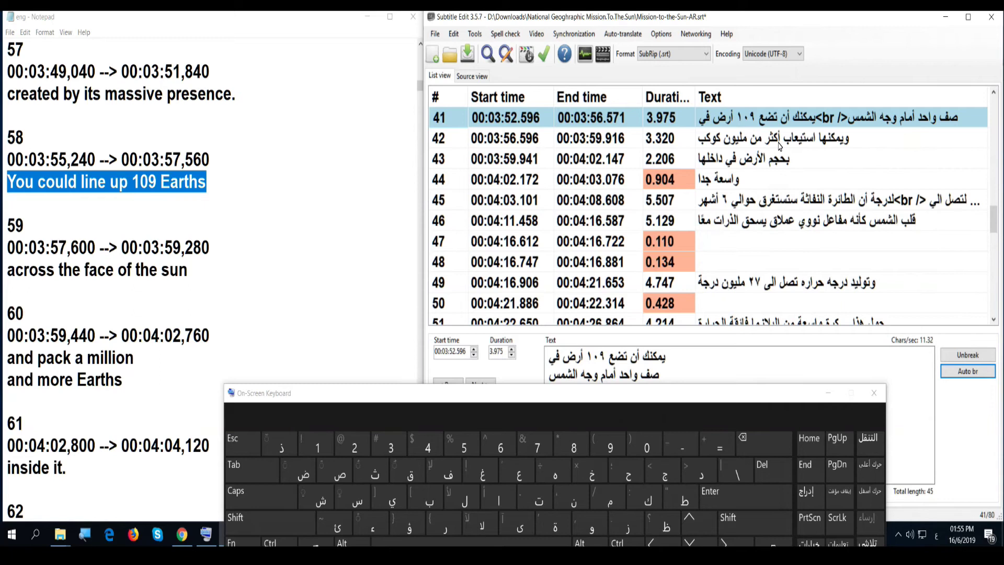
# Step: Replace the last word "كوكب" with "أرض" in subtitle 42
pyautogui.click(779, 144)
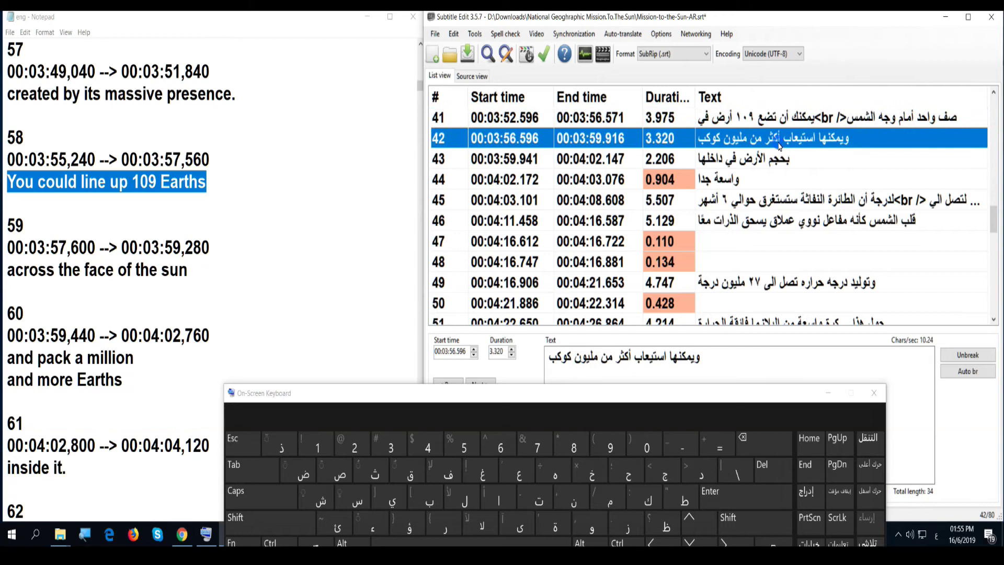
pyautogui.click(711, 366)
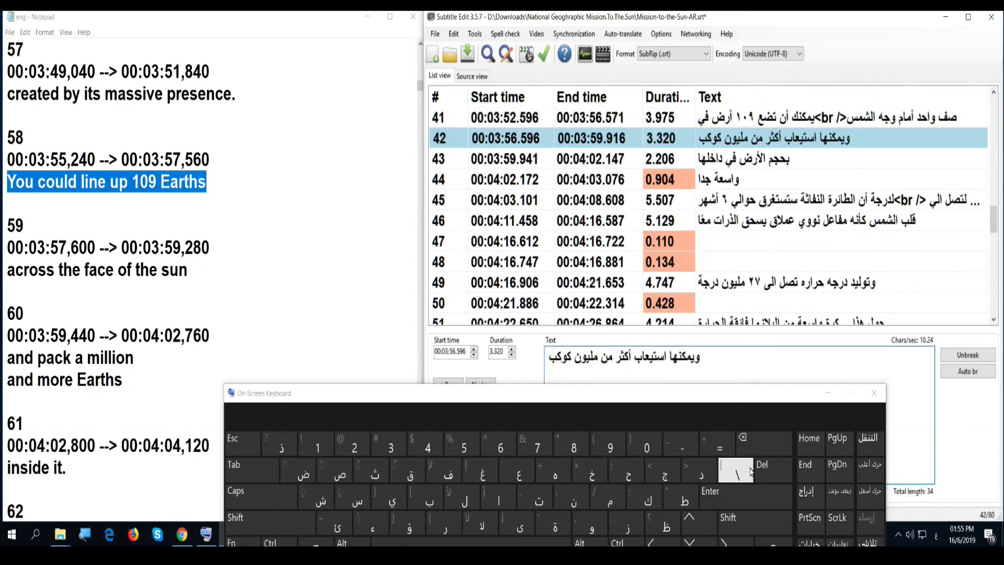
pyautogui.click(757, 445)
pyautogui.click(757, 445)
pyautogui.click(757, 445)
pyautogui.click(756, 445)
pyautogui.click(755, 519)
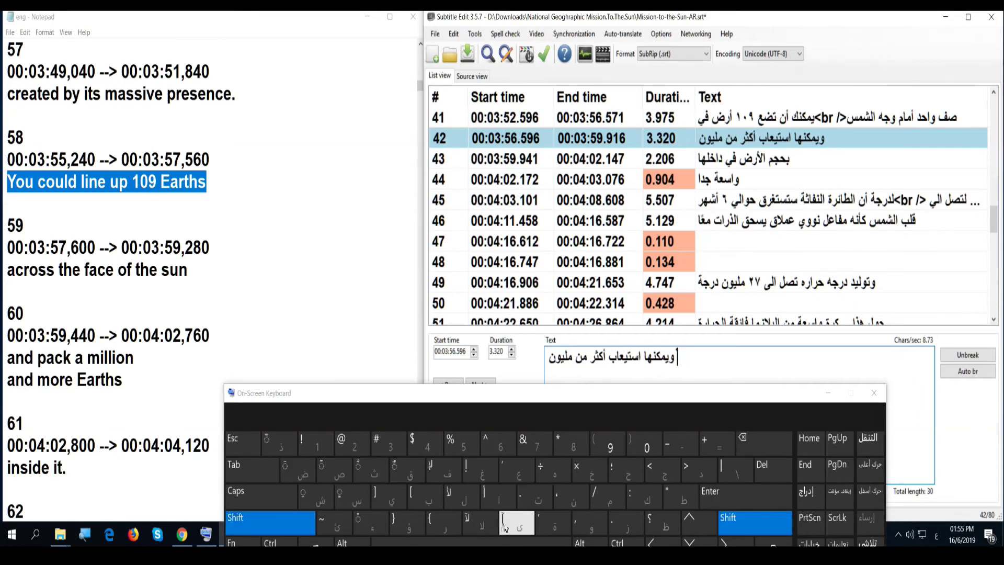
pyautogui.click(496, 499)
pyautogui.click(444, 523)
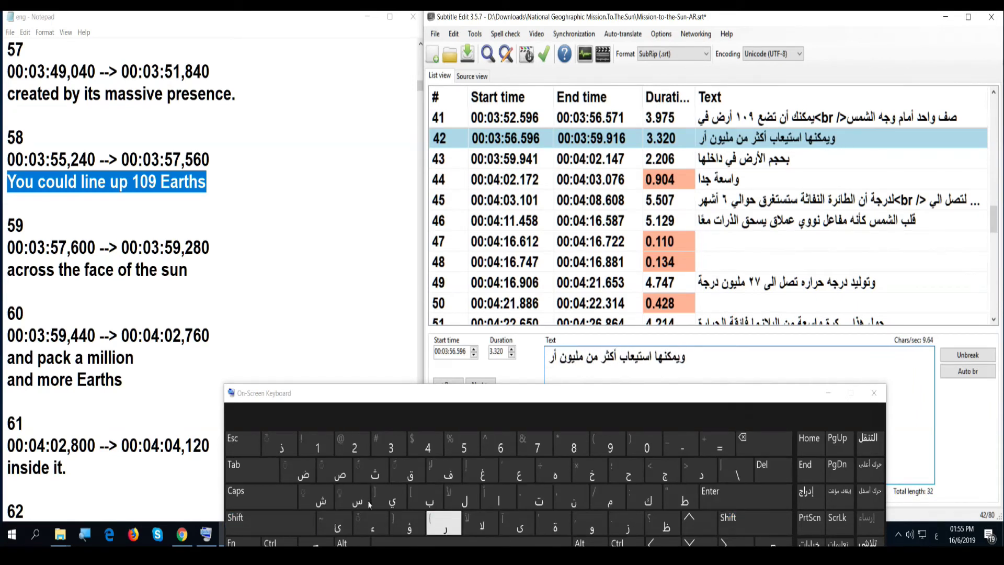
pyautogui.click(300, 472)
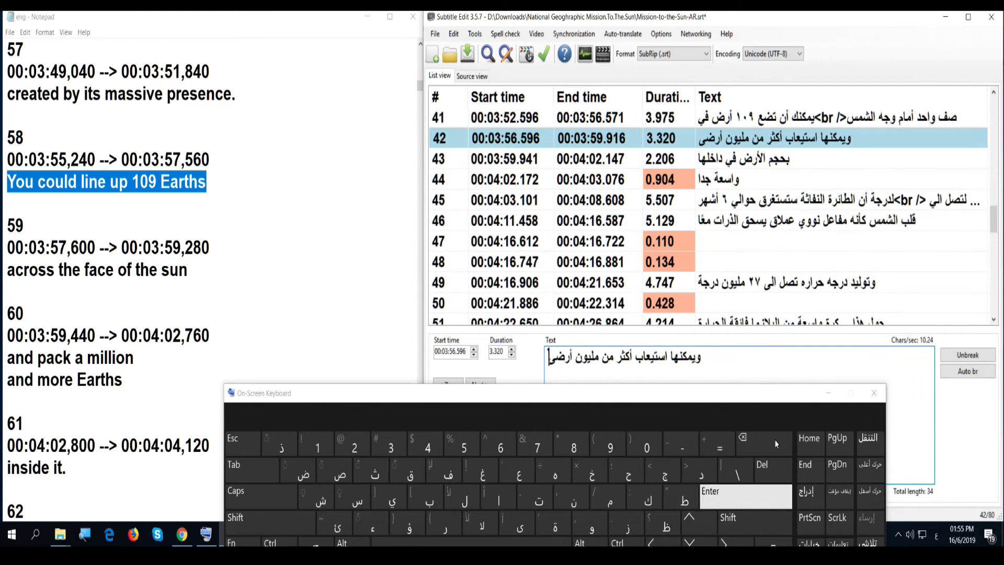
# Step: Add the word "أخرى" after "أرض" at the end of subtitle 42
pyautogui.click(471, 541)
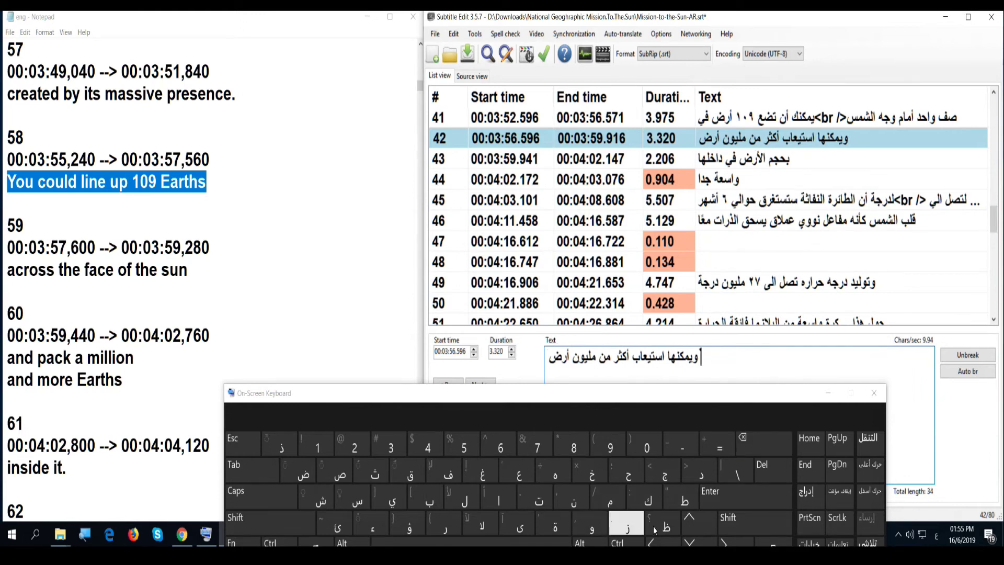
pyautogui.click(736, 523)
pyautogui.click(498, 497)
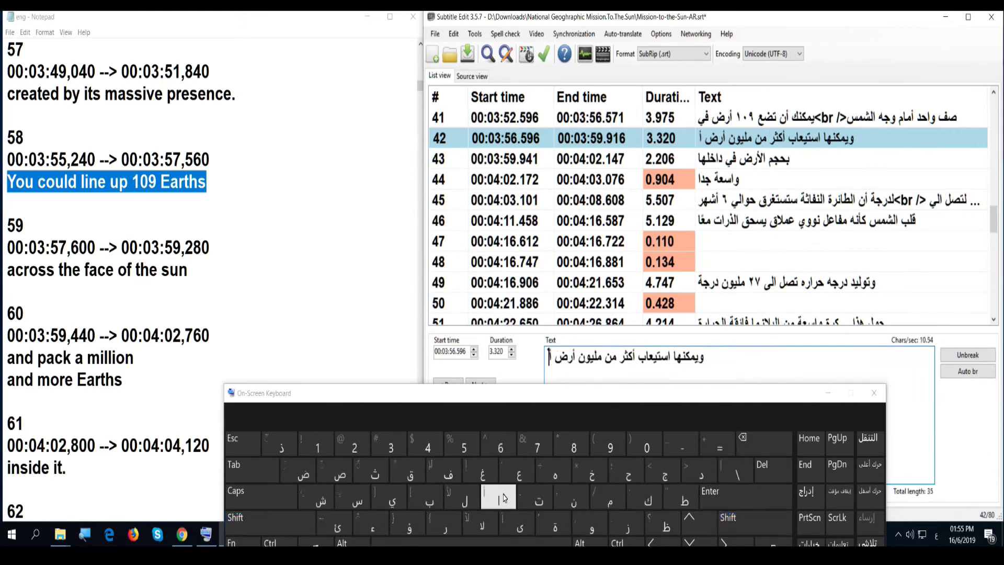
pyautogui.click(577, 467)
pyautogui.click(447, 523)
pyautogui.click(518, 523)
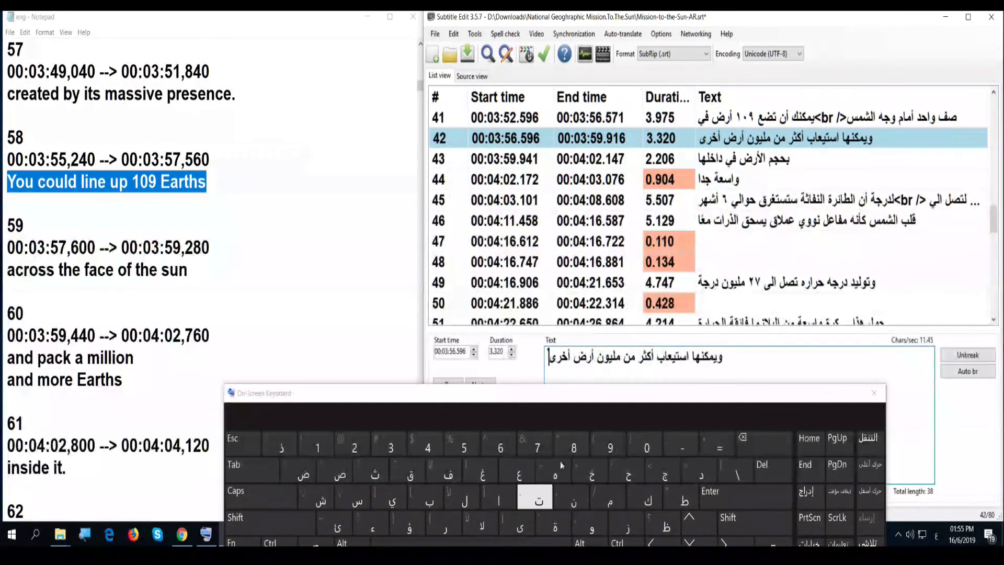
# Step: Delete "بحجم الأرض" from subtitle 43, keeping only "في داخلها"
pyautogui.click(769, 164)
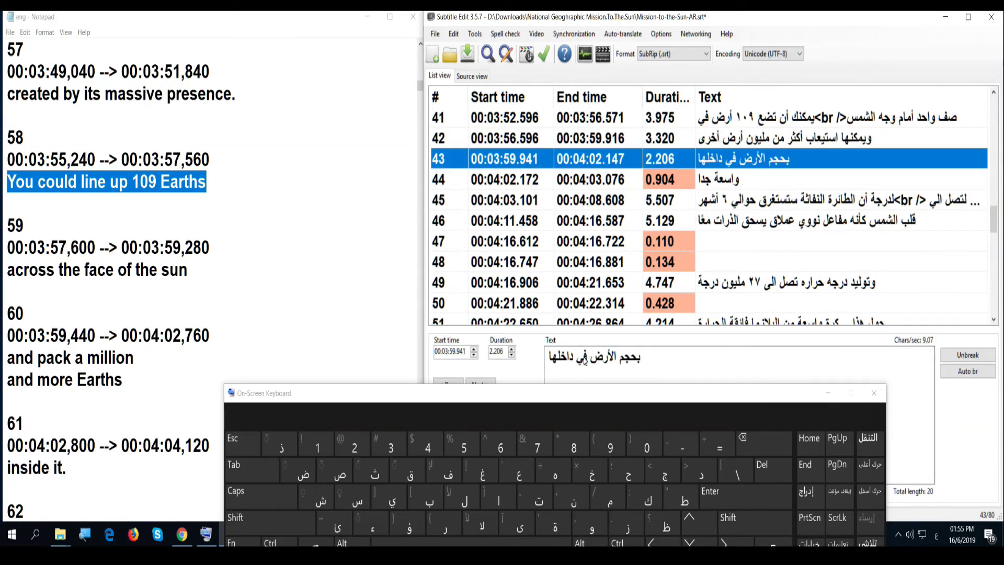
pyautogui.moveTo(589, 359); pyautogui.dragTo(643, 361)
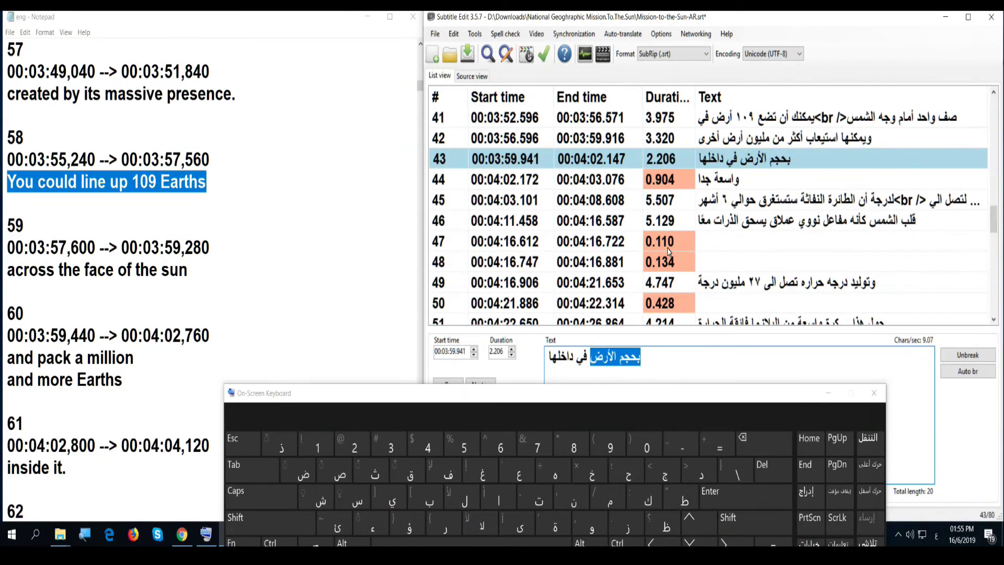
pyautogui.click(784, 453)
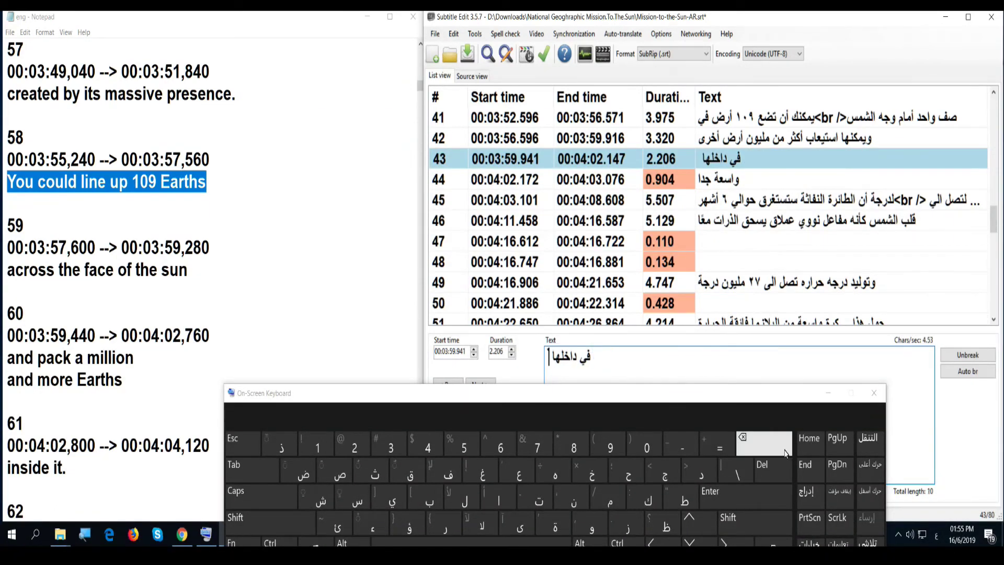
# Step: Merge subtitle 42 with the line after it
pyautogui.click(787, 149)
pyautogui.rightClick(789, 147)
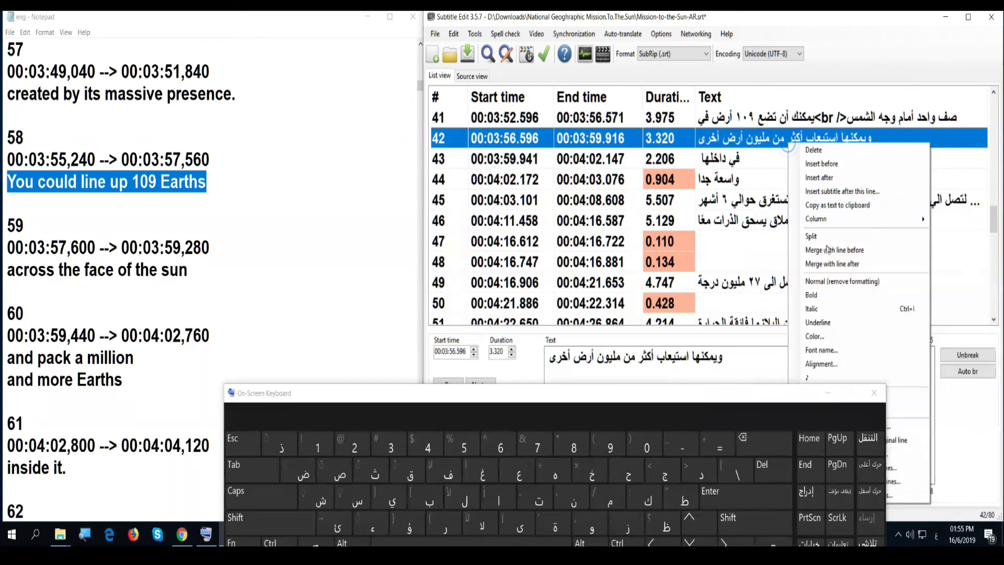
pyautogui.click(847, 268)
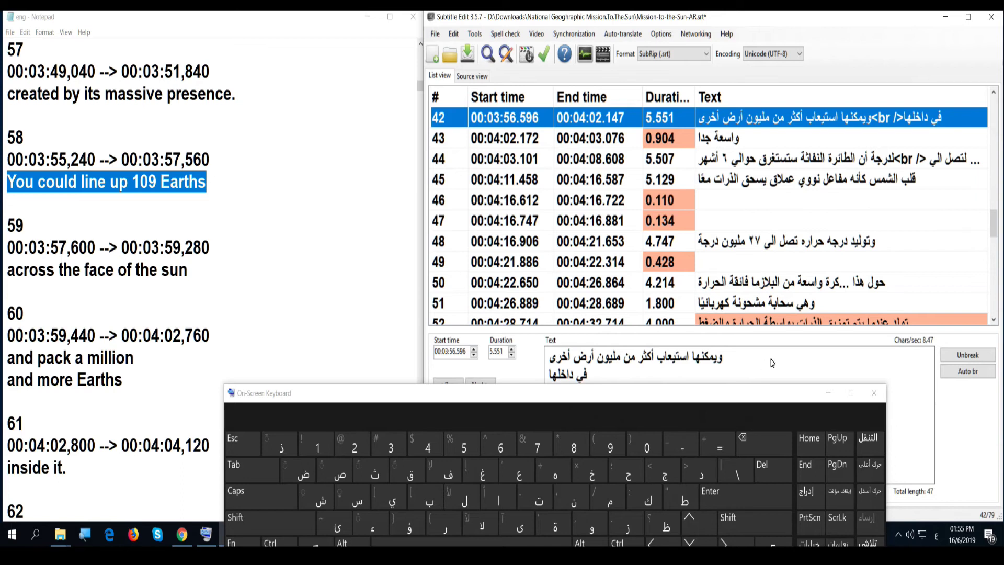
# Step: Compare subtitles 41 and 42, and change "يمكنك" to "يمكن" at the start of subtitle 41
pyautogui.scroll(2, 805, 164)
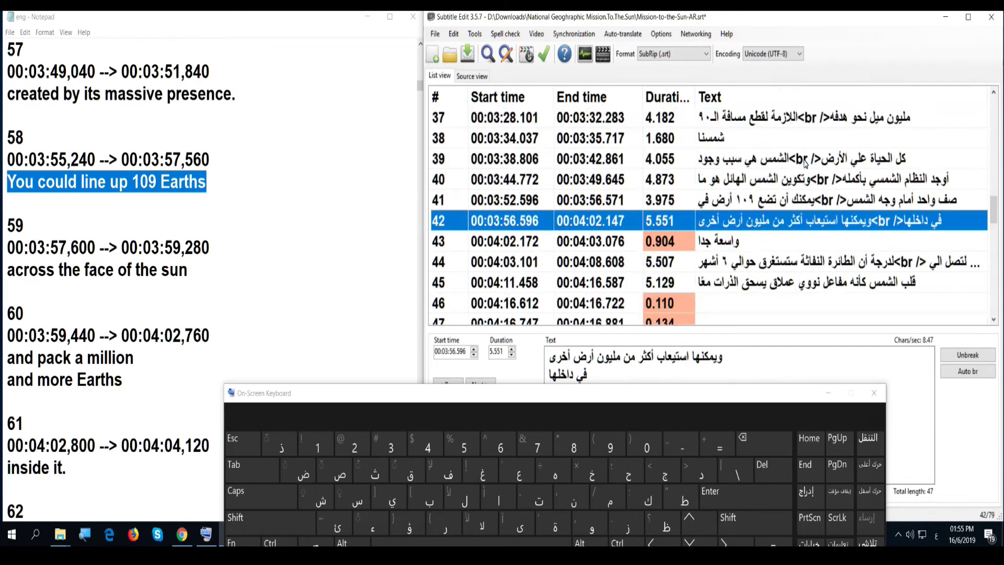
pyautogui.click(783, 204)
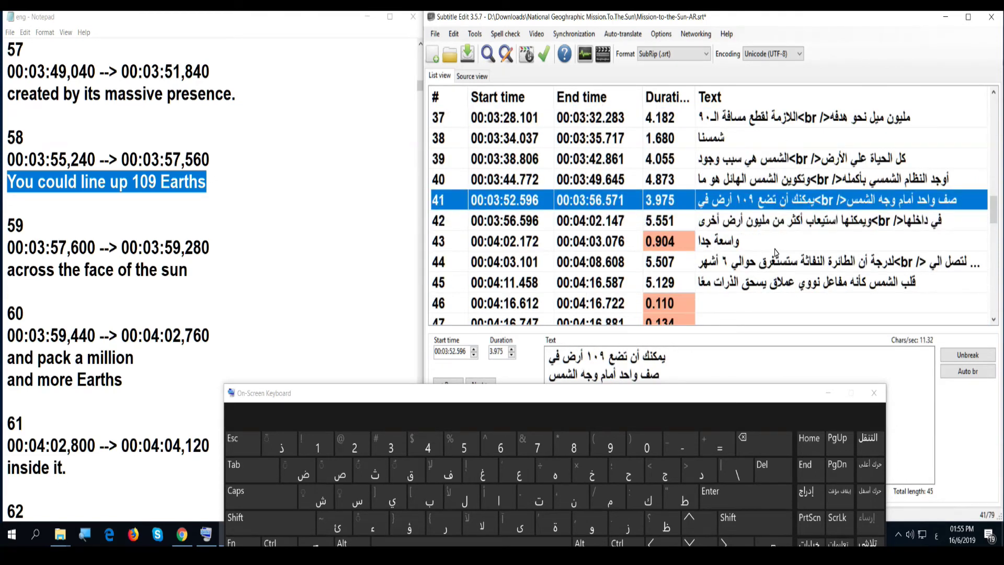
pyautogui.click(778, 220)
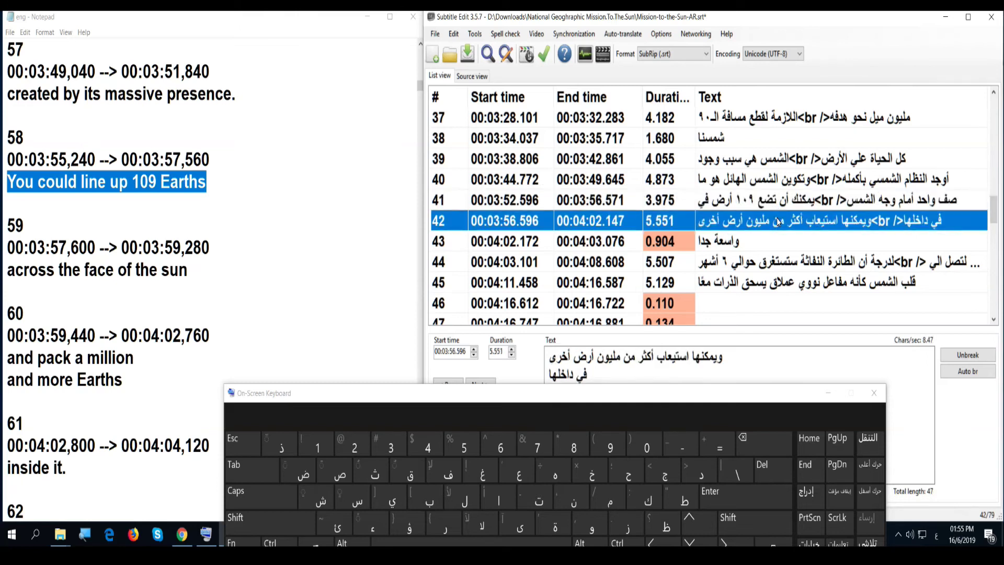
pyautogui.click(779, 200)
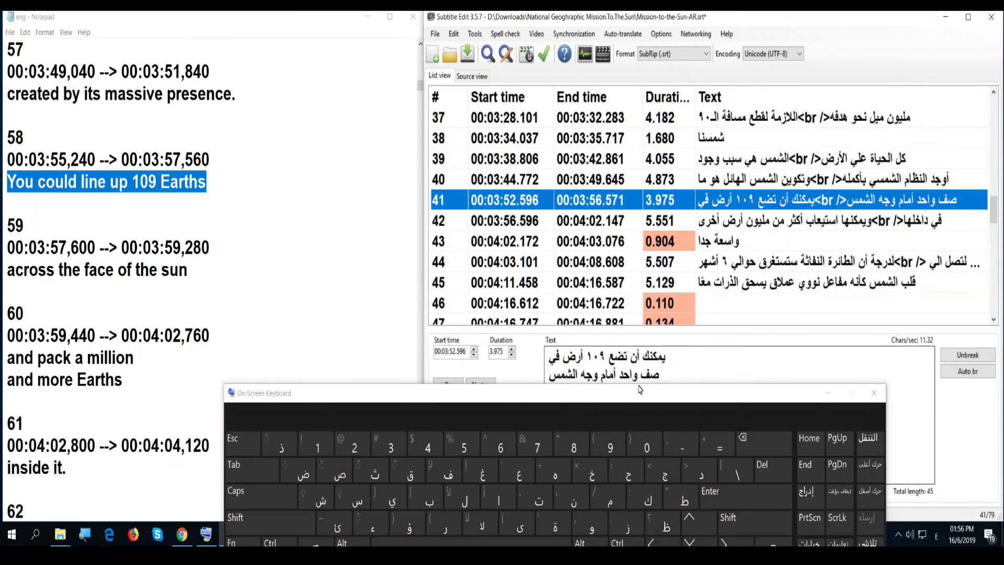
pyautogui.click(644, 360)
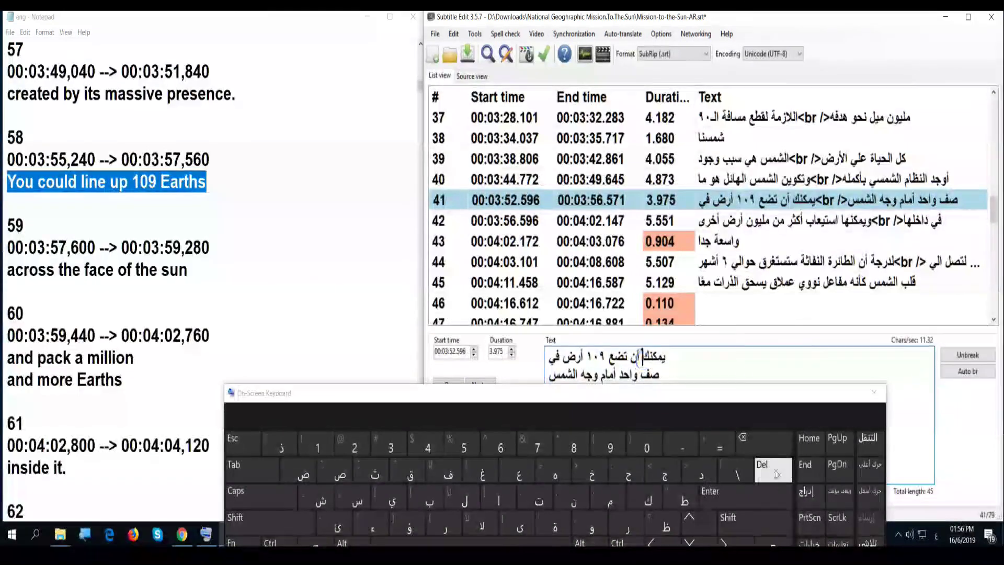
pyautogui.click(776, 453)
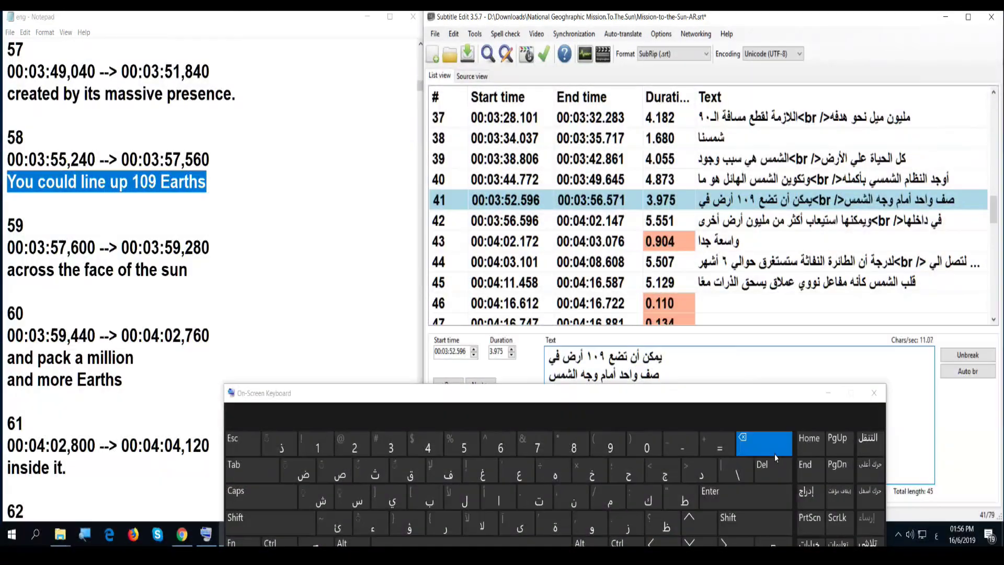
# Step: Shorten "ويمكنها استيعاب" to "واستيعاب" in subtitle 42 and automatically rebreak its lines
pyautogui.click(835, 222)
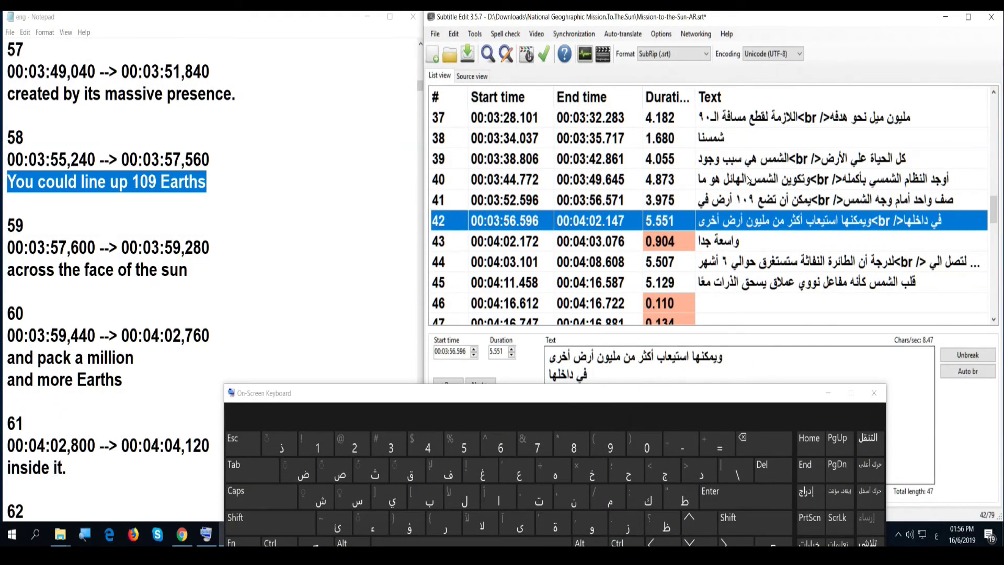
pyautogui.click(694, 366)
pyautogui.click(689, 359)
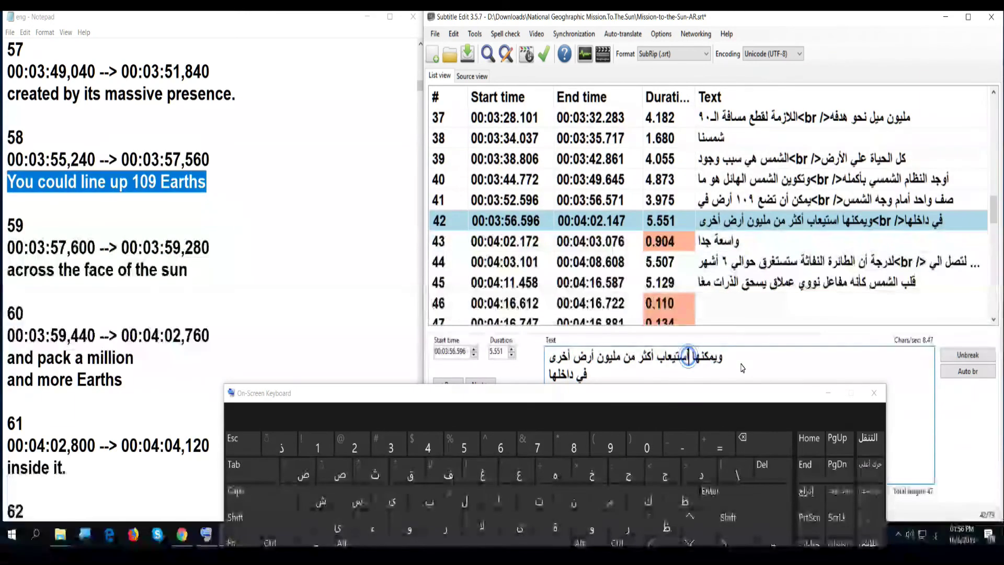
pyautogui.click(776, 442)
pyautogui.click(776, 442)
pyautogui.click(776, 442)
pyautogui.click(776, 442)
pyautogui.click(776, 442)
pyautogui.click(777, 442)
pyautogui.click(778, 443)
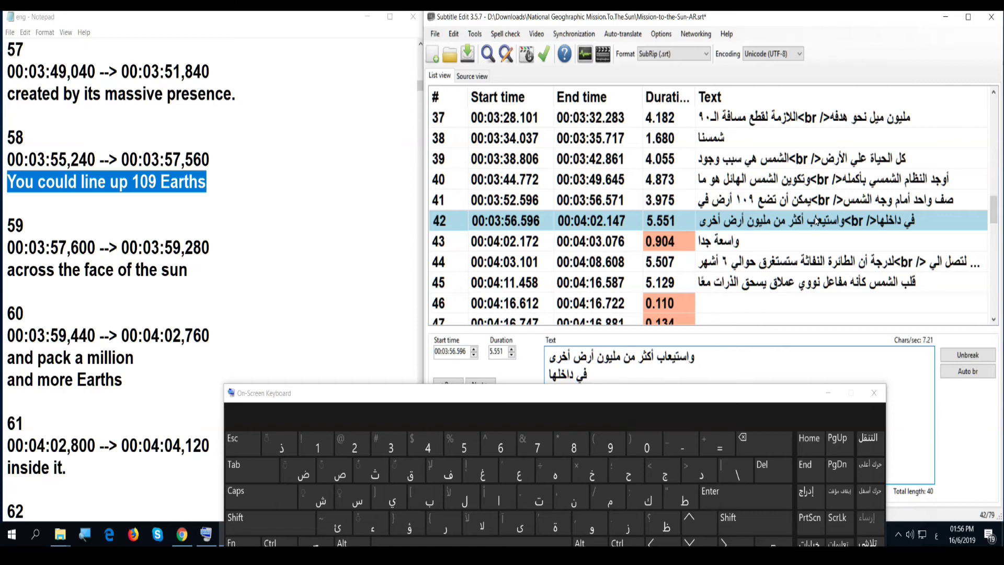
pyautogui.click(967, 371)
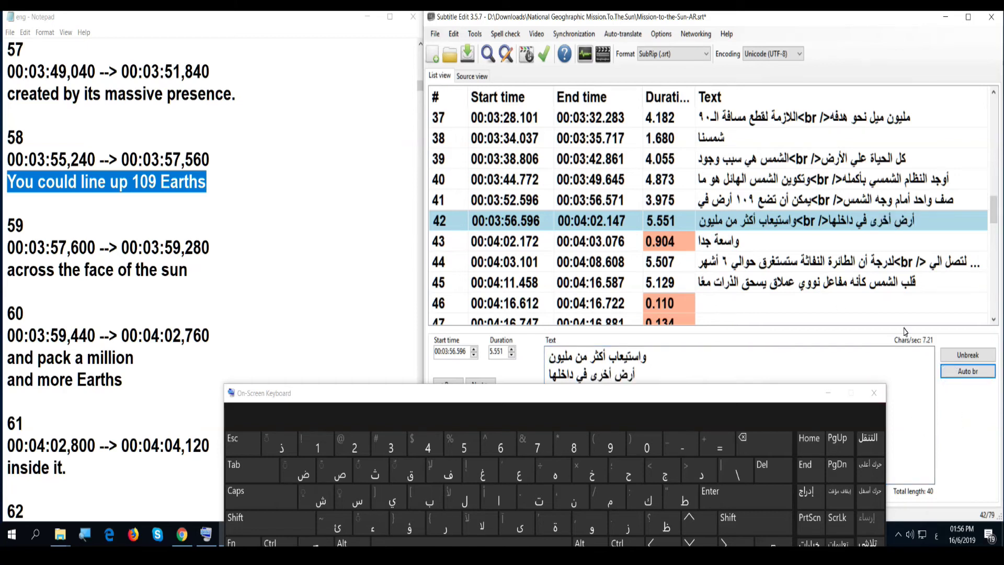
# Step: Review subtitles 41 and 42 against English transcript entries 59 to 63, and minimize the on-screen keyboard
pyautogui.click(736, 201)
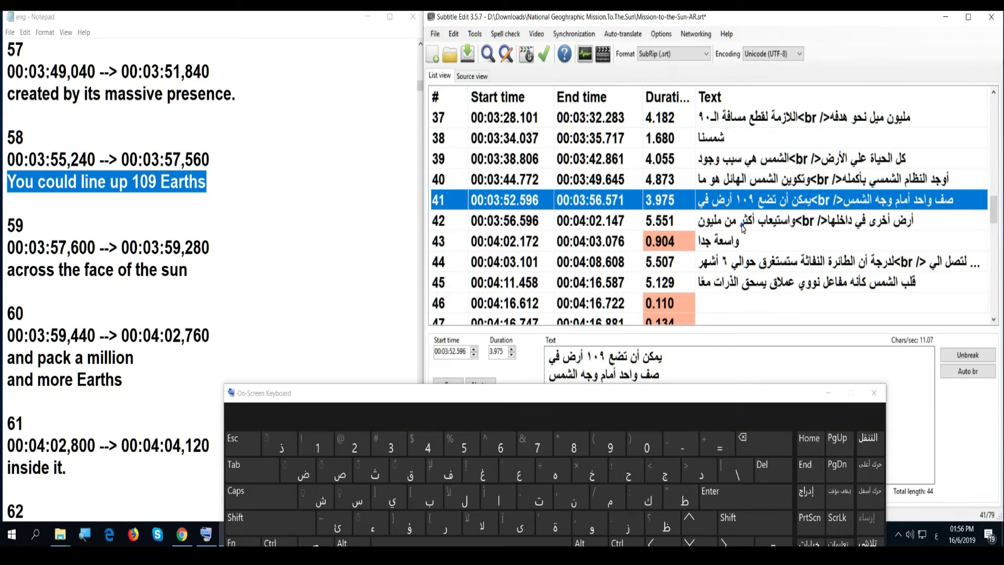
pyautogui.click(743, 229)
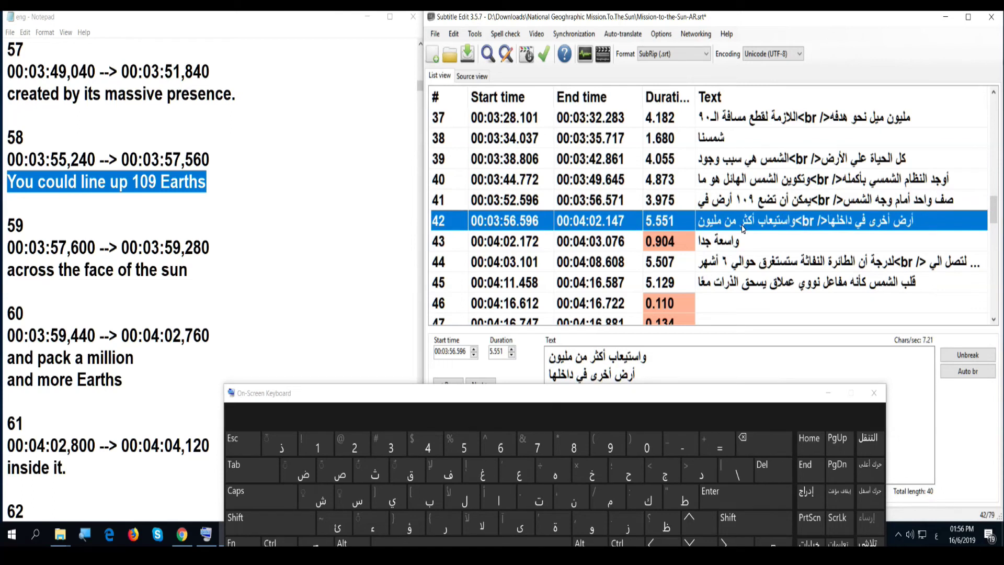
pyautogui.click(195, 279)
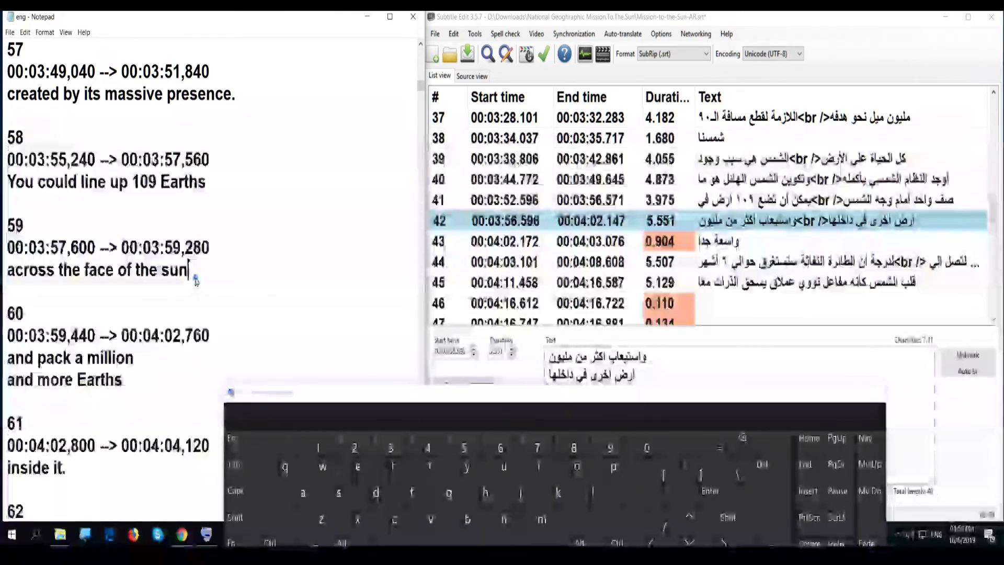
pyautogui.scroll(-3, 213, 285)
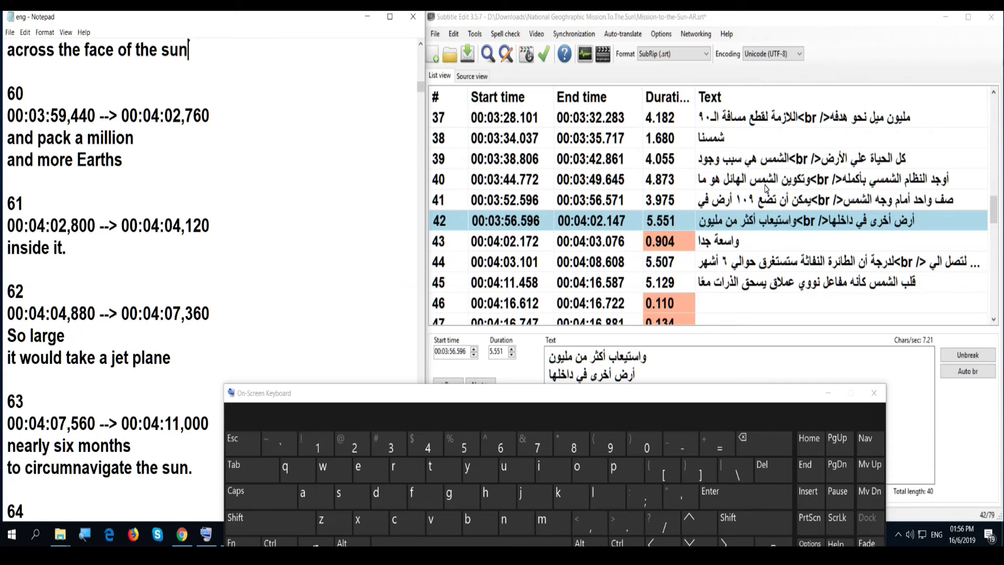
pyautogui.click(829, 398)
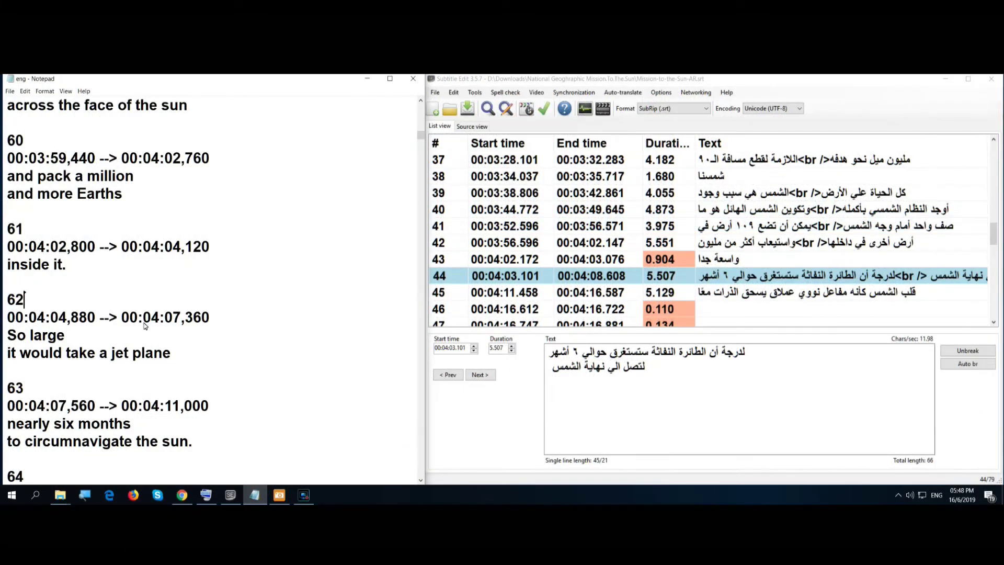
# Step: Review English transcript entries 62 to 64 and copy the word "circumnavigate" from entry 63
pyautogui.scroll(-2, 145, 309)
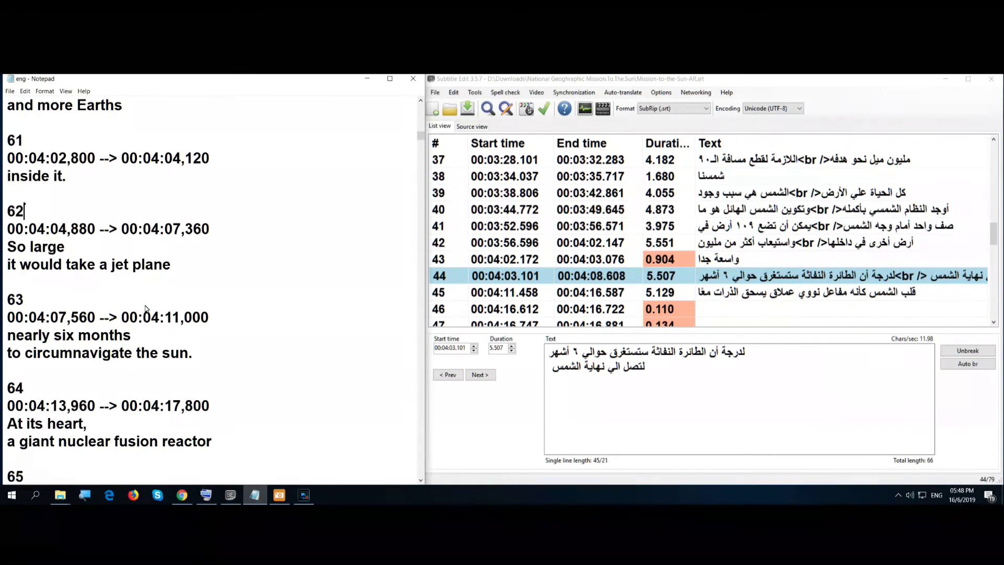
pyautogui.scroll(-2, 145, 309)
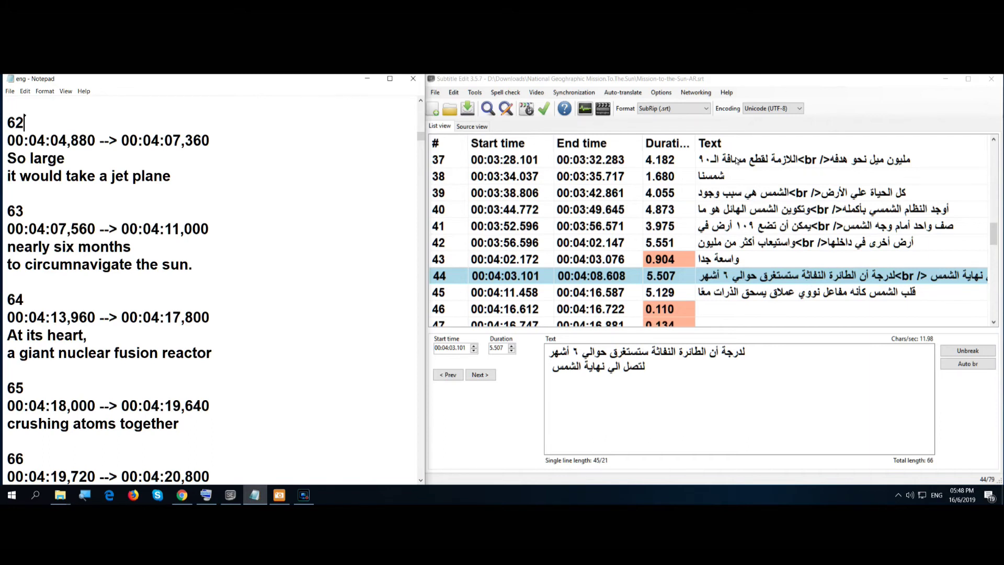
pyautogui.doubleClick(82, 266)
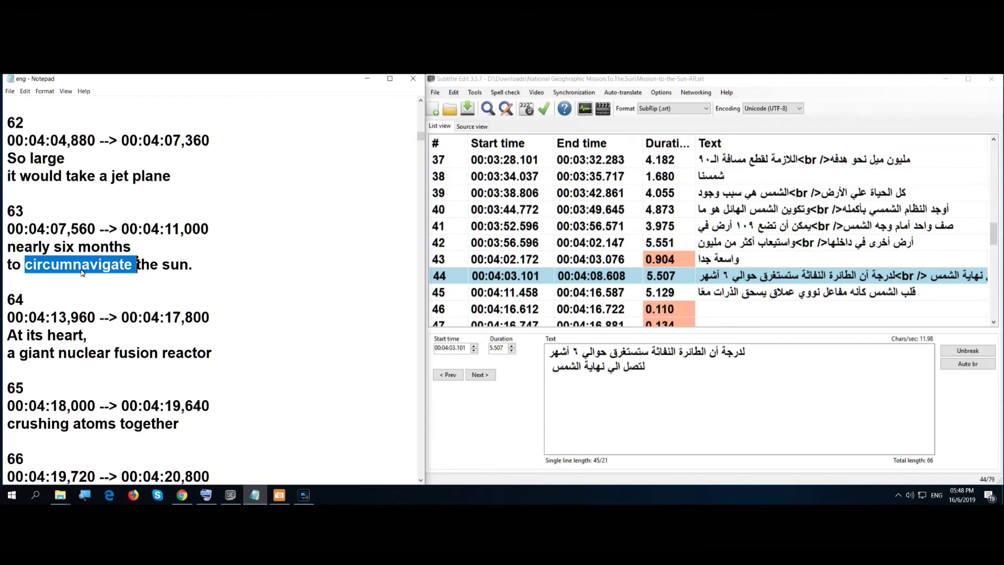
pyautogui.rightClick(81, 272)
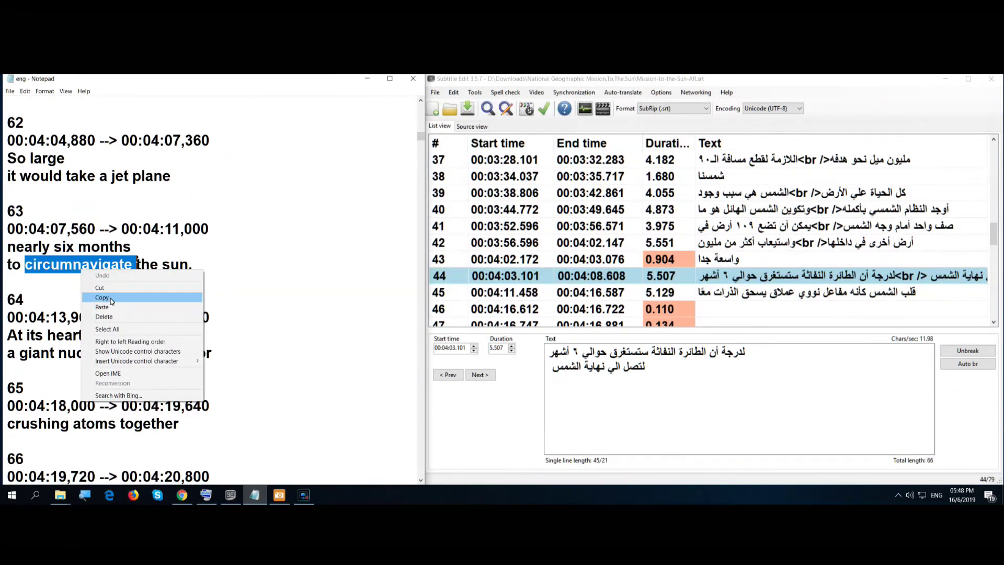
pyautogui.click(111, 298)
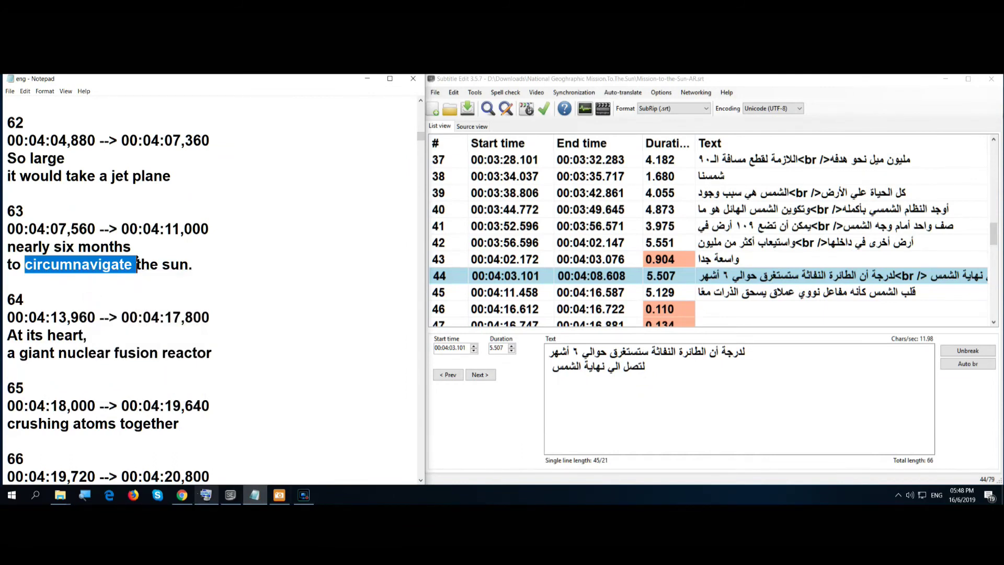
# Step: Switch to Chrome and look up "circumnavigate" in the WordReference English-Arabic dictionary
pyautogui.click(186, 501)
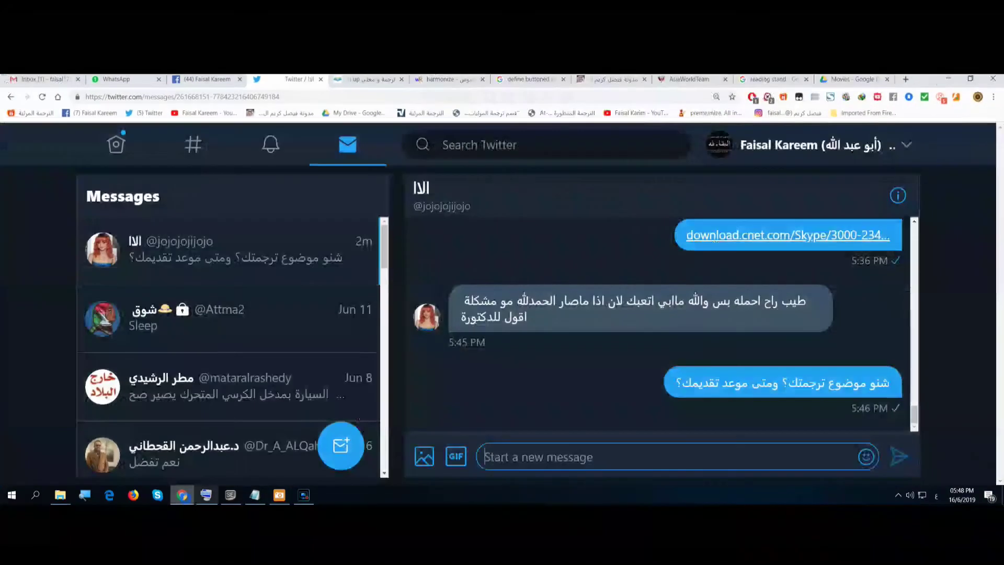
pyautogui.click(451, 79)
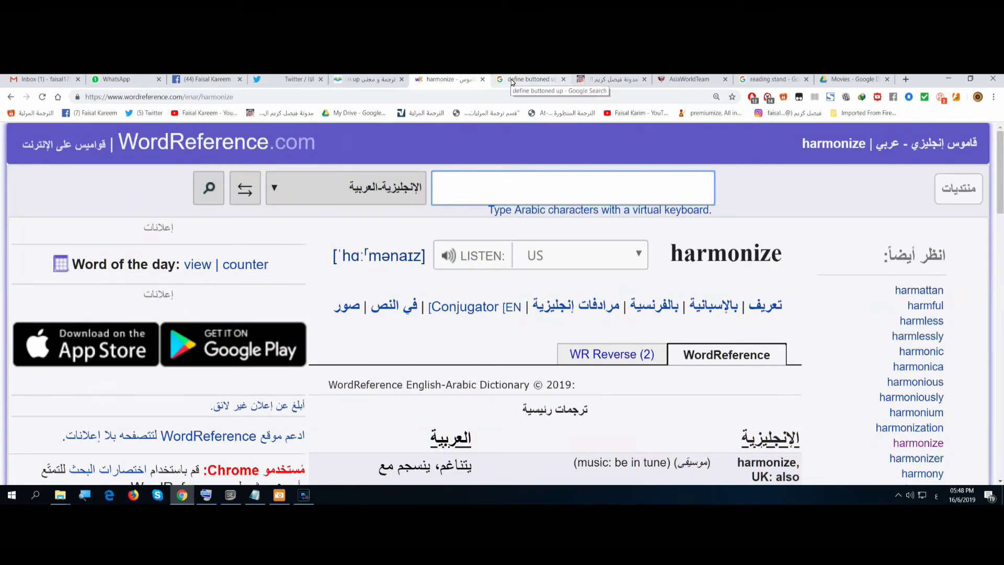
pyautogui.rightClick(584, 202)
pyautogui.click(606, 275)
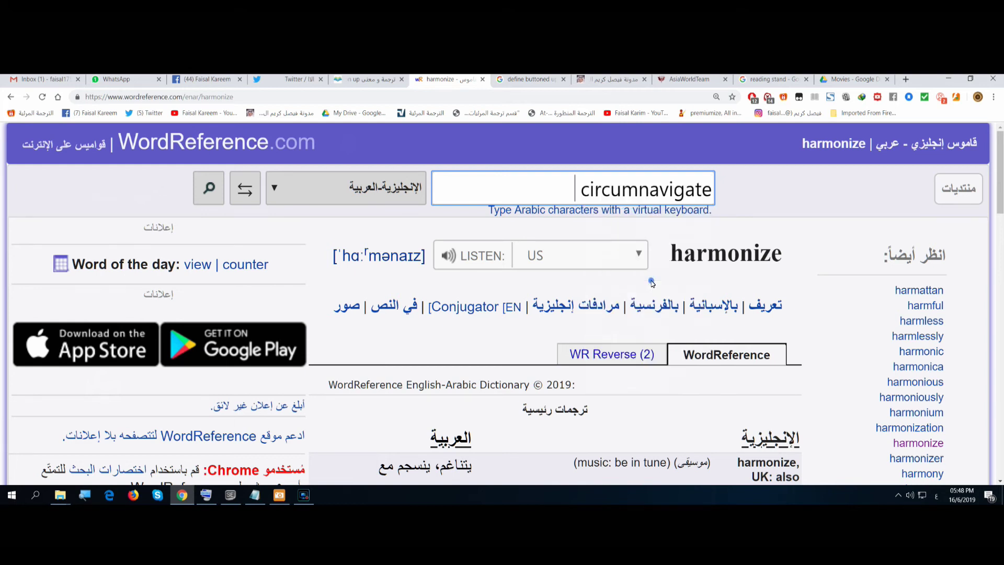
pyautogui.click(208, 188)
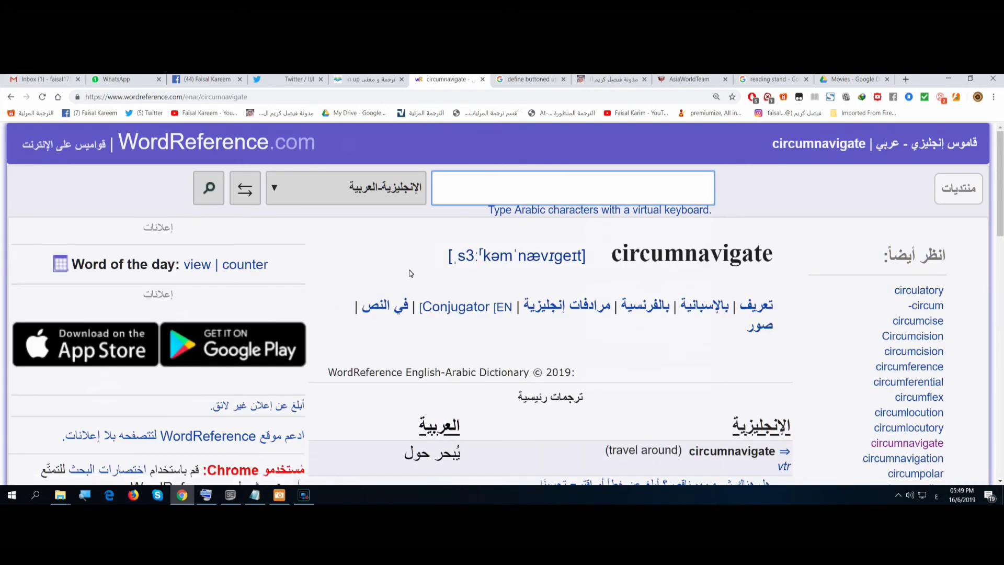
pyautogui.scroll(-2, 411, 277)
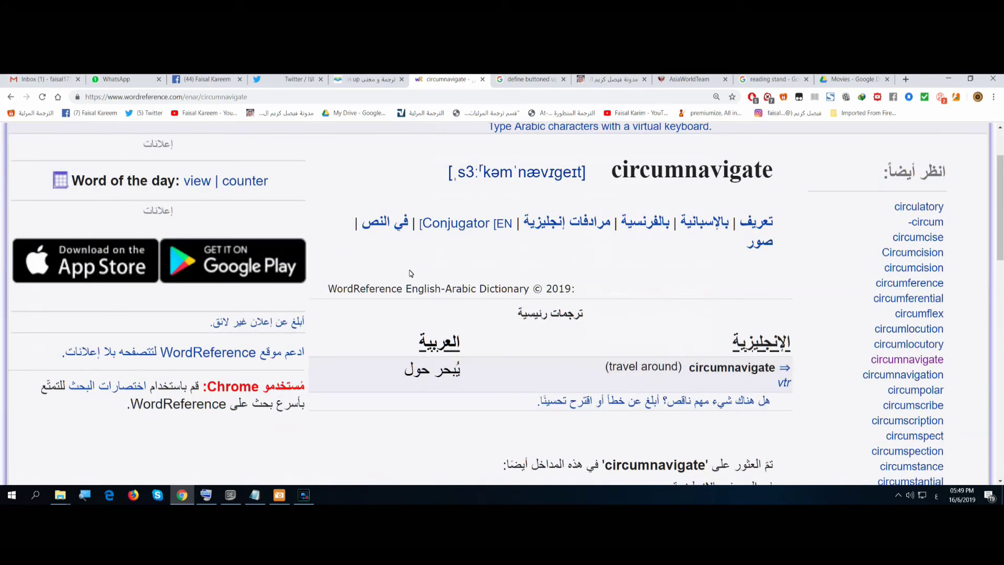
pyautogui.scroll(-4, 411, 274)
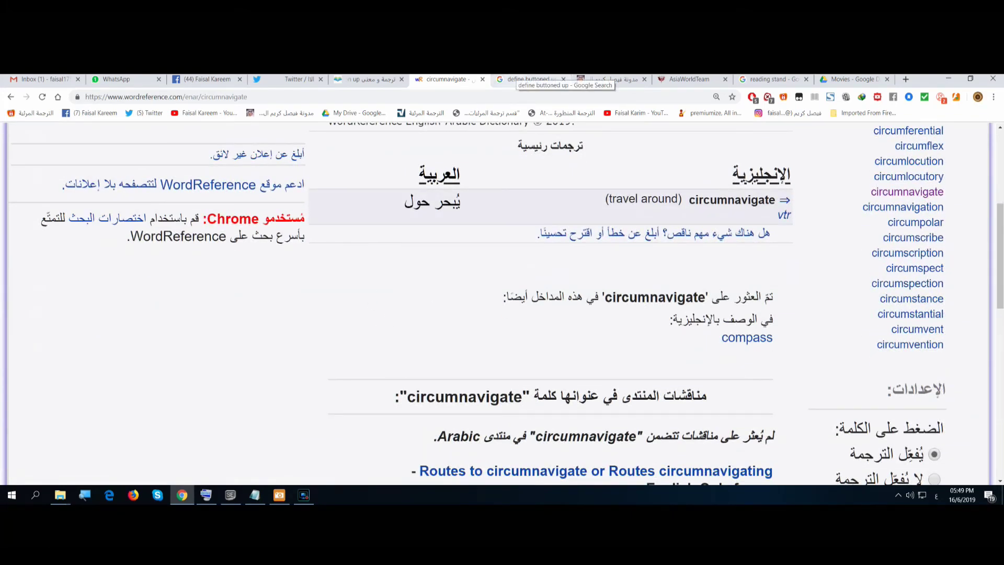
# Step: Replace "buttoned up" in the existing Google query with the copied word and search for "define circumnavigate"
pyautogui.click(529, 79)
pyautogui.scroll(2, 159, 195)
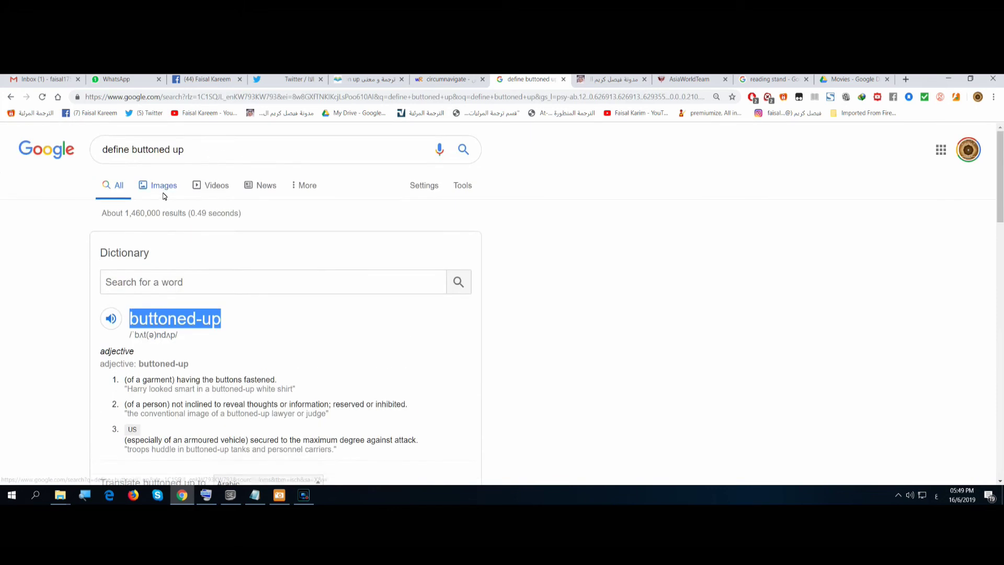
pyautogui.moveTo(202, 151); pyautogui.dragTo(132, 157)
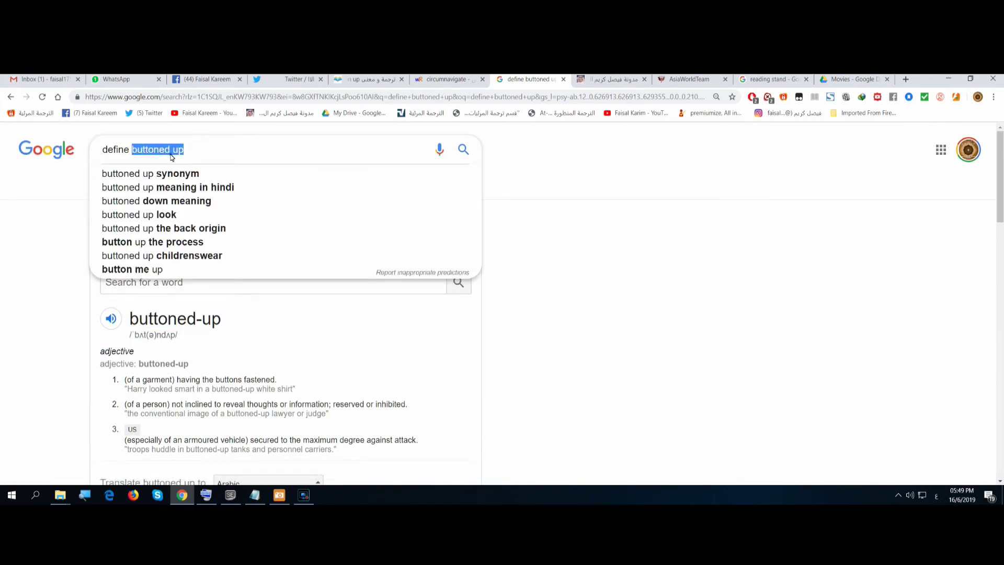
pyautogui.rightClick(171, 157)
pyautogui.click(223, 212)
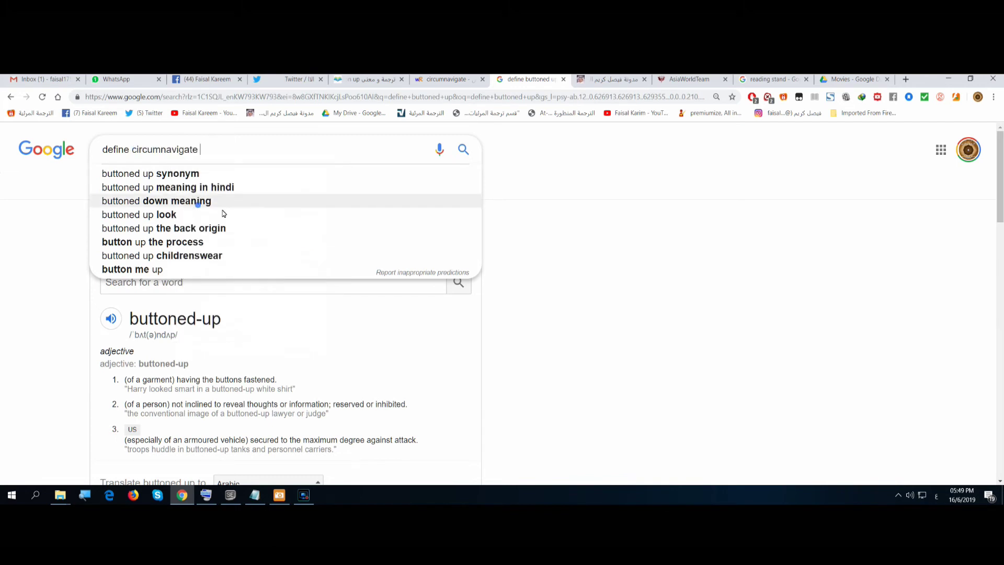
pyautogui.click(461, 149)
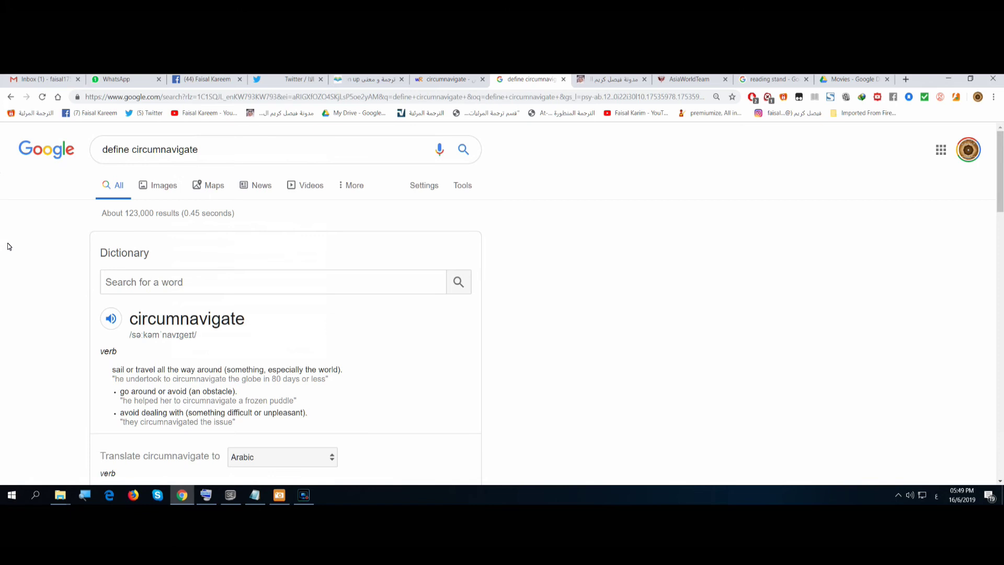
# Step: Expand the full Google dictionary entry for "circumnavigate", examine its definitions and Arabic translations, and return to the subtitles
pyautogui.scroll(-3, 8, 246)
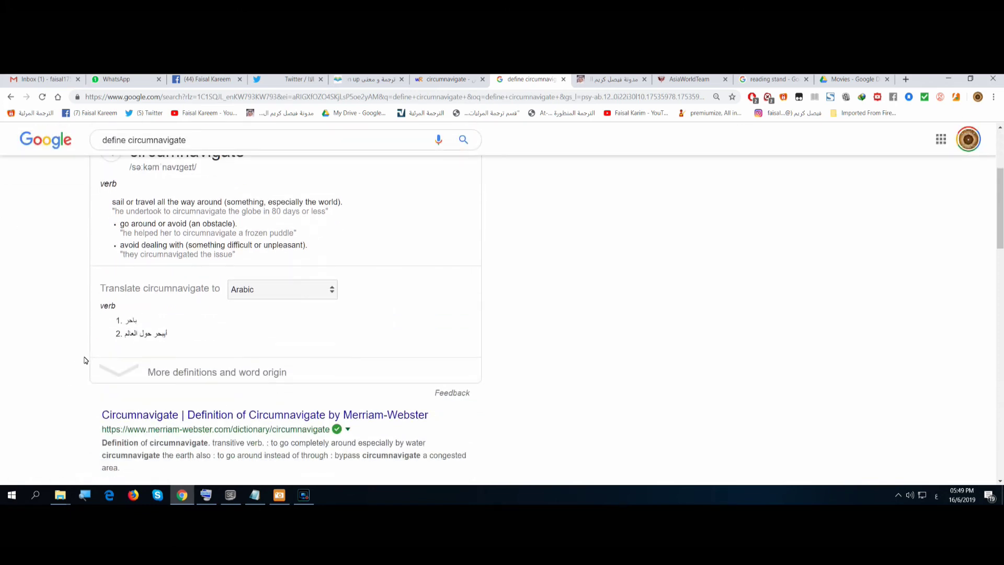
pyautogui.click(120, 371)
pyautogui.scroll(2, 10, 287)
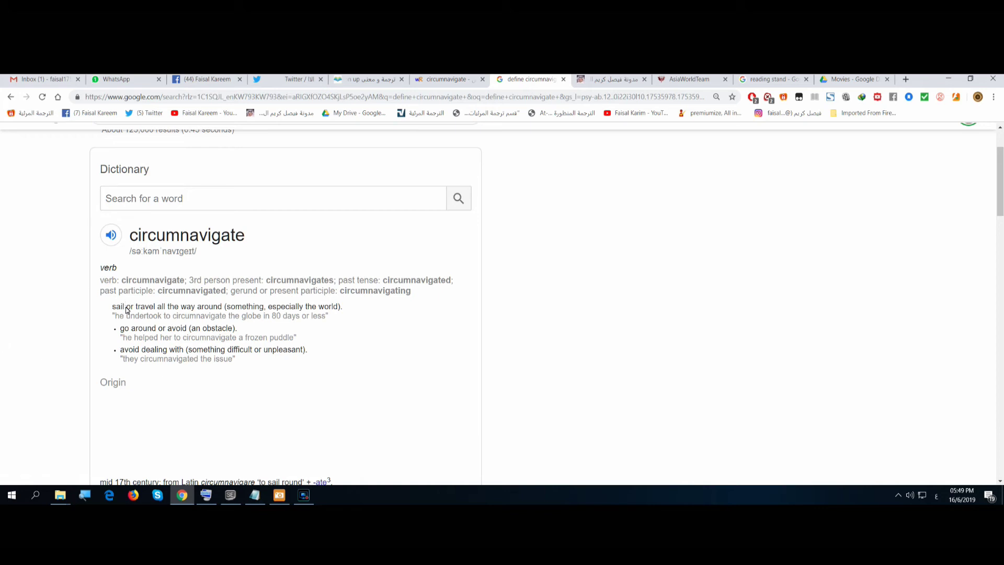
pyautogui.moveTo(126, 307); pyautogui.dragTo(242, 306)
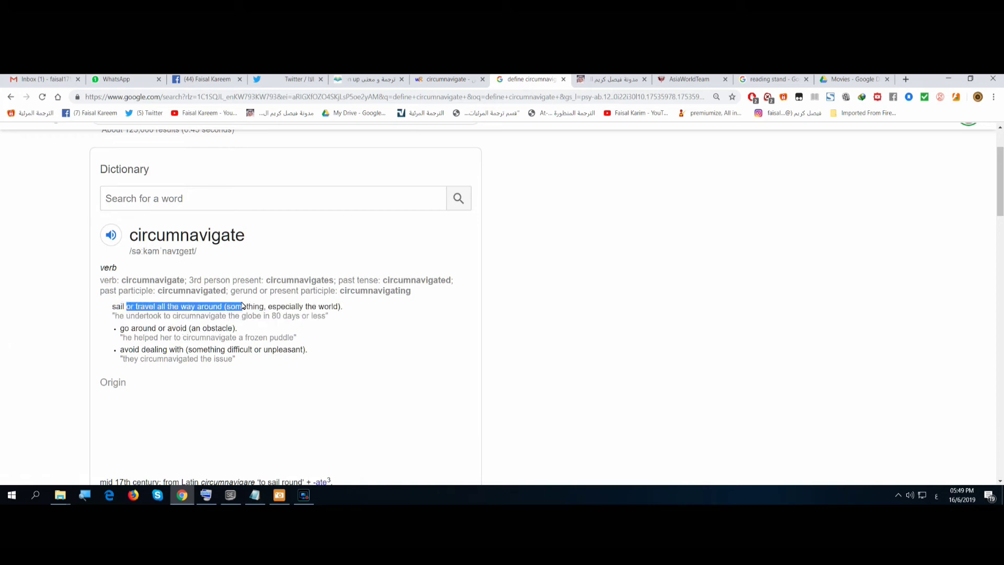
pyautogui.click(242, 306)
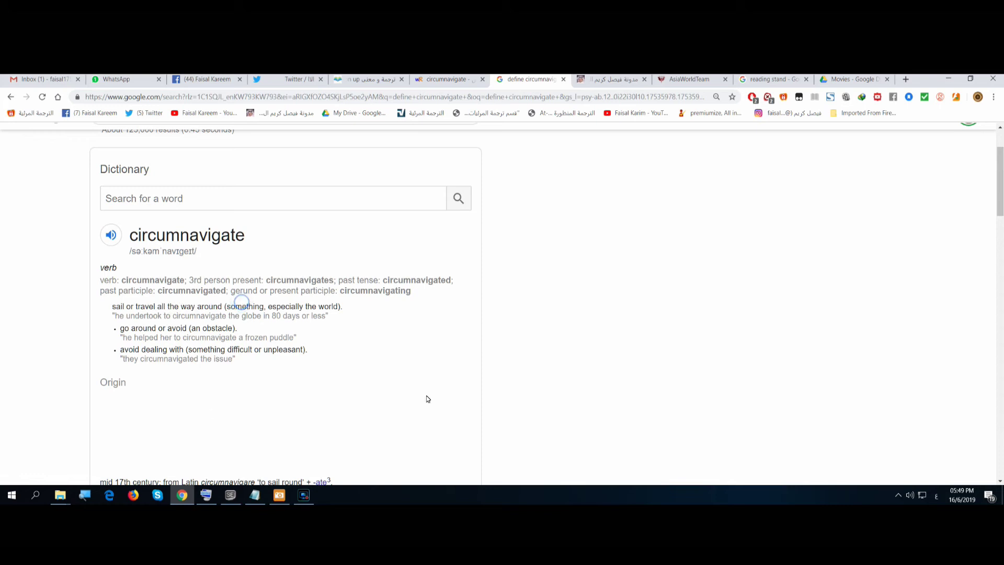
pyautogui.click(949, 78)
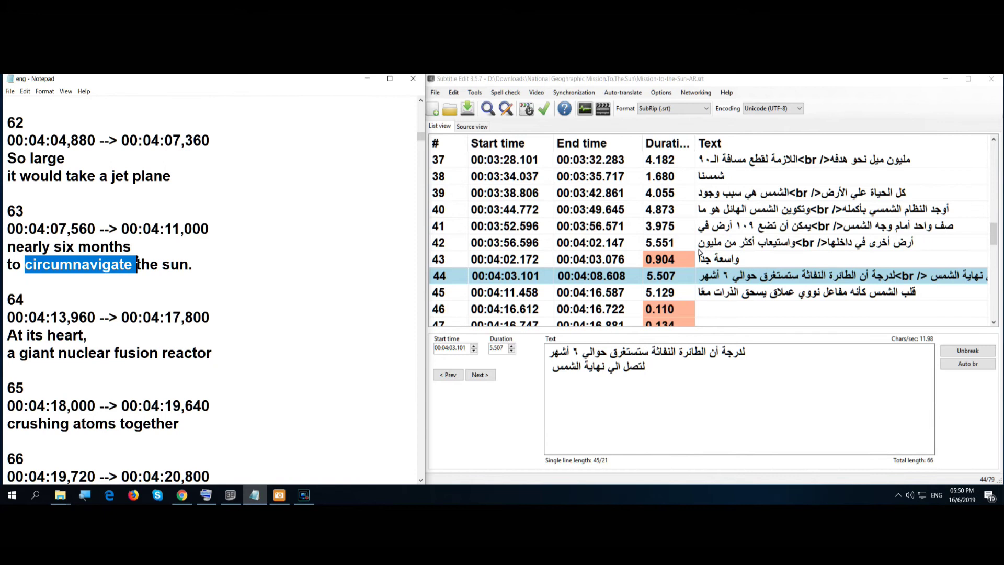
# Step: Merge subtitle 43, "واسعة جدا", with the line after it
pyautogui.click(725, 264)
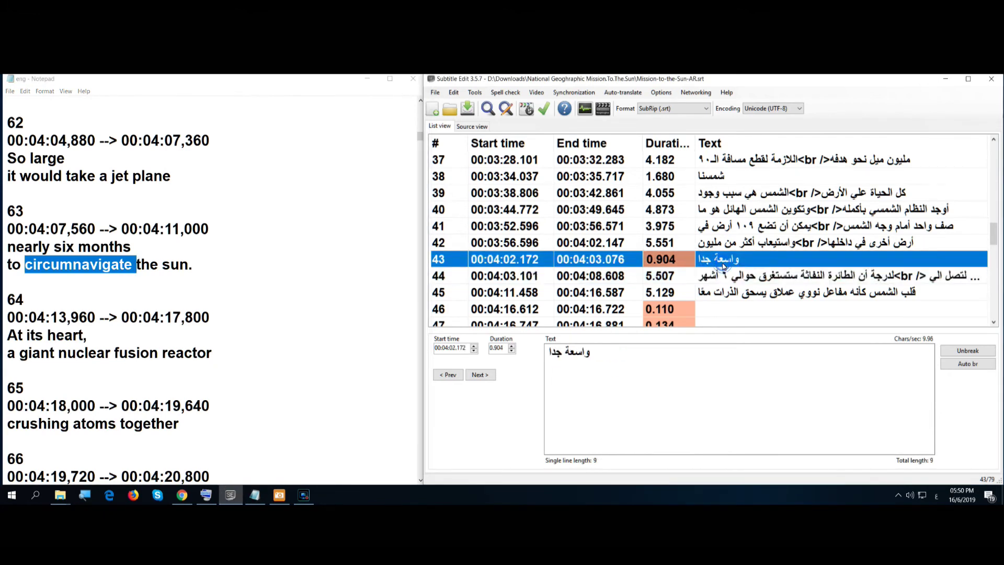
pyautogui.rightClick(724, 267)
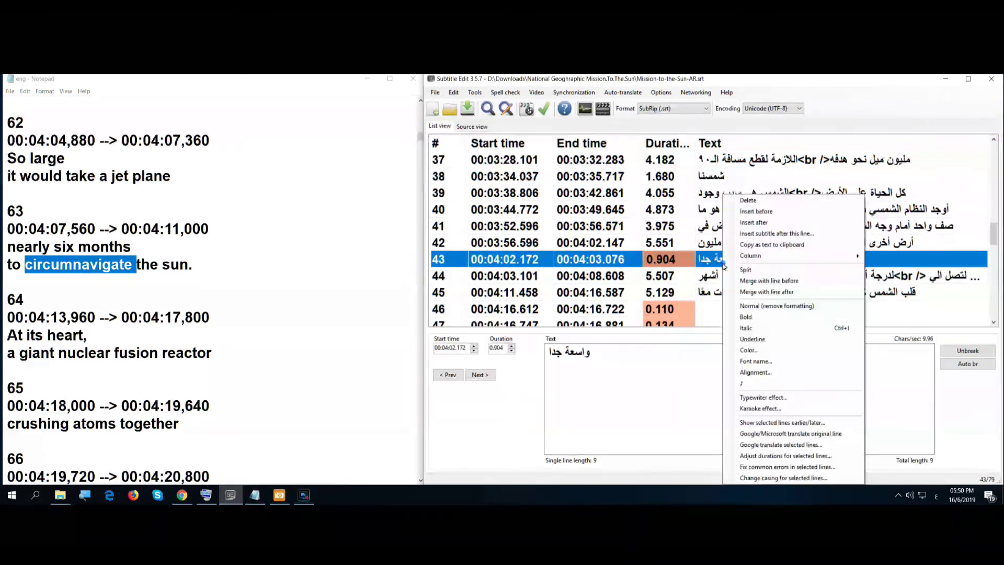
pyautogui.click(783, 292)
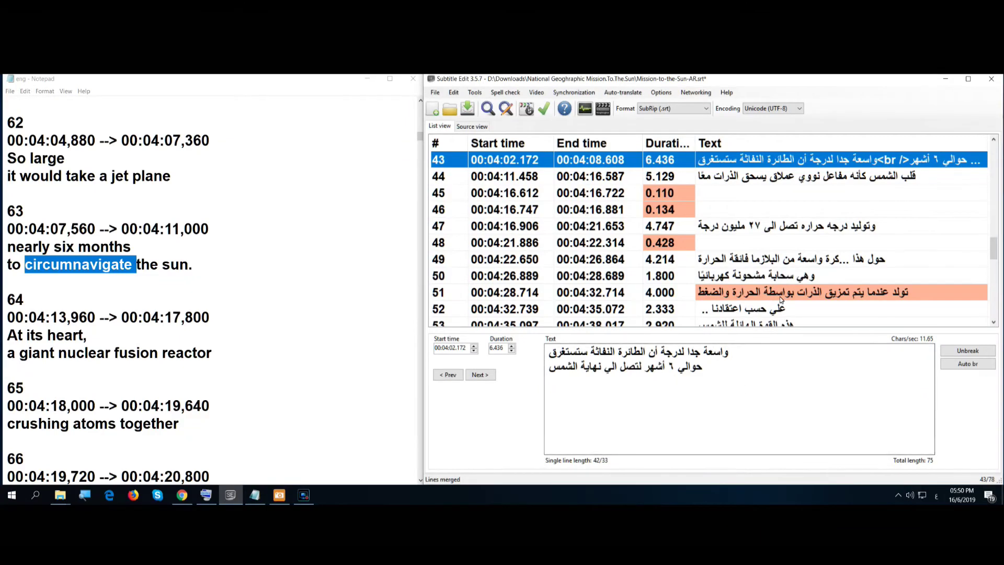
# Step: Restore the on-screen keyboard and move it clear of the text of subtitle 43
pyautogui.click(215, 501)
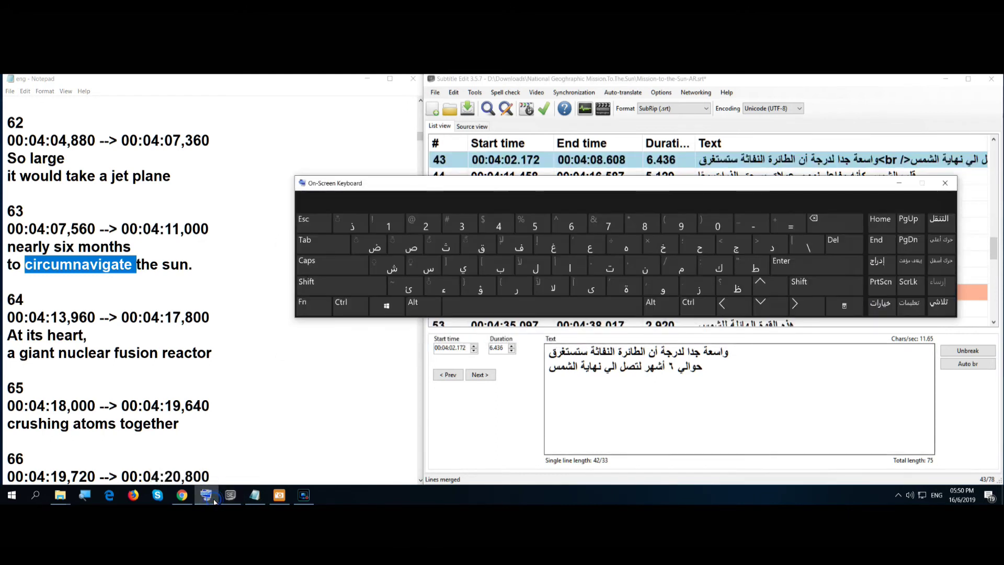
pyautogui.moveTo(836, 183); pyautogui.dragTo(790, 383)
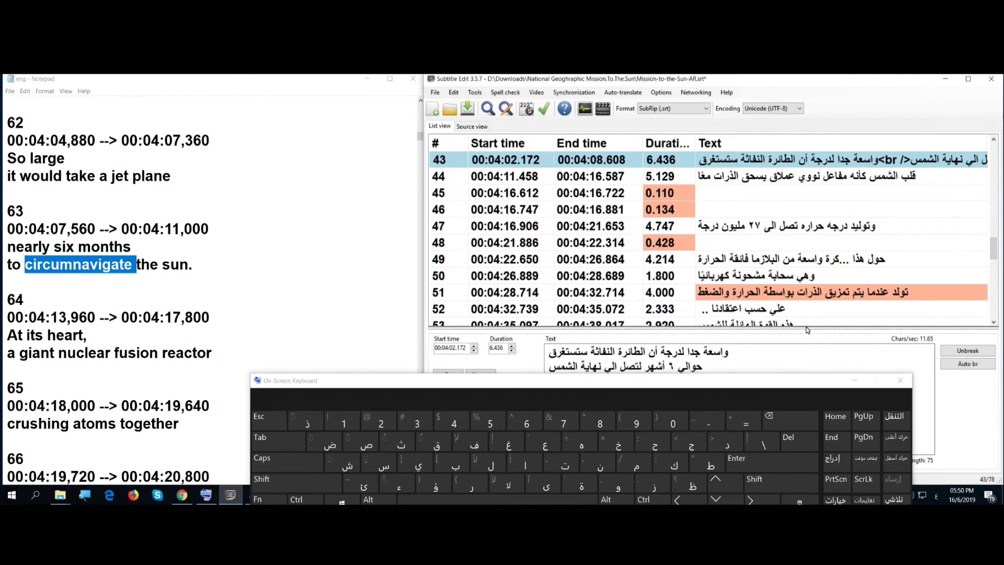
pyautogui.click(231, 495)
pyautogui.write('ً')
pyautogui.press('BackSpace')
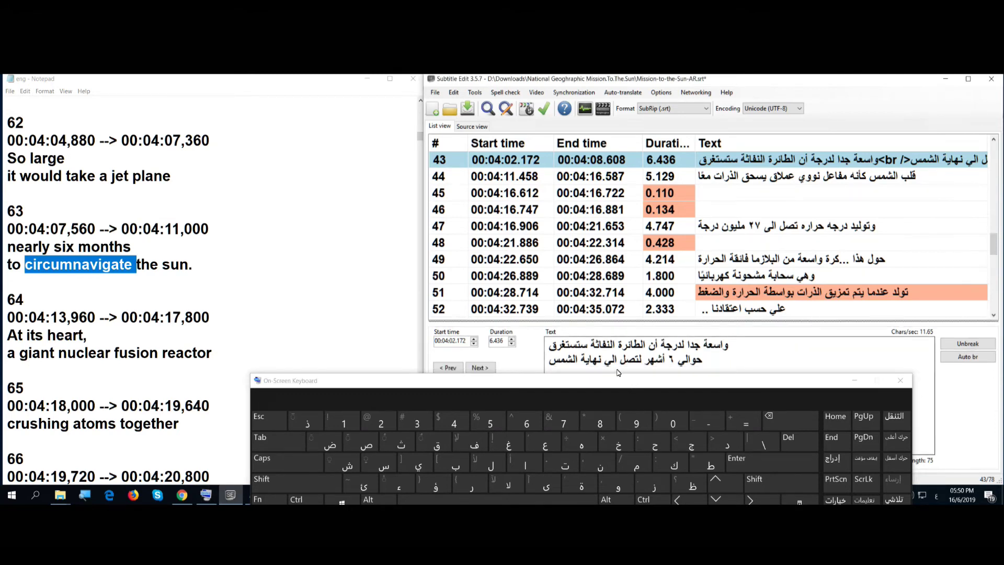
# Step: Correct the spelling of "الي" to "إلى" in the second line of subtitle 43
pyautogui.click(615, 361)
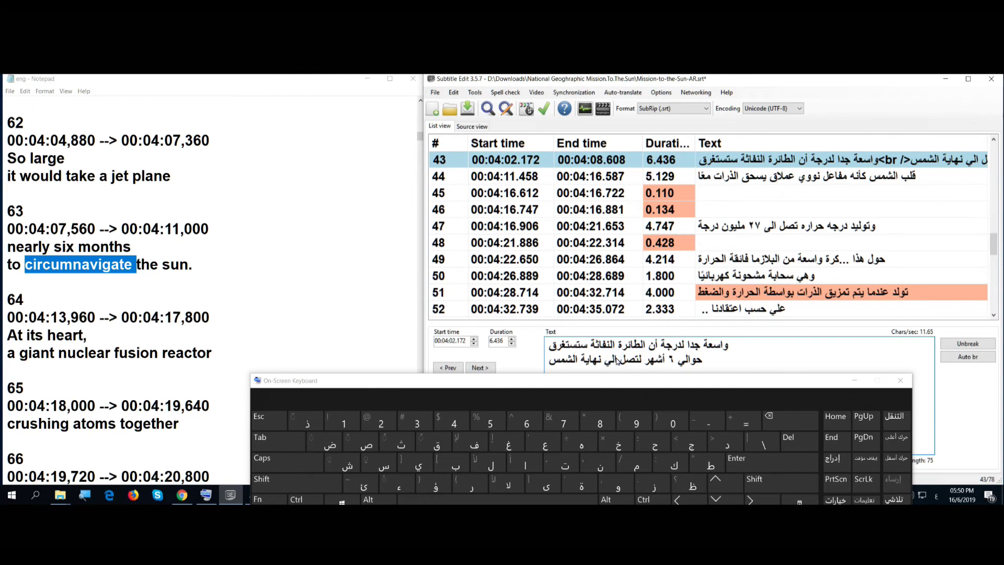
pyautogui.click(780, 483)
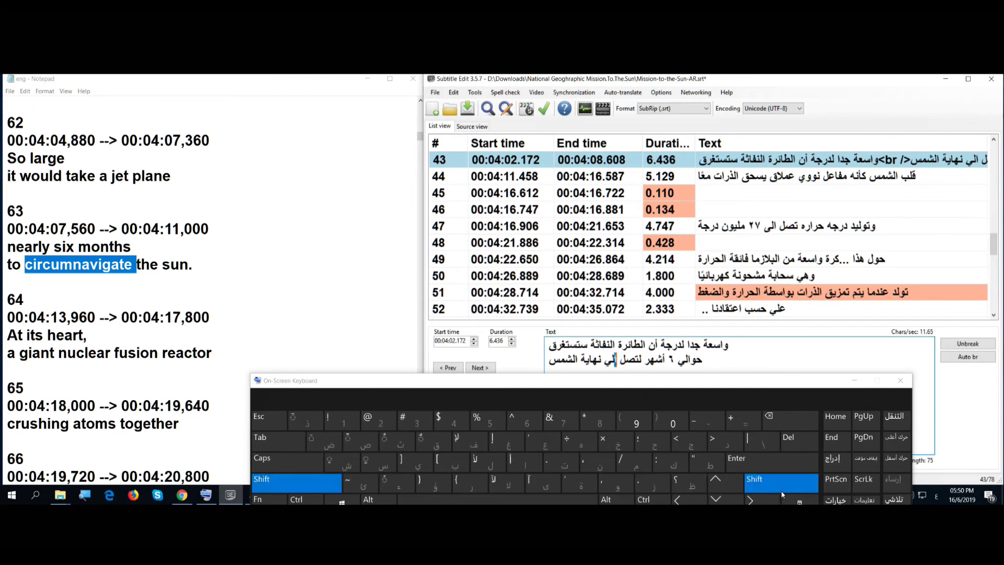
pyautogui.click(507, 439)
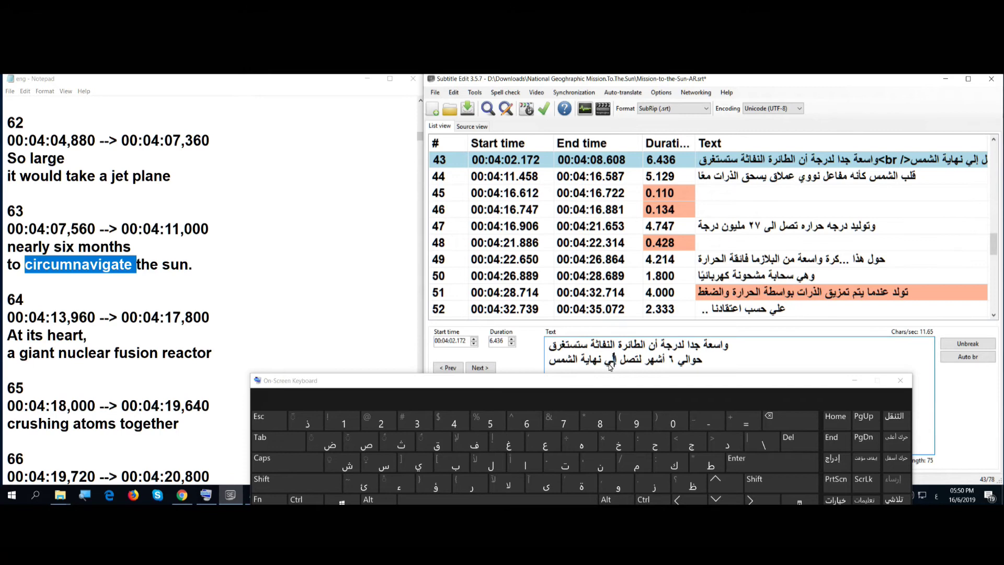
pyautogui.moveTo(609, 367); pyautogui.dragTo(606, 365)
pyautogui.click(606, 366)
pyautogui.click(550, 490)
pyautogui.click(551, 491)
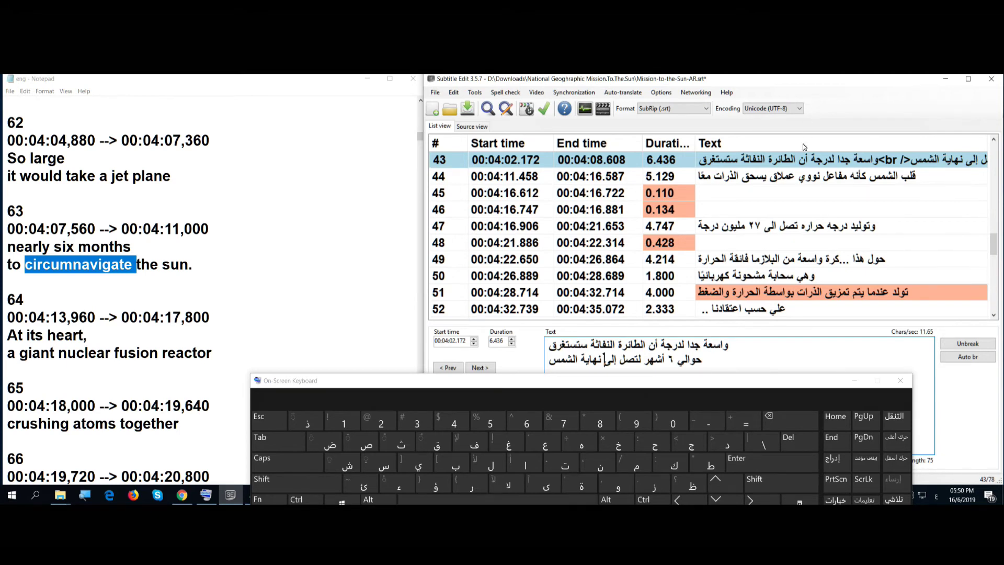
# Step: Compare subtitle 44 about the sun's heart with English transcript entries 64 and 65
pyautogui.click(797, 178)
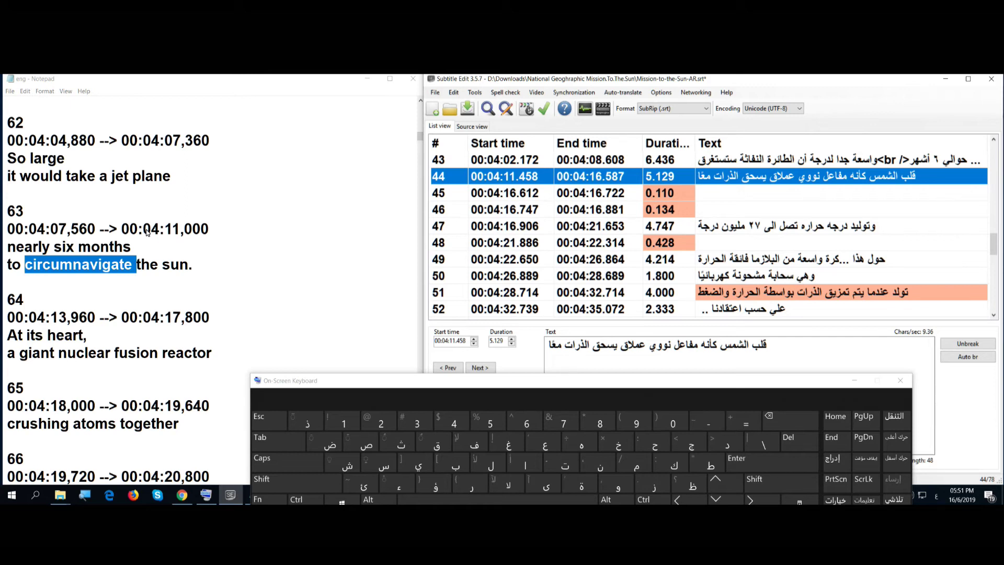
pyautogui.scroll(-2, 709, 225)
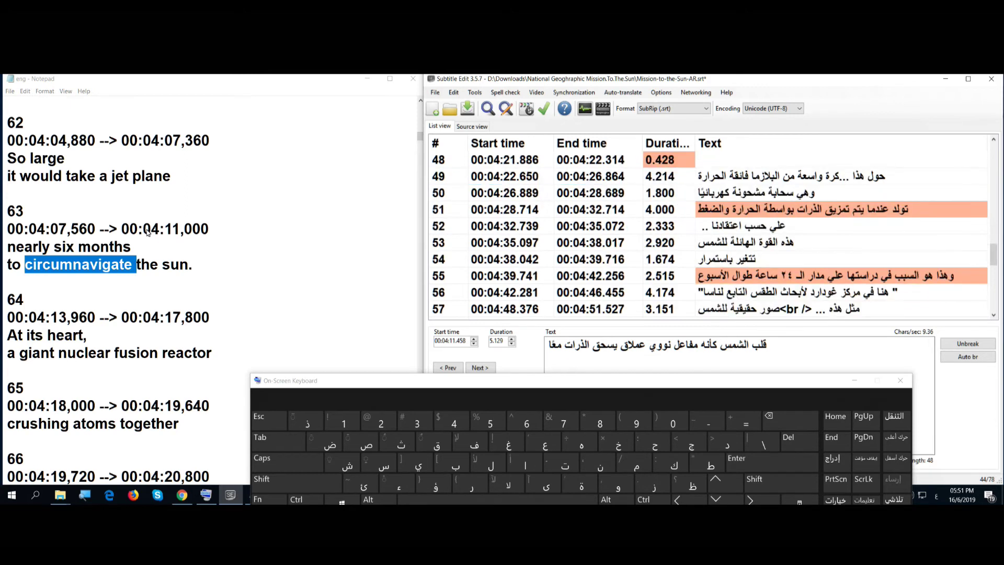
pyautogui.click(148, 233)
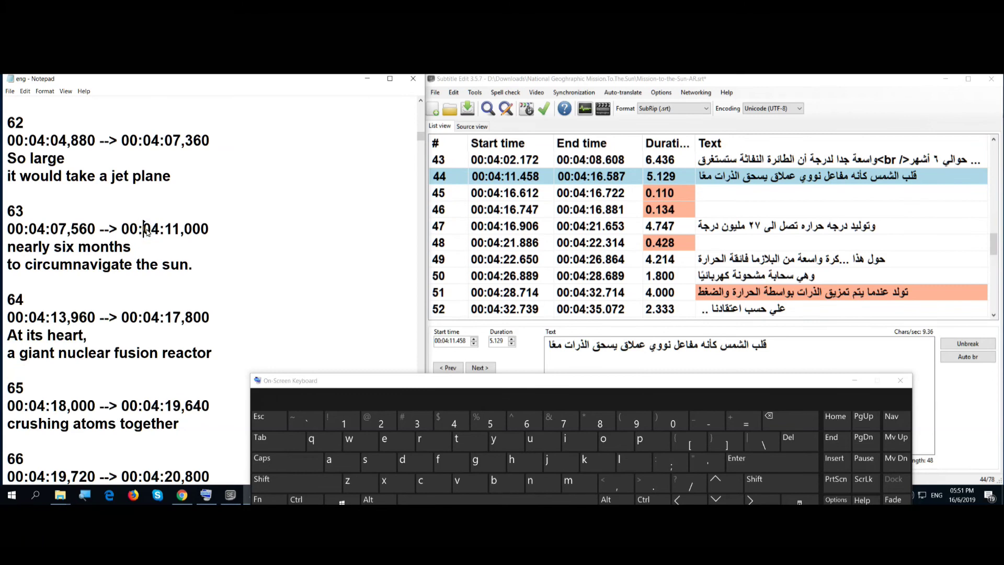
pyautogui.scroll(-2, 148, 232)
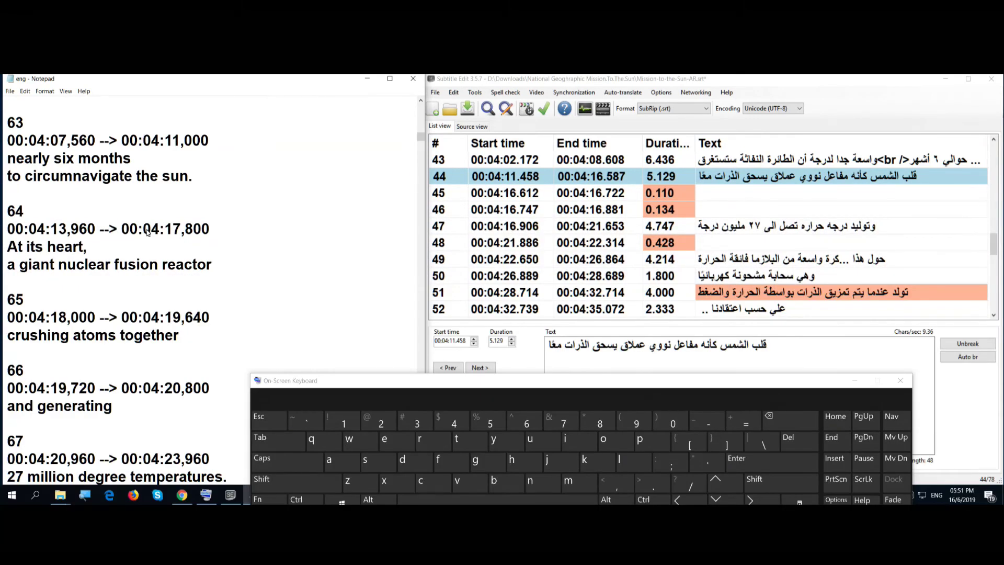
pyautogui.scroll(-2, 147, 232)
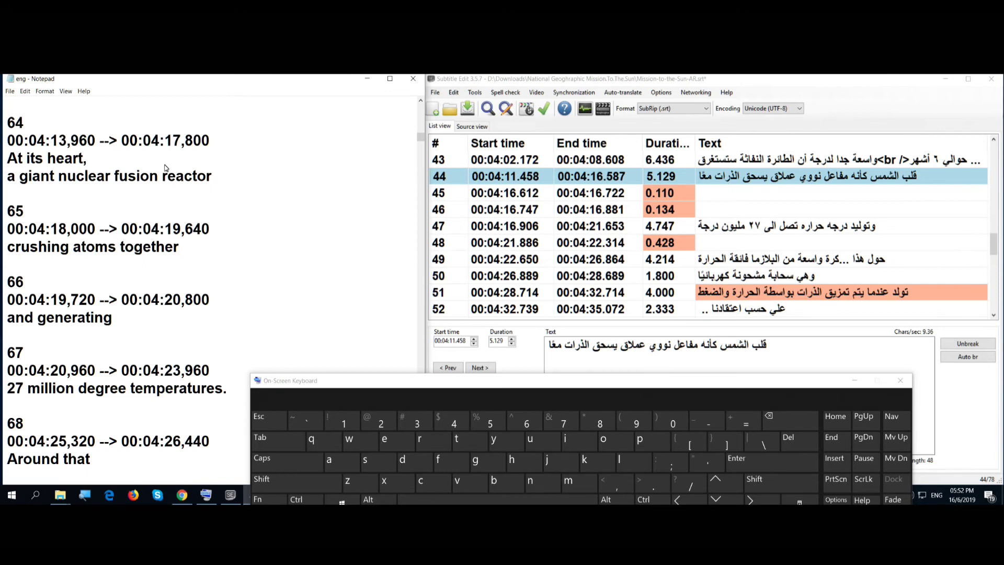
# Step: Check subtitle 47 against subtitle 44, and replace "وتوليد" with "ويولد" at the start of subtitle 47
pyautogui.click(778, 228)
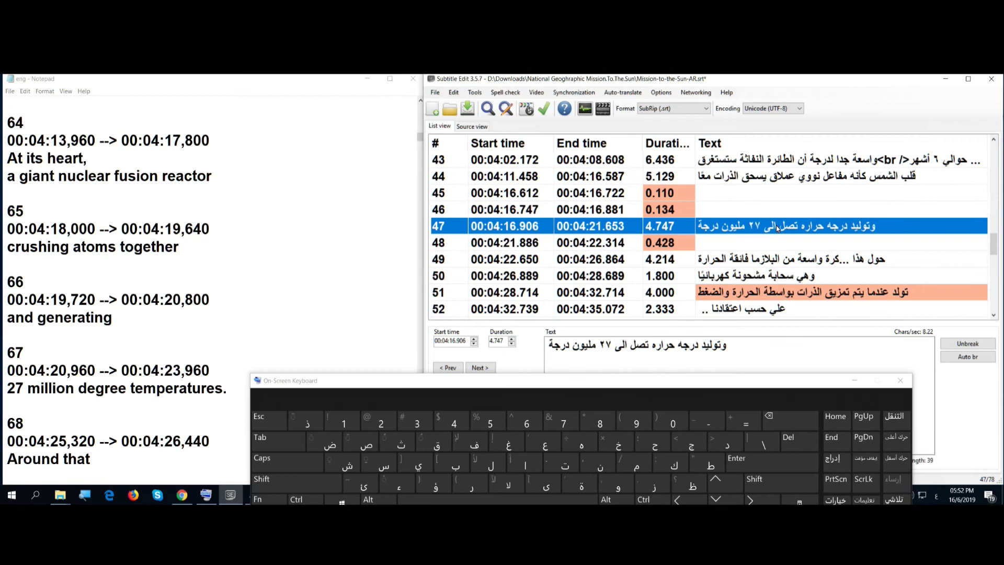
pyautogui.click(778, 178)
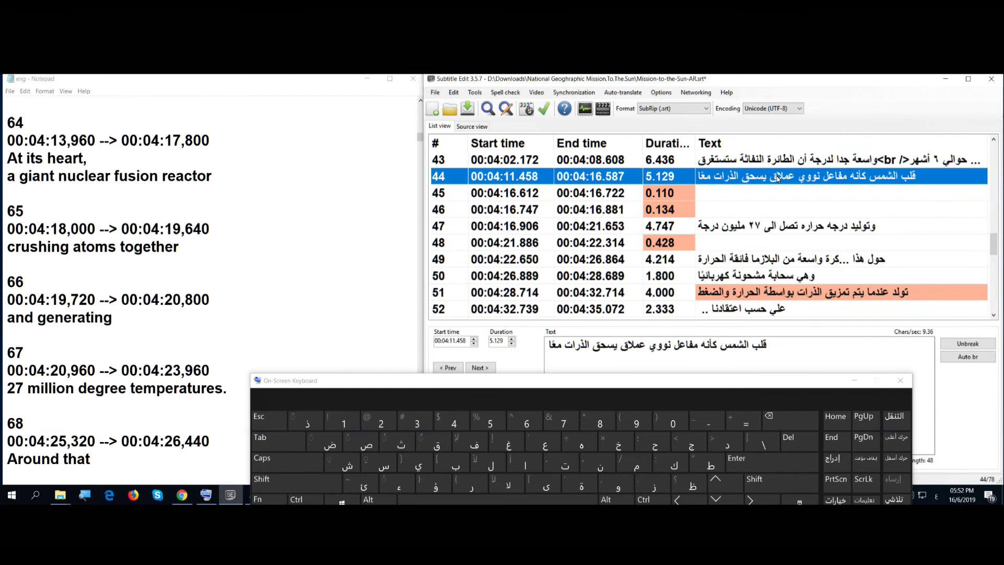
pyautogui.click(775, 230)
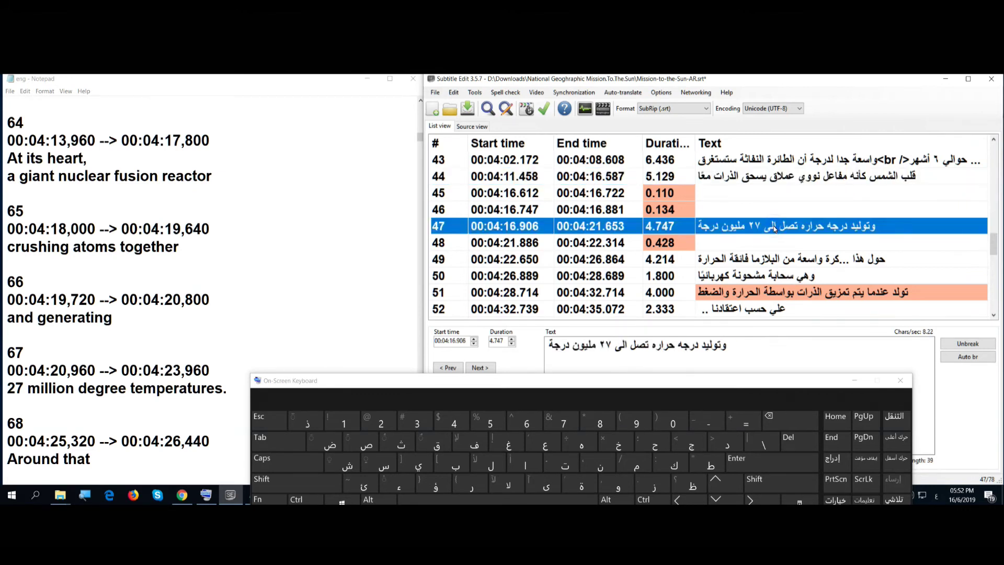
pyautogui.click(768, 182)
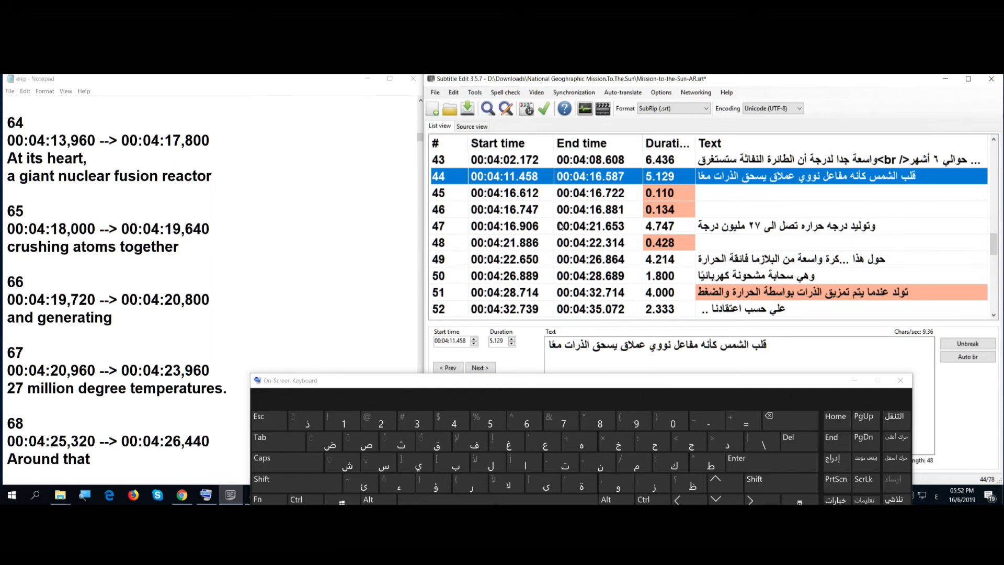
pyautogui.click(599, 230)
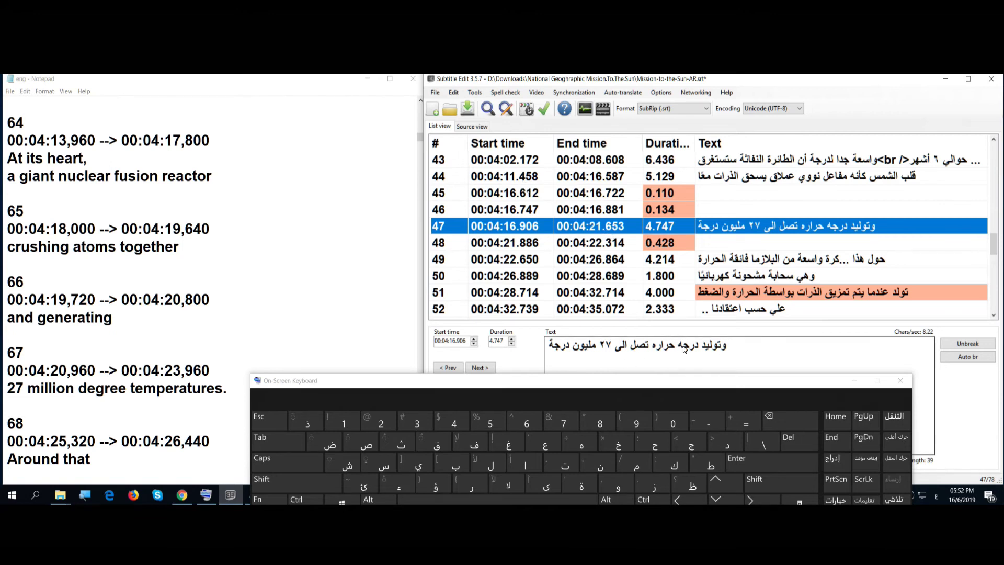
pyautogui.moveTo(701, 348); pyautogui.dragTo(722, 348)
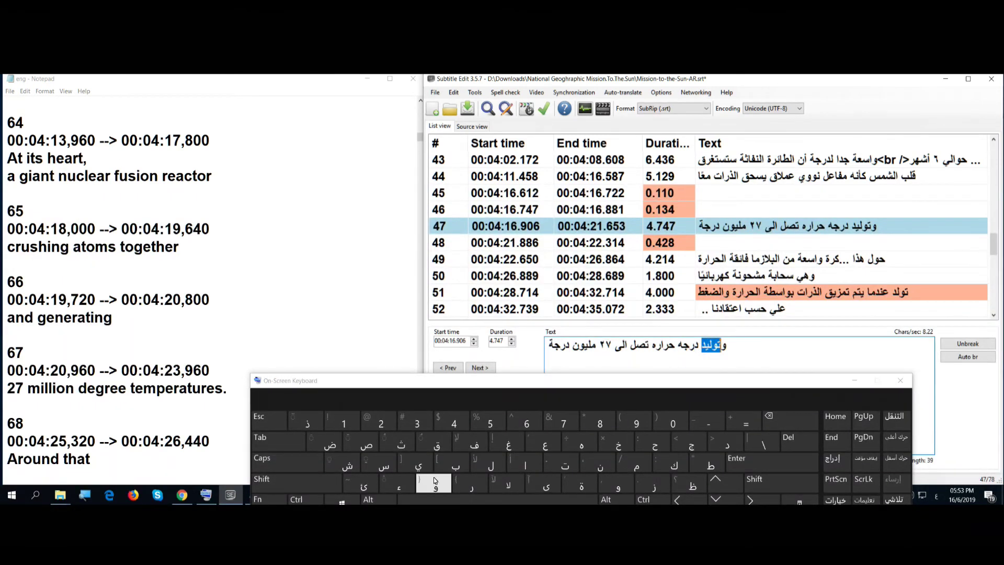
pyautogui.click(418, 463)
pyautogui.click(628, 486)
pyautogui.click(491, 464)
pyautogui.click(734, 448)
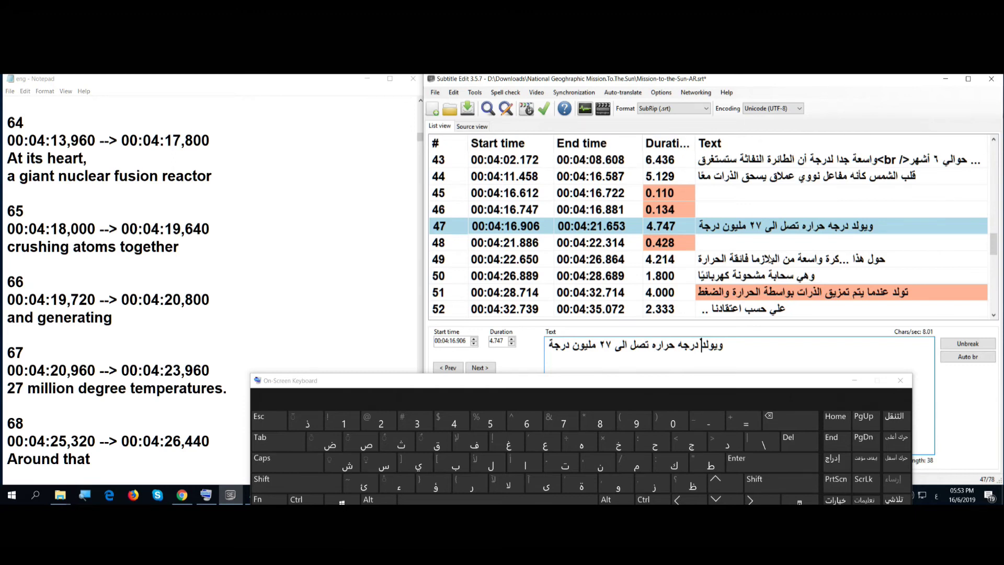
# Step: Compare subtitles 49 to 51 about the super-heated plasma with English transcript entries 68 to 71
pyautogui.click(97, 321)
pyautogui.scroll(-5, 145, 217)
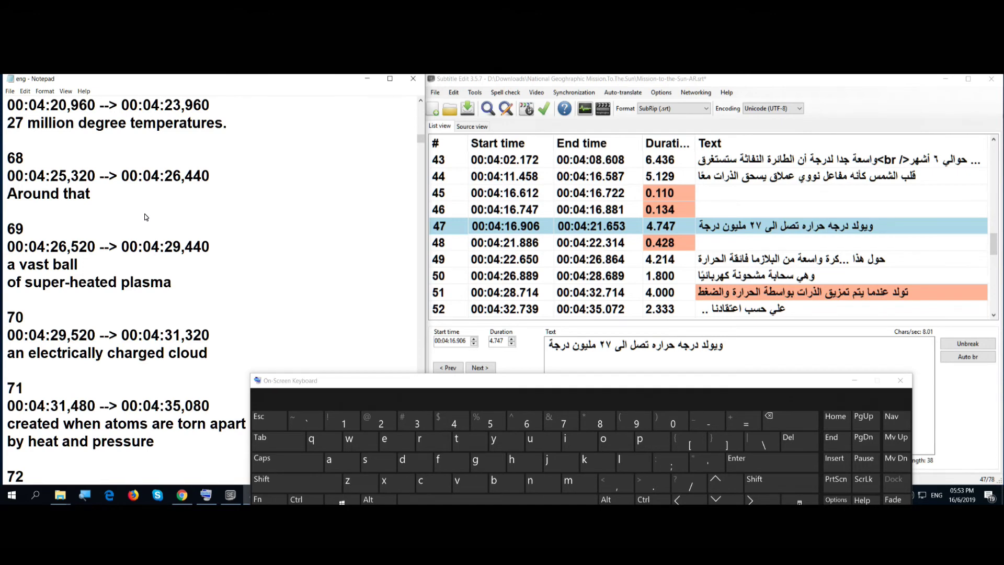
pyautogui.scroll(-2, 146, 216)
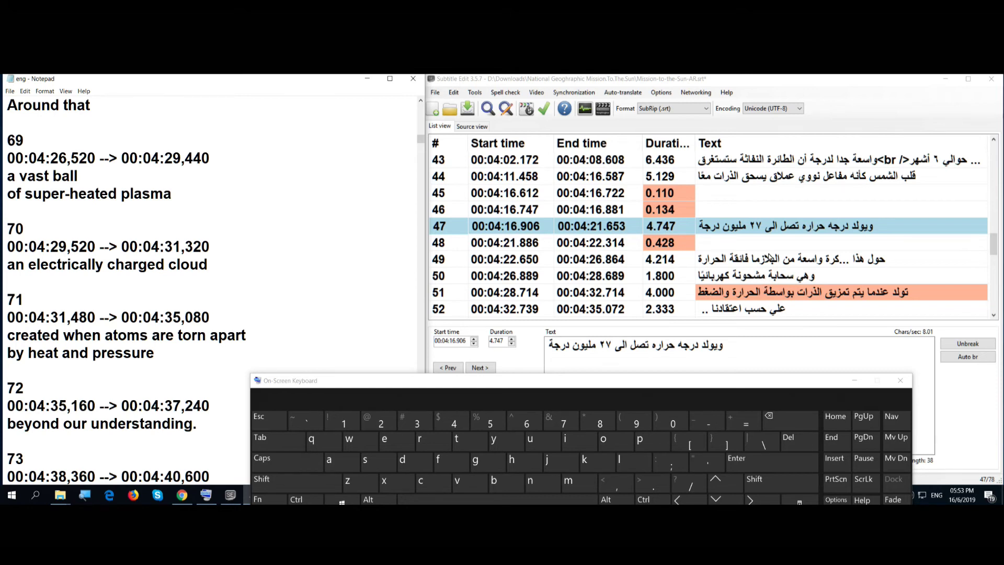
pyautogui.click(770, 258)
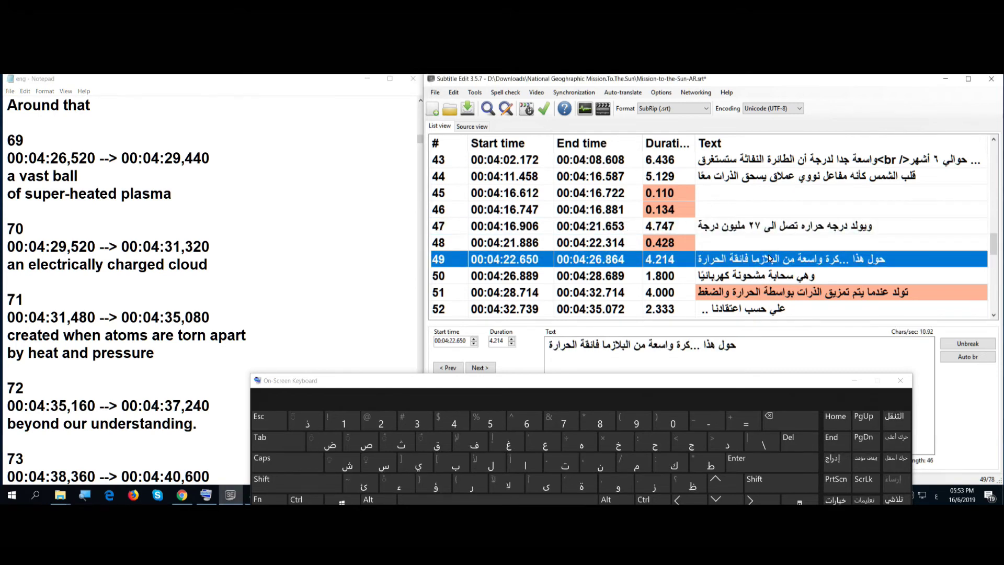
pyautogui.click(58, 204)
pyautogui.scroll(2, 58, 204)
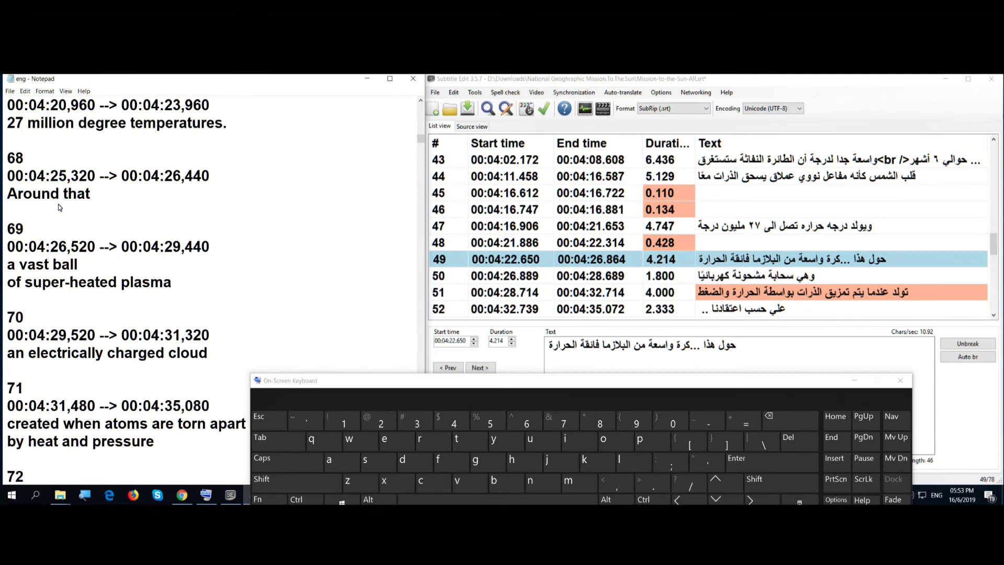
pyautogui.scroll(-2, 58, 204)
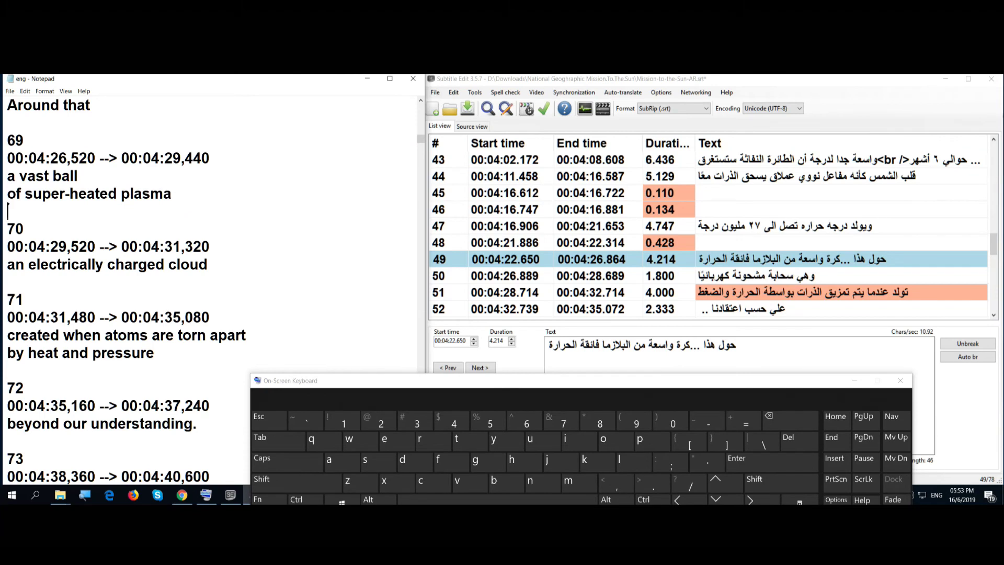
pyautogui.click(750, 292)
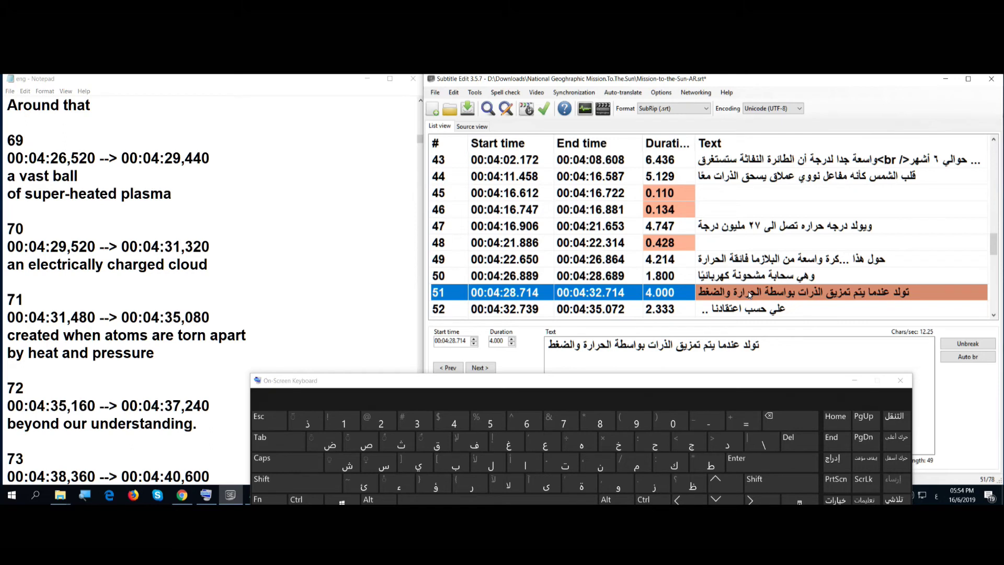
pyautogui.scroll(-2, 750, 295)
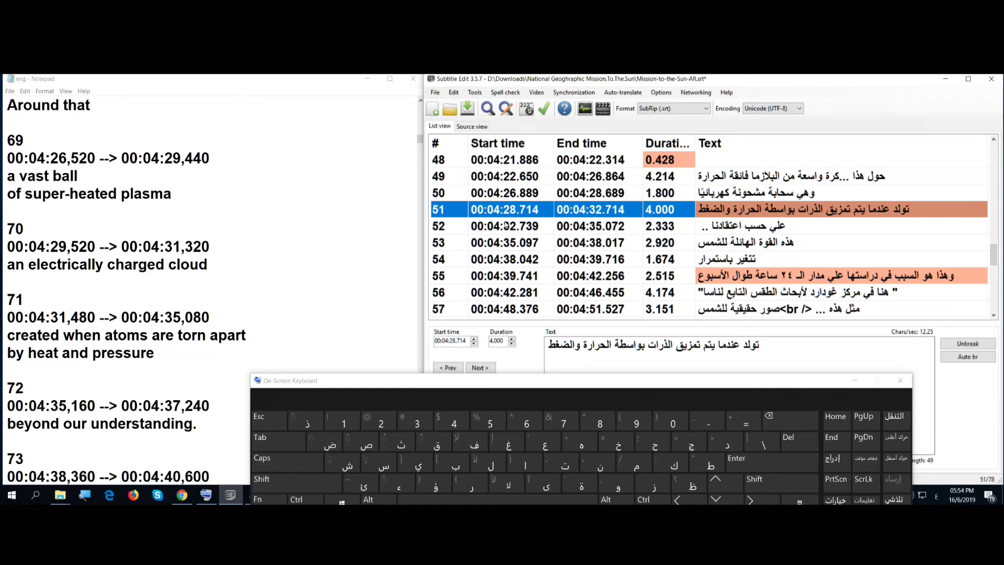
# Step: Compare subtitle 52 with English transcript entry 72, and highlight entries 68 to 72 to read the whole sentence
pyautogui.click(151, 296)
pyautogui.scroll(-2, 151, 296)
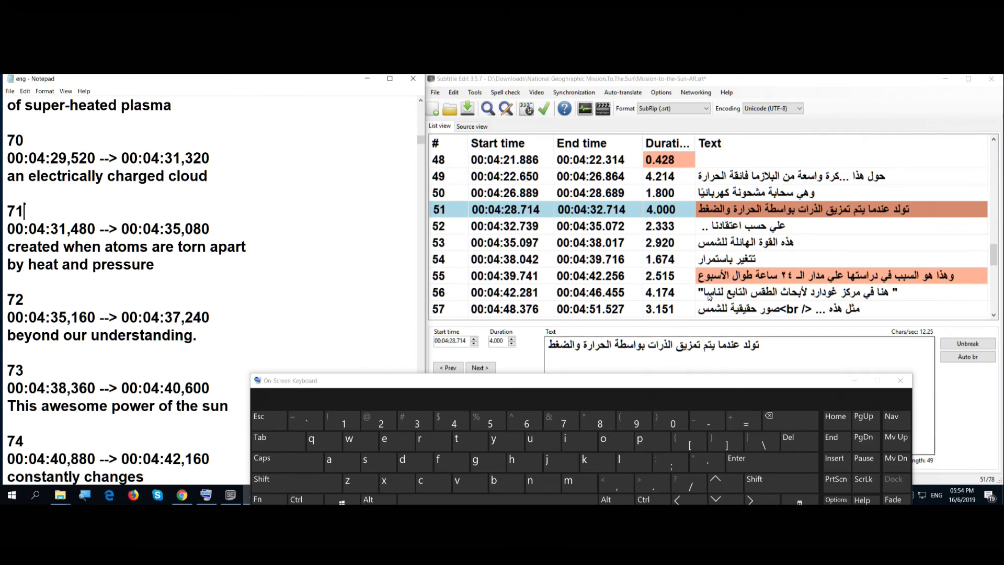
pyautogui.click(734, 237)
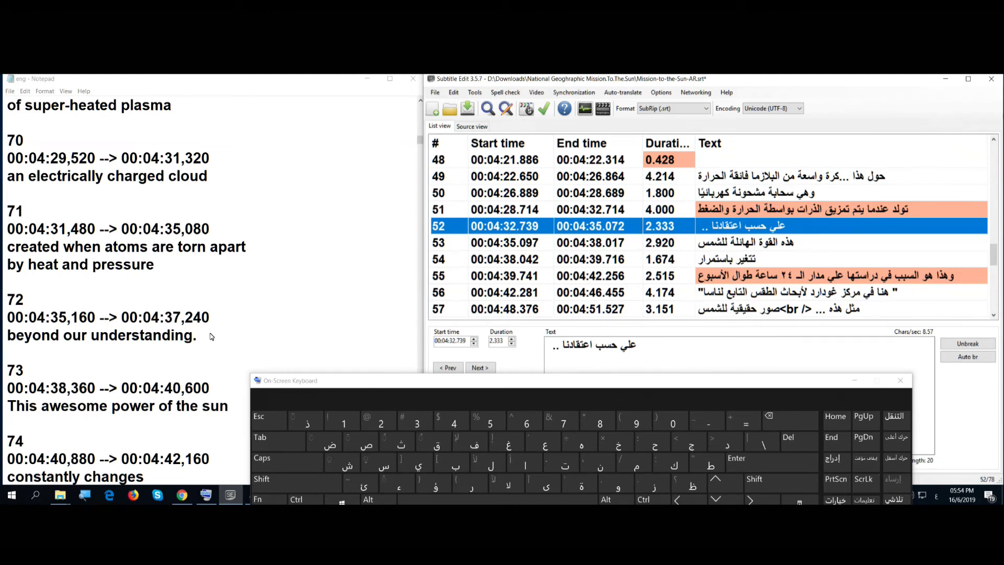
pyautogui.moveTo(192, 341); pyautogui.dragTo(8, 371)
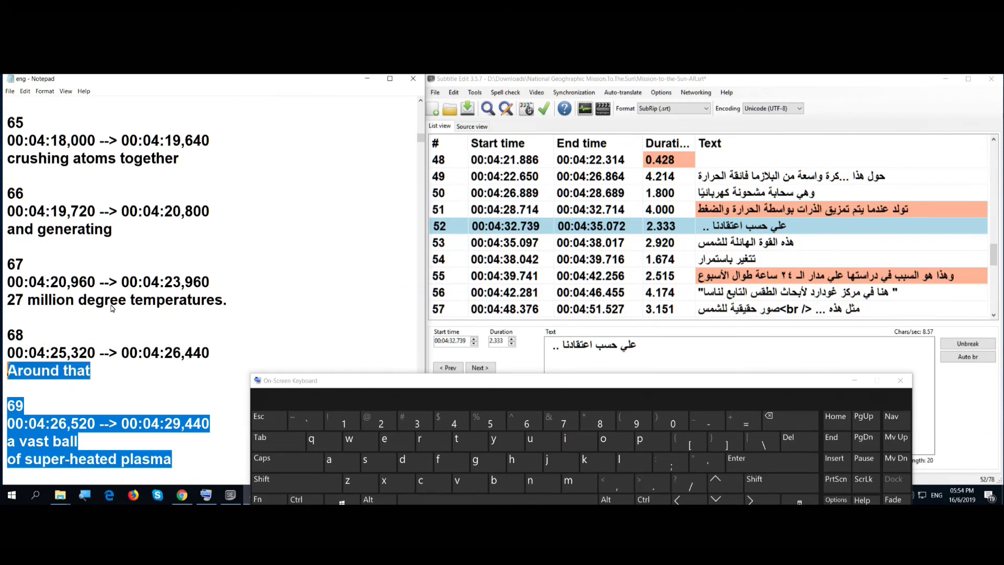
pyautogui.scroll(-2, 111, 309)
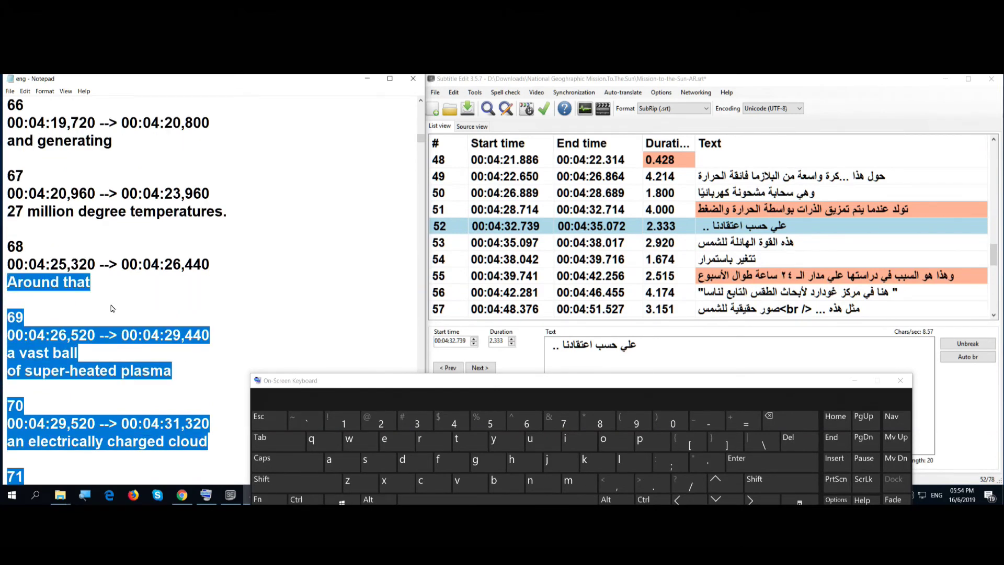
pyautogui.scroll(-2, 112, 308)
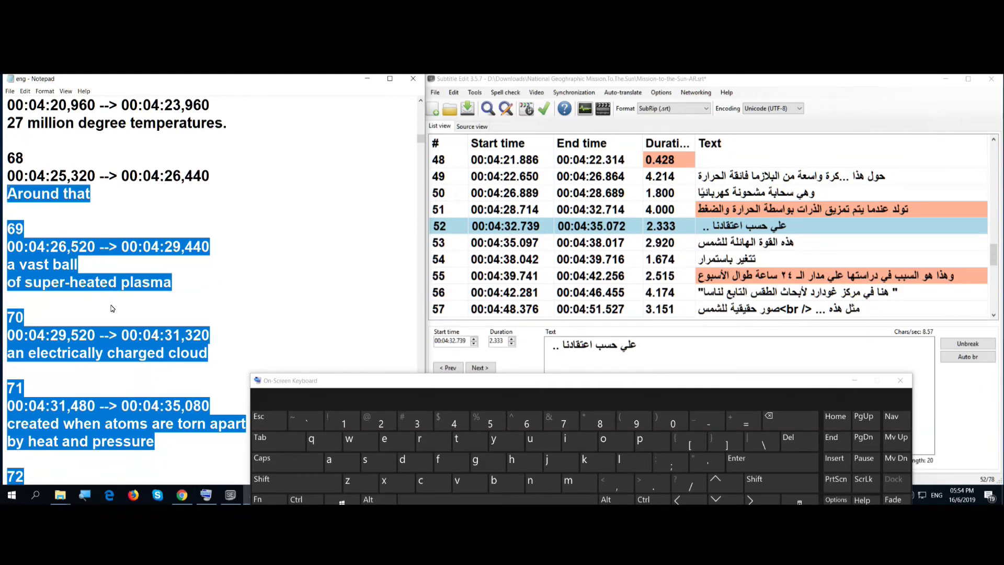
pyautogui.scroll(-2, 111, 309)
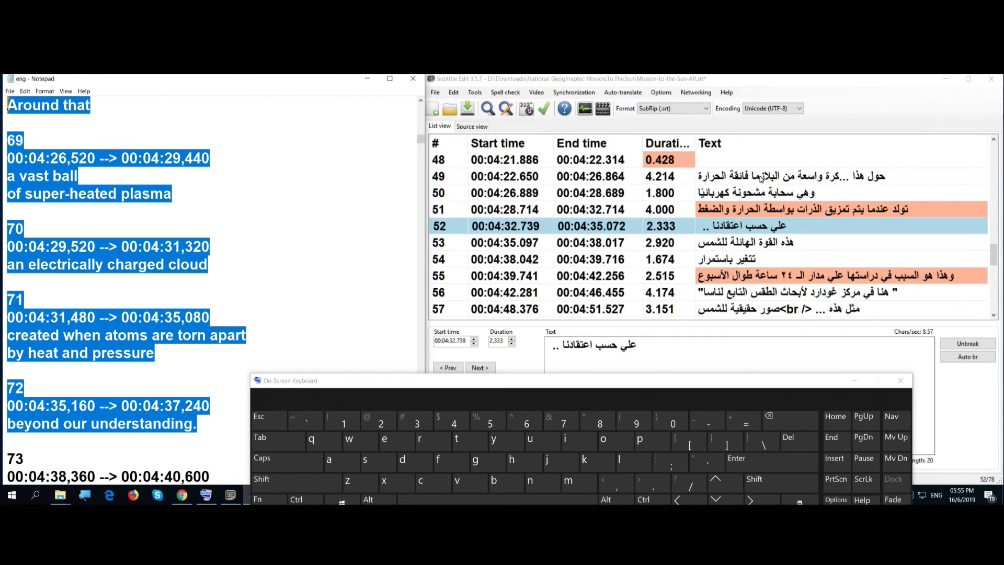
# Step: Change the opening words of subtitle 49 from "حول هذا" to "وحول ذلك"
pyautogui.click(748, 176)
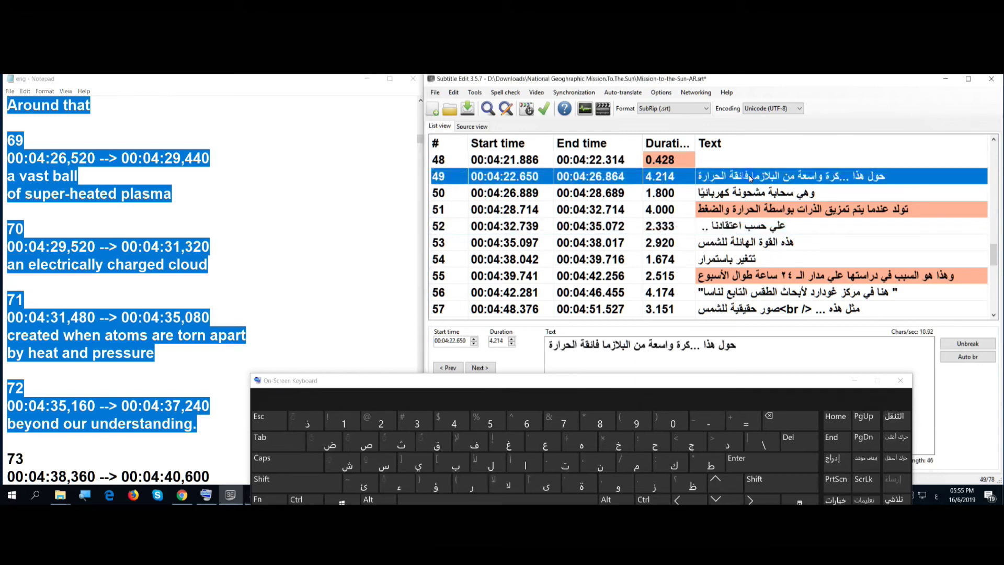
pyautogui.click(735, 347)
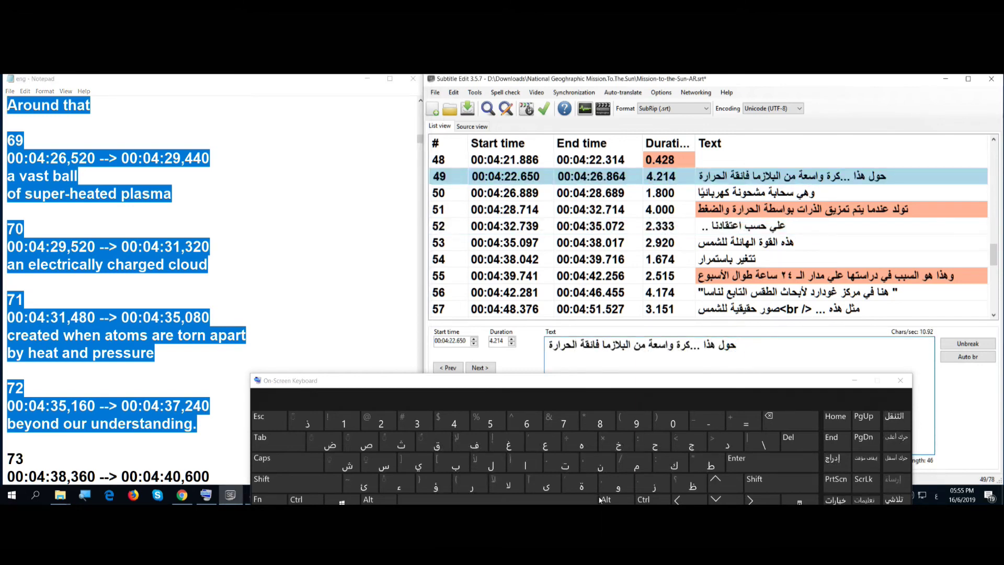
pyautogui.click(615, 490)
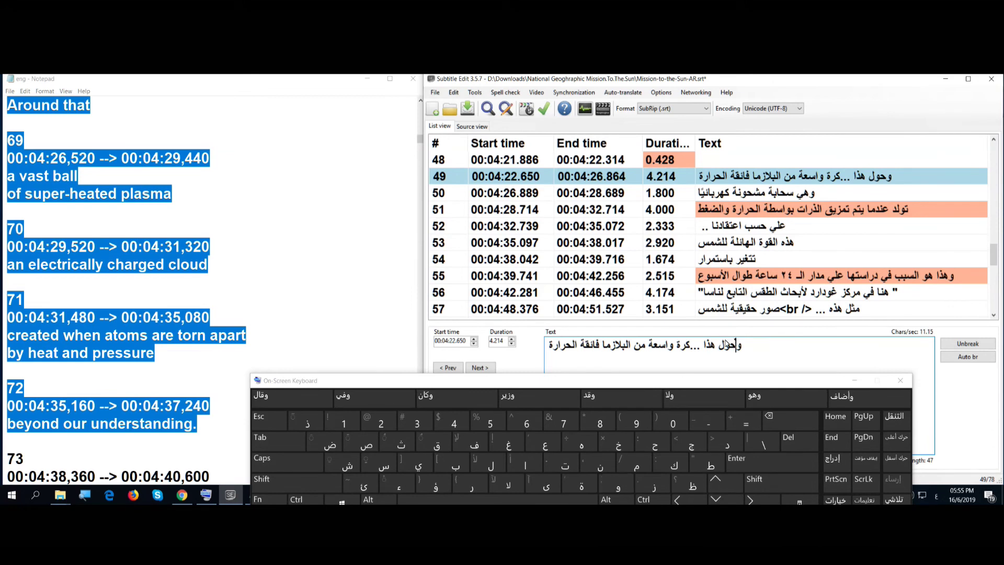
pyautogui.doubleClick(712, 346)
pyautogui.click(308, 422)
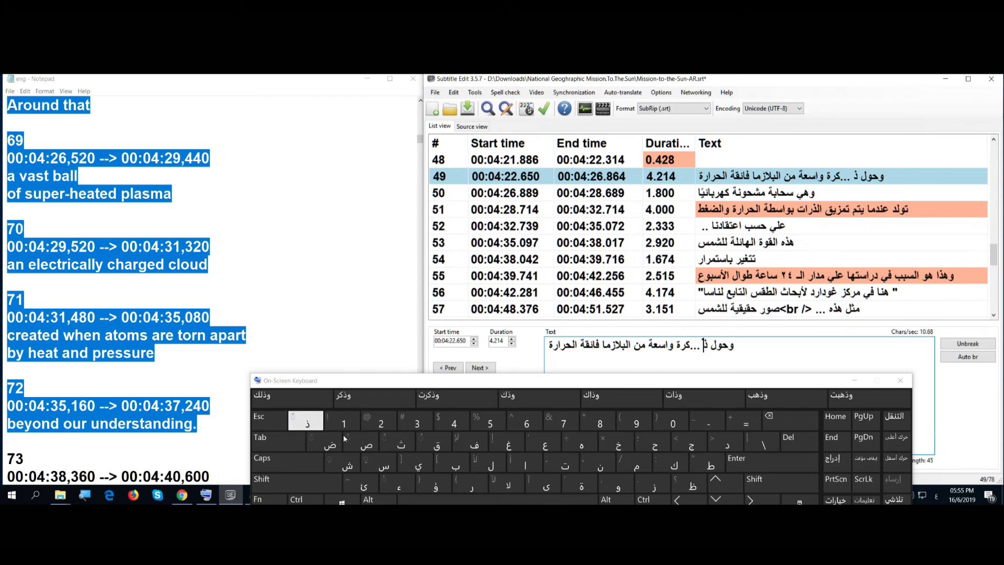
pyautogui.click(491, 465)
pyautogui.click(674, 465)
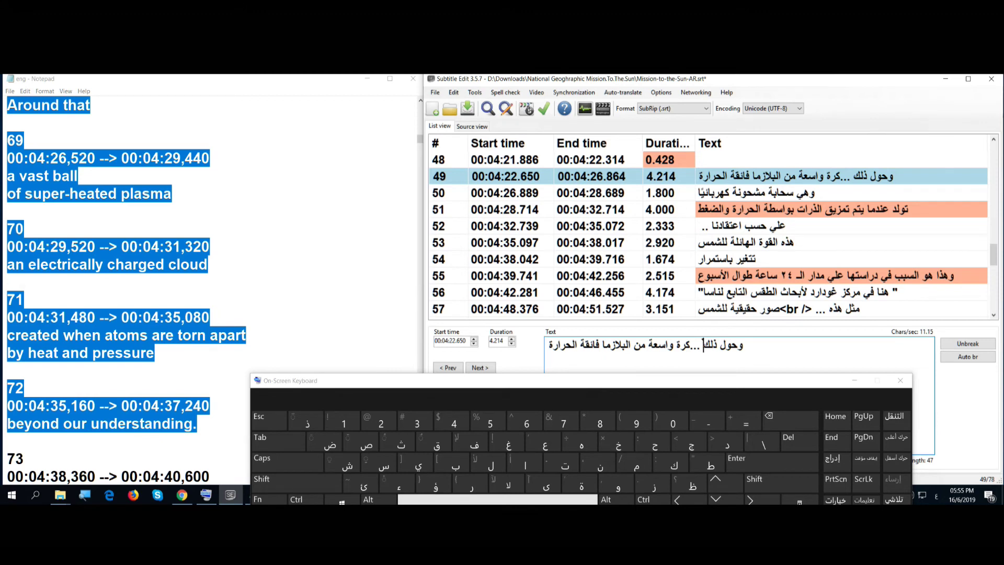
# Step: Add the verb to the opening of subtitle 49 so that it reads "وتوجد حول ذلك"
pyautogui.click(740, 350)
pyautogui.click(566, 464)
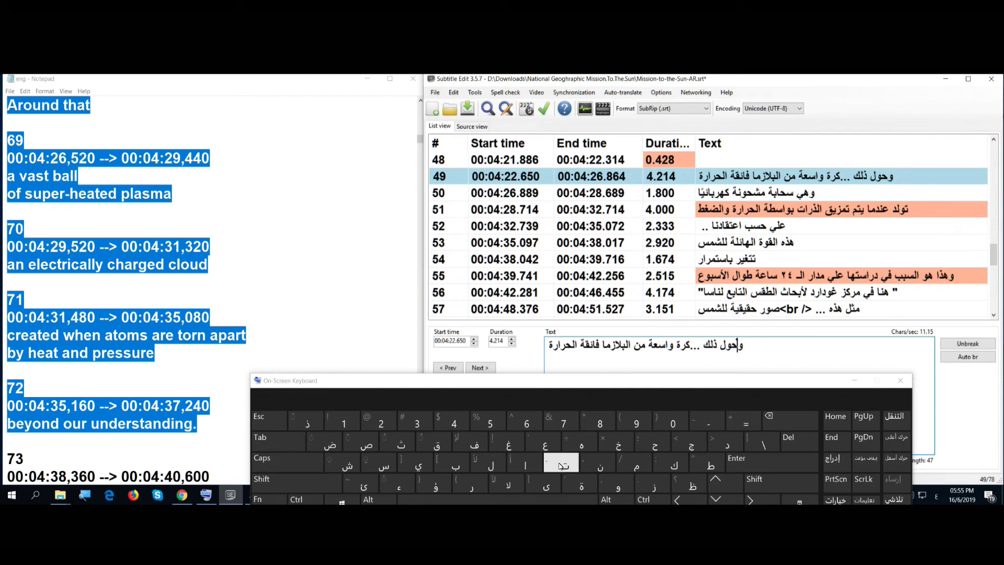
pyautogui.click(606, 490)
pyautogui.click(691, 444)
pyautogui.click(727, 443)
pyautogui.click(556, 501)
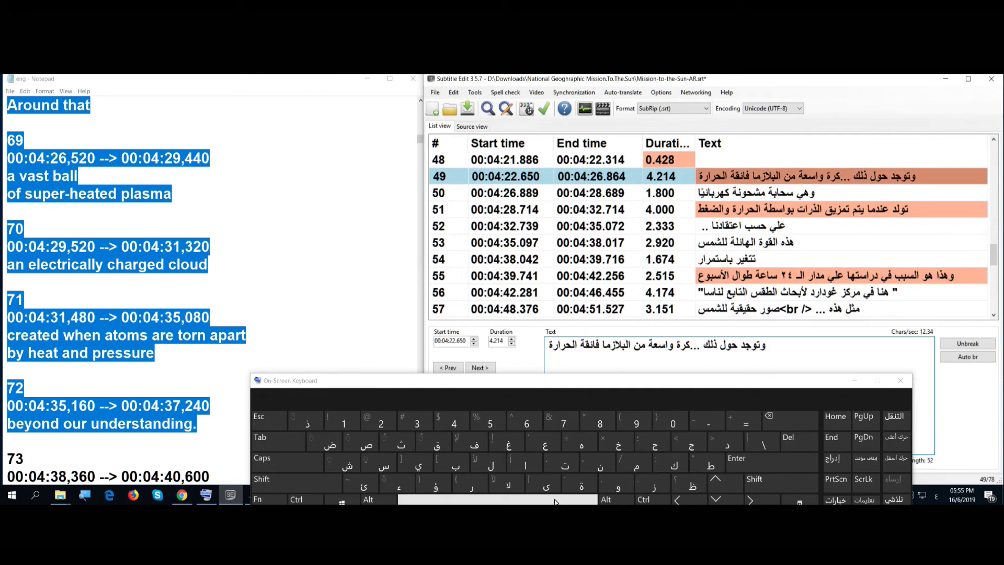
# Step: Delete the three dots before "كرة" in subtitle 49
pyautogui.click(688, 353)
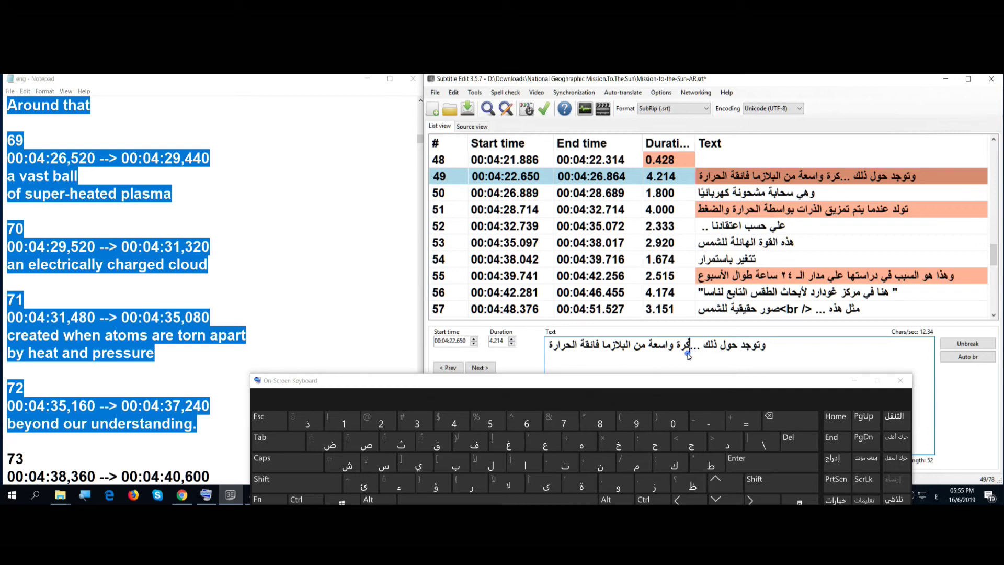
pyautogui.click(771, 422)
pyautogui.click(771, 422)
pyautogui.click(771, 422)
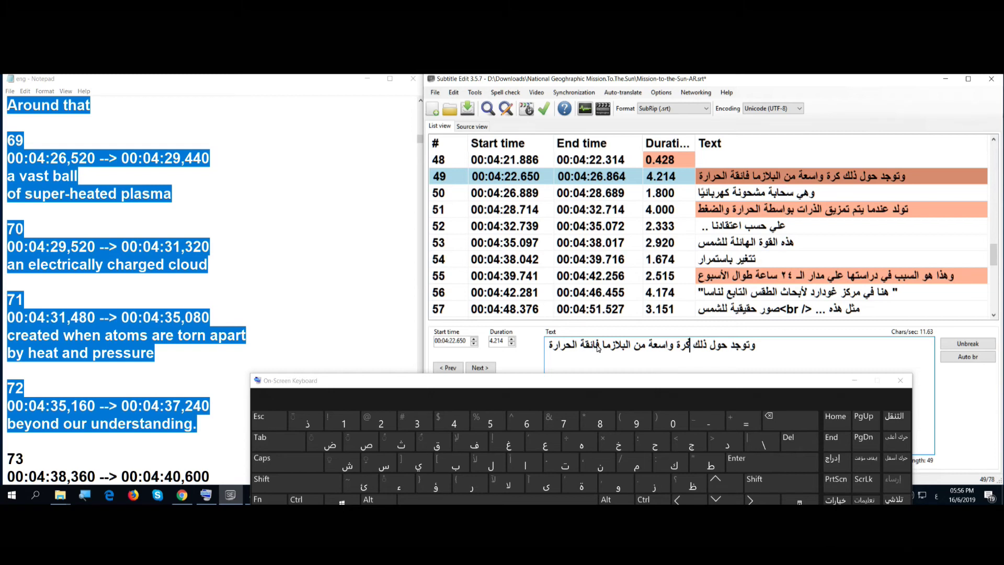
# Step: Merge subtitle 49 about the plasma ball with the line after it, "وهي سحابة مشحونة كهربائيًا"
pyautogui.rightClick(765, 182)
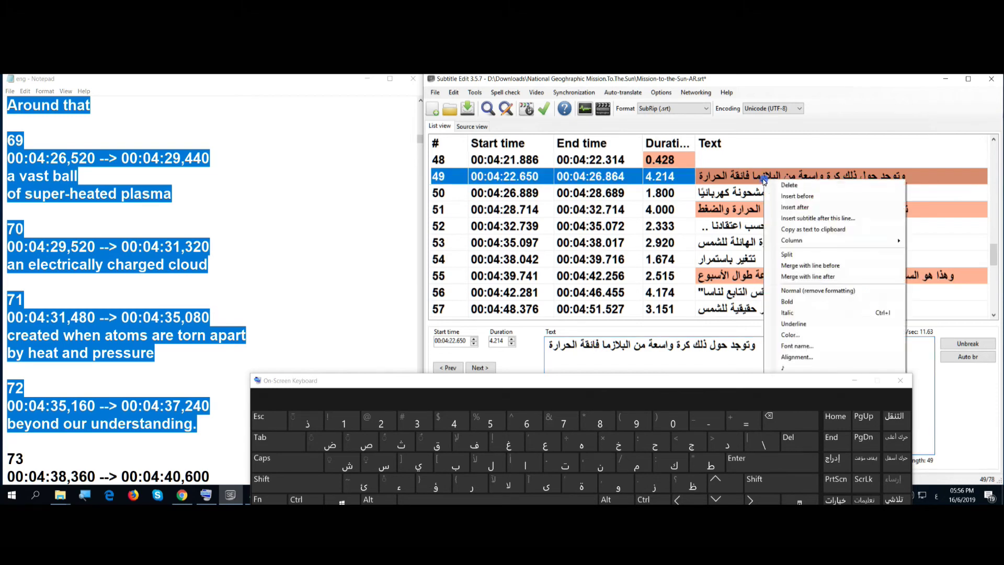
pyautogui.click(794, 281)
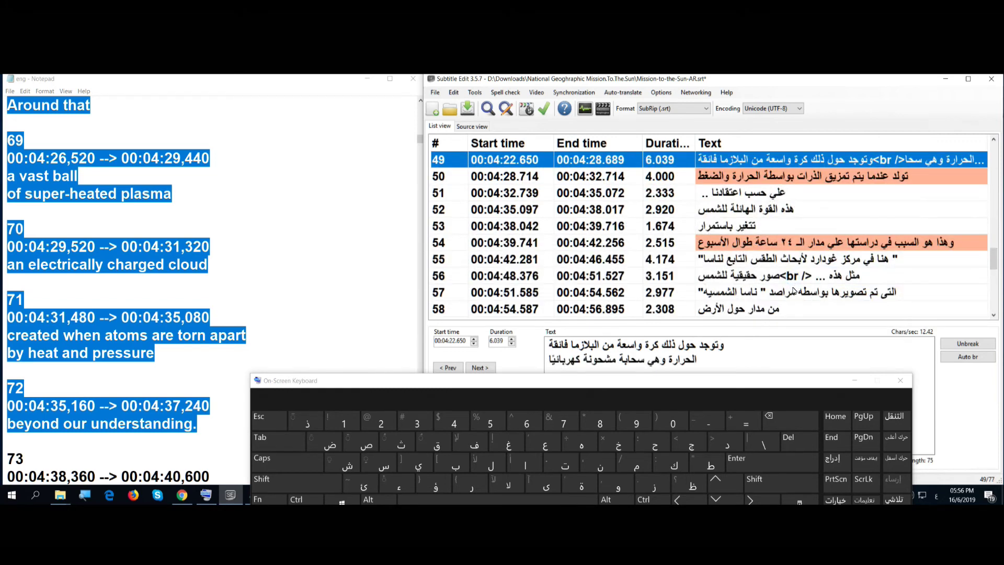
pyautogui.click(764, 176)
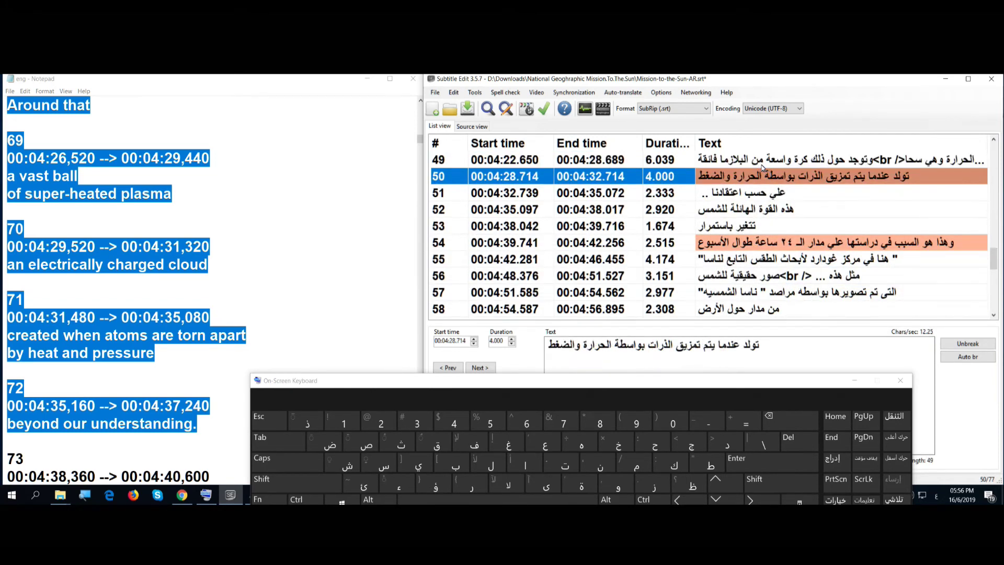
pyautogui.click(762, 161)
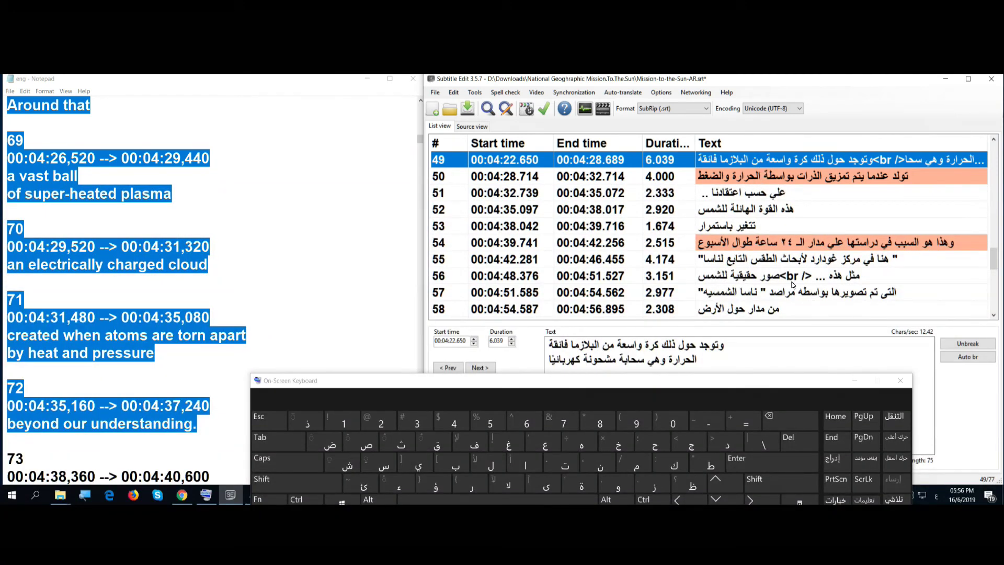
# Step: Replace "يتم تمزيق" in subtitle 50 with "تُمزّق", keeping a space after "عندما"
pyautogui.click(760, 174)
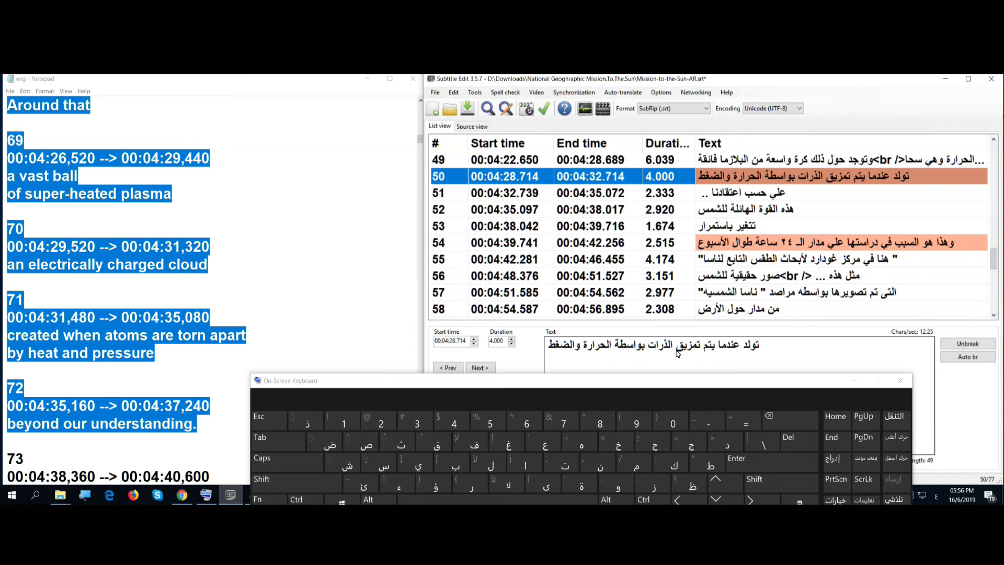
pyautogui.moveTo(677, 352); pyautogui.dragTo(719, 346)
pyautogui.click(565, 465)
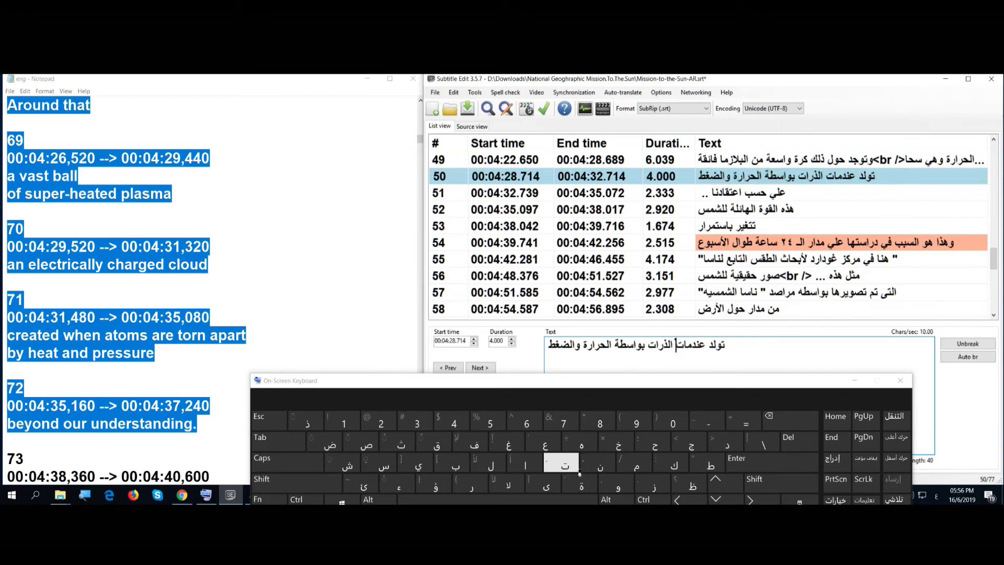
pyautogui.click(778, 487)
pyautogui.click(400, 442)
pyautogui.click(638, 463)
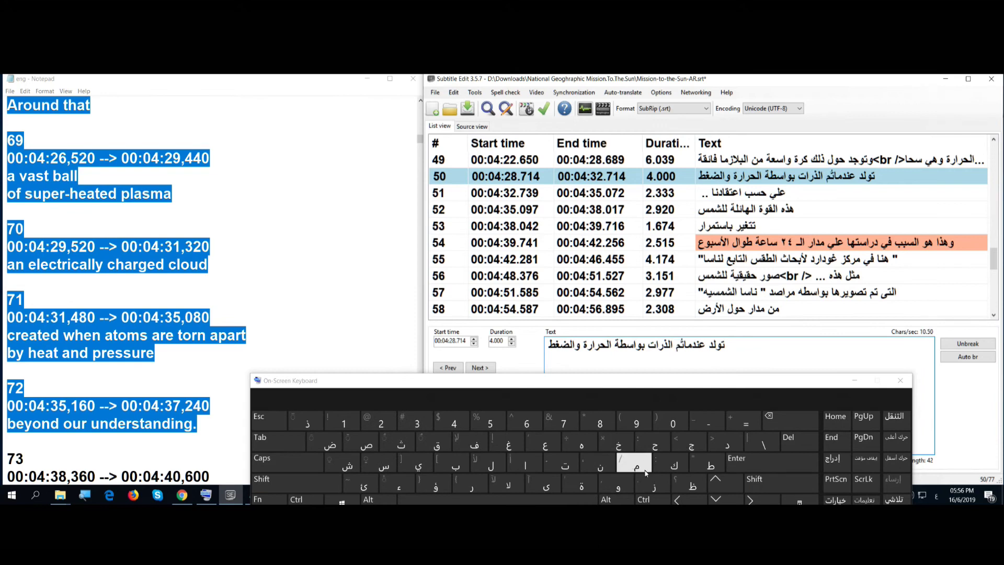
pyautogui.click(654, 485)
pyautogui.click(805, 487)
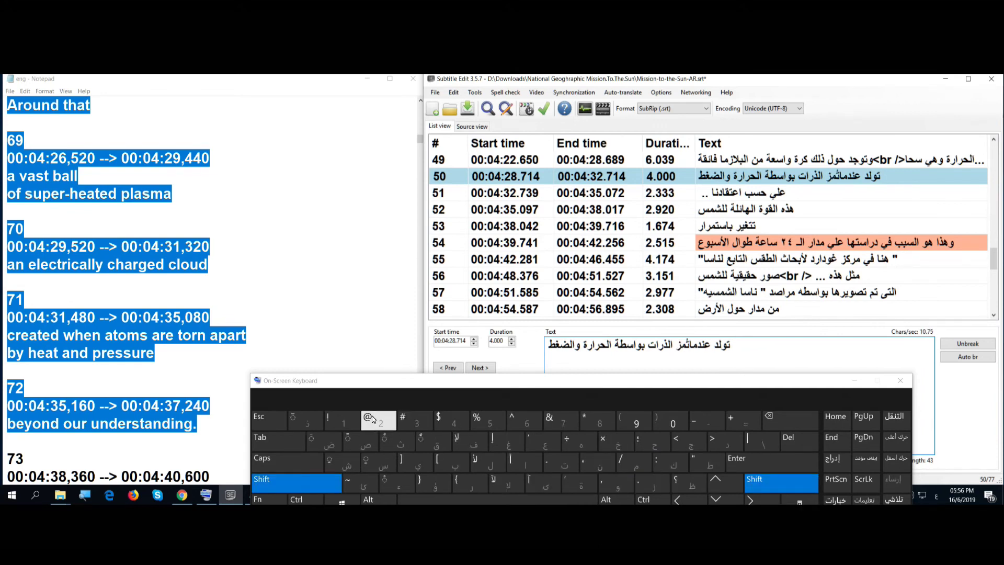
pyautogui.click(306, 421)
pyautogui.click(438, 445)
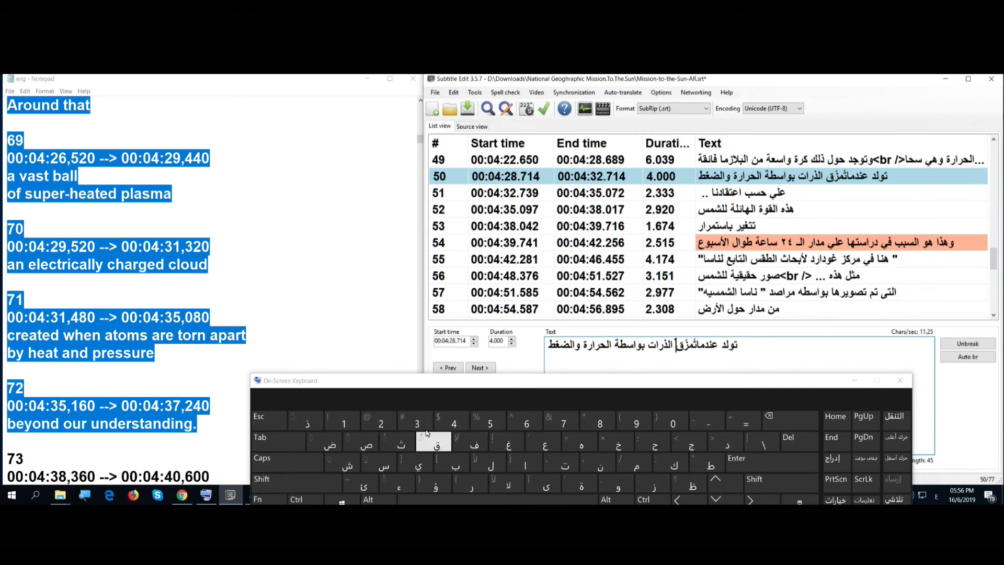
pyautogui.click(695, 345)
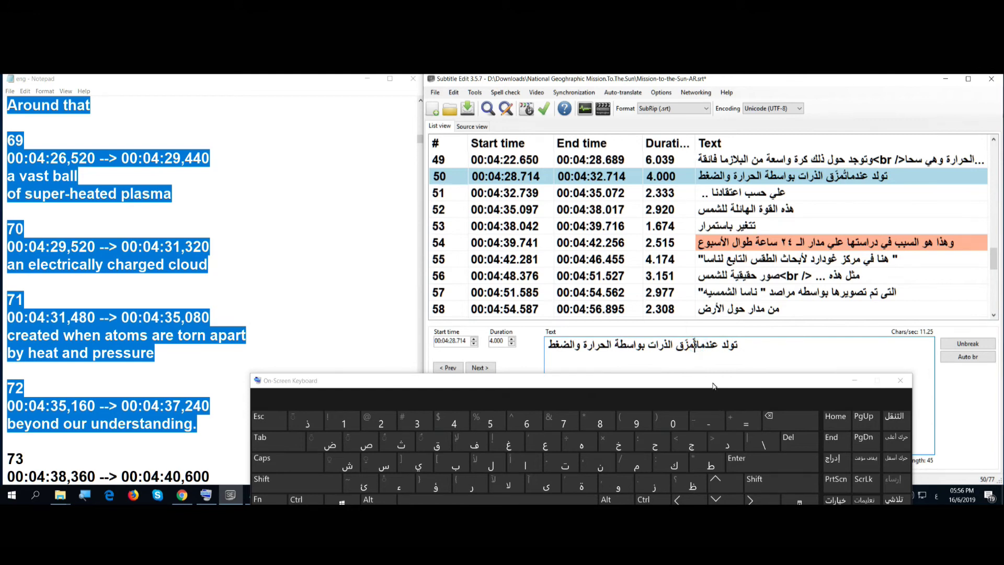
pyautogui.click(533, 501)
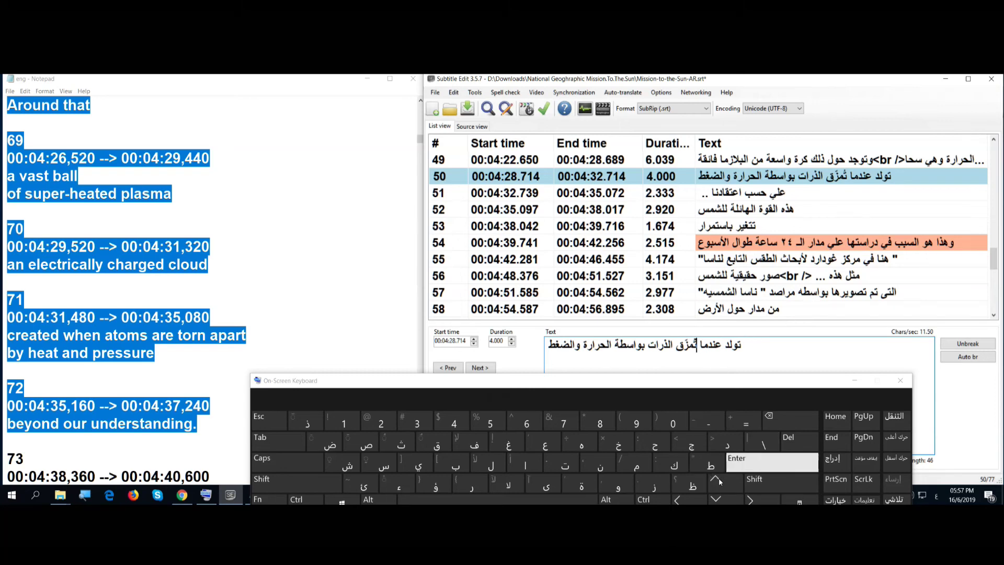
# Step: Remove the diacritics from the verb in subtitle 50 so that it reads "تمزق"
pyautogui.click(690, 500)
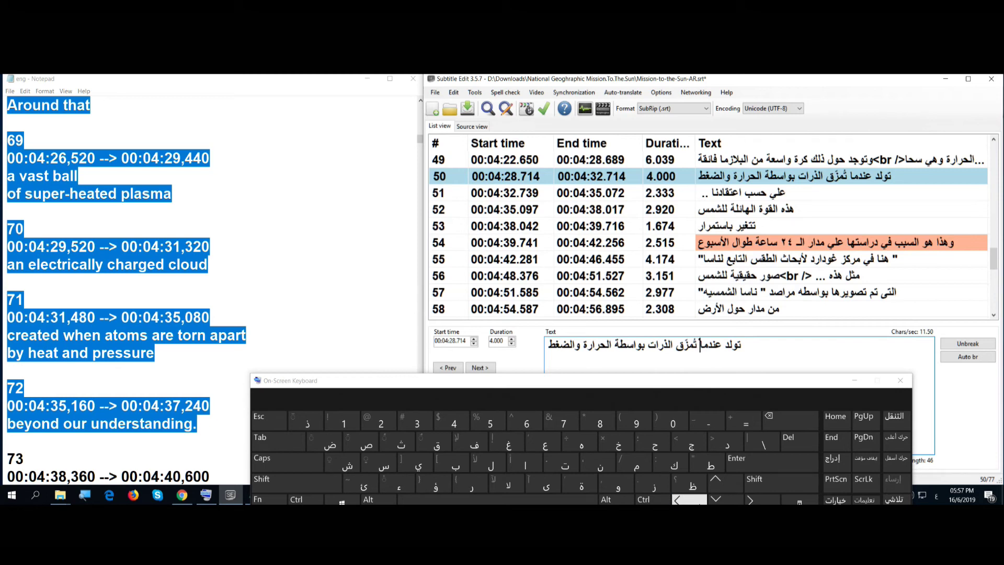
pyautogui.click(754, 500)
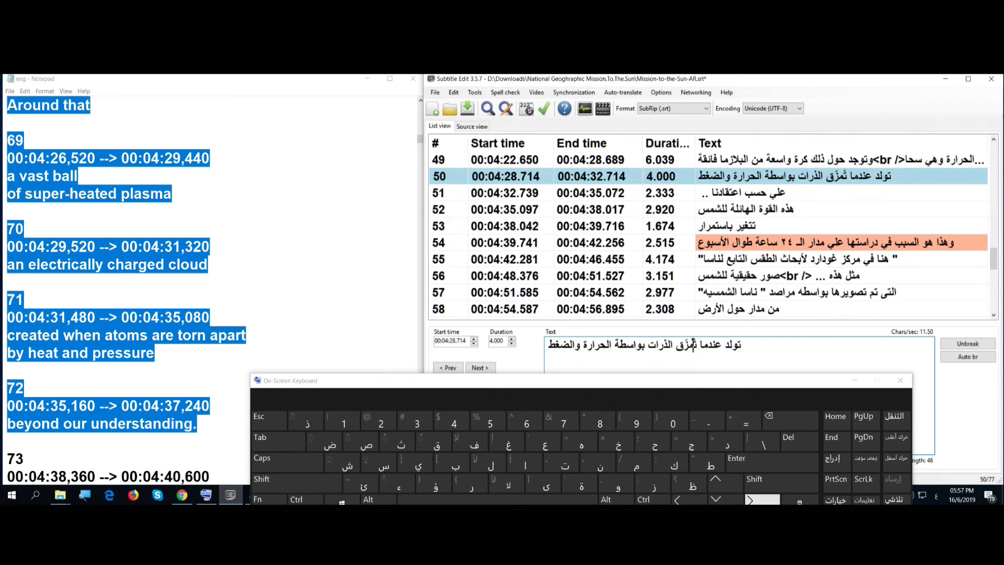
pyautogui.click(807, 423)
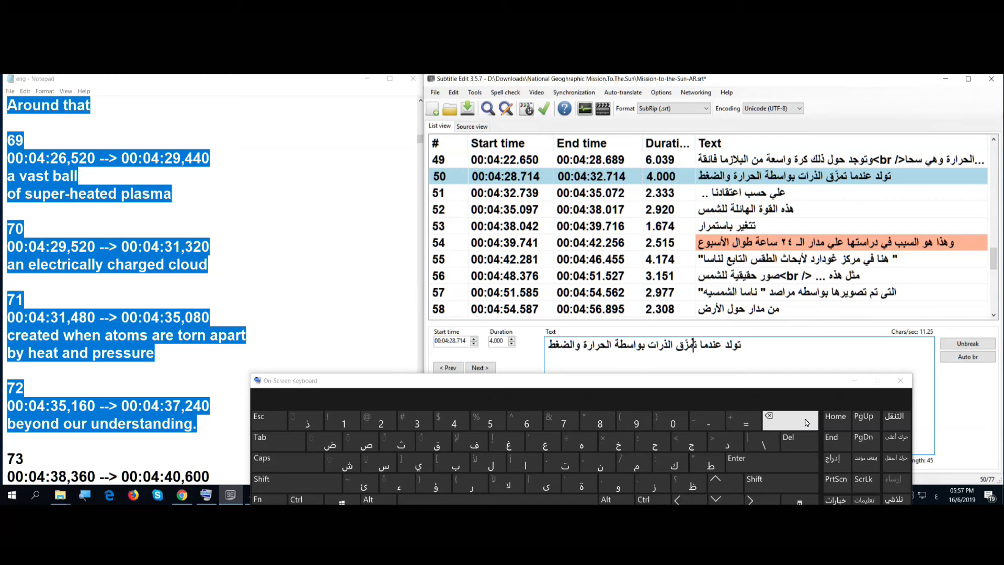
pyautogui.click(751, 499)
pyautogui.click(776, 423)
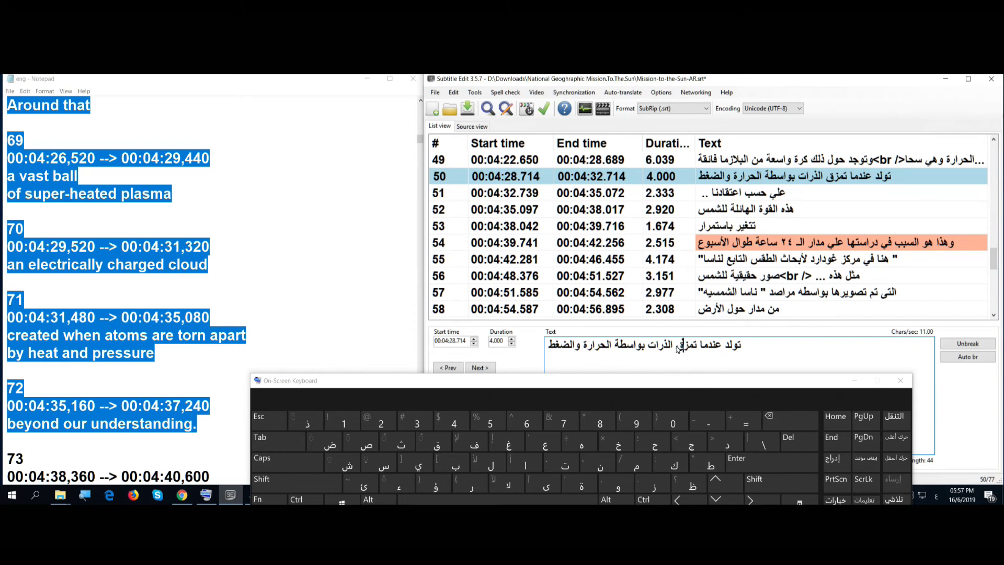
# Step: Move "الحرارة والضغط" from the end of subtitle 50 to just before "الذرات"
pyautogui.click(497, 499)
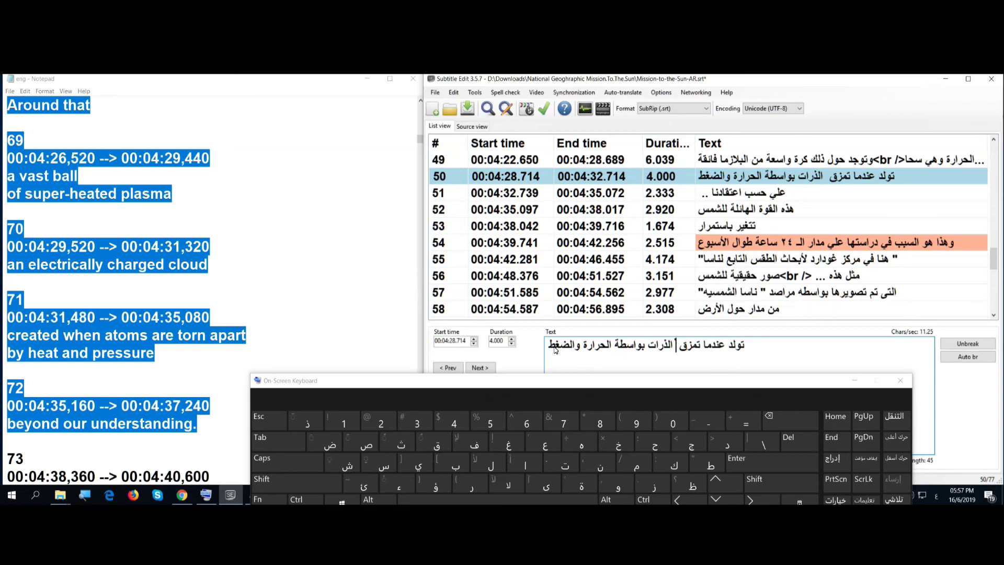
pyautogui.moveTo(548, 345); pyautogui.dragTo(616, 354)
pyautogui.hotkey('ctrl', 'c')
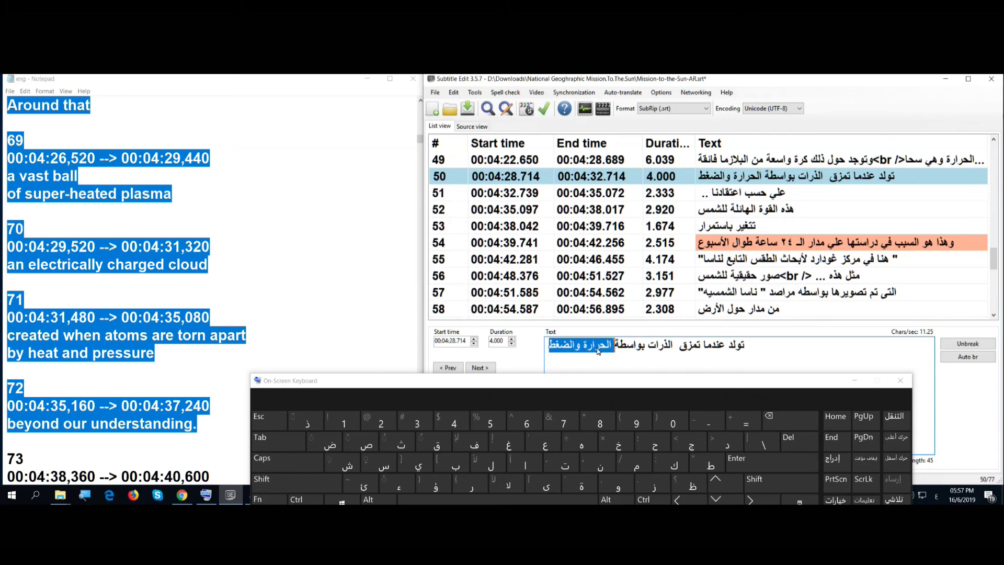
pyautogui.rightClick(599, 352)
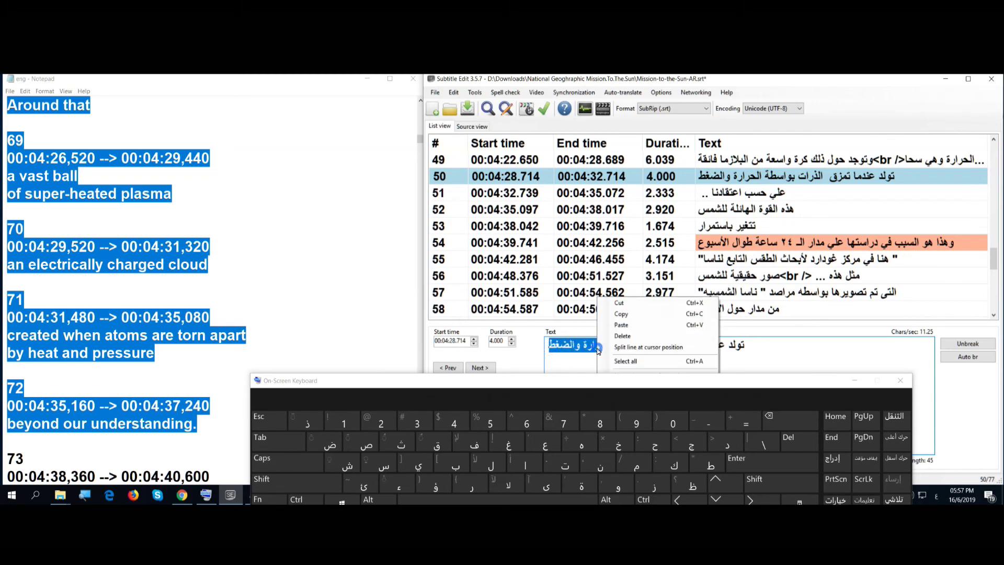
pyautogui.click(631, 302)
pyautogui.click(606, 345)
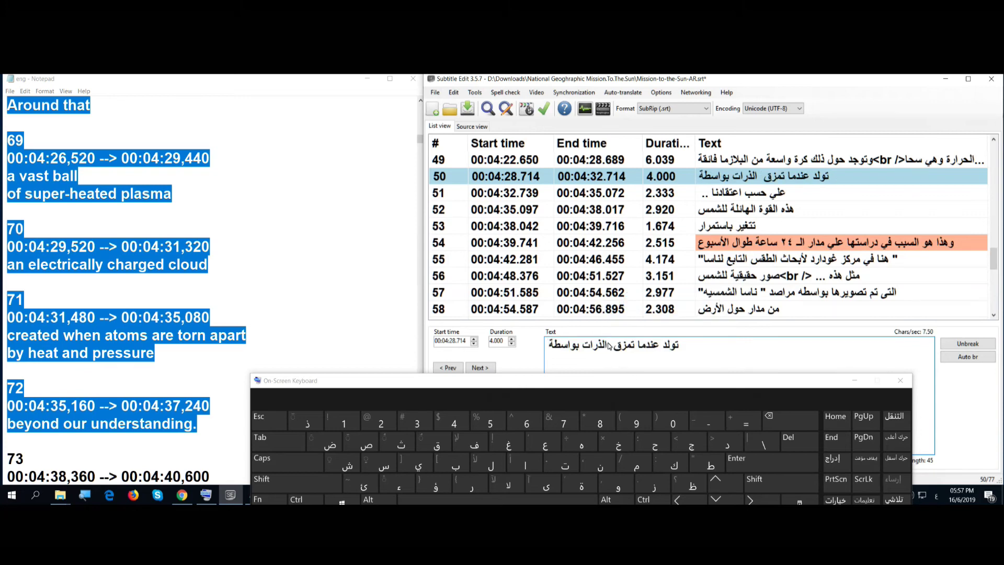
pyautogui.rightClick(610, 349)
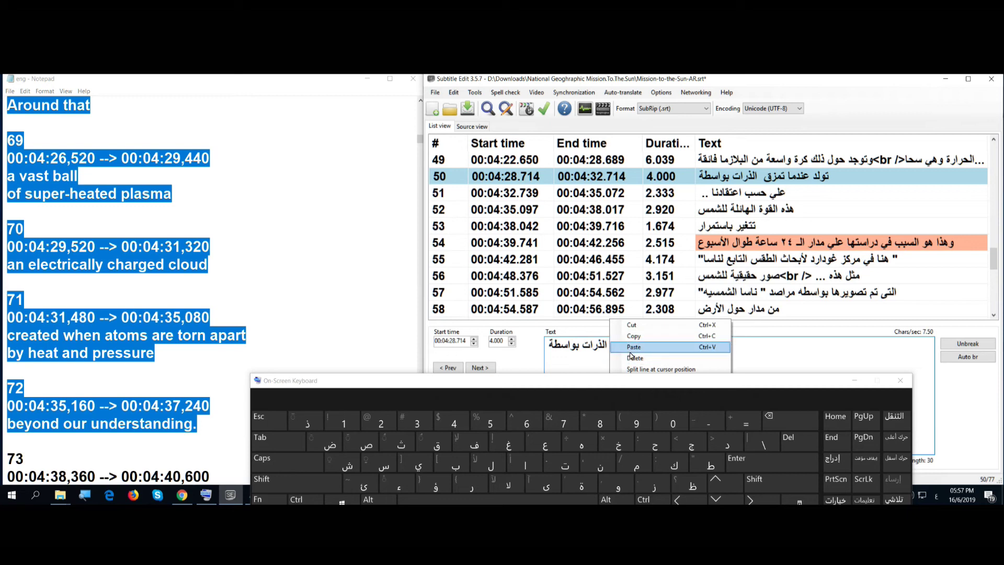
pyautogui.click(634, 347)
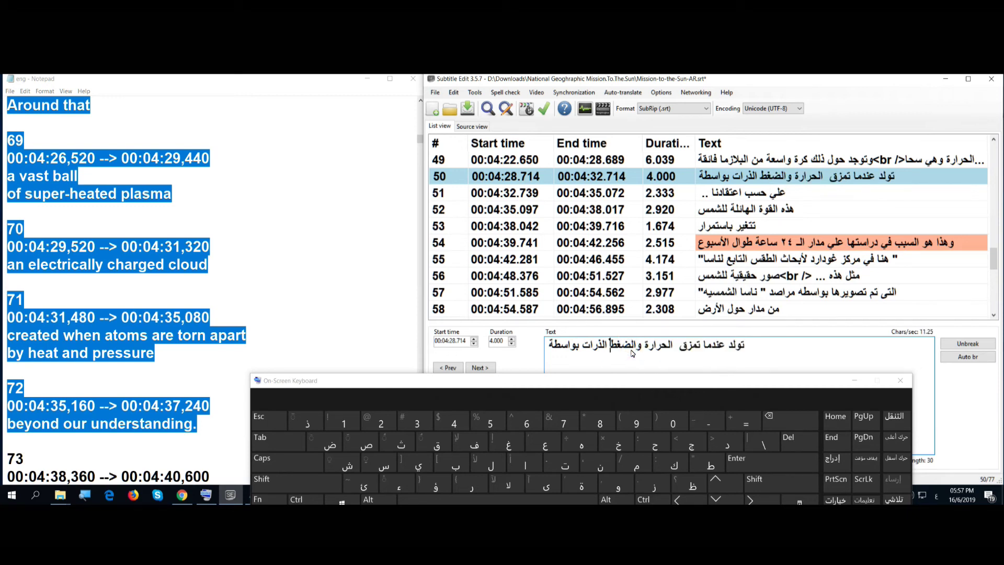
# Step: Remove the extra space after "تمزق" and the leftover word "بواسطة" at the end of subtitle 50
pyautogui.click(676, 345)
pyautogui.press('Delete')
pyautogui.press('Delete')
pyautogui.click(677, 345)
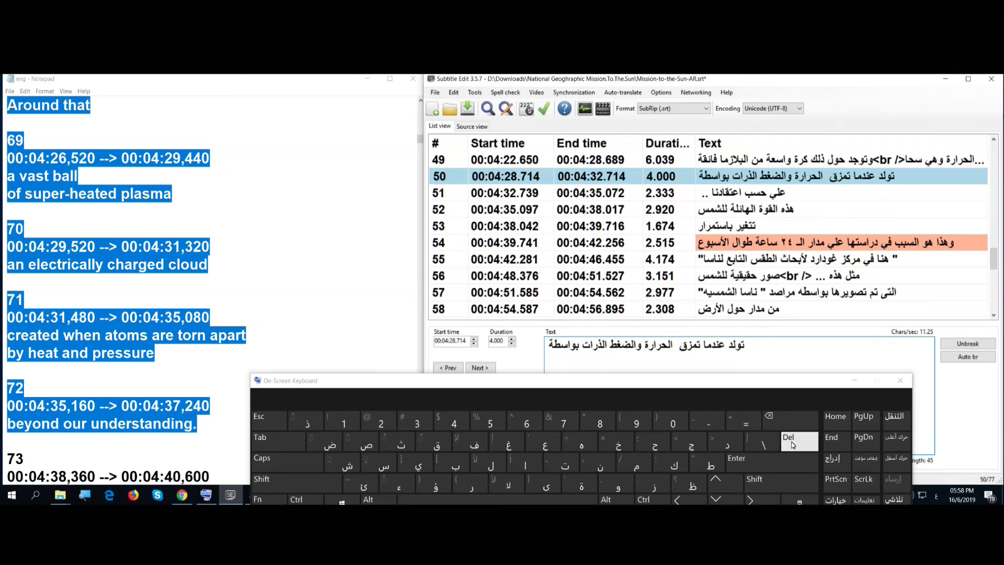
pyautogui.click(792, 424)
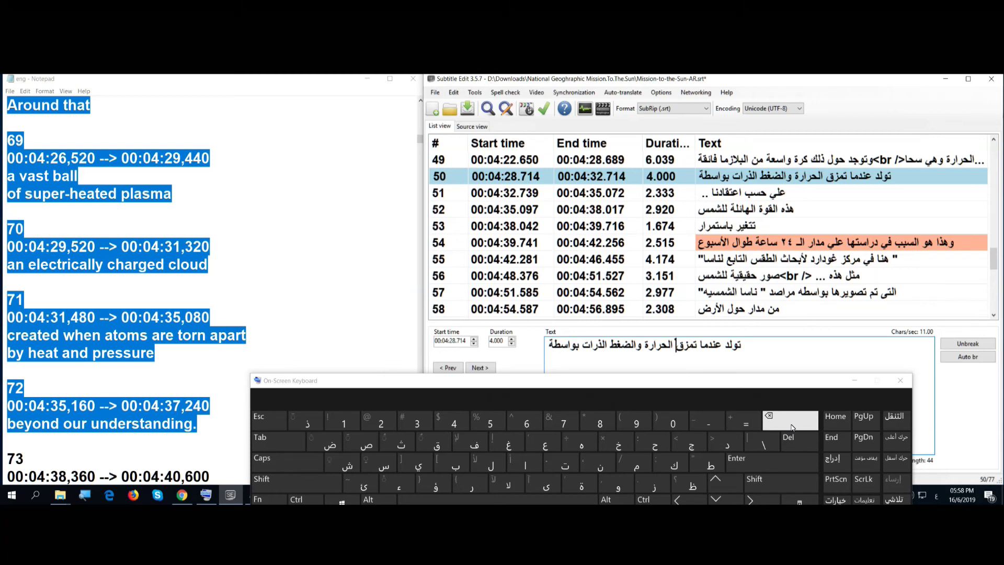
pyautogui.doubleClick(565, 345)
pyautogui.click(813, 425)
pyautogui.click(814, 430)
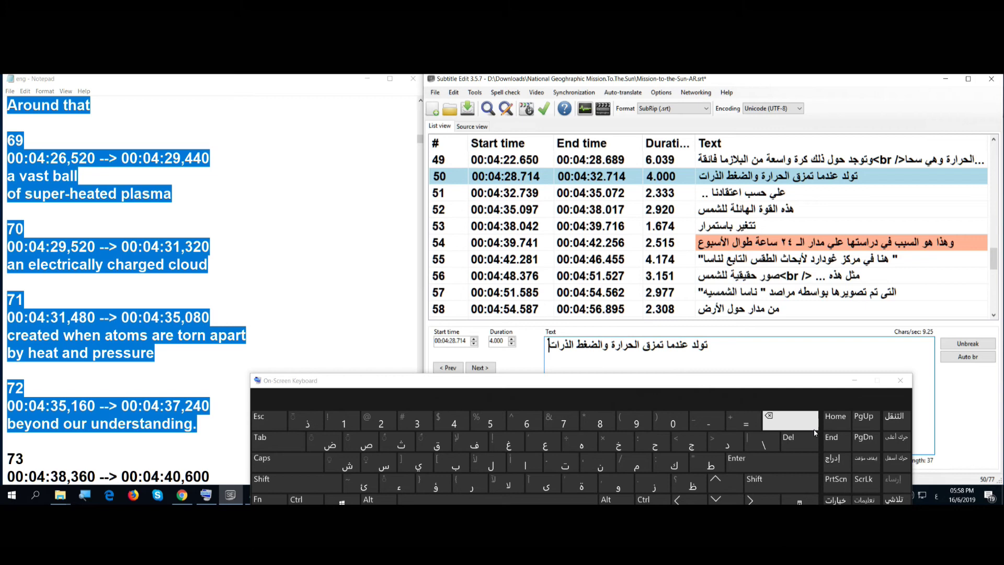
# Step: Add the diacritic to the first word of subtitle 50 so that it reads "تولّد"
pyautogui.click(696, 345)
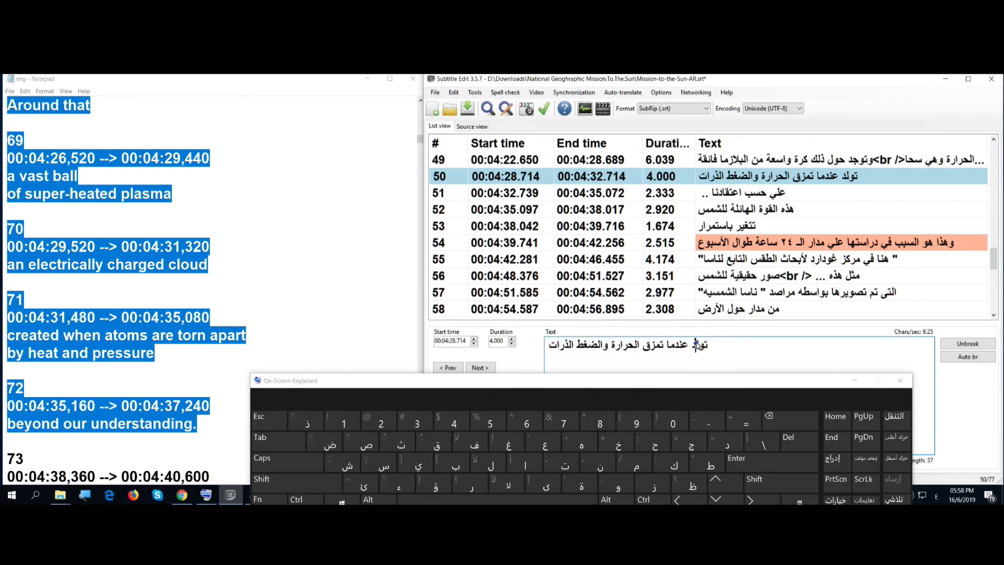
pyautogui.click(296, 482)
pyautogui.click(374, 435)
# Step: Replace the whole text of subtitle 51 with "بما يفوق استيعابنا"
pyautogui.click(782, 196)
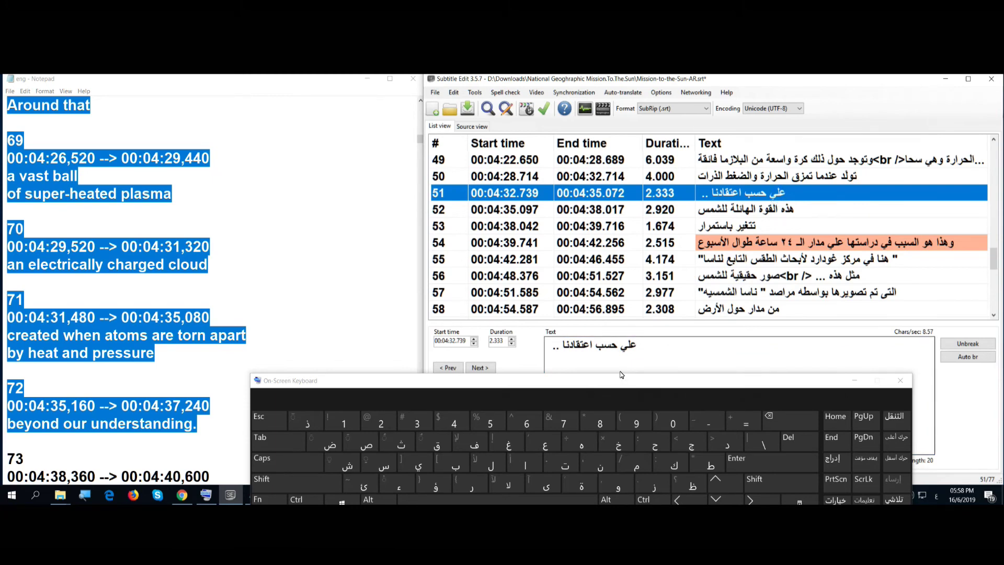
pyautogui.moveTo(644, 347); pyautogui.dragTo(539, 330)
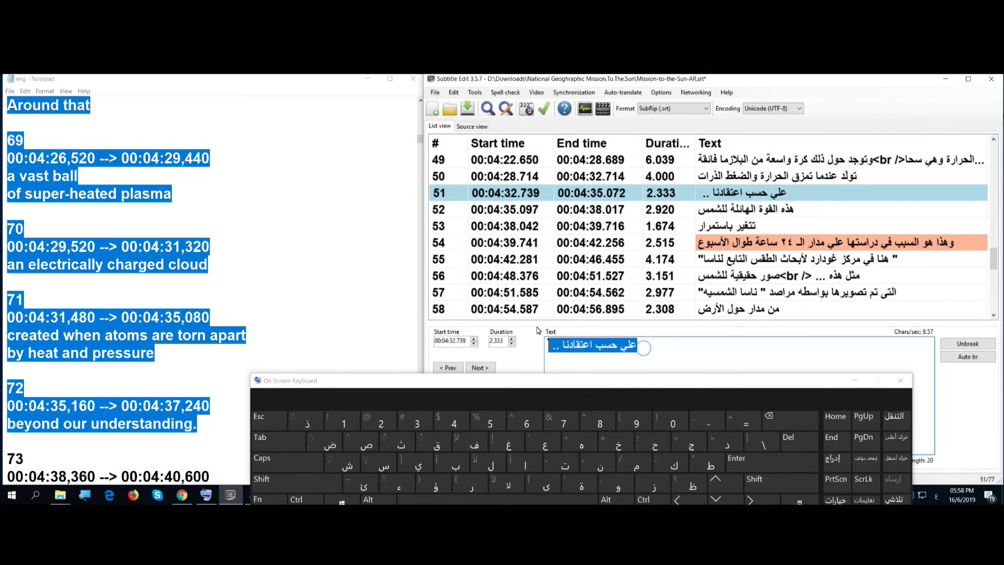
pyautogui.click(453, 464)
pyautogui.click(636, 465)
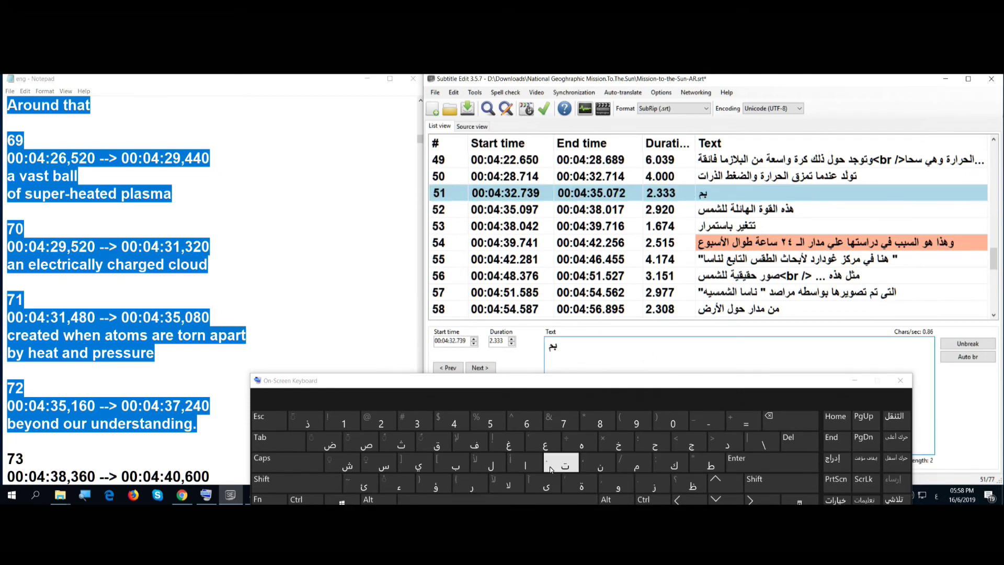
pyautogui.click(526, 463)
pyautogui.click(460, 499)
pyautogui.click(418, 465)
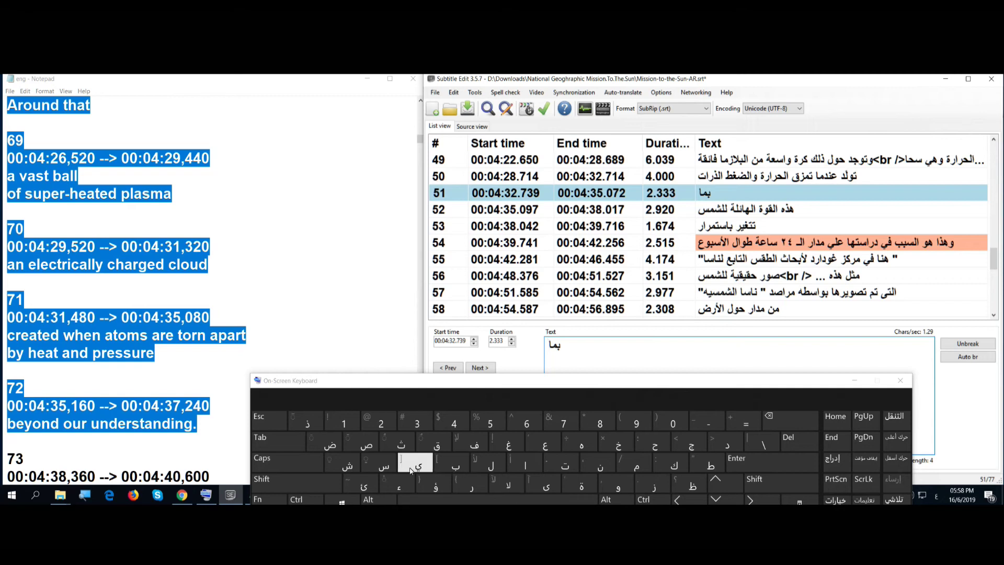
pyautogui.click(457, 442)
pyautogui.click(617, 484)
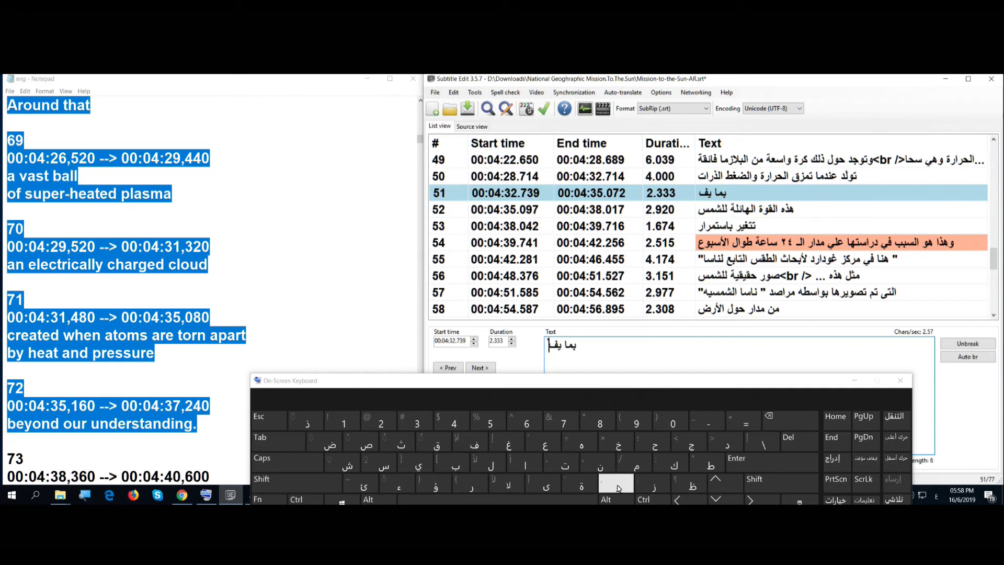
pyautogui.click(439, 447)
pyautogui.click(471, 498)
pyautogui.click(525, 464)
pyautogui.click(386, 462)
pyautogui.click(565, 464)
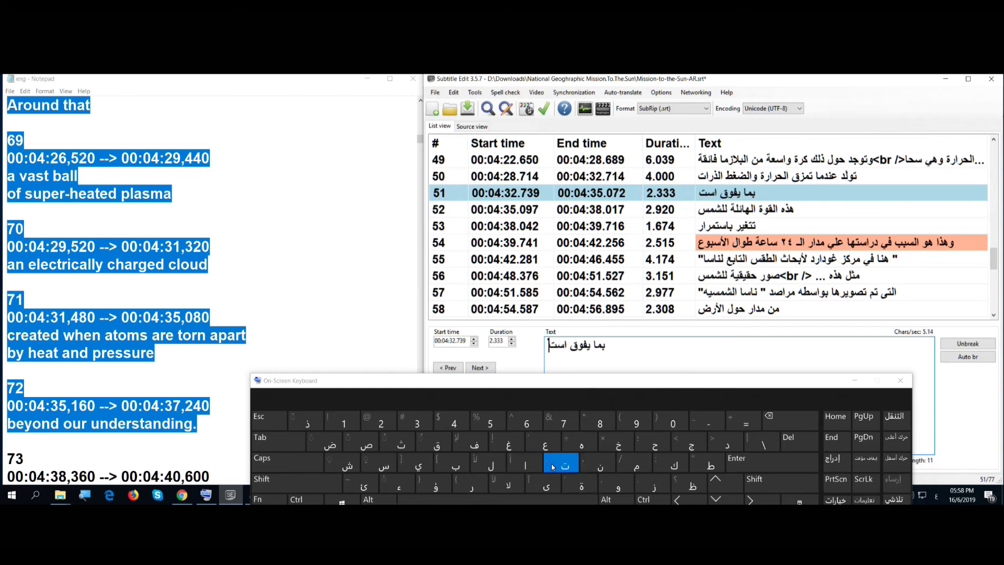
pyautogui.click(419, 465)
pyautogui.click(545, 445)
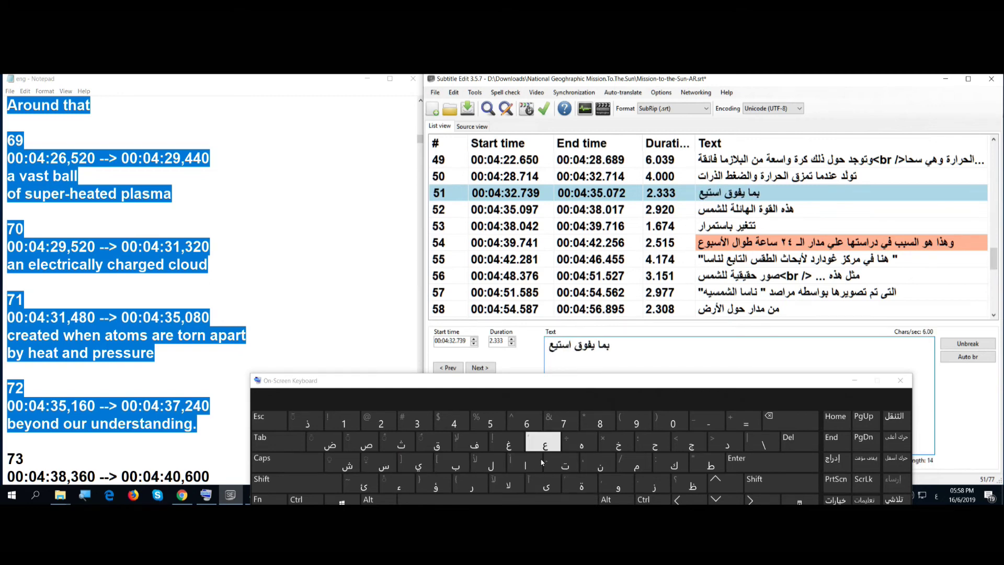
pyautogui.click(526, 464)
pyautogui.click(456, 464)
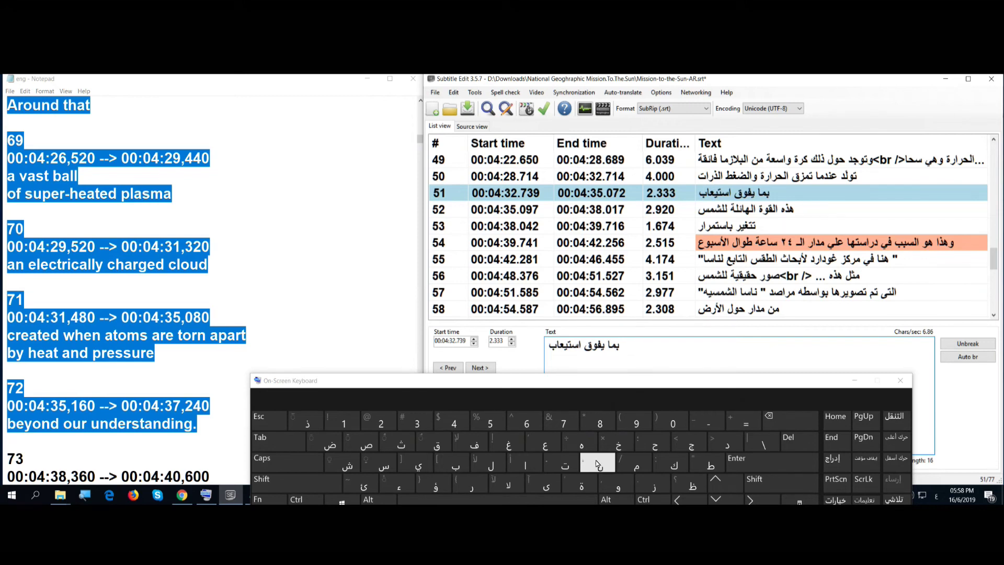
pyautogui.click(599, 462)
pyautogui.click(538, 467)
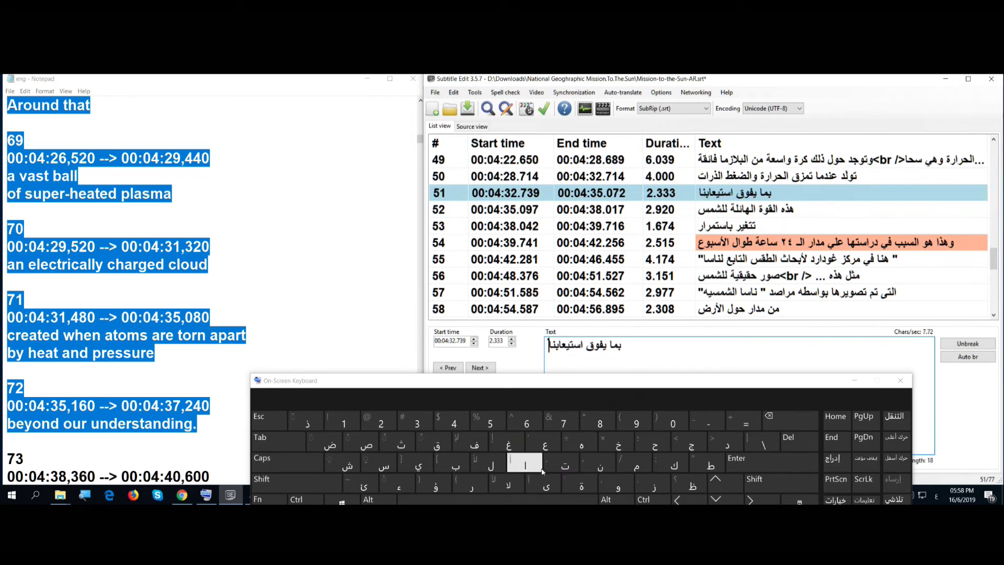
# Step: Merge subtitle 50 with the line after it and automatically rebalance the line break of the merged text
pyautogui.click(762, 178)
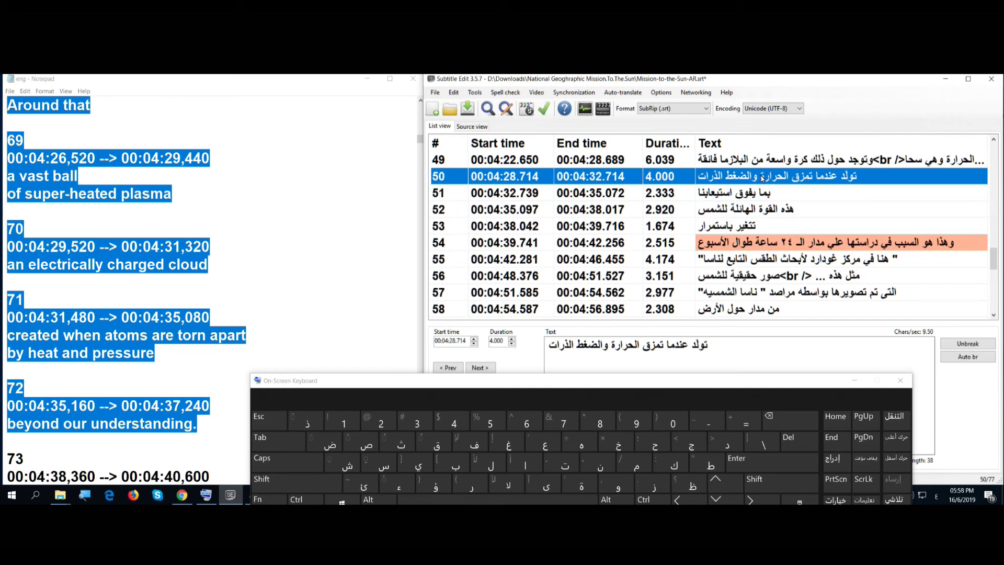
pyautogui.rightClick(762, 178)
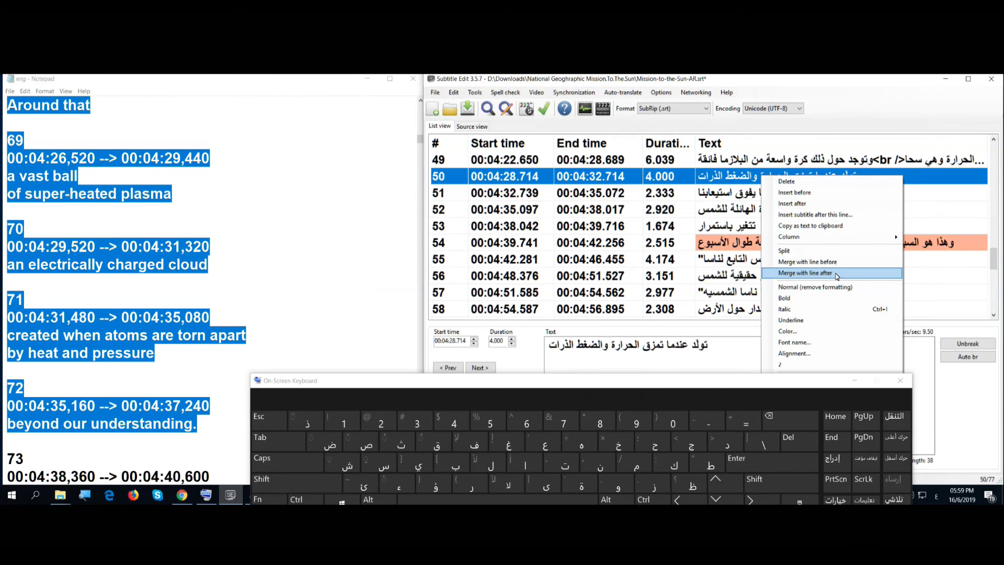
pyautogui.click(806, 273)
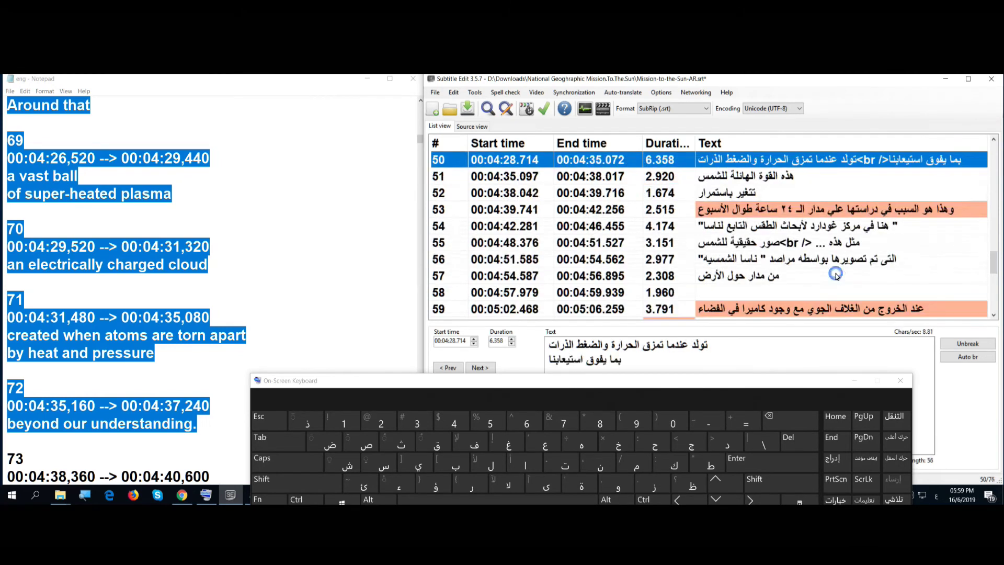
pyautogui.click(995, 140)
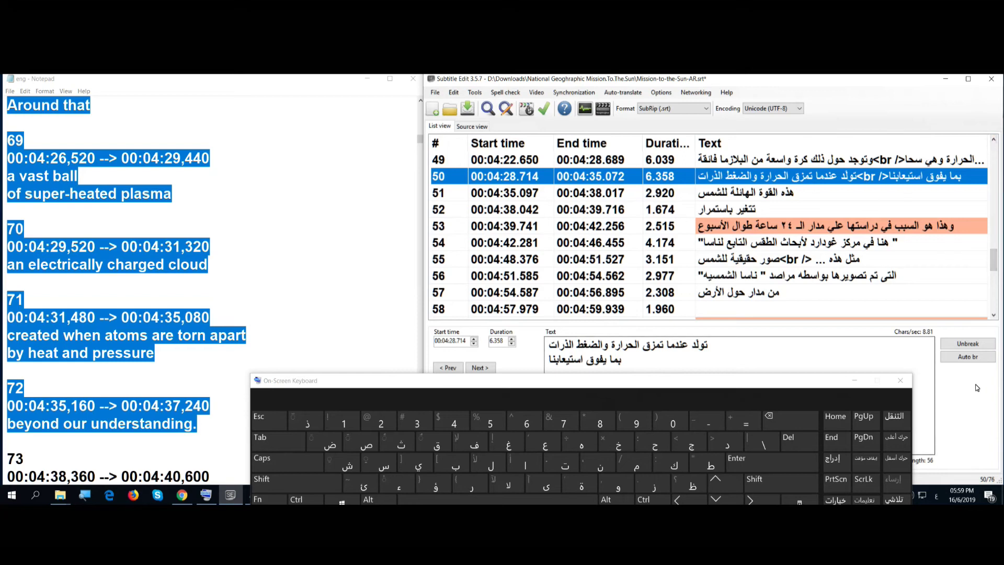
pyautogui.click(962, 359)
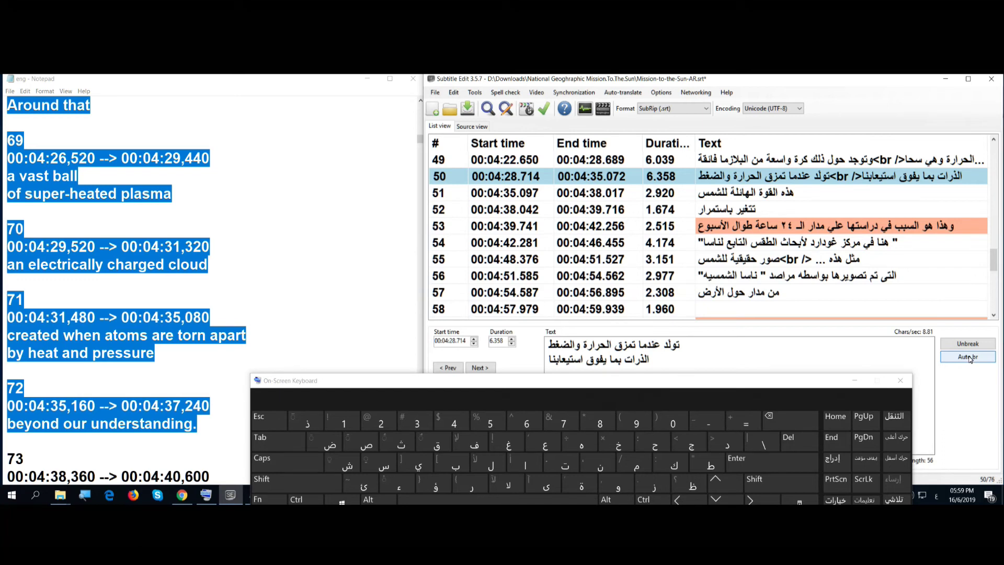
# Step: Insert an Arabic comma after "الحرارة" in the second line of subtitle 49
pyautogui.click(854, 162)
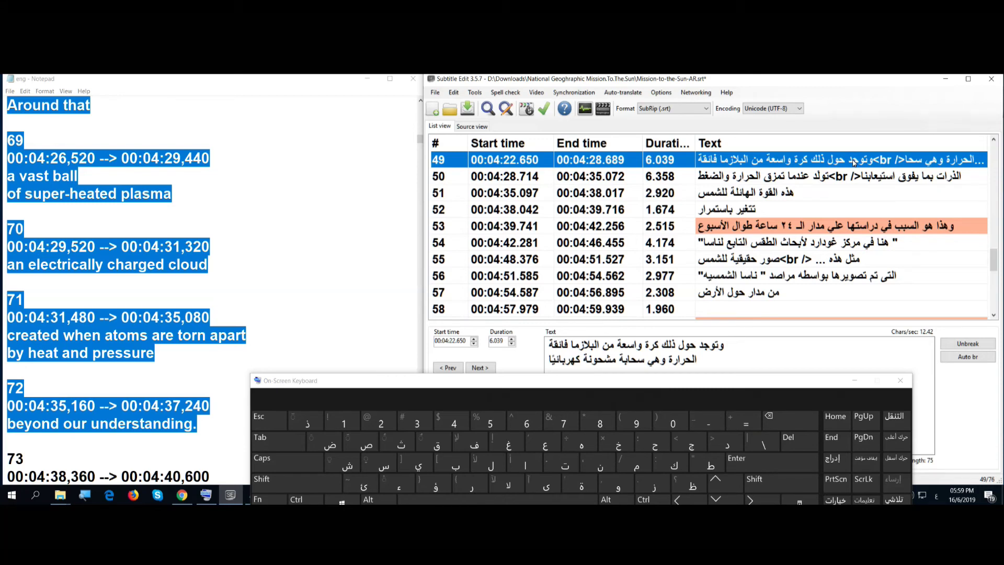
pyautogui.click(671, 362)
pyautogui.click(754, 479)
pyautogui.click(598, 456)
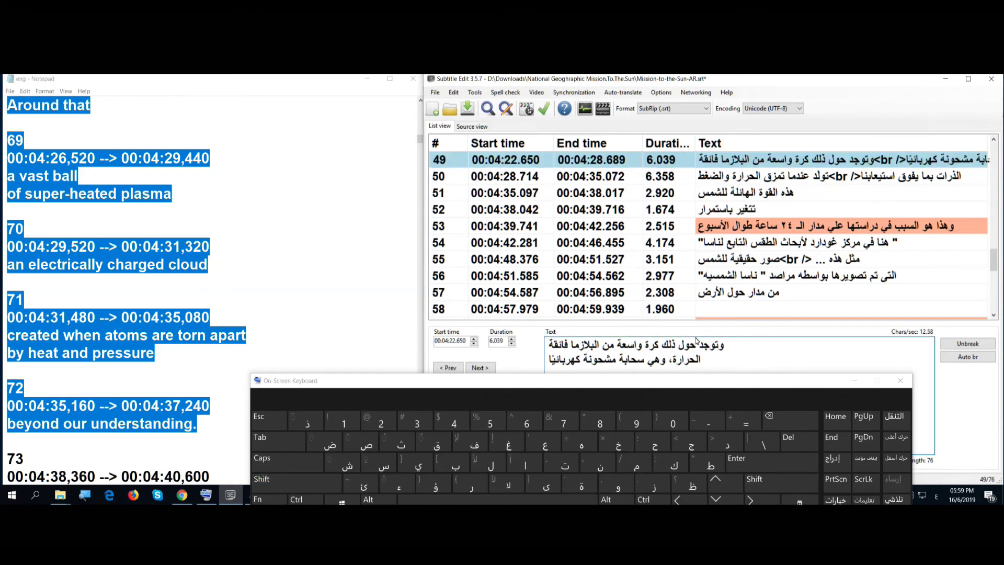
# Step: Replace the word "تمزق" with "تعمل" in the first line of subtitle 50
pyautogui.click(734, 182)
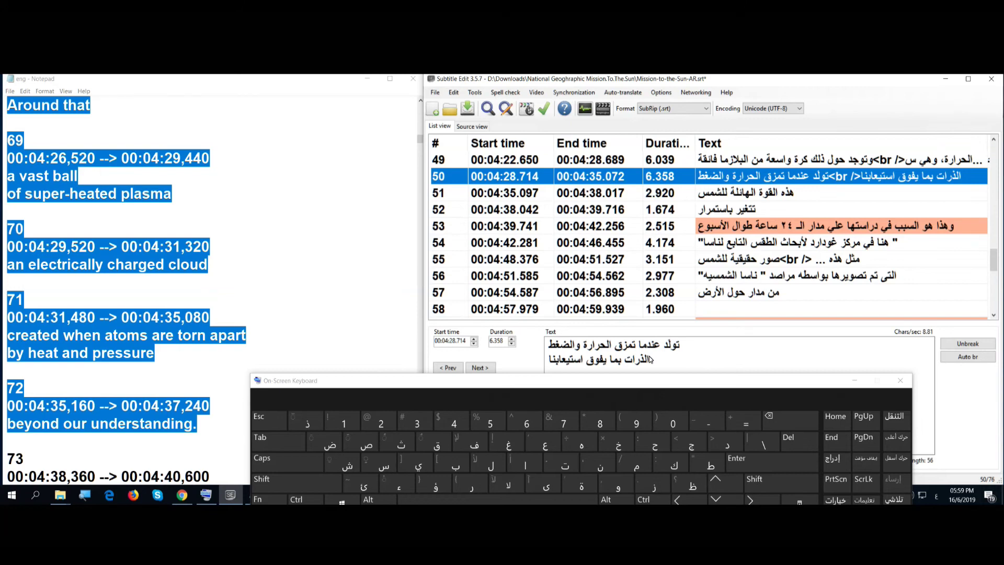
pyautogui.moveTo(616, 346); pyautogui.dragTo(634, 346)
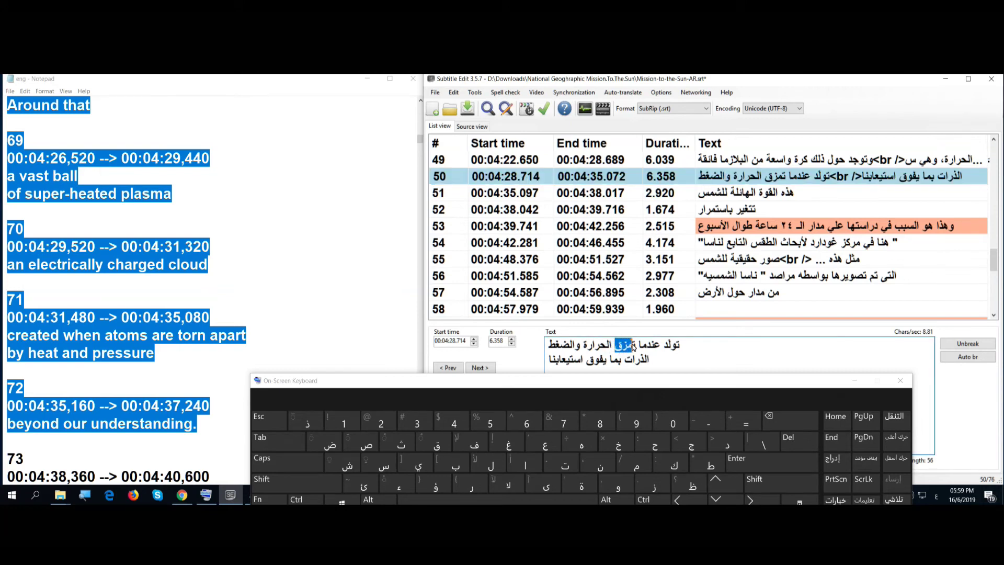
pyautogui.click(545, 443)
pyautogui.click(636, 463)
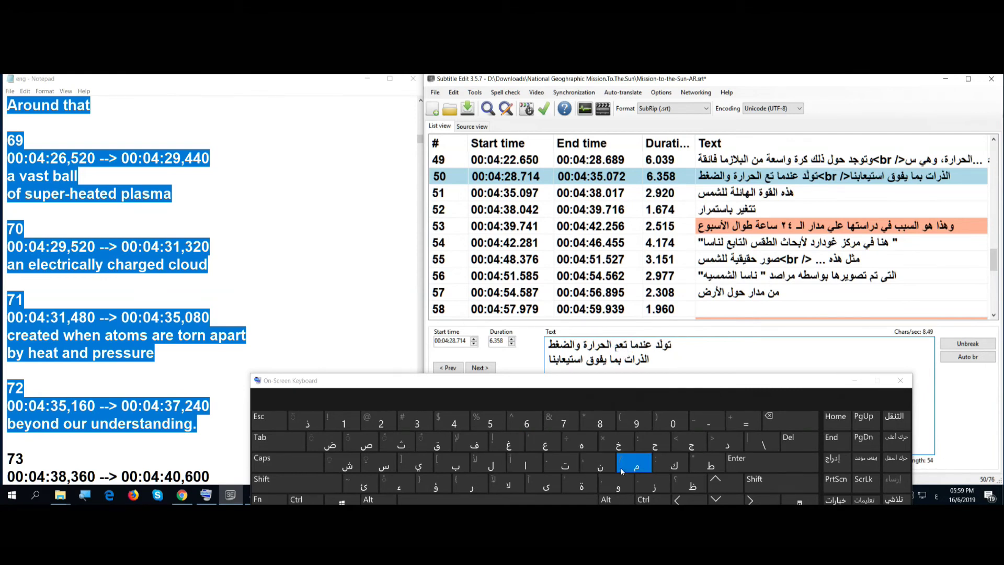
pyautogui.click(503, 458)
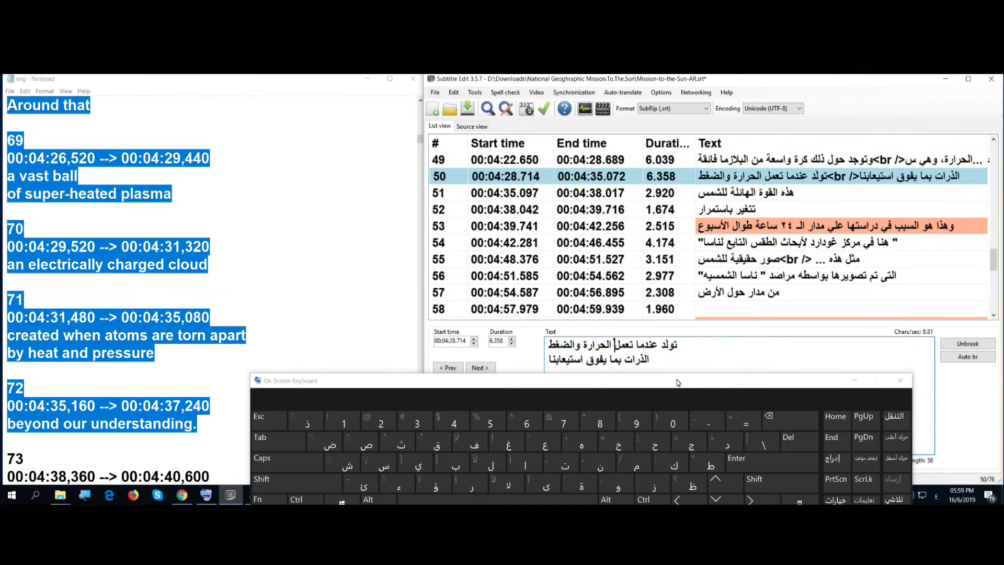
# Step: Insert "على تمزيق" before "الذرات" in subtitle 50 and automatically rebalance its line break
pyautogui.click(649, 361)
pyautogui.click(545, 442)
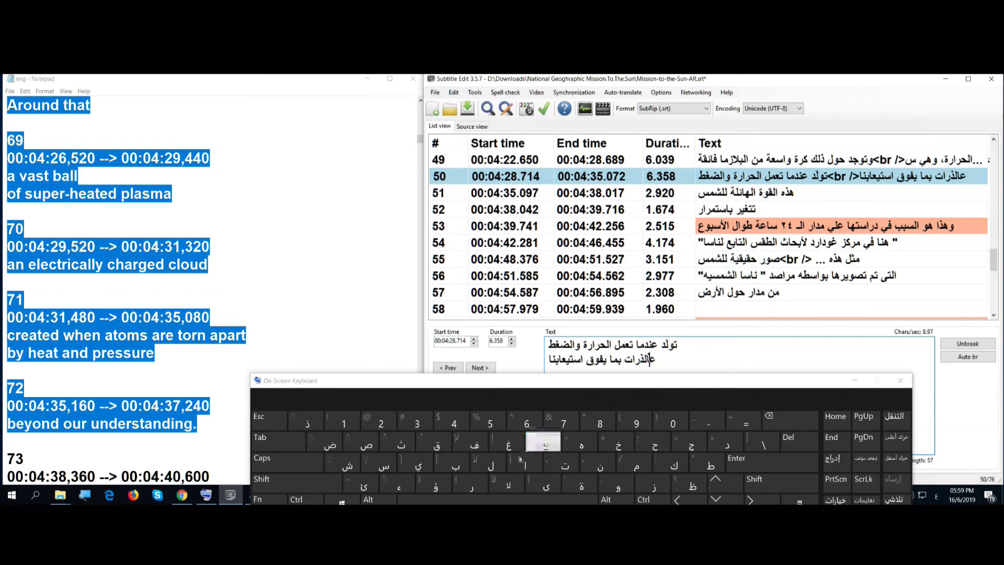
pyautogui.click(491, 463)
pyautogui.click(546, 476)
pyautogui.click(555, 500)
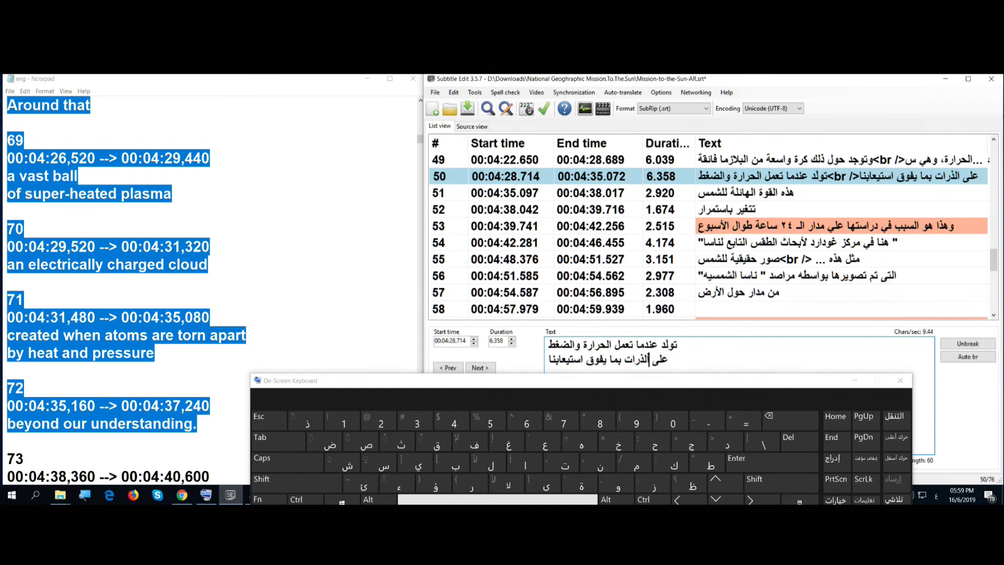
pyautogui.click(566, 467)
pyautogui.click(637, 465)
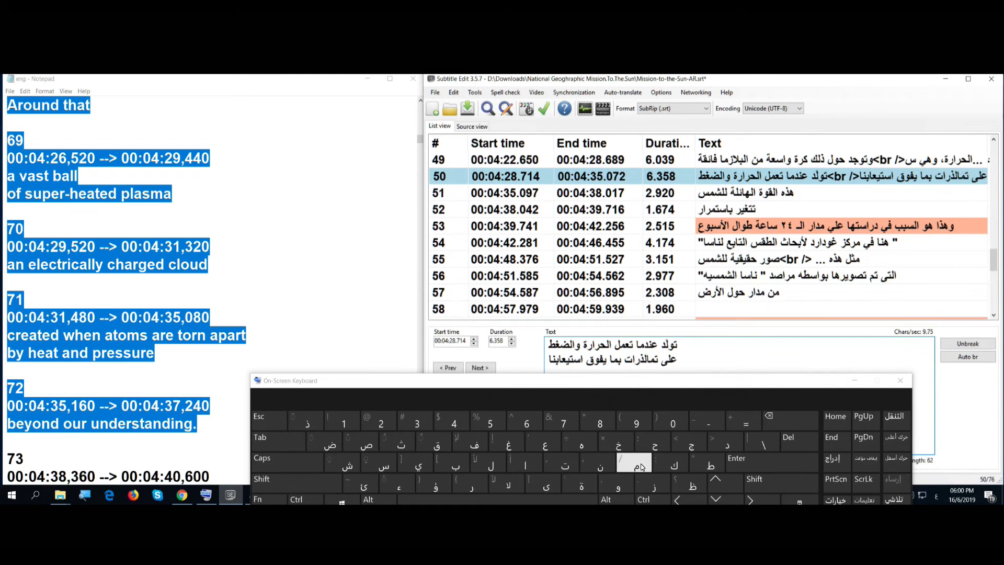
pyautogui.click(654, 485)
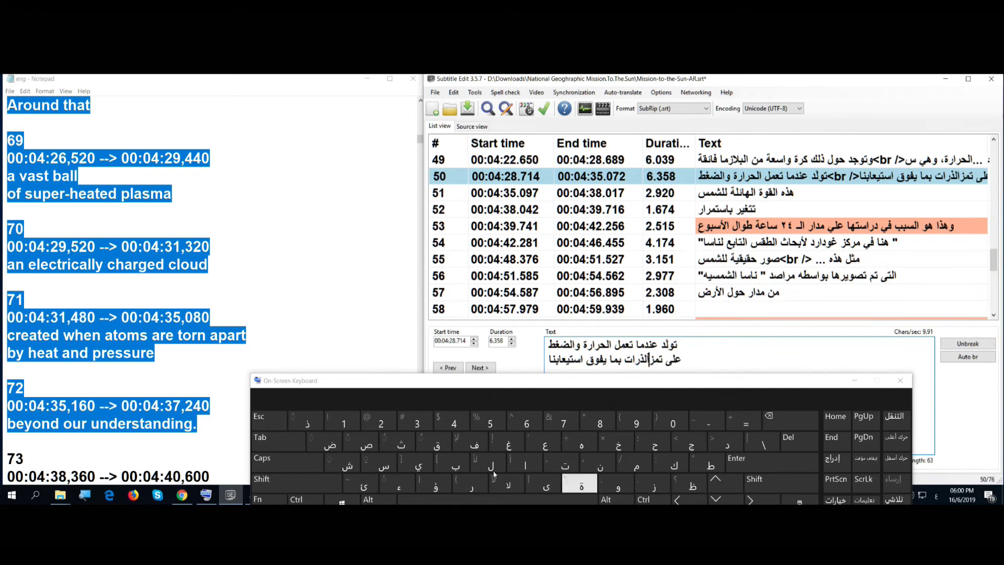
pyautogui.click(418, 463)
pyautogui.click(438, 461)
pyautogui.click(774, 419)
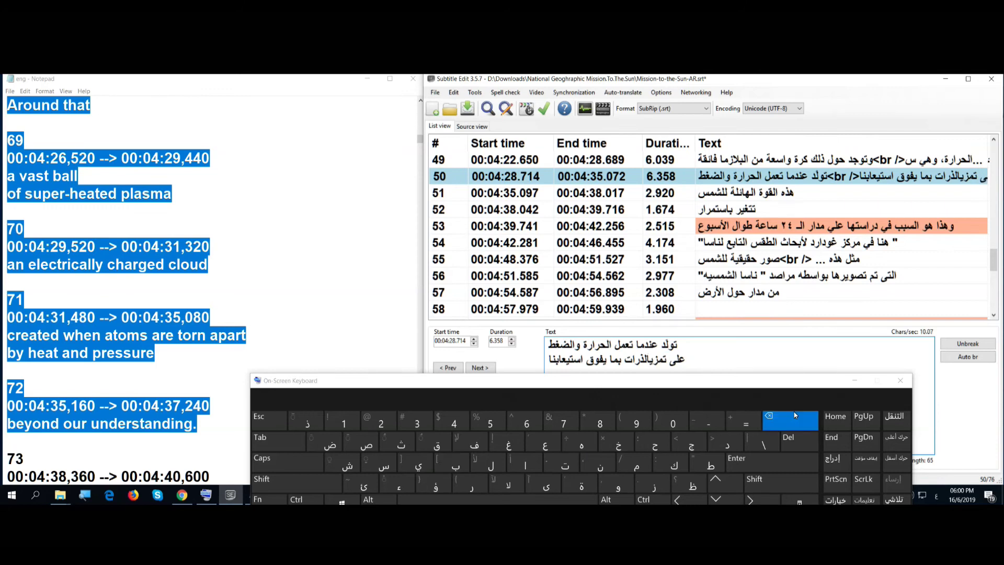
pyautogui.click(437, 443)
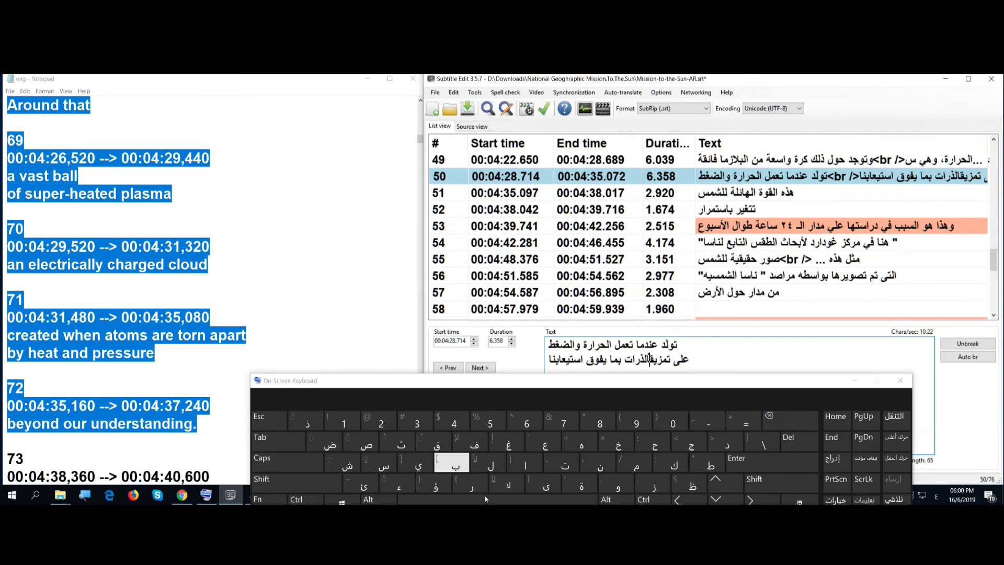
pyautogui.click(460, 500)
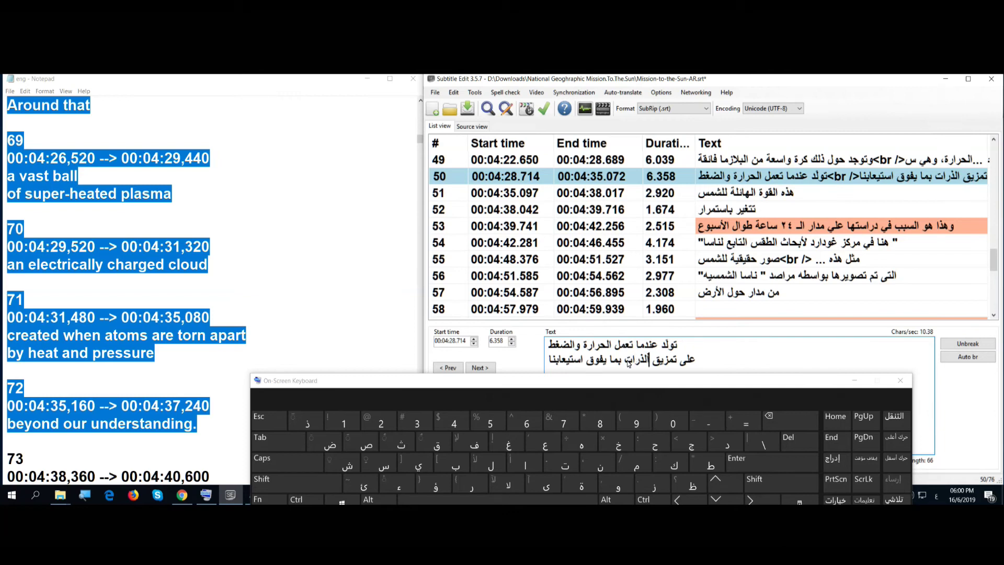
pyautogui.click(968, 357)
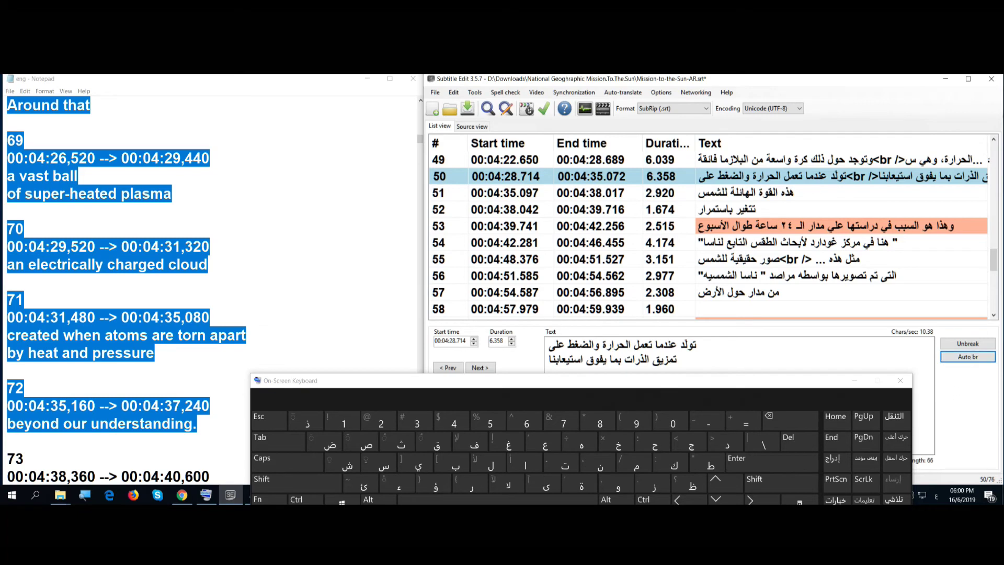
# Step: Check entries 73 to 76 of the English transcript in Notepad and merge subtitle 51 with the line after it in Subtitle Edit
pyautogui.hotkey('alt', 'Tab')
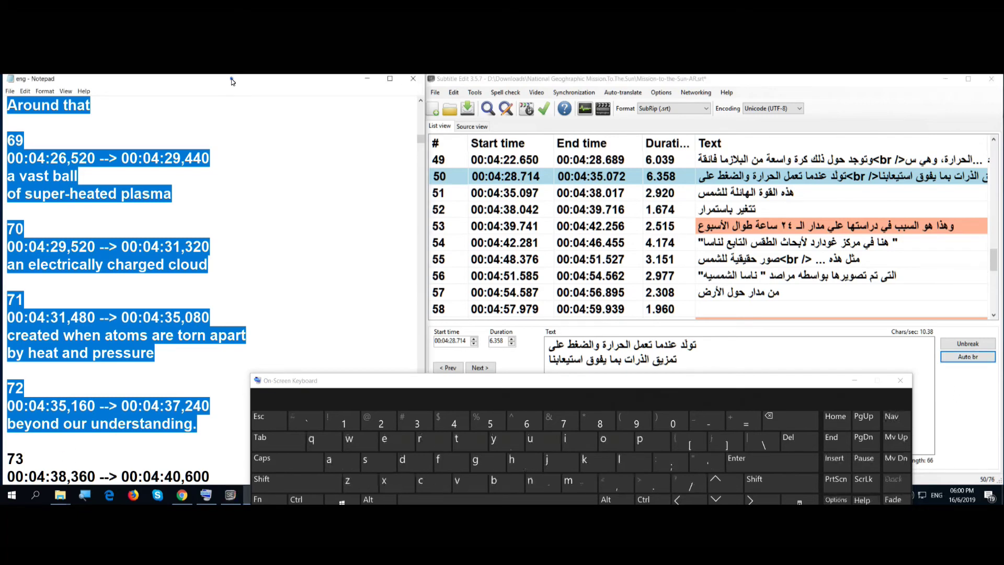
pyautogui.scroll(-5, 182, 260)
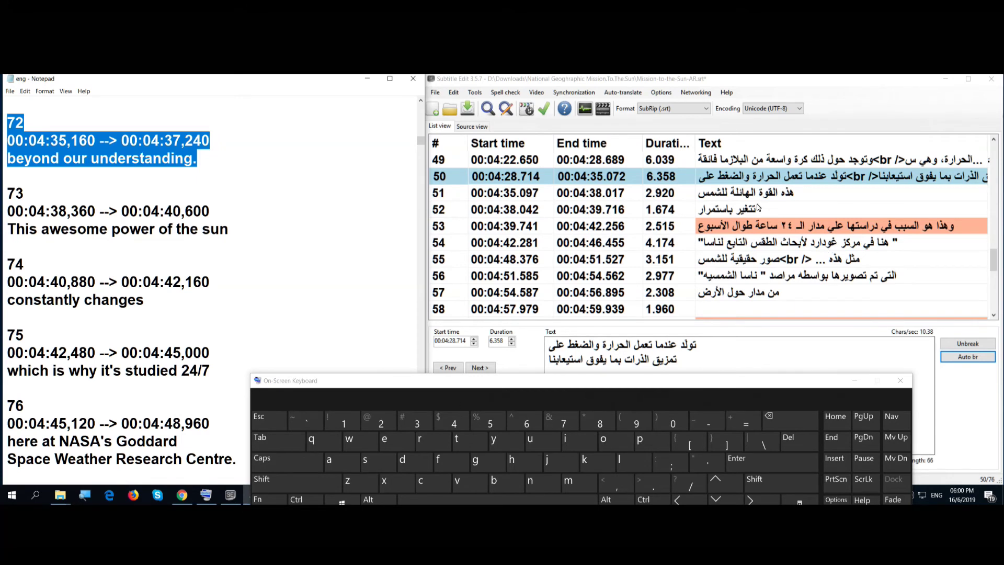
pyautogui.click(772, 194)
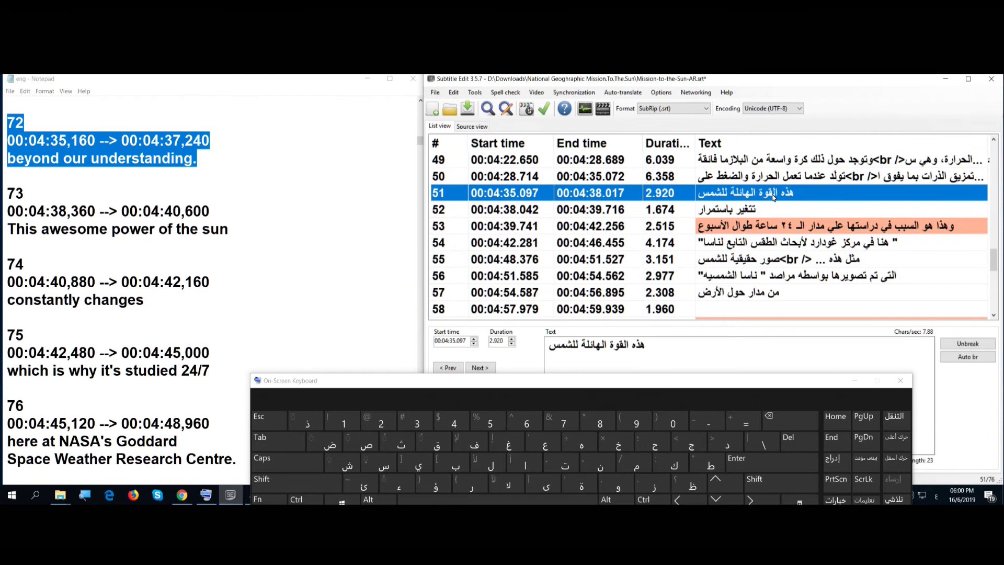
pyautogui.click(779, 221)
pyautogui.click(778, 219)
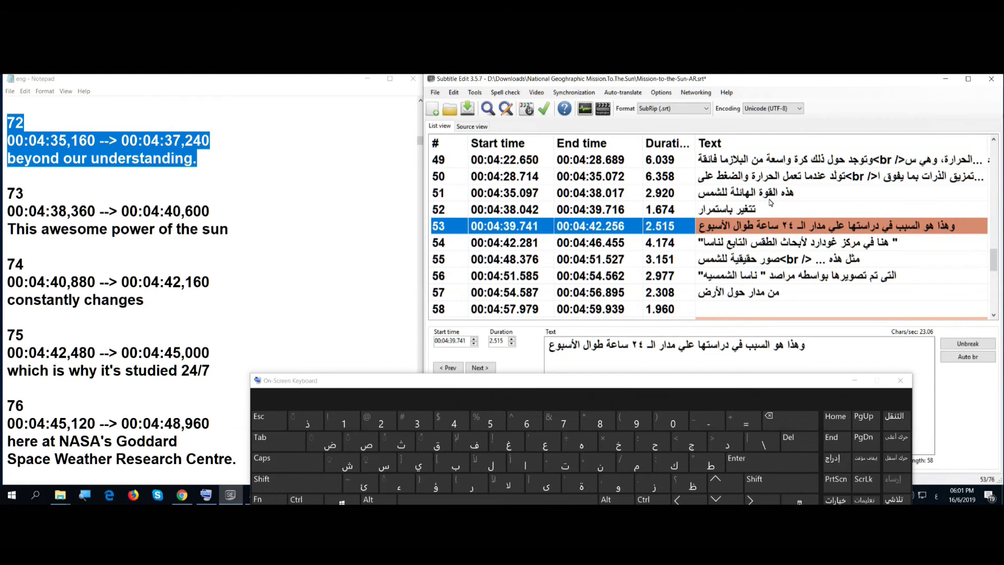
pyautogui.click(777, 194)
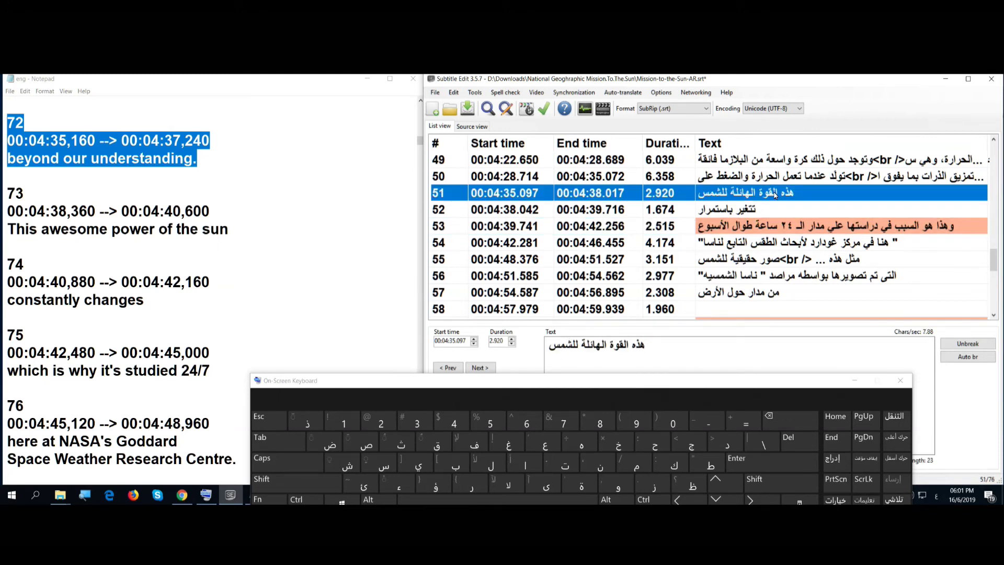
pyautogui.rightClick(775, 195)
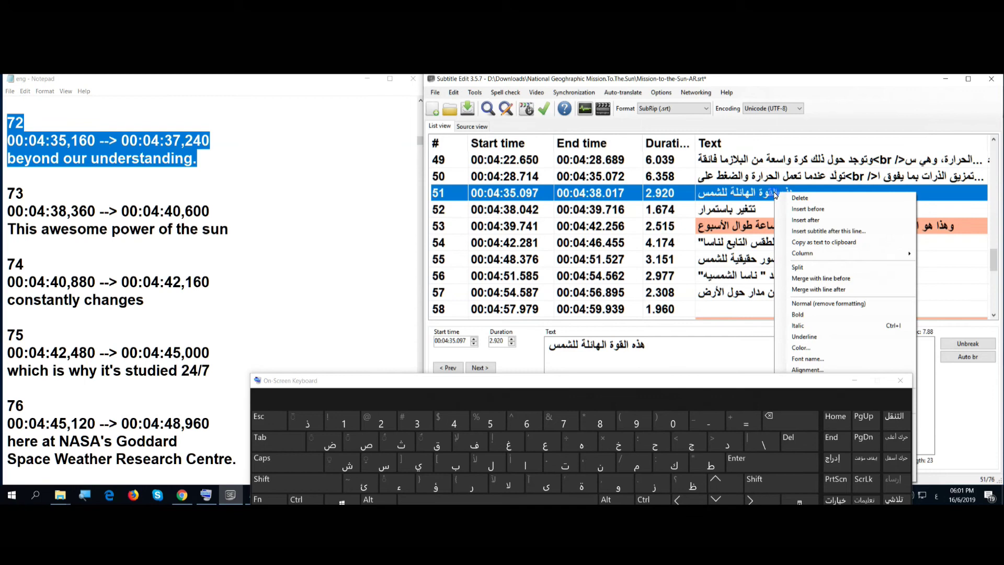
pyautogui.click(826, 291)
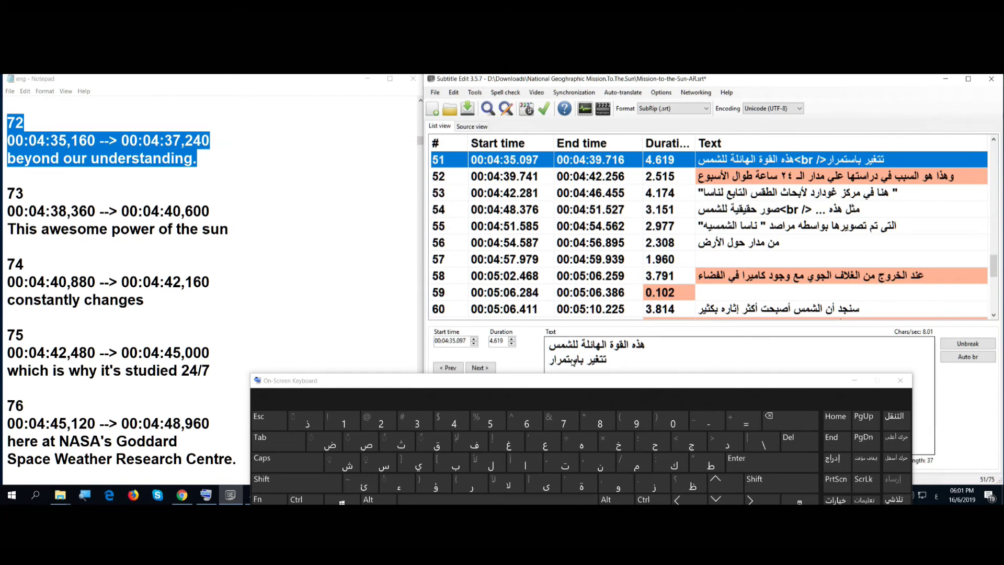
# Step: Move the word "تتغير" to the start of subtitle 51, before "هذه القوة الهائلة", and automatically rebalance the line break
pyautogui.doubleClick(599, 361)
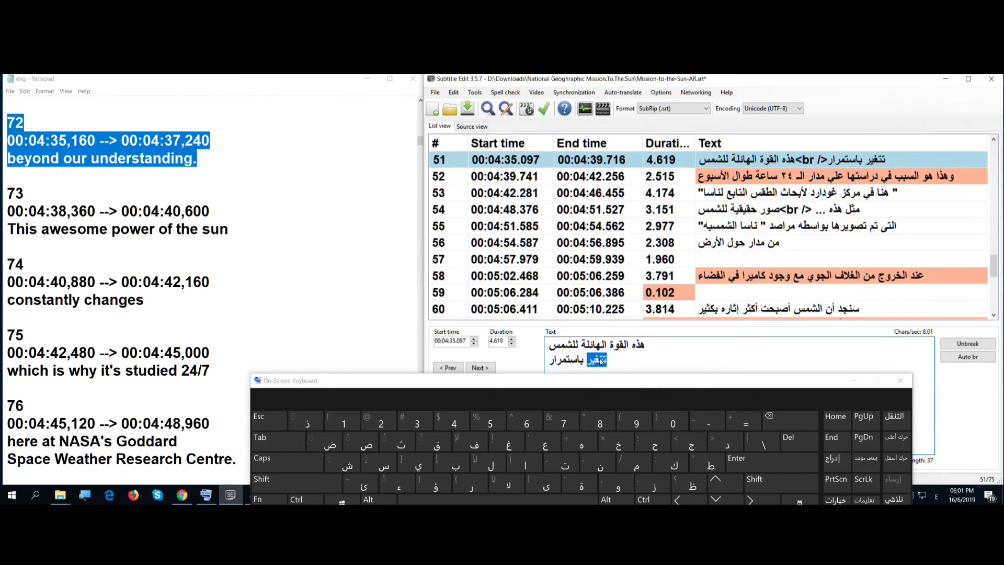
pyautogui.rightClick(599, 361)
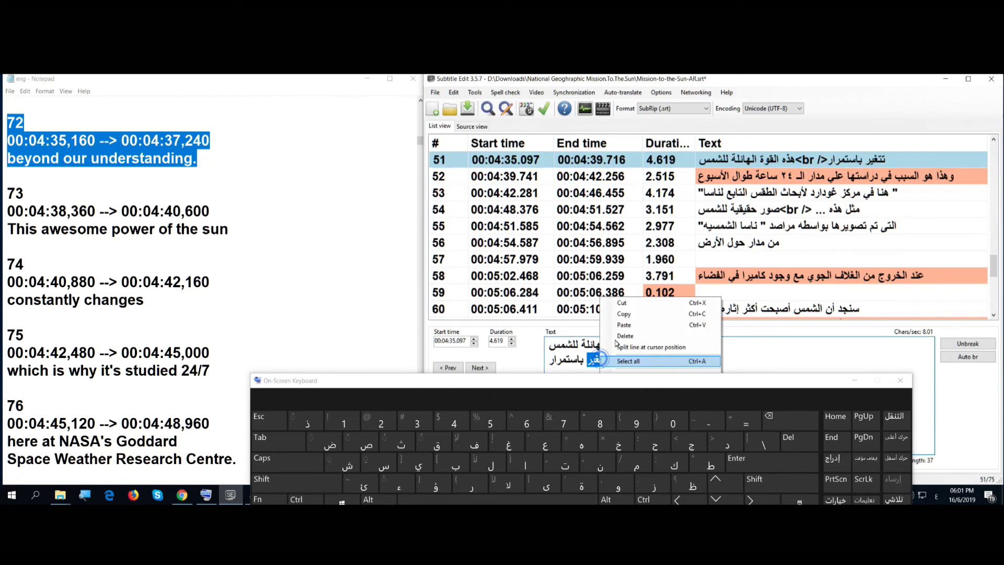
pyautogui.click(638, 302)
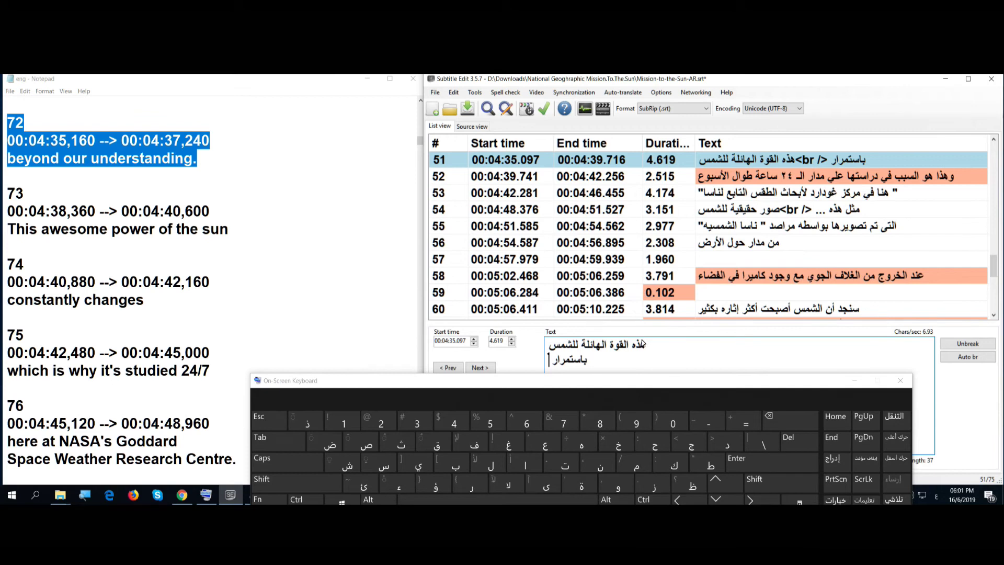
pyautogui.rightClick(645, 345)
pyautogui.click(686, 349)
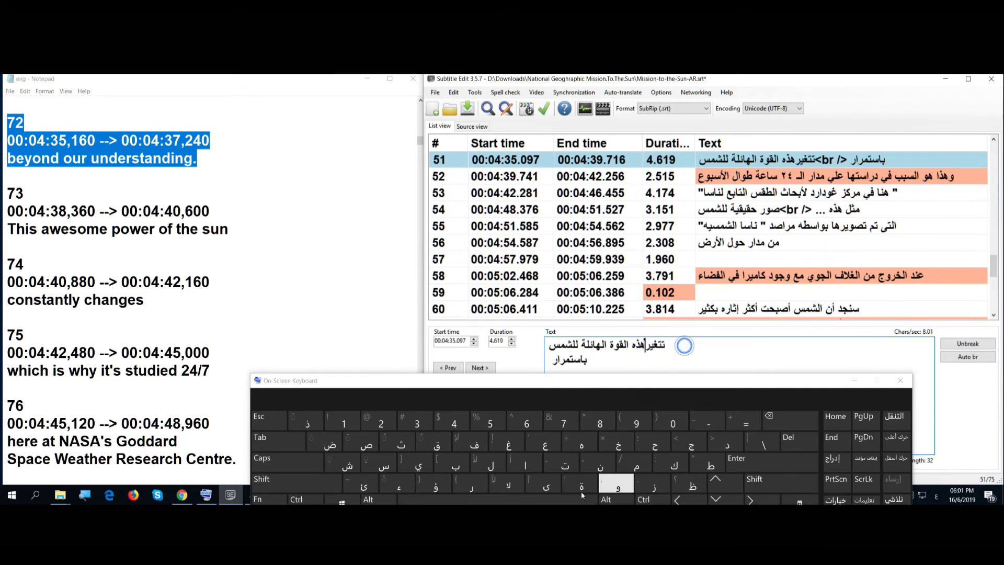
pyautogui.click(987, 358)
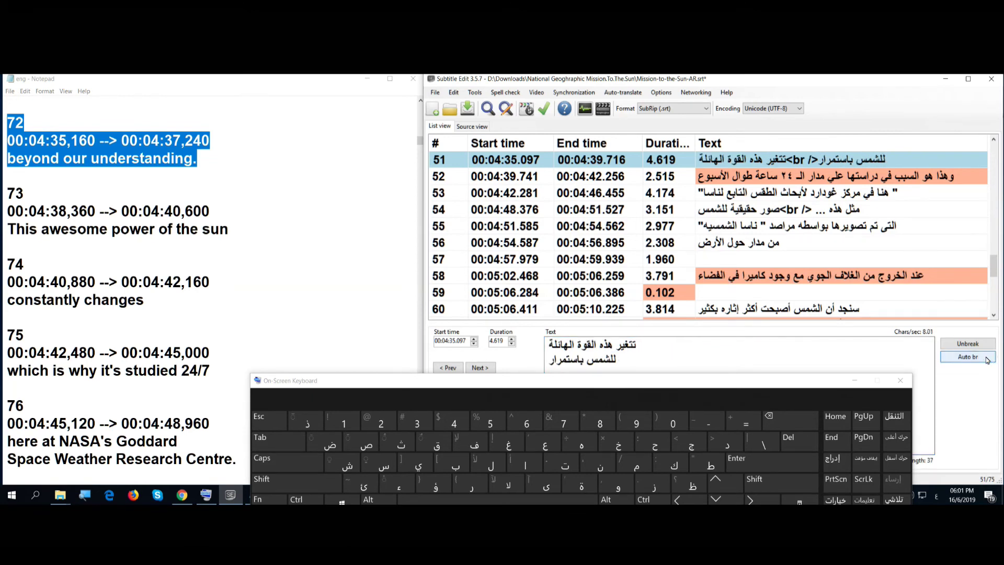
# Step: Merge subtitle 52 with the line after it and minimize the on-screen keyboard
pyautogui.click(793, 177)
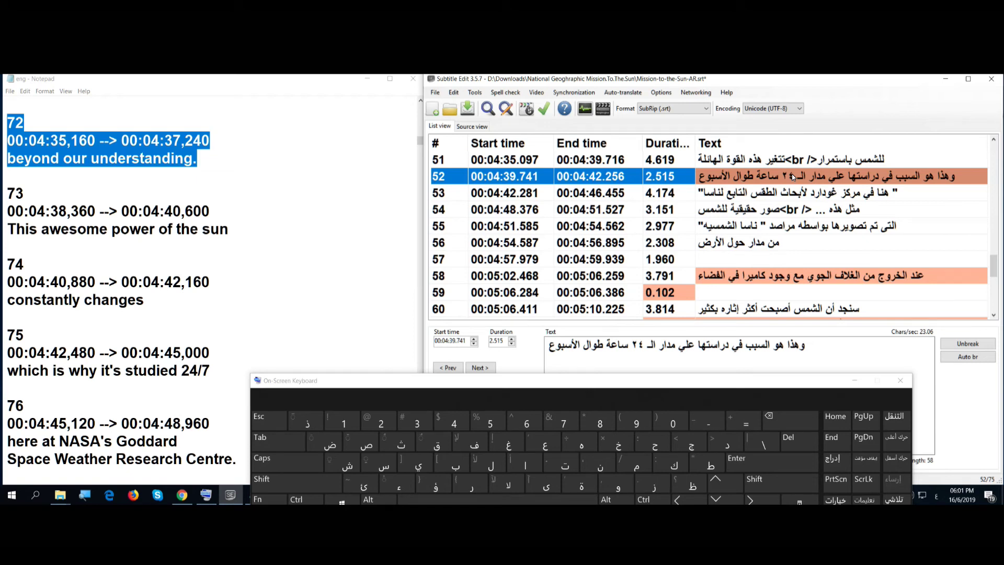
pyautogui.rightClick(792, 173)
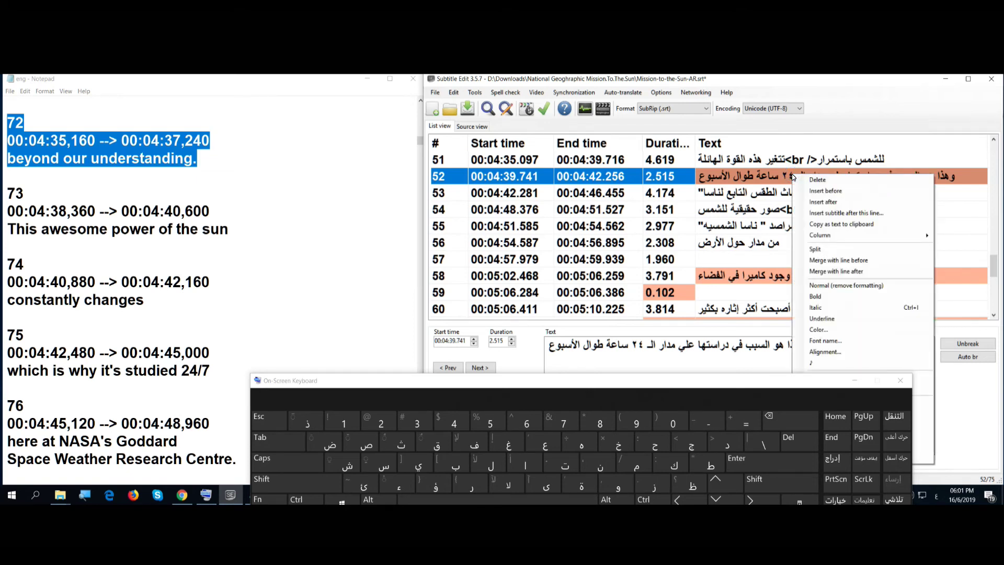
pyautogui.click(848, 272)
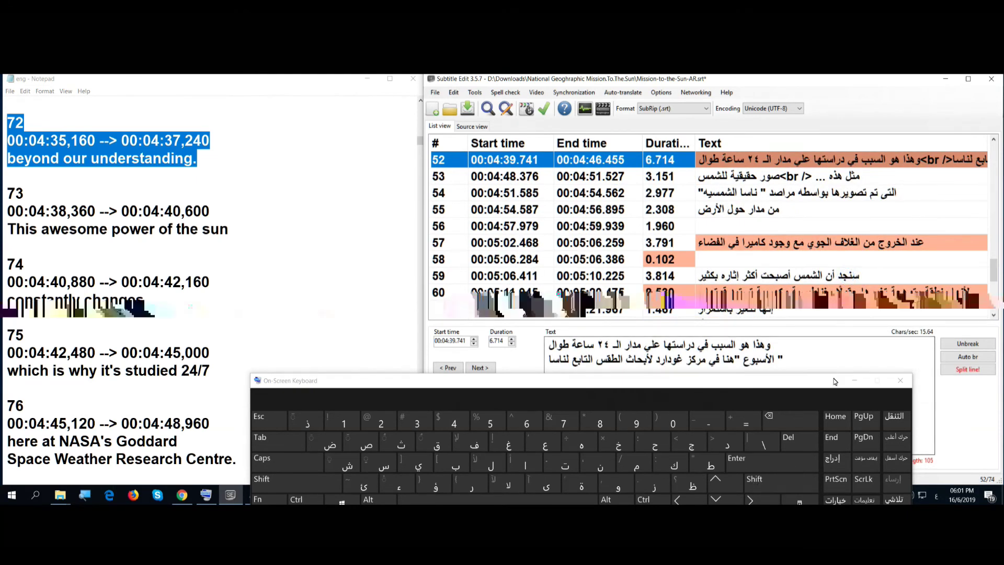
pyautogui.click(855, 380)
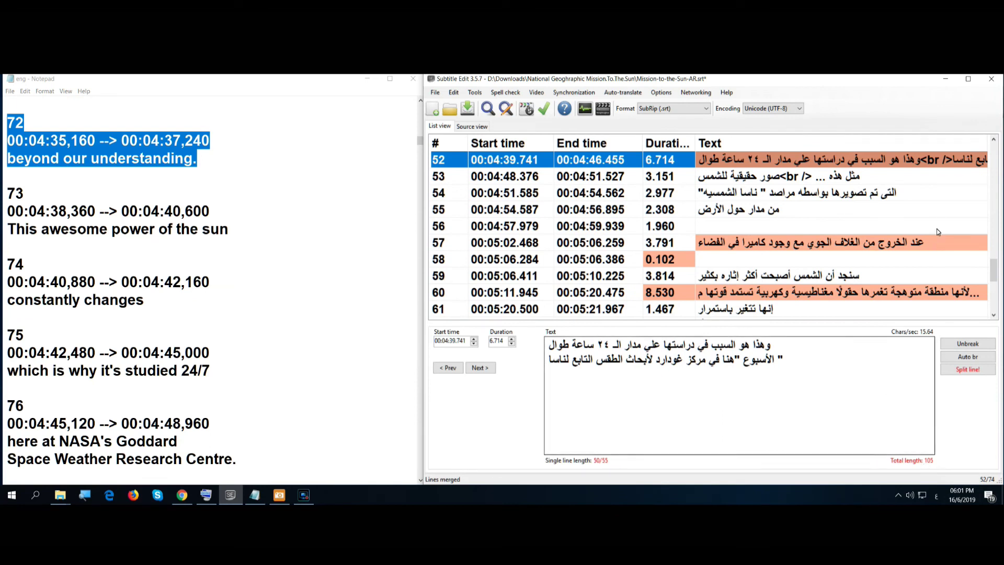
pyautogui.click(994, 139)
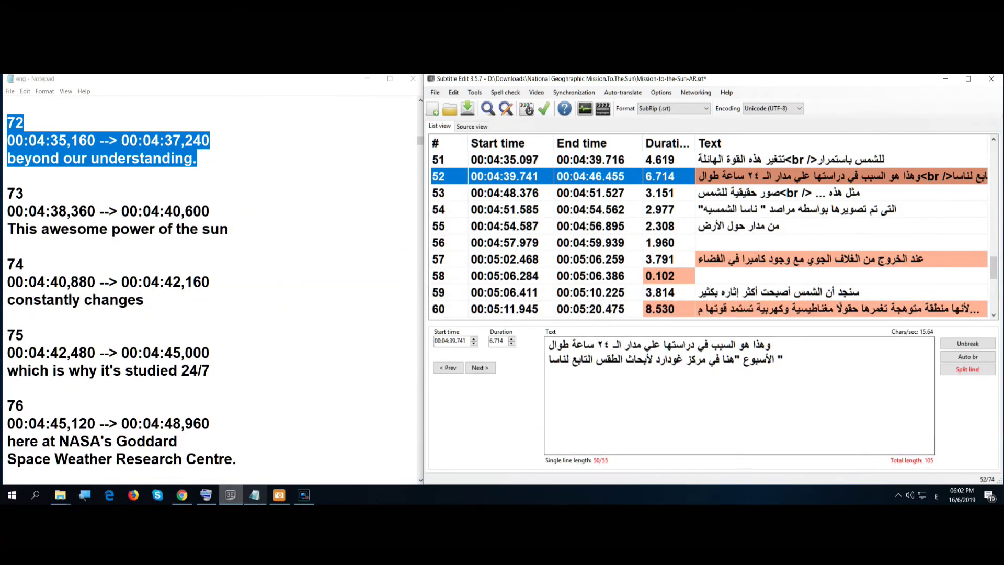
# Step: With the on-screen keyboard, replace "طوال" with "أسبوعيا" at the end of subtitle 52's first line
pyautogui.click(206, 495)
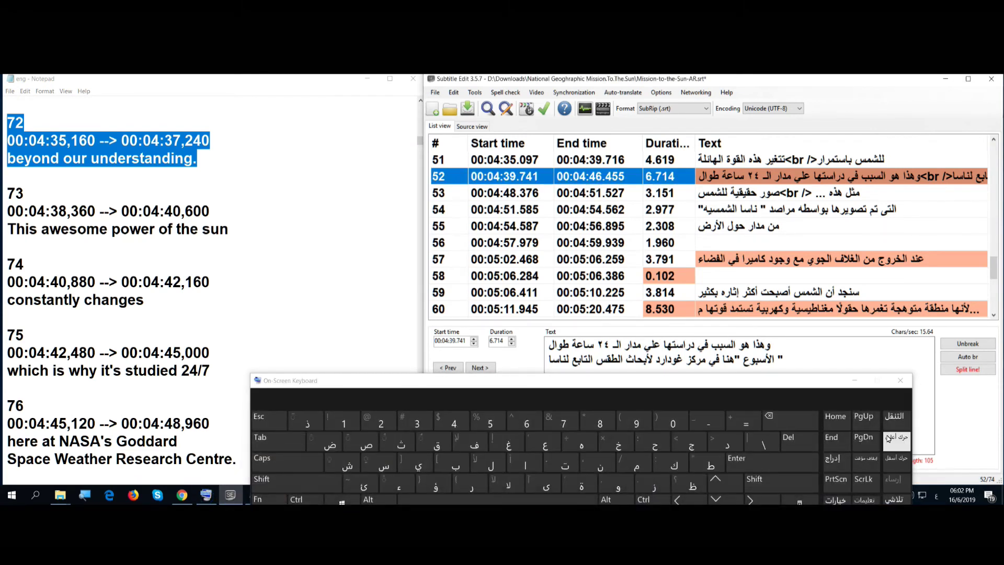
pyautogui.click(555, 346)
pyautogui.doubleClick(555, 347)
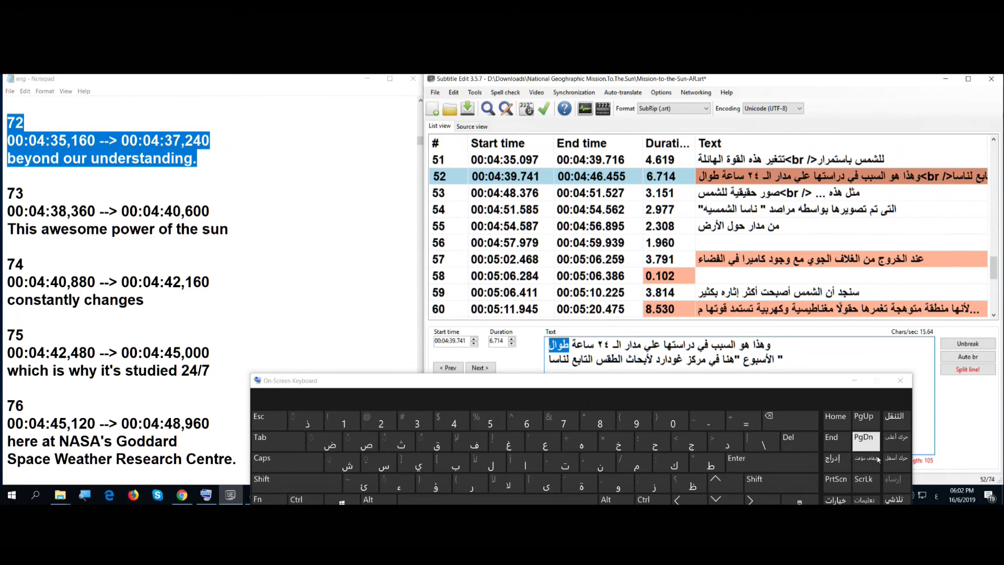
pyautogui.click(777, 482)
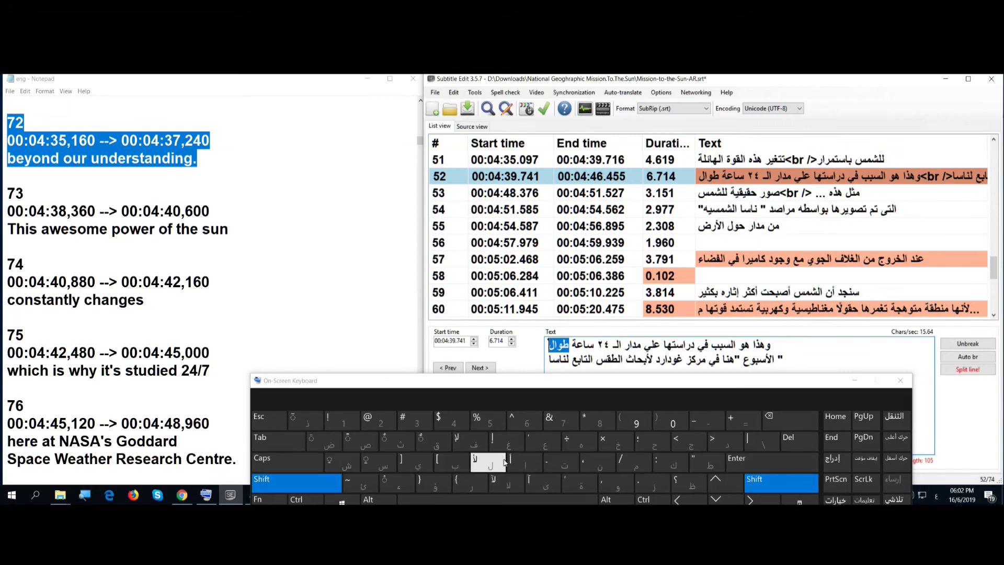
pyautogui.click(525, 463)
pyautogui.click(383, 463)
pyautogui.click(455, 462)
pyautogui.click(612, 489)
pyautogui.click(562, 421)
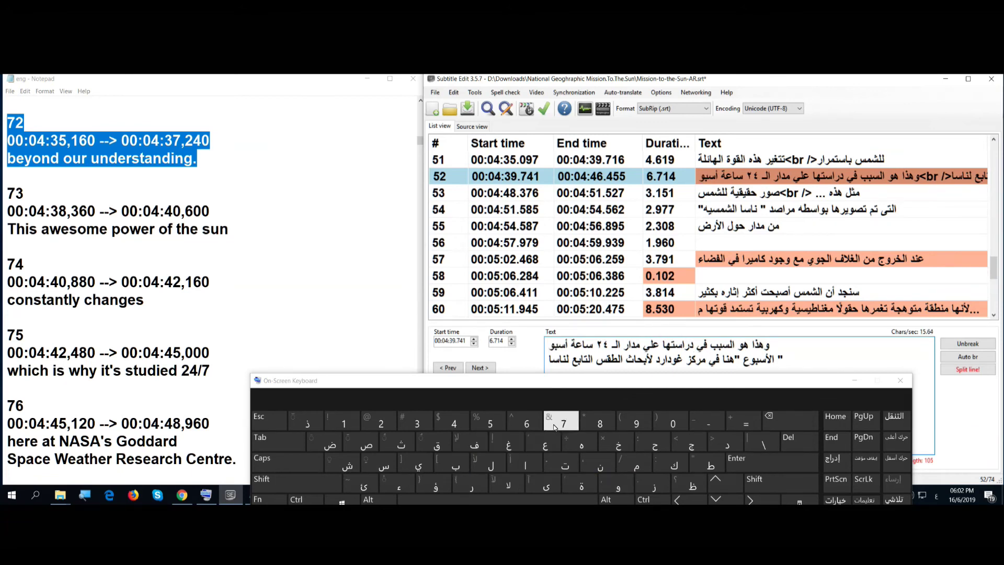
pyautogui.click(801, 417)
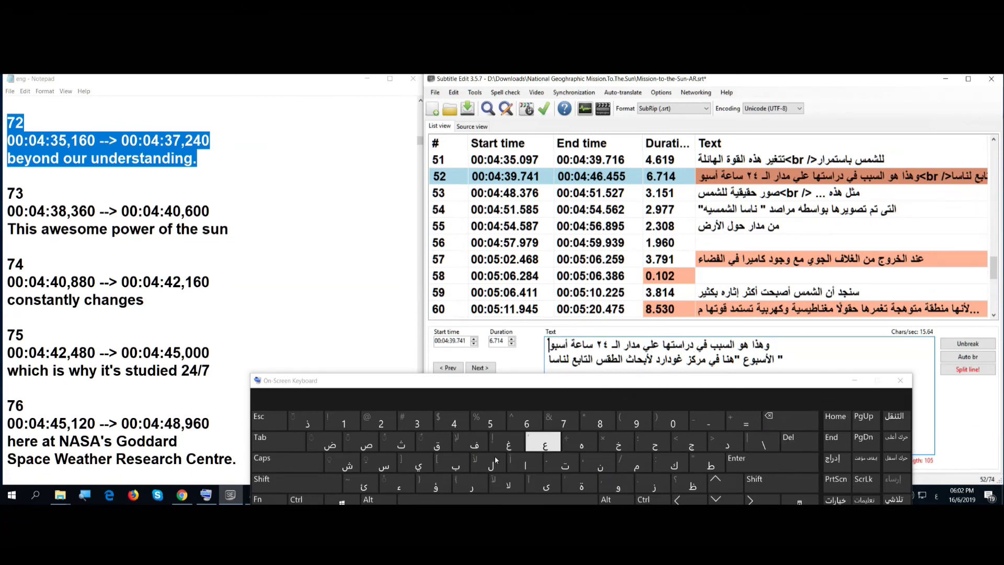
pyautogui.click(545, 445)
pyautogui.click(419, 464)
pyautogui.click(524, 465)
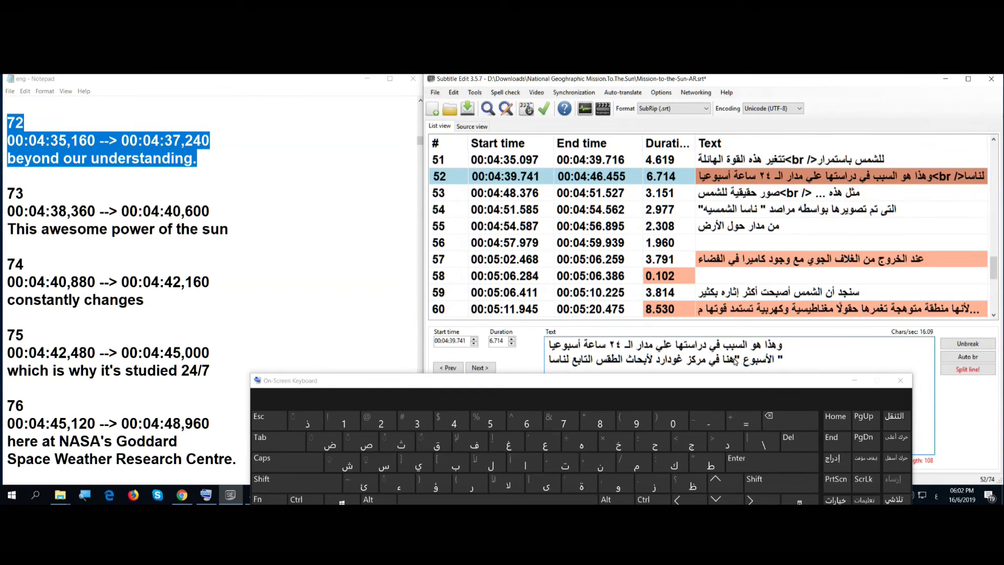
# Step: Delete "الأسبوع" and the quotation marks from subtitle 52's second line, dismissing the µTorrent update offer, and auto-balance its line breaks
pyautogui.moveTo(733, 360); pyautogui.dragTo(780, 373)
pyautogui.click(793, 421)
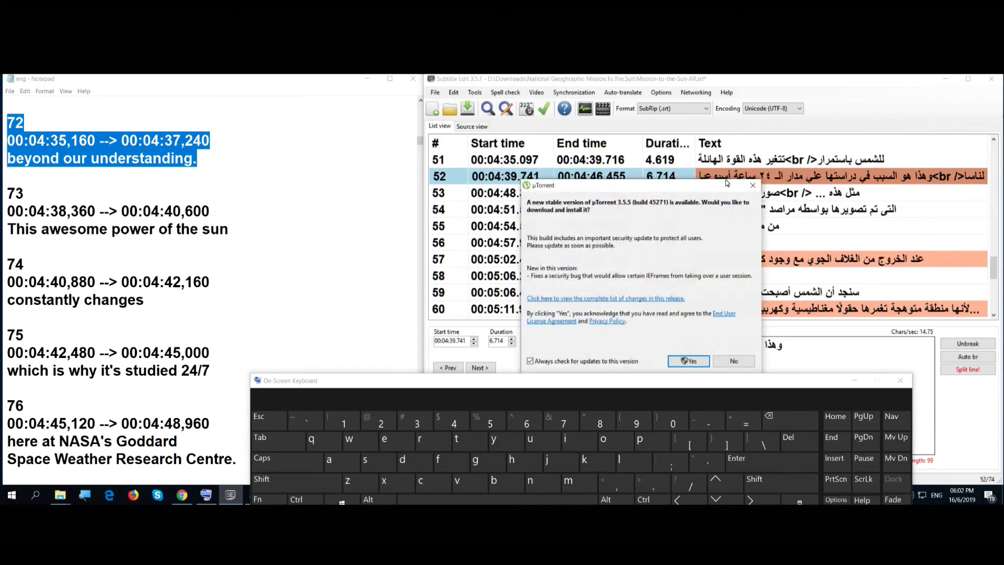
pyautogui.click(752, 187)
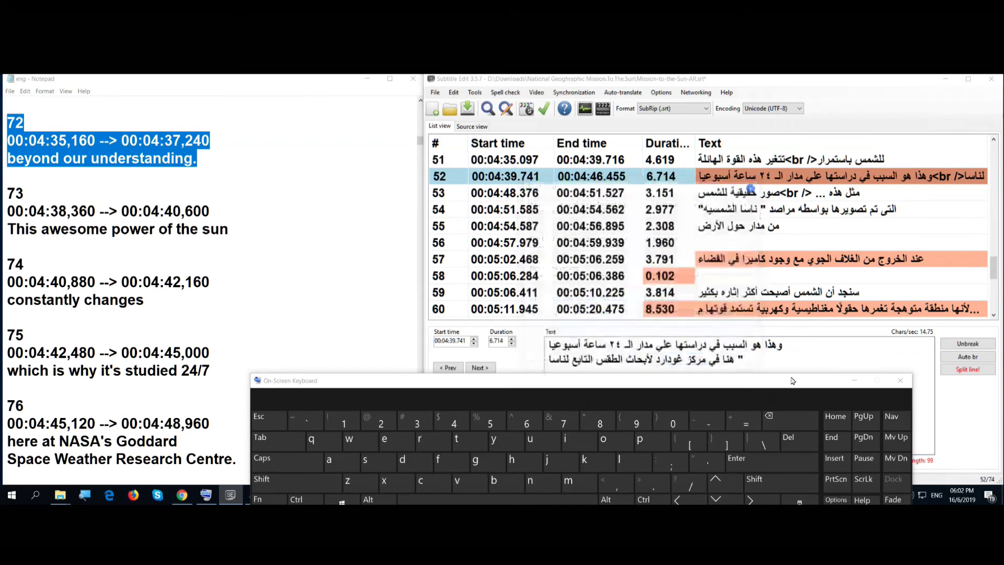
pyautogui.click(739, 363)
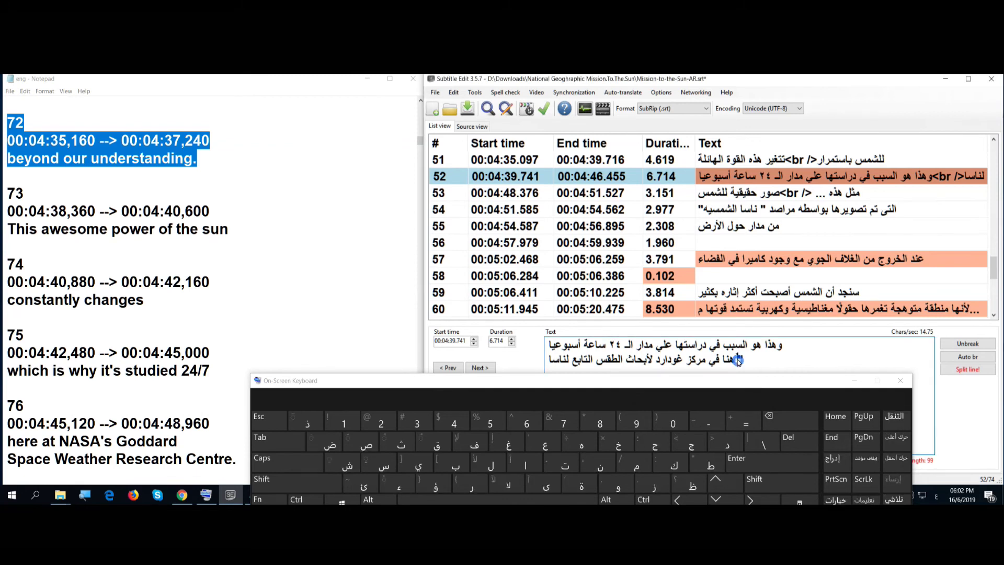
pyautogui.click(804, 428)
pyautogui.click(804, 428)
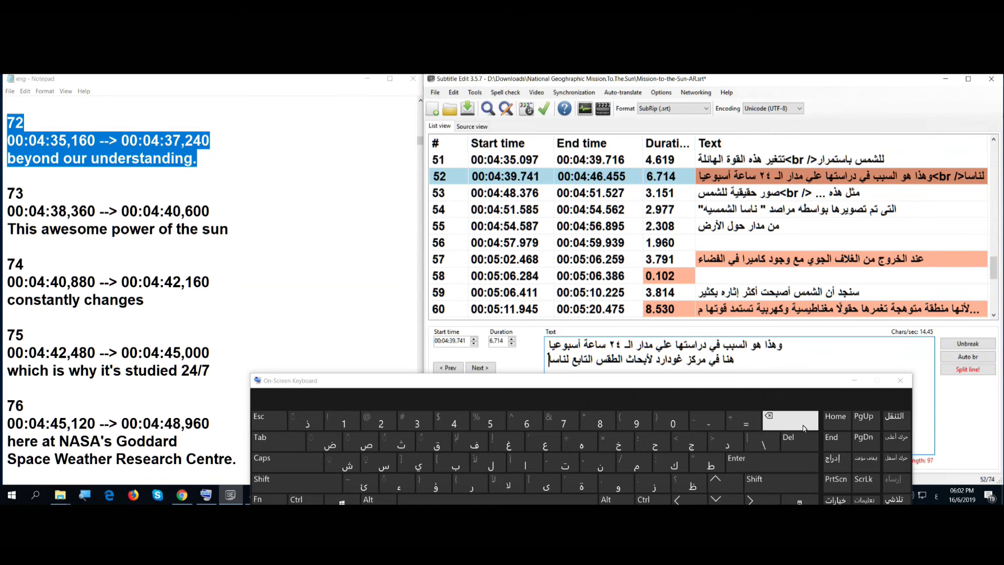
pyautogui.click(976, 357)
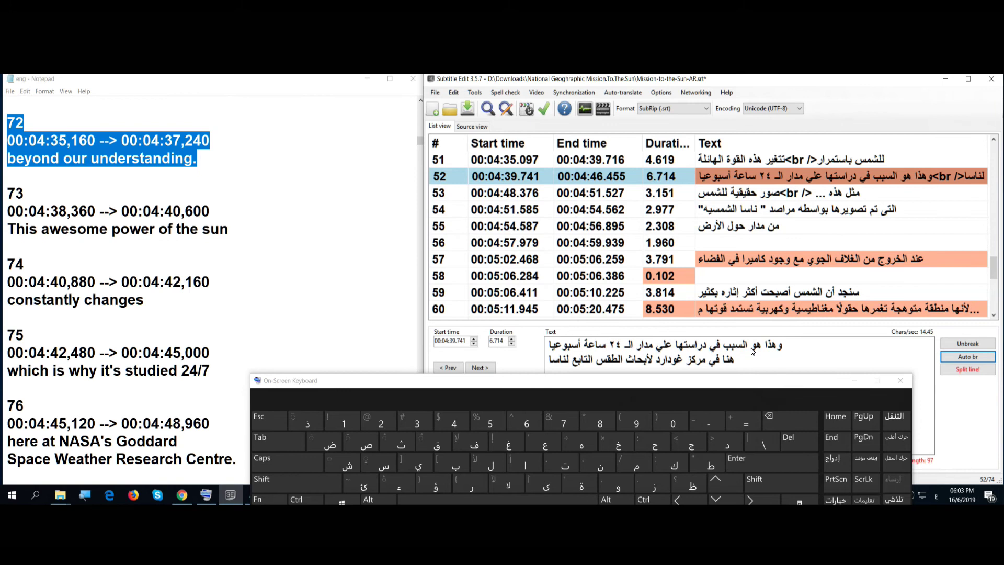
# Step: Change the opening "وهذا هو" of subtitle 52 to "وهنا يكمن"
pyautogui.moveTo(752, 351); pyautogui.dragTo(773, 346)
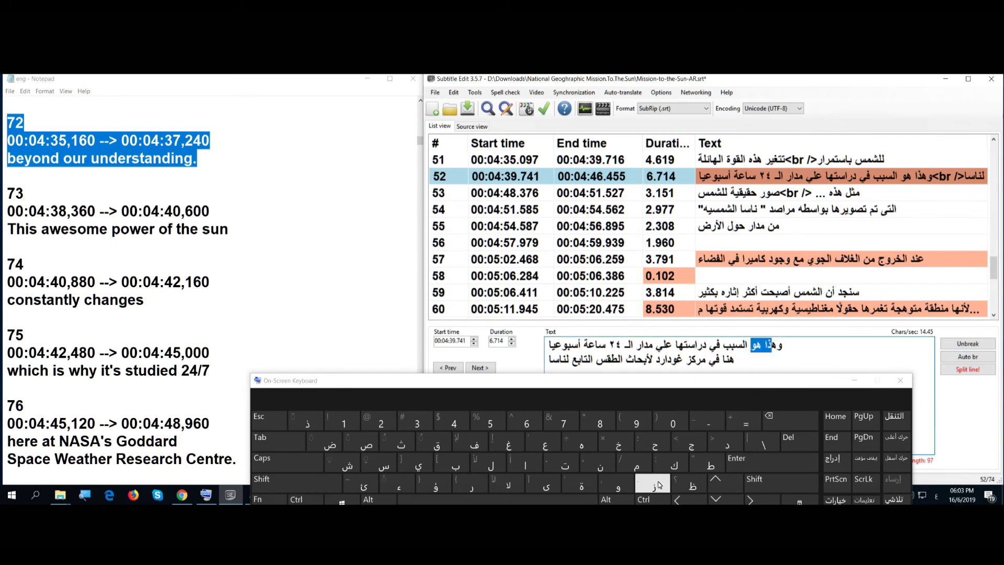
pyautogui.click(600, 463)
pyautogui.click(526, 463)
pyautogui.click(523, 499)
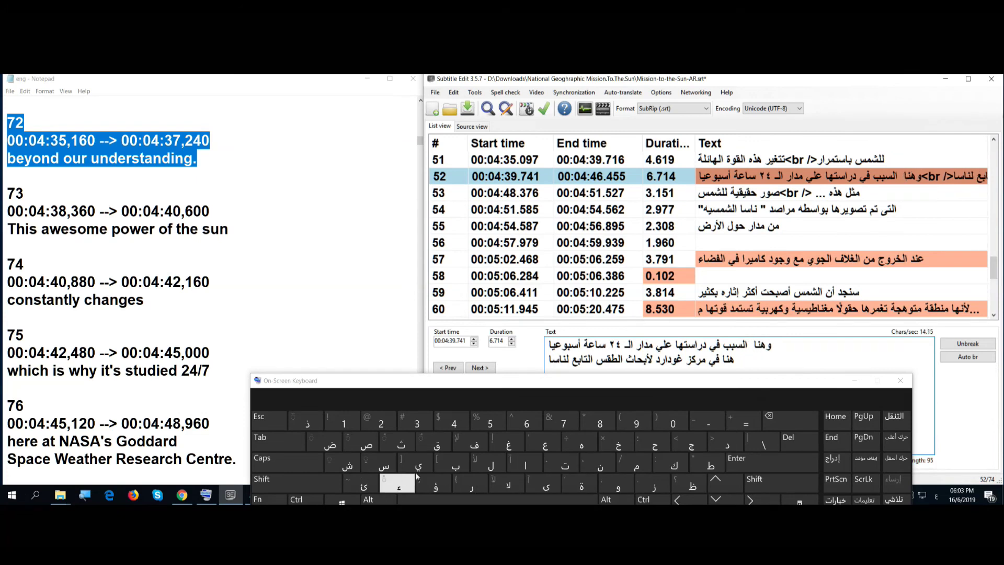
pyautogui.click(418, 462)
pyautogui.click(672, 463)
pyautogui.click(635, 463)
pyautogui.click(600, 463)
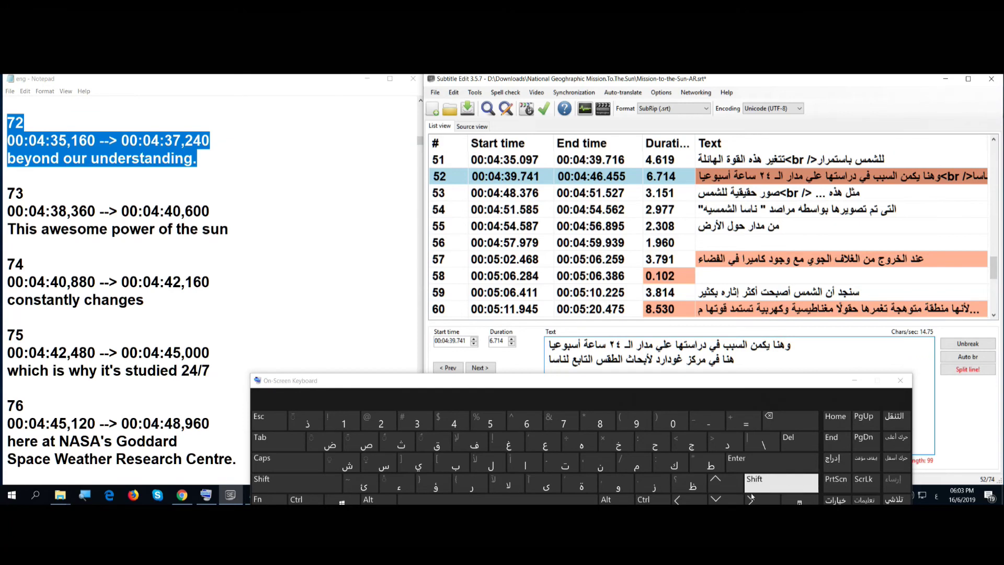
# Step: Shorten subtitle 52's first line: change "السبب في" to "سبب" and remove the space between "الـ" and "٢٤"
pyautogui.click(792, 450)
pyautogui.click(793, 450)
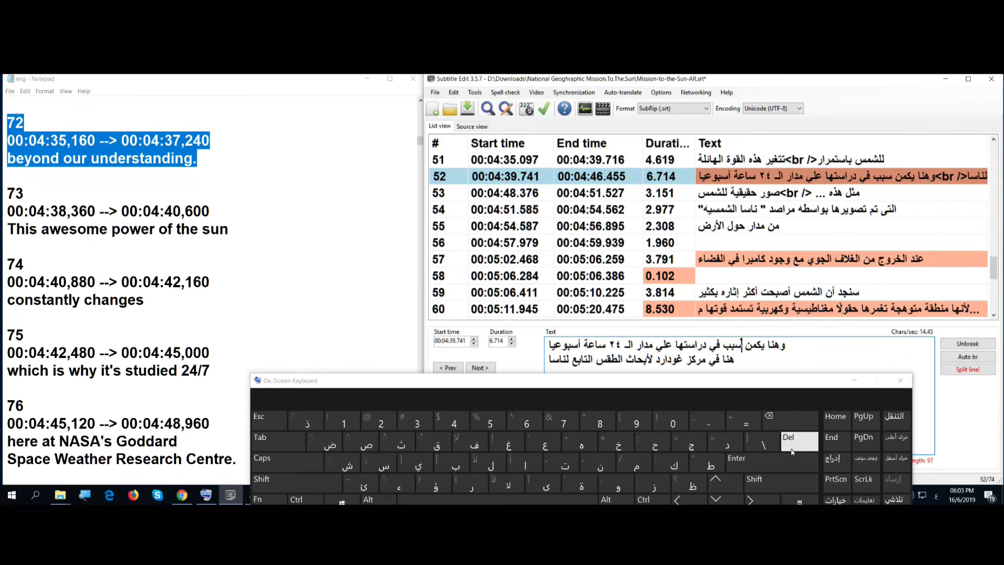
pyautogui.click(719, 345)
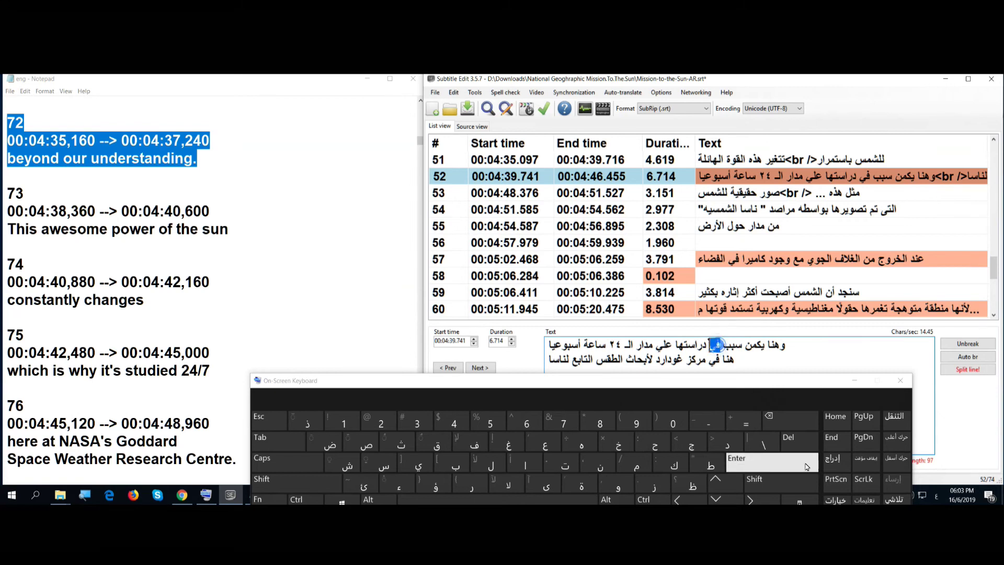
pyautogui.click(811, 427)
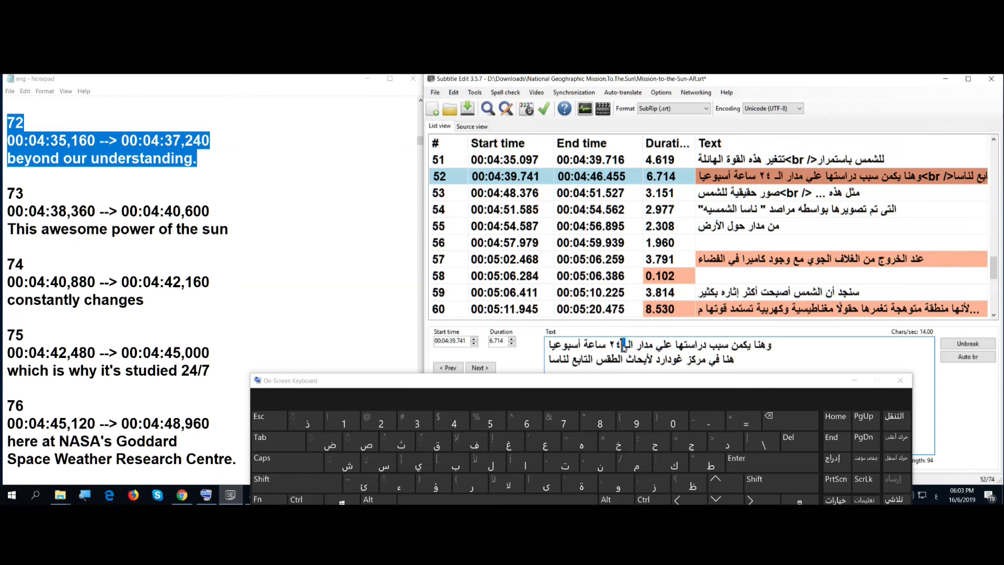
pyautogui.click(784, 426)
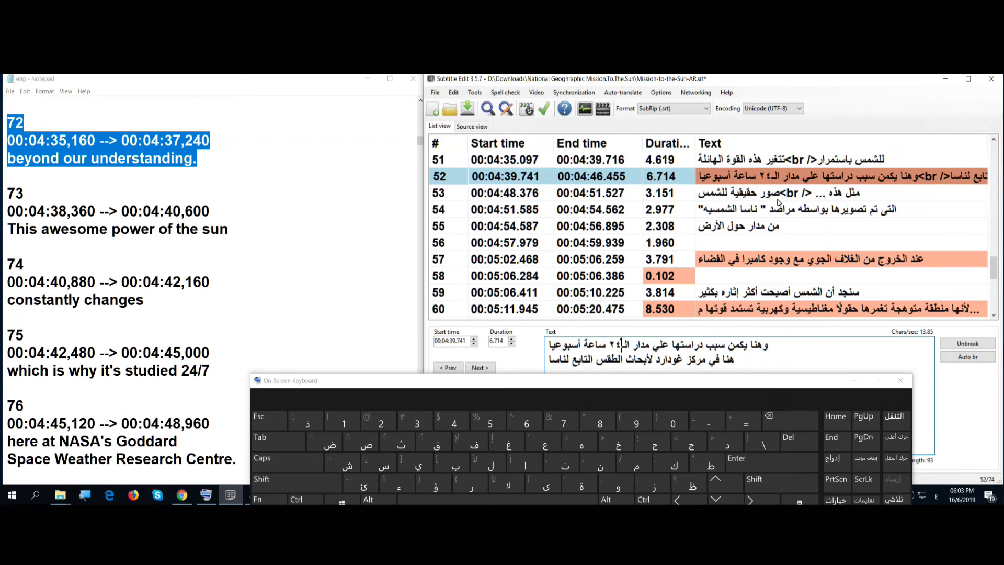
# Step: Compare Arabic subtitles 53 to 55 with English entries 77 to 79 in the Notepad transcript
pyautogui.click(618, 196)
pyautogui.click(397, 234)
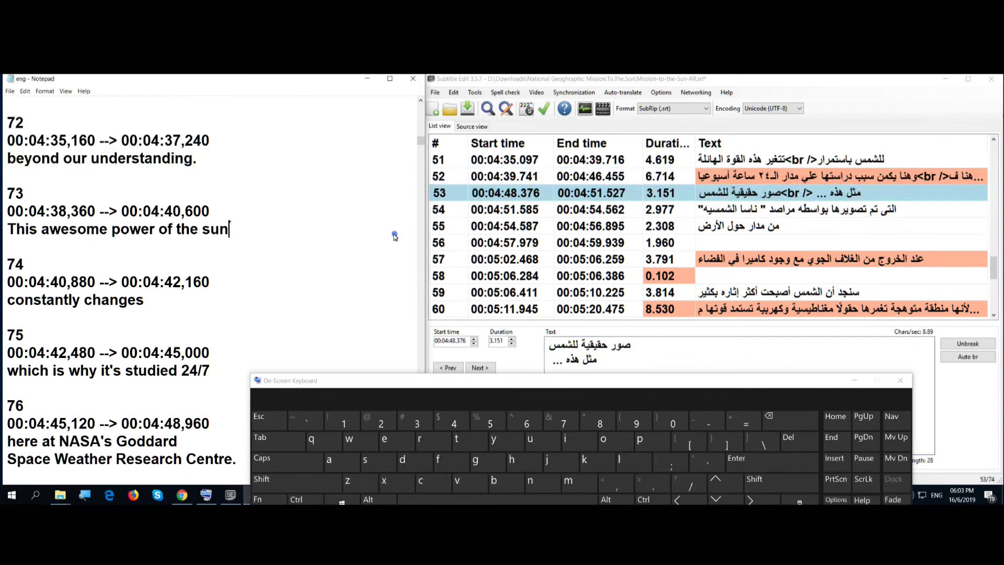
pyautogui.scroll(-5, 396, 267)
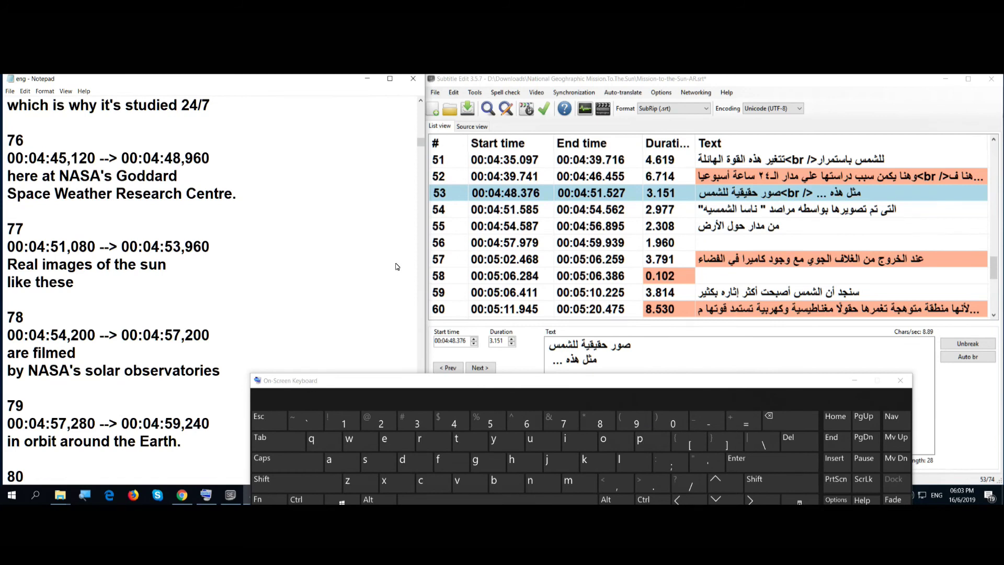
pyautogui.scroll(-2, 396, 267)
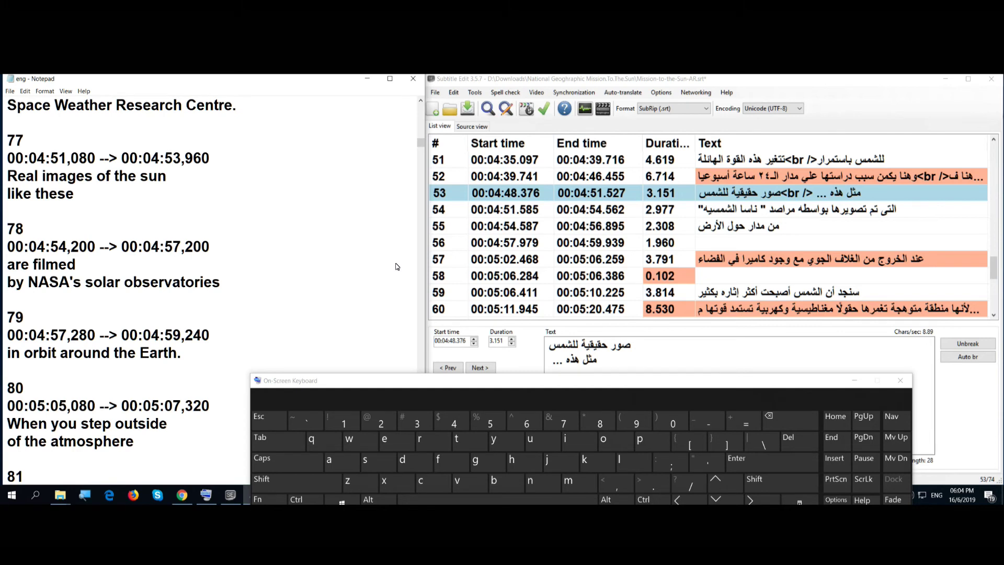
pyautogui.click(810, 194)
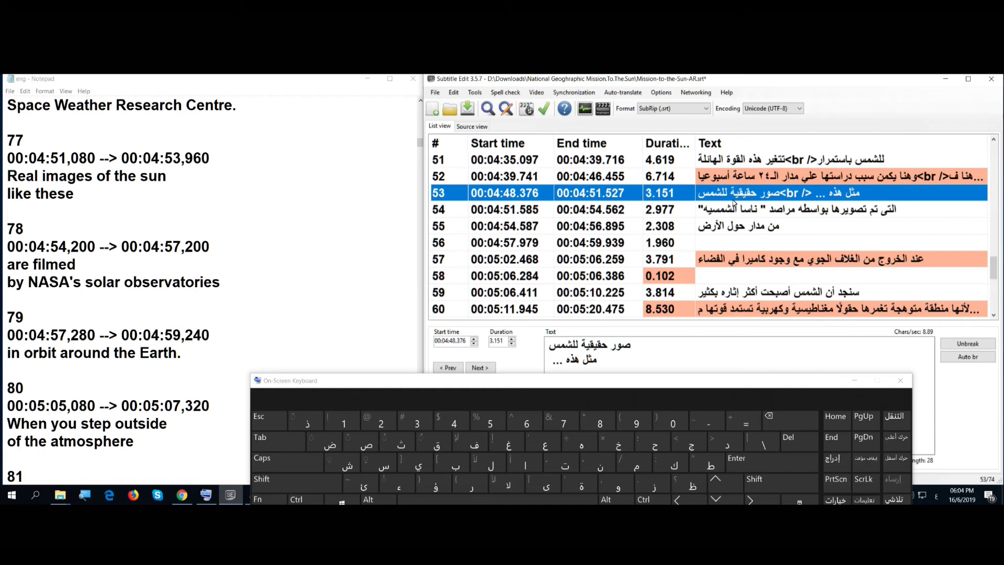
pyautogui.click(840, 214)
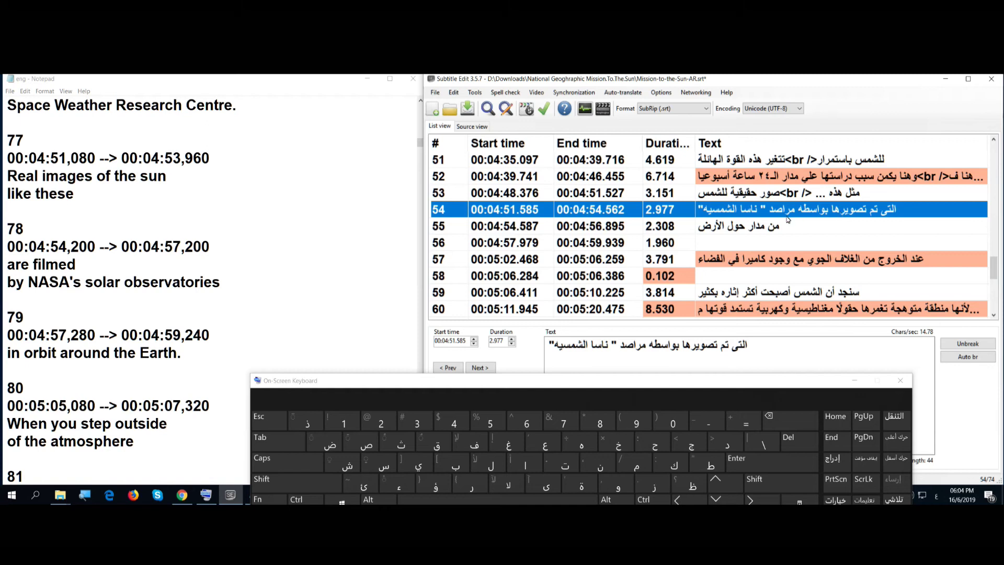
pyautogui.click(751, 228)
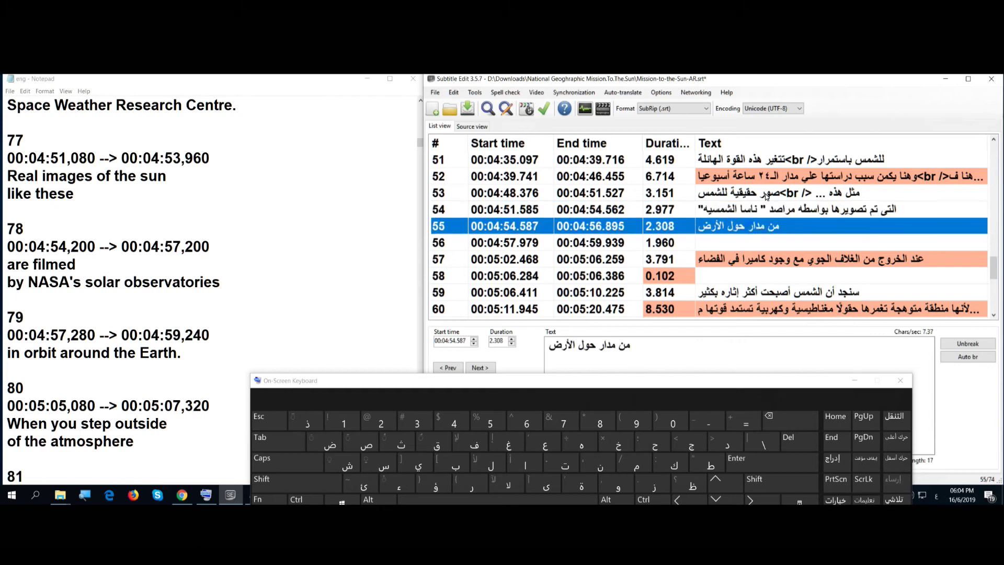
pyautogui.click(767, 196)
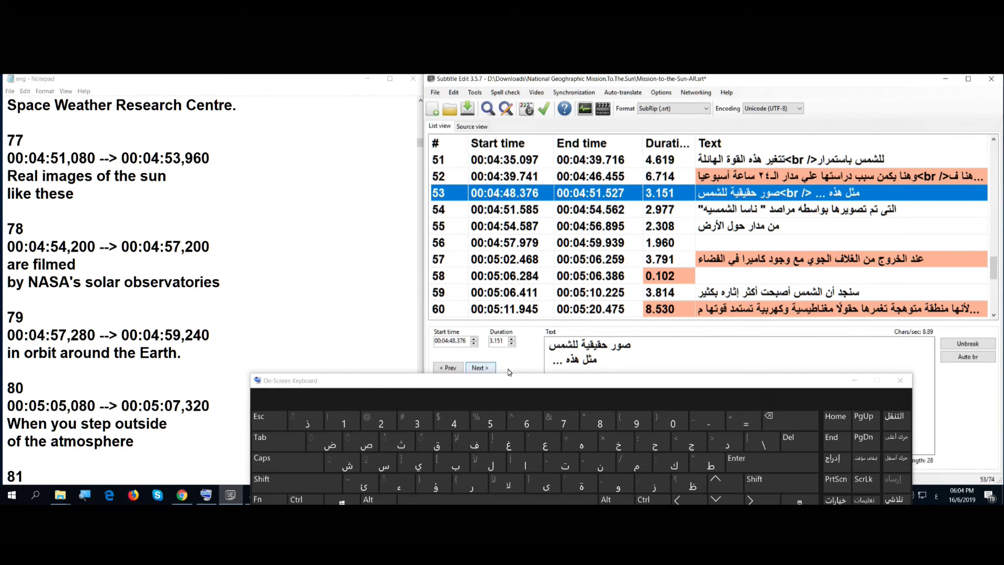
# Step: Remove the trailing ellipsis from subtitle 53 and change "مثل هذه" to "كهذه"
pyautogui.doubleClick(551, 365)
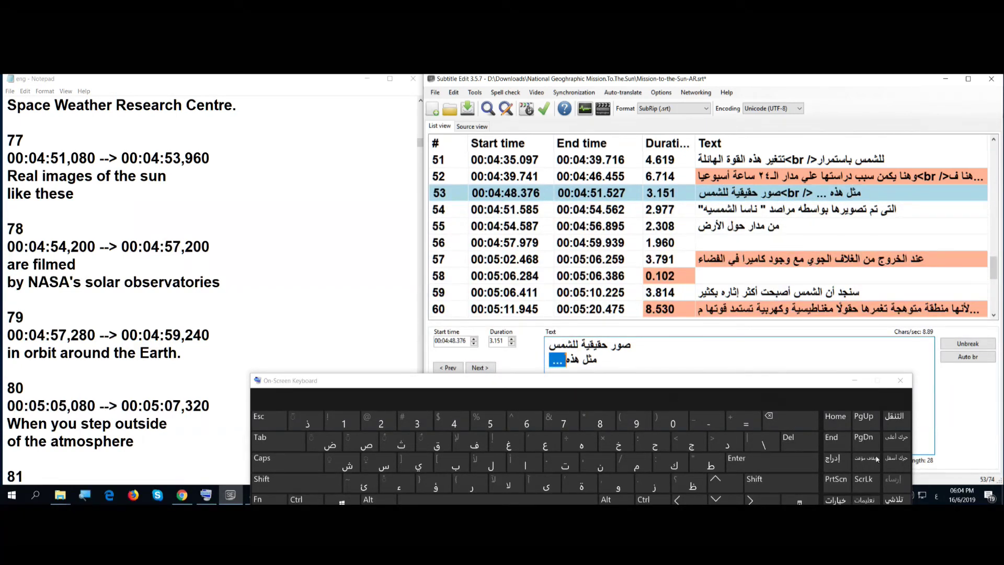
pyautogui.click(791, 420)
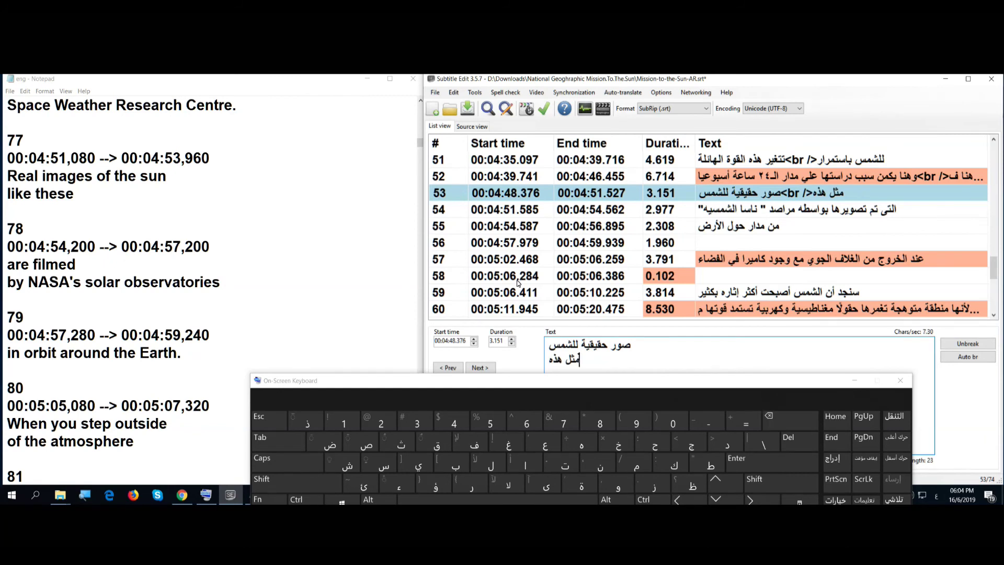
pyautogui.click(764, 211)
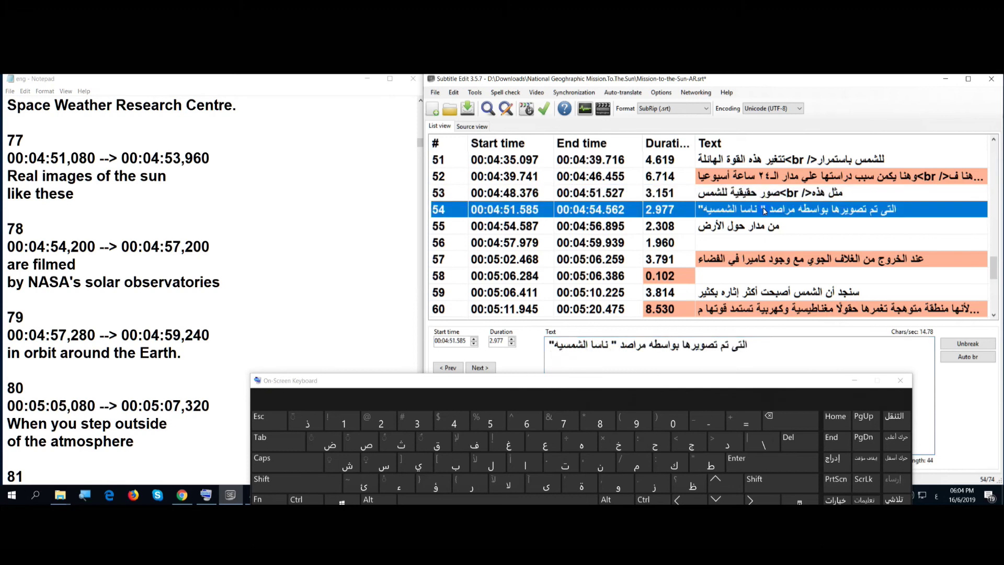
pyautogui.click(766, 196)
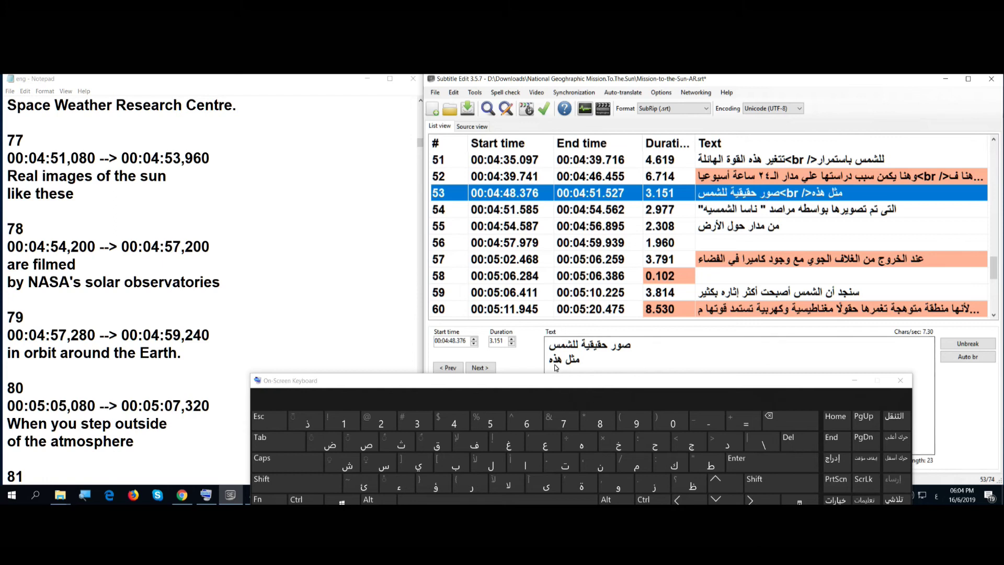
pyautogui.moveTo(561, 361); pyautogui.dragTo(578, 369)
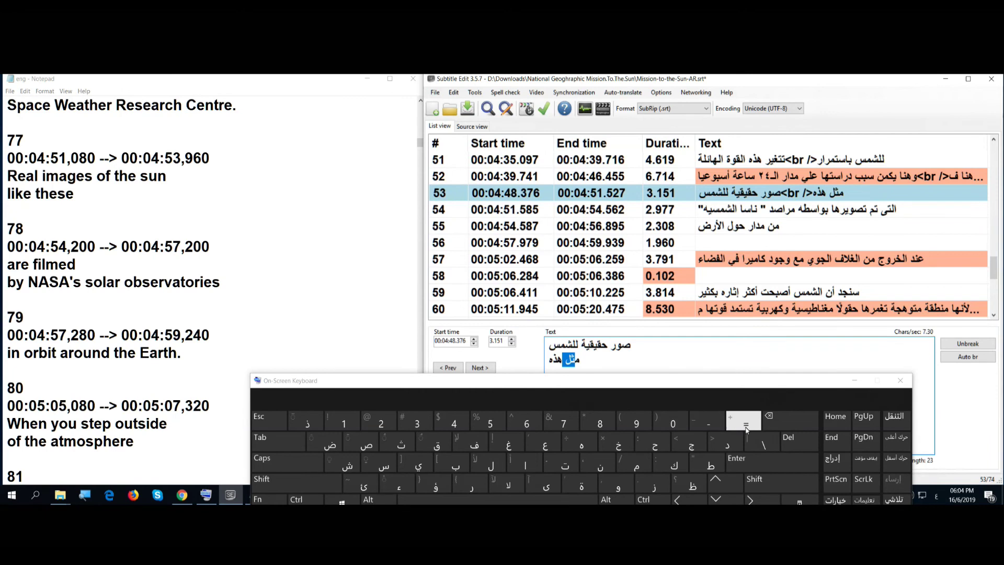
pyautogui.click(790, 423)
pyautogui.click(790, 423)
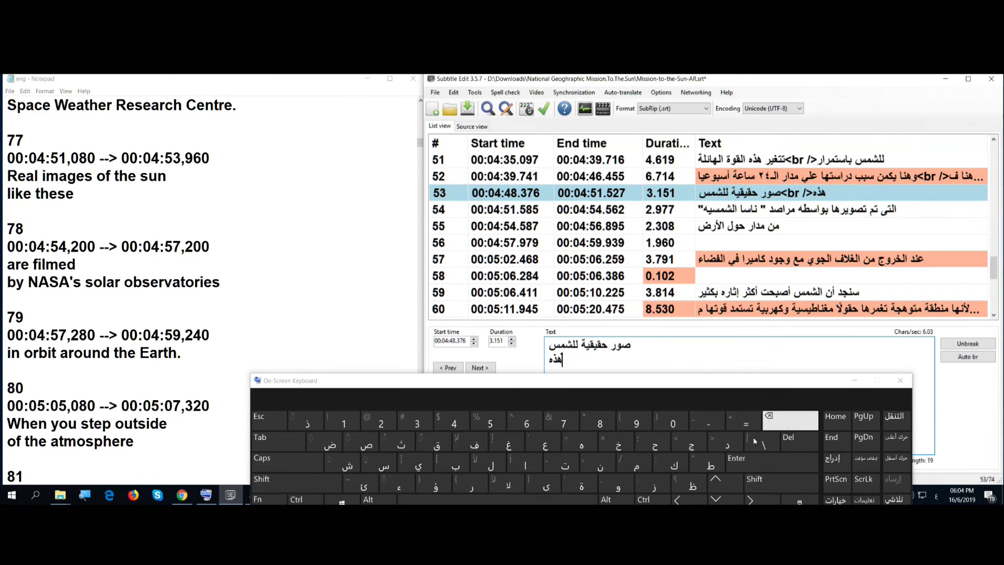
pyautogui.click(669, 461)
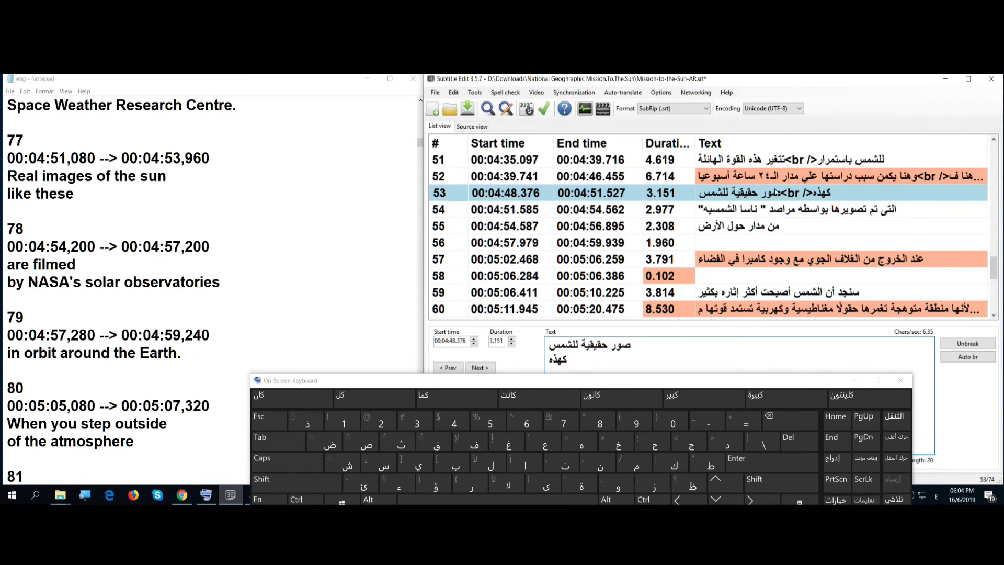
# Step: Replace the opening phrase "التى تم تصويرها بواسطه" of subtitle 54 with "التقطتها"
pyautogui.click(772, 215)
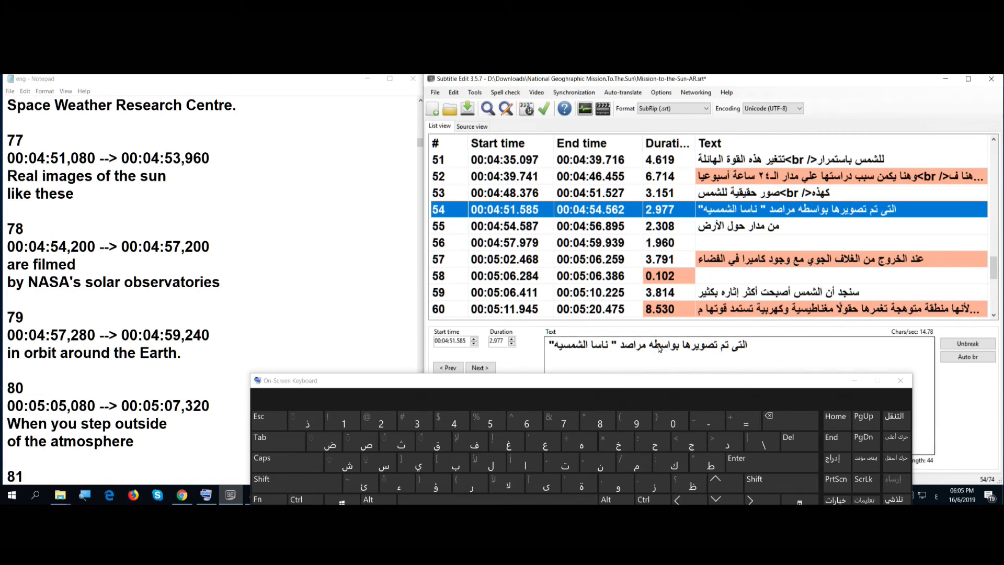
pyautogui.moveTo(649, 345); pyautogui.dragTo(747, 347)
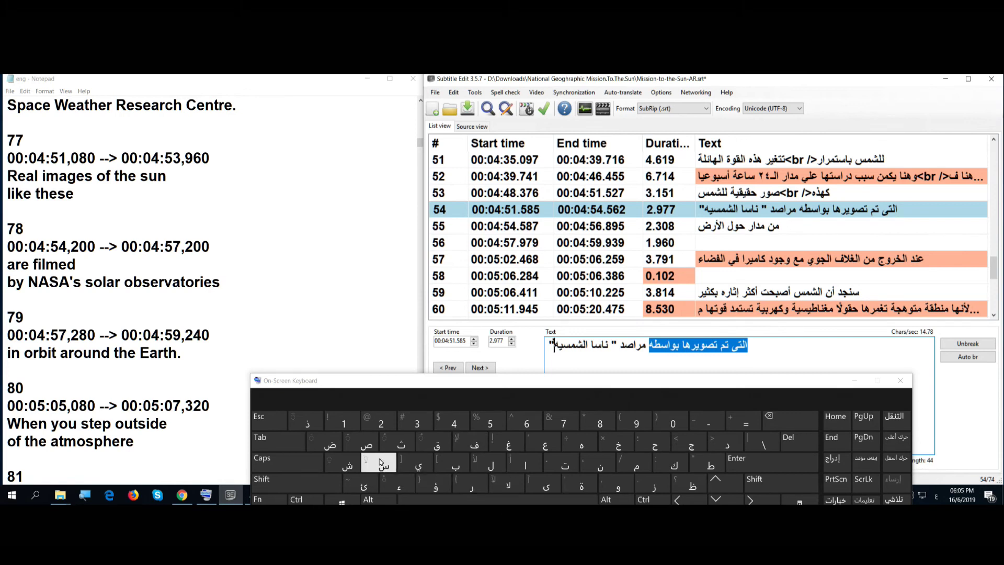
pyautogui.click(366, 444)
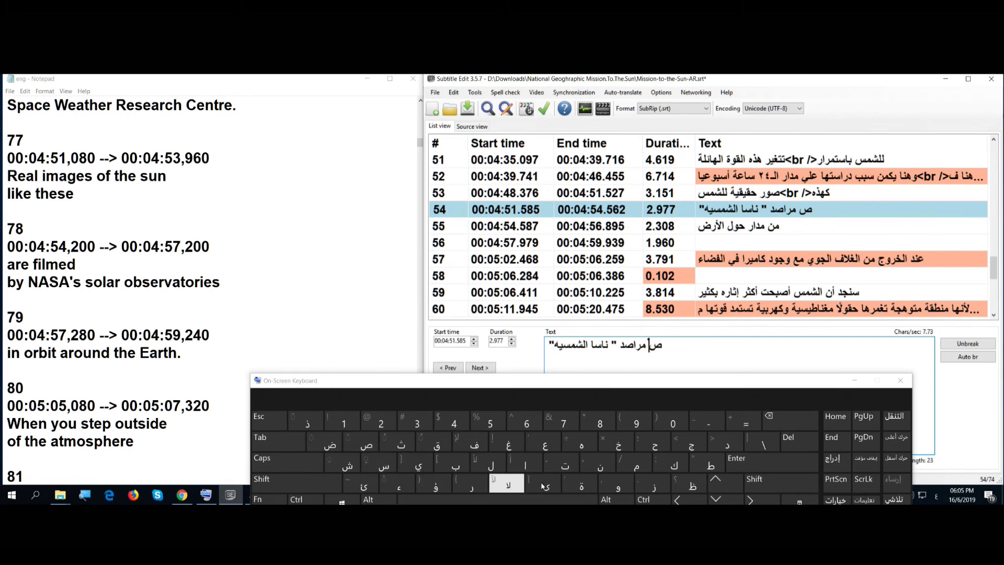
pyautogui.click(779, 419)
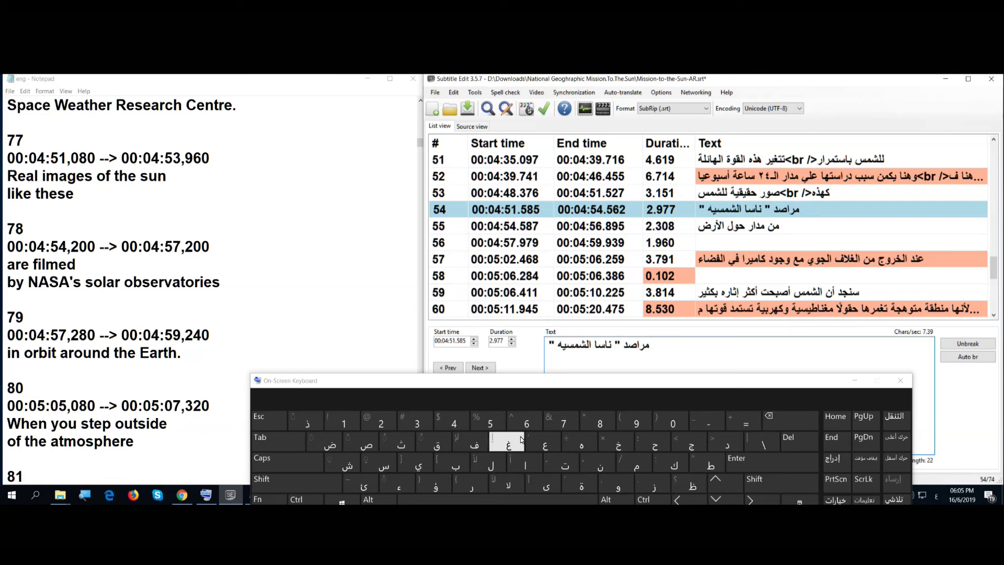
pyautogui.click(525, 463)
pyautogui.click(481, 463)
pyautogui.click(565, 463)
pyautogui.click(438, 444)
pyautogui.click(707, 467)
pyautogui.click(565, 462)
pyautogui.click(581, 444)
pyautogui.click(531, 467)
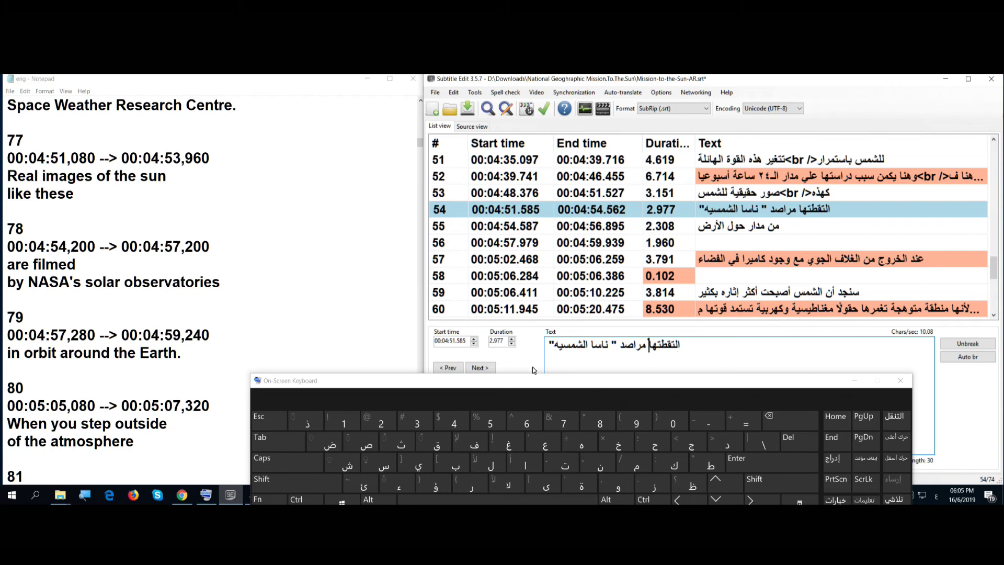
# Step: Correct the spelling of "الشمسيه" in subtitle 54 to "الشمسية"
pyautogui.click(556, 345)
pyautogui.moveTo(555, 346); pyautogui.dragTo(561, 345)
pyautogui.click(586, 489)
# Step: Merge subtitle 53 with the two lines after it into a single subtitle
pyautogui.click(765, 195)
pyautogui.rightClick(765, 193)
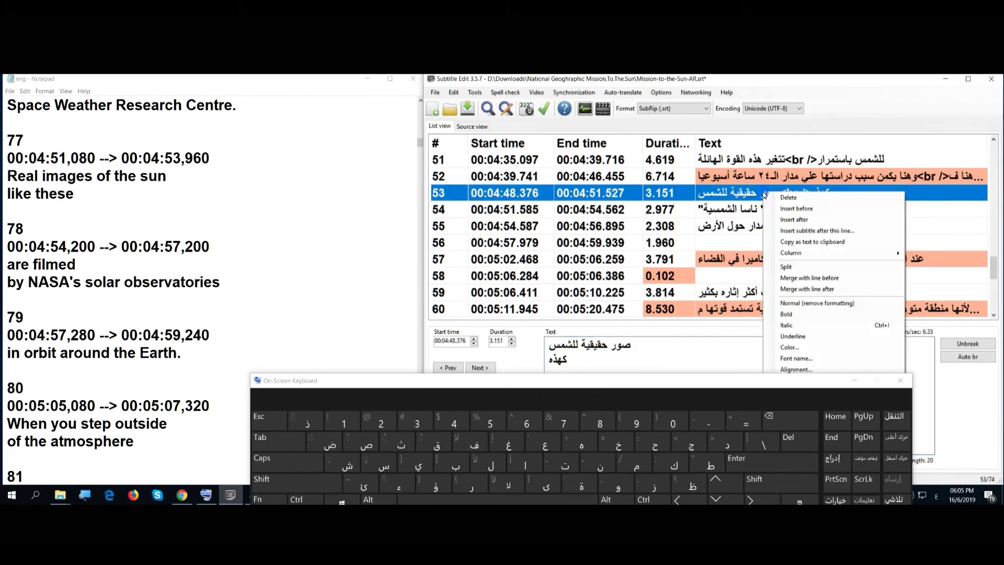
pyautogui.click(813, 289)
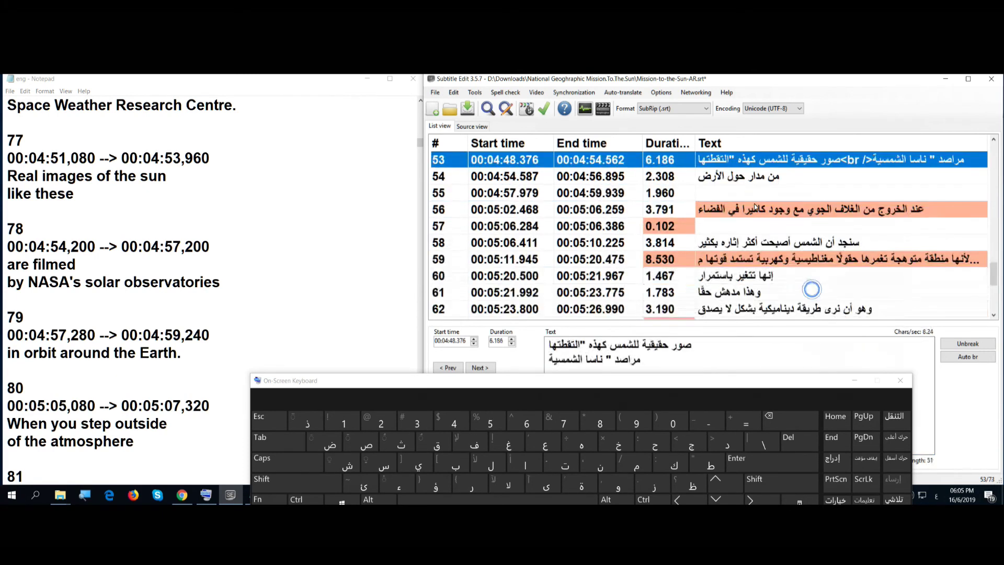
pyautogui.rightClick(756, 163)
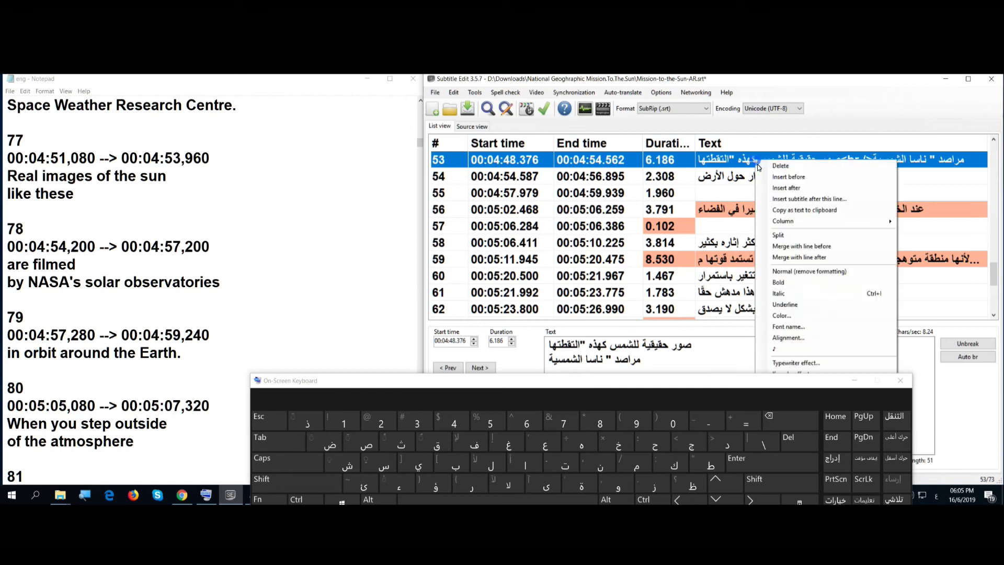
pyautogui.click(799, 257)
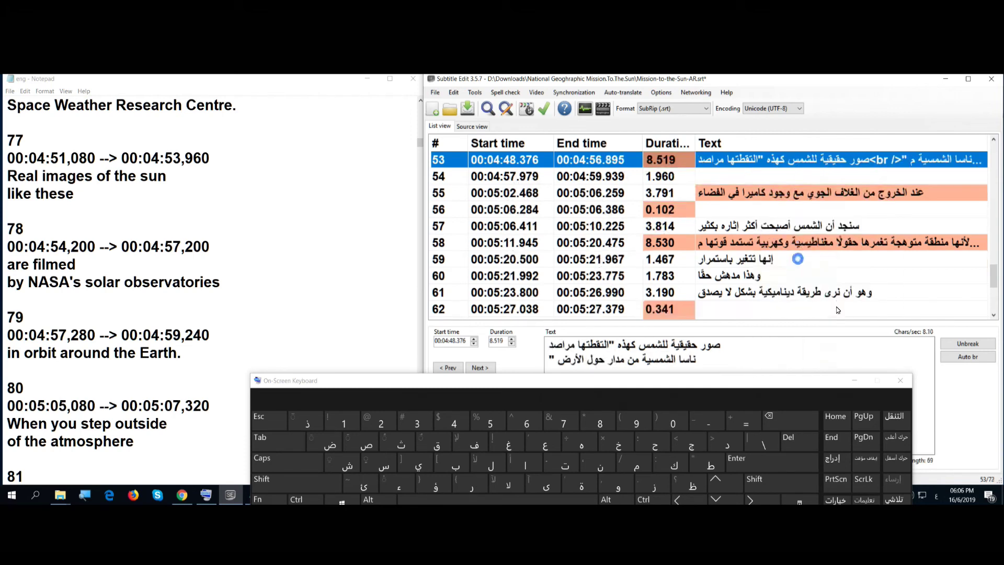
# Step: Remove both quotation marks and the trailing space from the text of merged subtitle 53
pyautogui.click(617, 362)
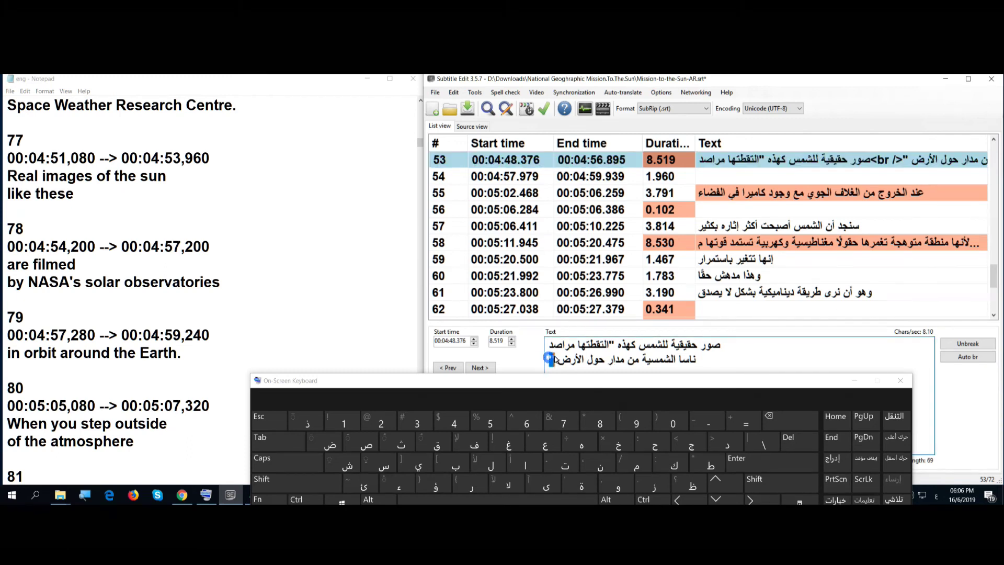
pyautogui.click(804, 426)
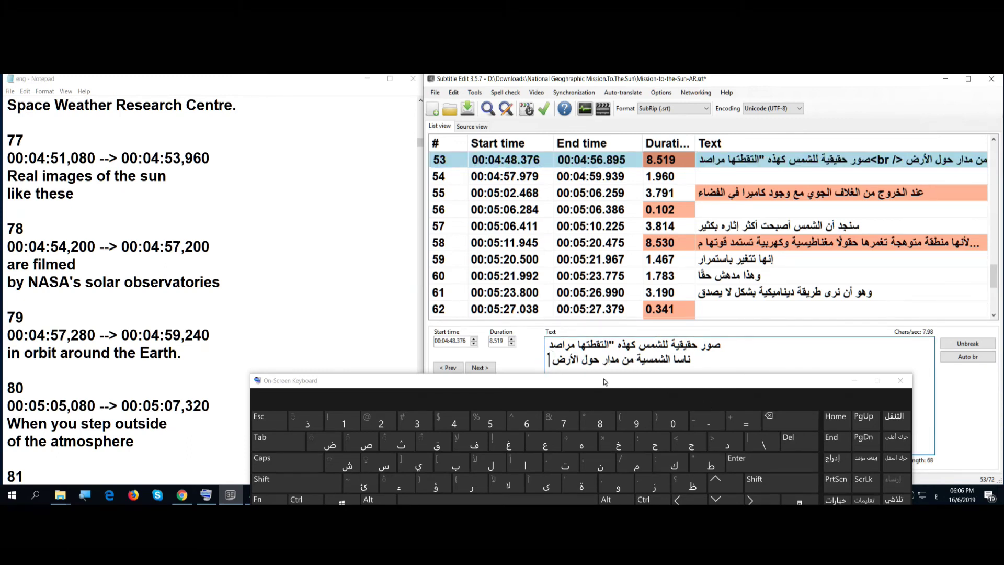
pyautogui.tripleClick(551, 360)
pyautogui.click(551, 360)
pyautogui.click(789, 421)
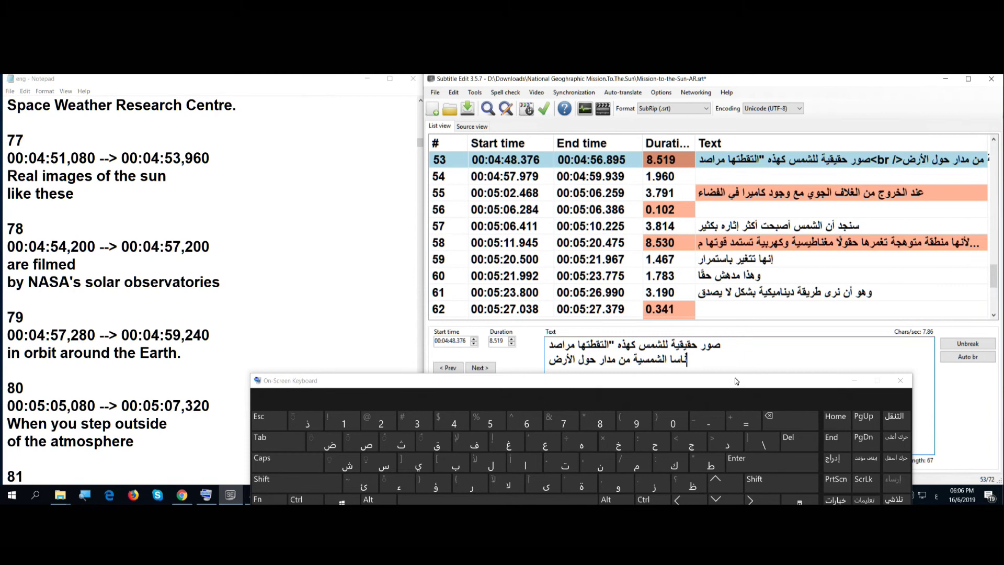
pyautogui.click(611, 345)
pyautogui.moveTo(608, 345); pyautogui.dragTo(615, 345)
pyautogui.click(779, 423)
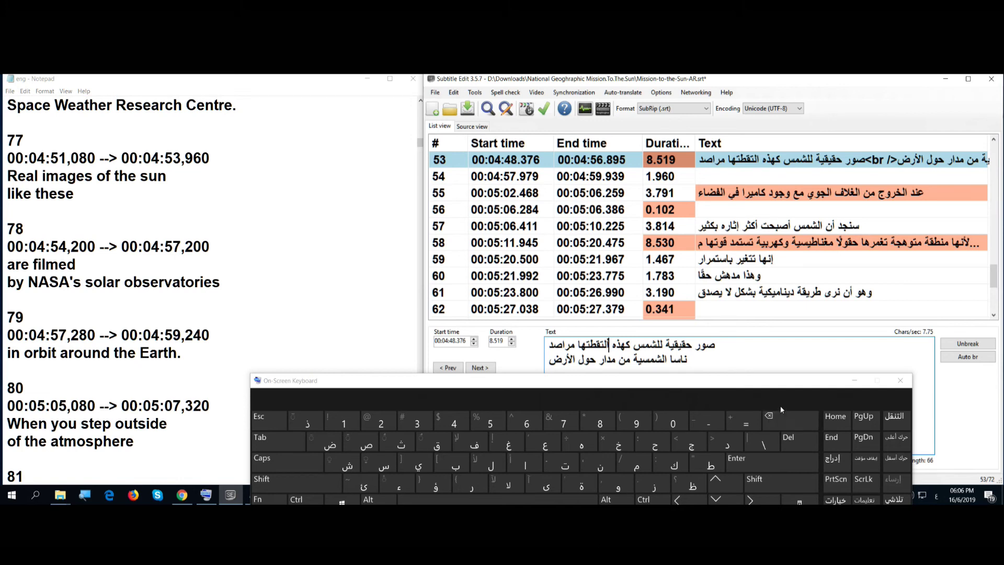
# Step: Check subtitles 55 and 57 against English entries 80 to 82 and correct "إثاره" in subtitle 57 to "إثارة"
pyautogui.click(133, 243)
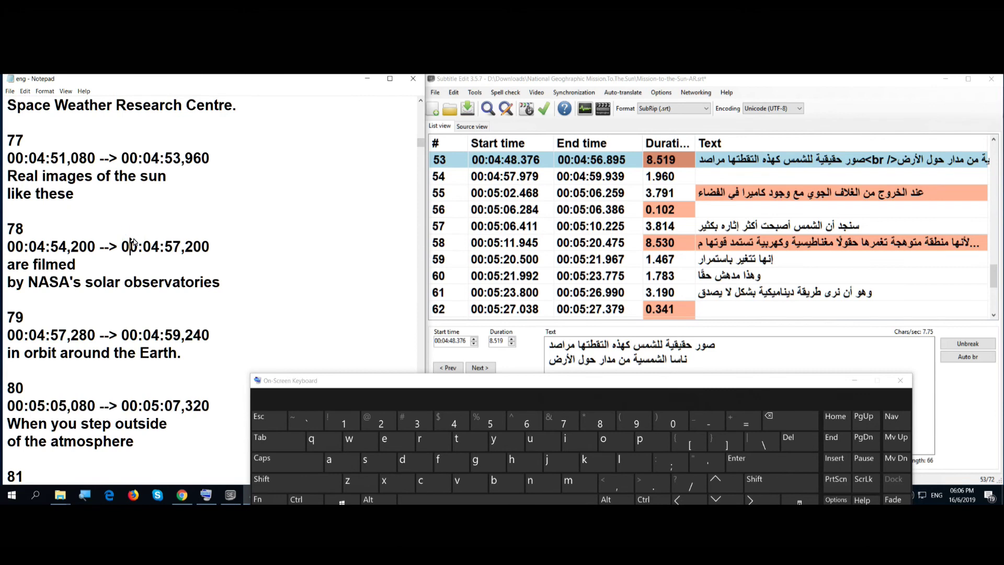
pyautogui.scroll(-3, 134, 242)
pyautogui.scroll(-2, 134, 243)
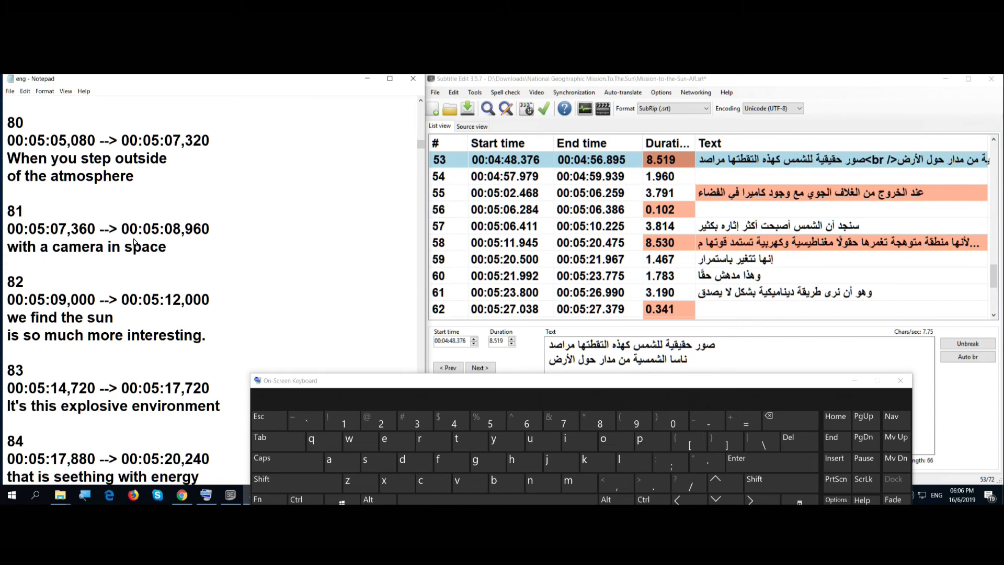
pyautogui.click(786, 192)
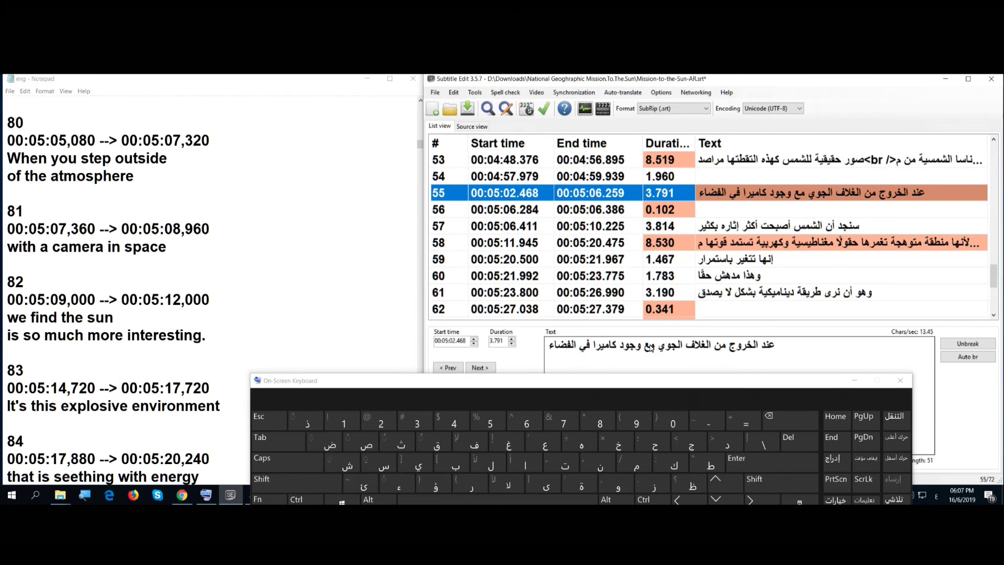
pyautogui.click(794, 229)
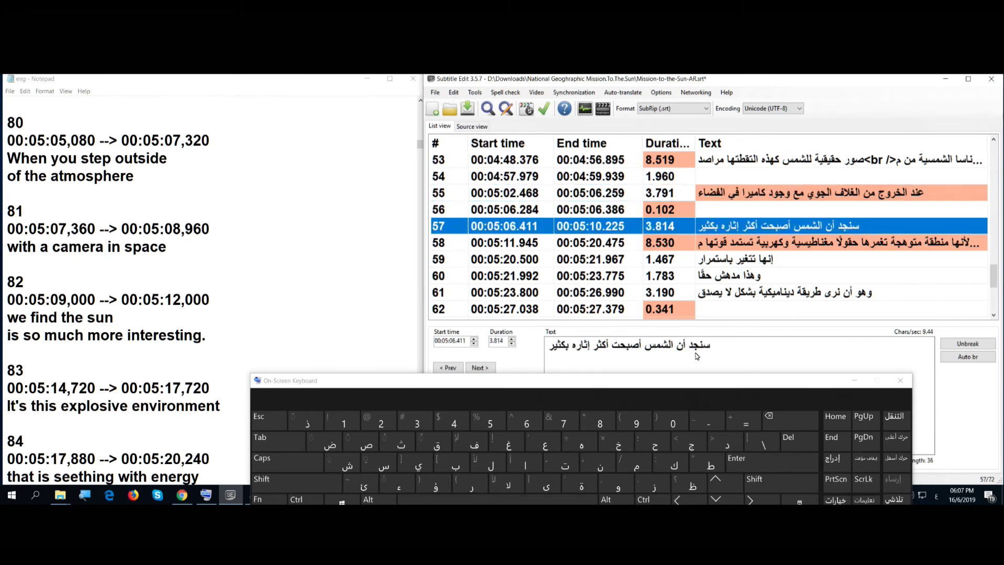
pyautogui.click(574, 345)
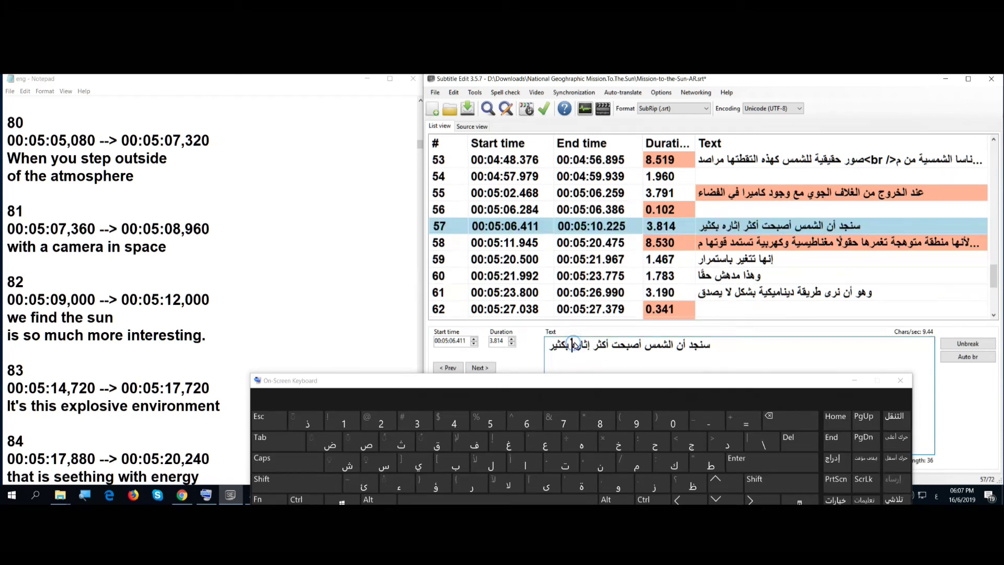
pyautogui.click(784, 421)
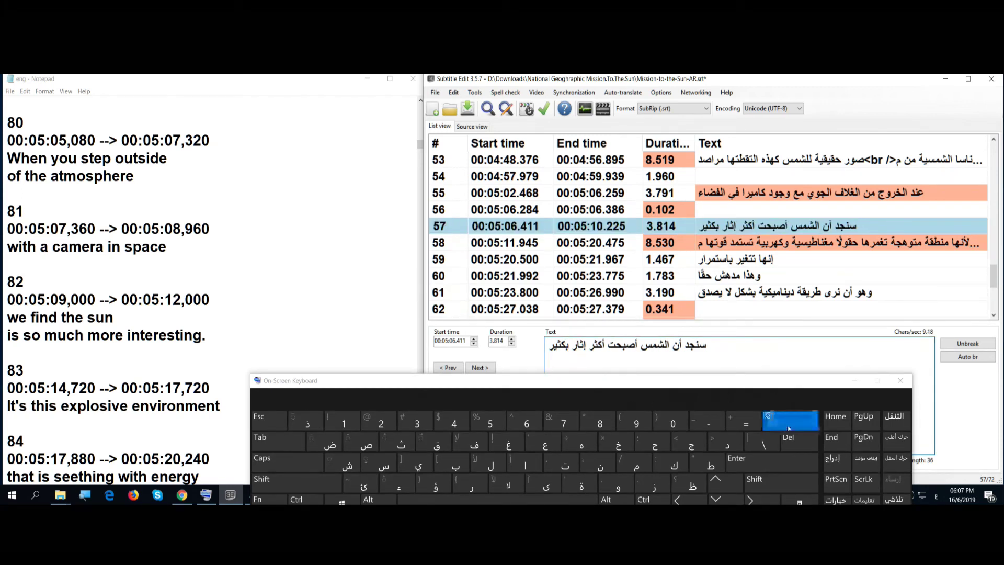
pyautogui.click(595, 489)
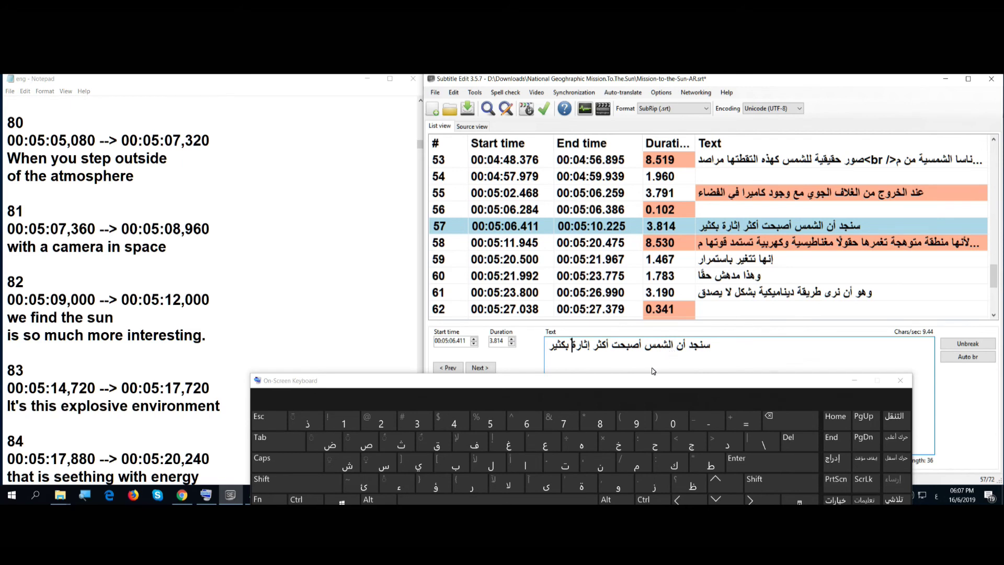
# Step: Replace the final word "بكثير" of subtitle 57 with "للاهتمام"
pyautogui.click(717, 348)
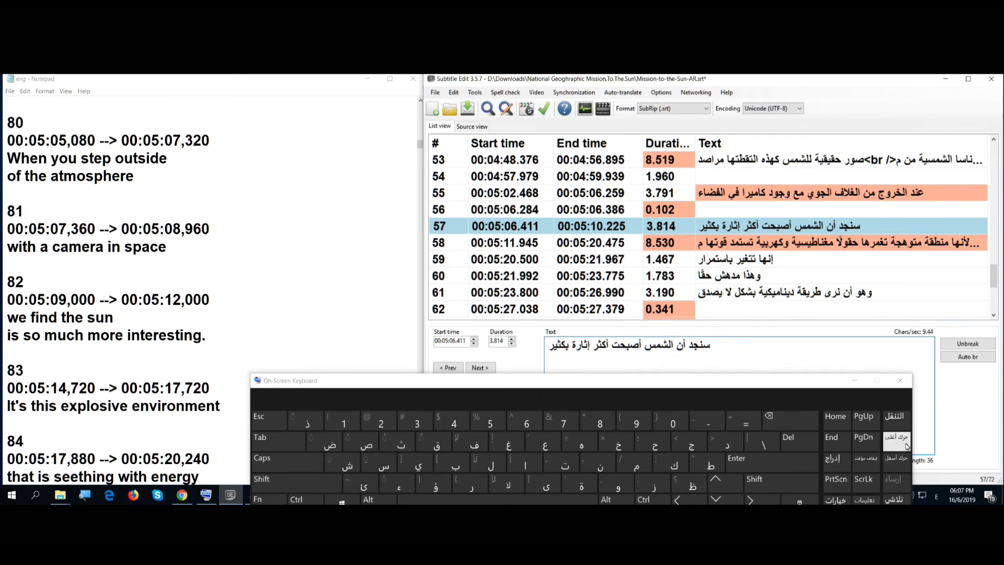
pyautogui.click(791, 427)
pyautogui.click(791, 427)
pyautogui.click(791, 427)
pyautogui.click(791, 427)
pyautogui.click(791, 427)
pyautogui.click(491, 465)
pyautogui.click(508, 482)
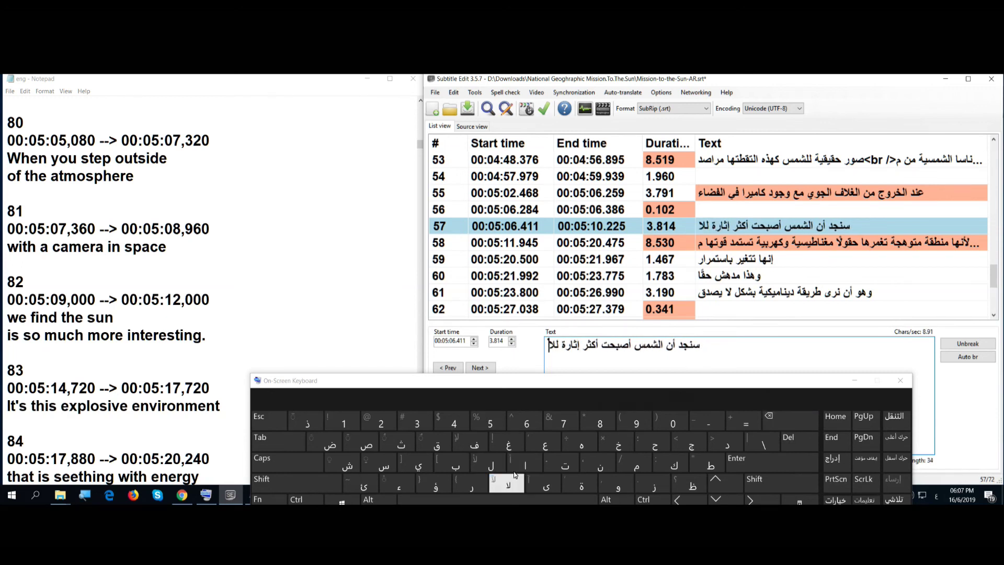
pyautogui.click(582, 443)
pyautogui.click(563, 463)
pyautogui.click(620, 460)
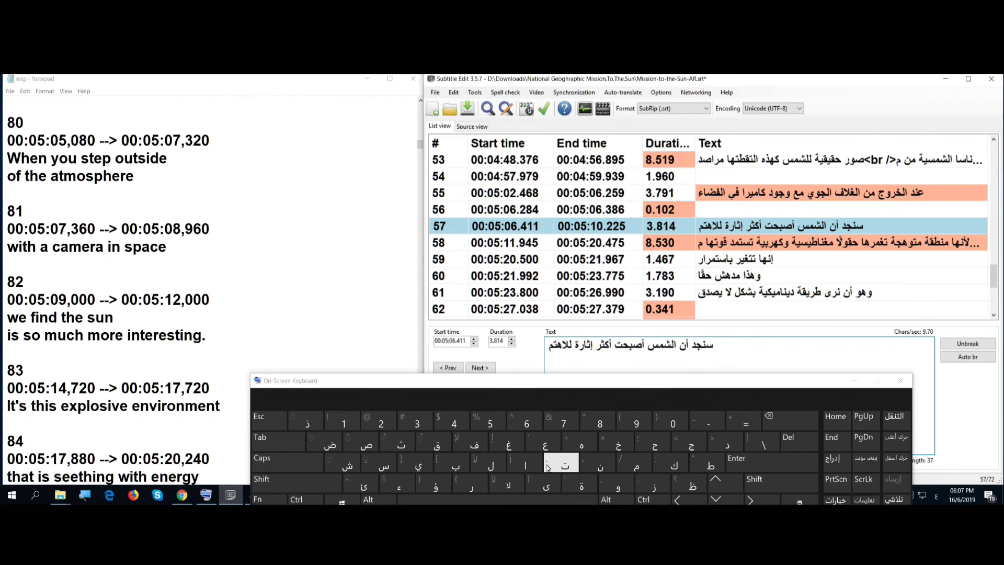
pyautogui.click(525, 463)
pyautogui.click(636, 464)
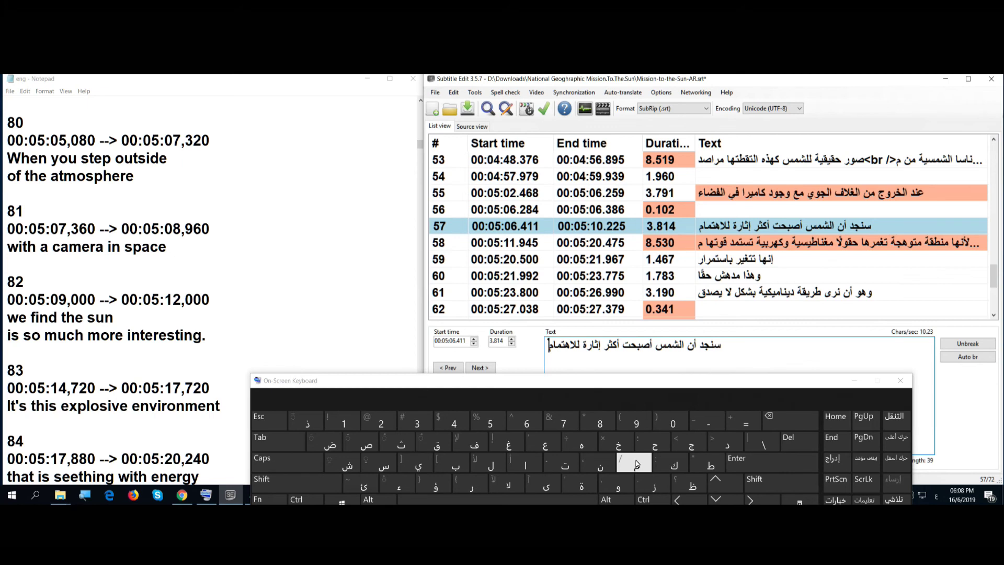
# Step: Merge subtitle 55 with the empty line 56 and subtitle 57 into one subtitle
pyautogui.click(771, 230)
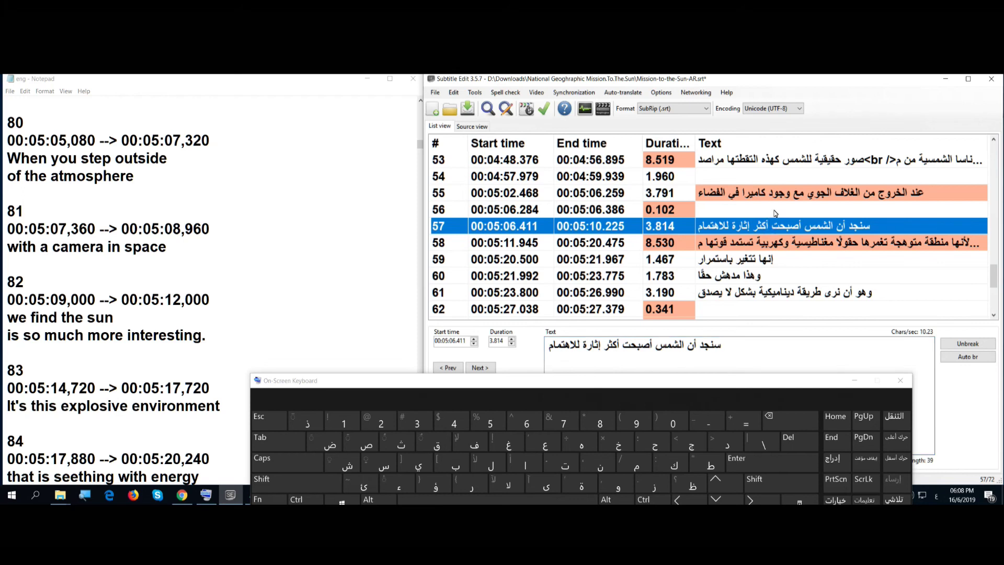
pyautogui.click(779, 193)
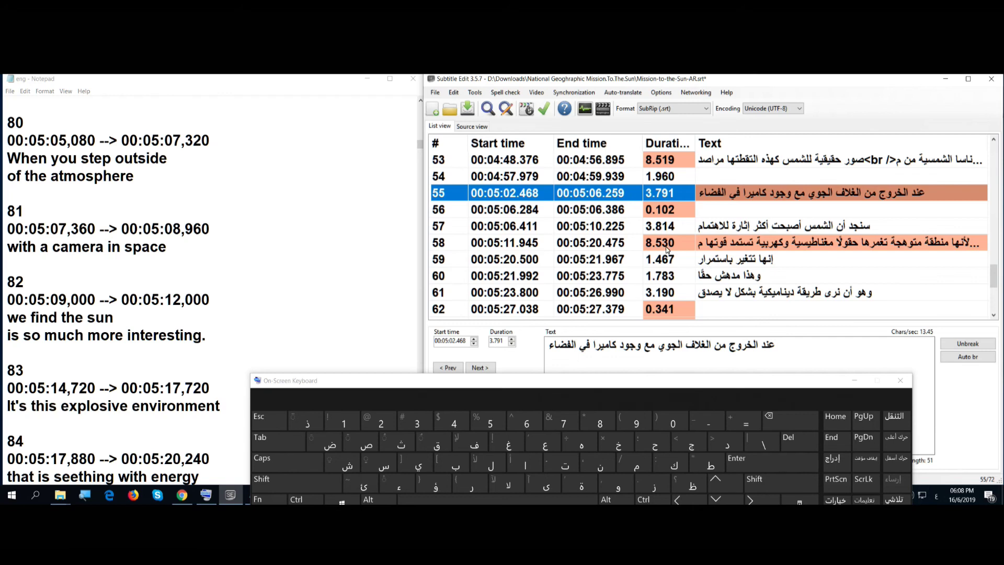
pyautogui.rightClick(740, 195)
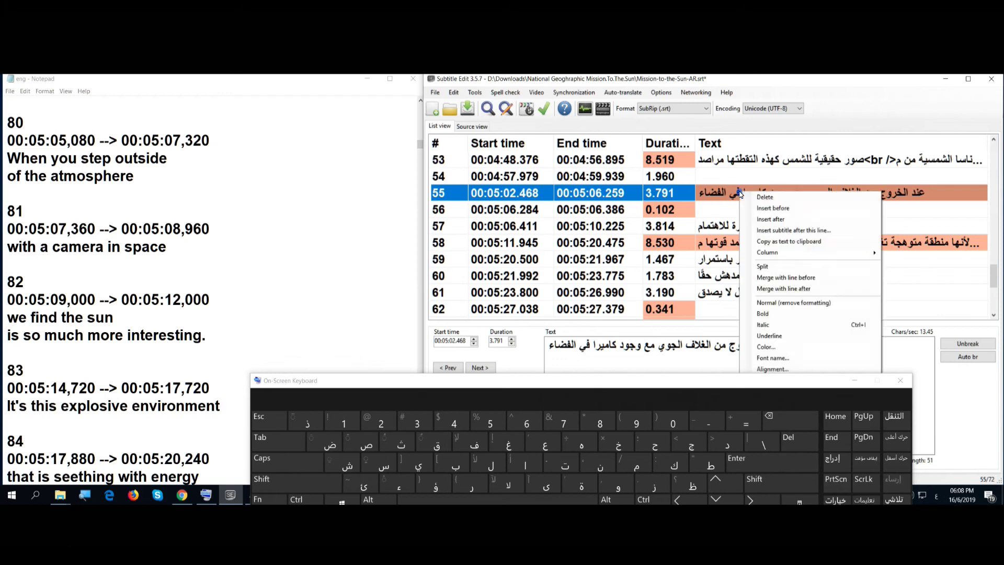
pyautogui.click(781, 289)
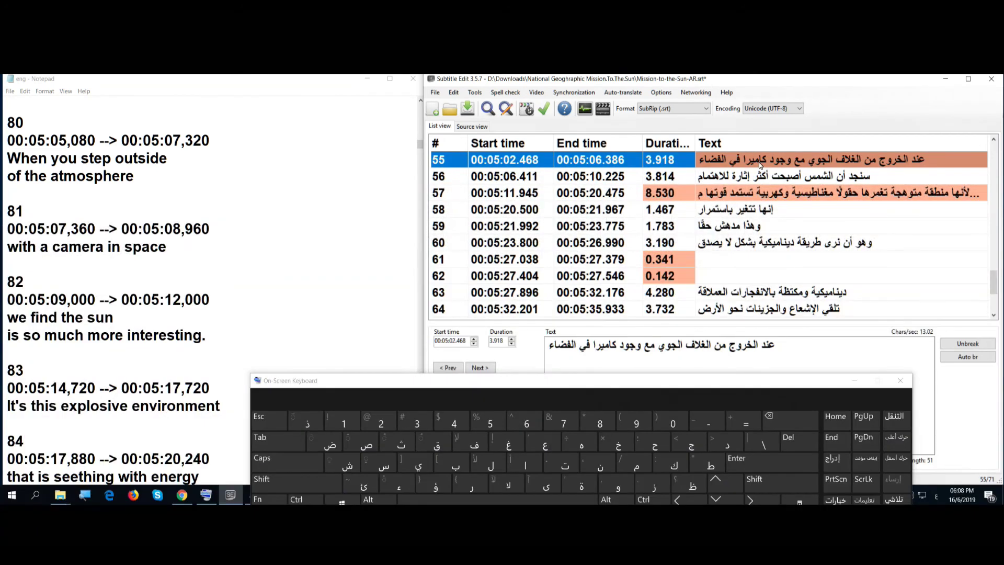
pyautogui.rightClick(760, 162)
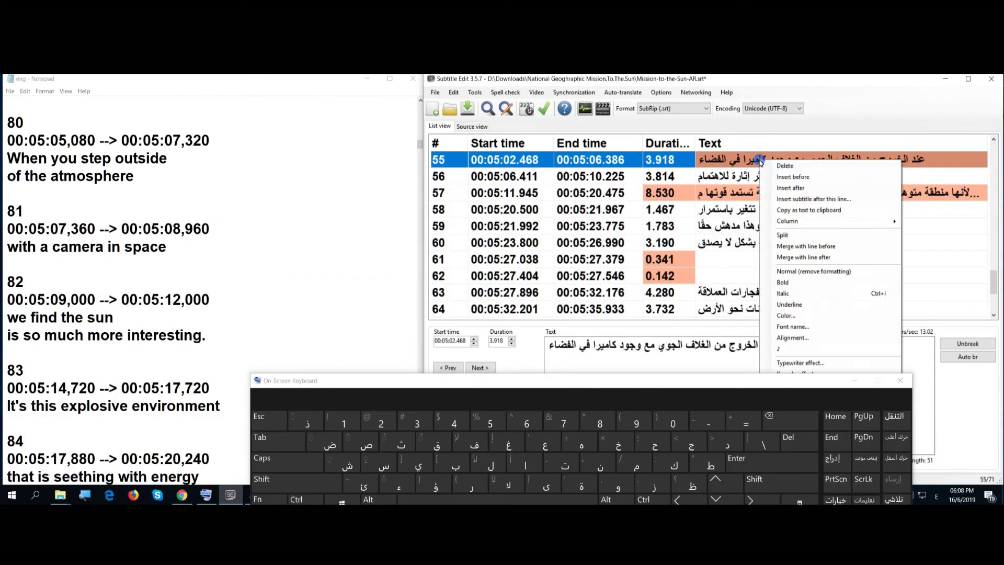
pyautogui.click(794, 258)
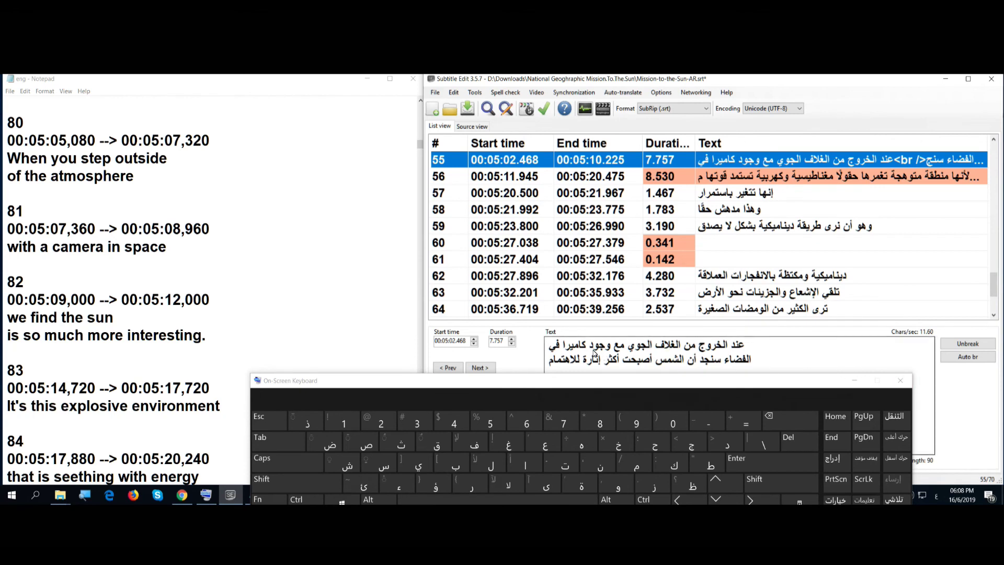
# Step: Insert an Arabic comma after "الفضاء" in the second line of merged subtitle 55
pyautogui.click(729, 367)
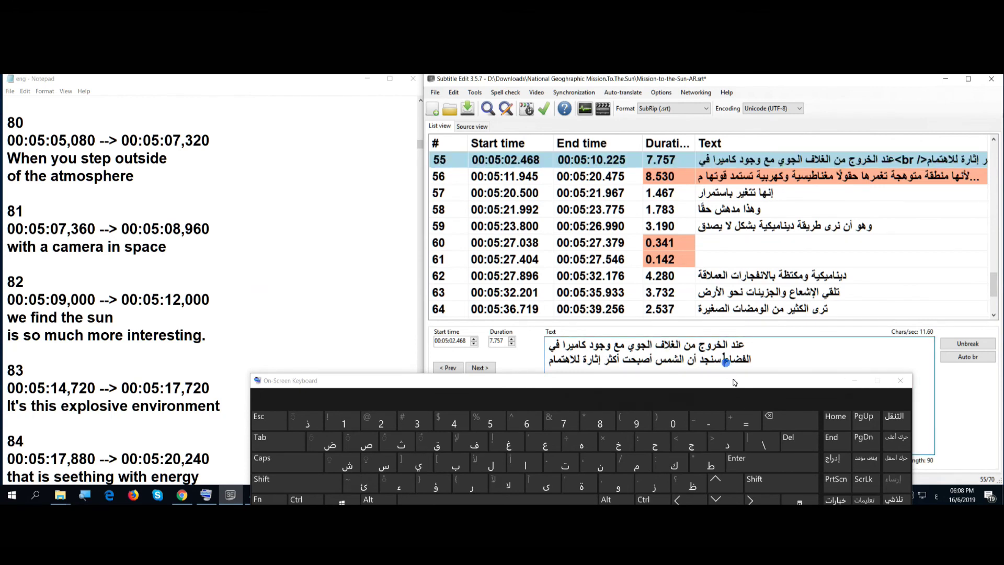
pyautogui.click(773, 491)
pyautogui.click(637, 478)
# Step: Compare Arabic subtitle 56 and the lines after it with English entries 83 to 87 in the Notepad transcript
pyautogui.click(740, 182)
pyautogui.click(152, 211)
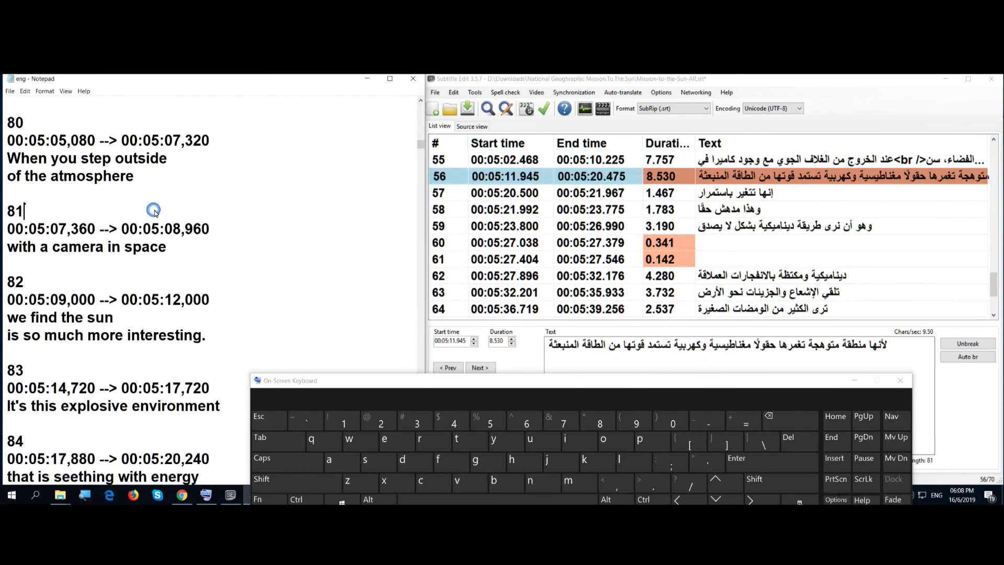
pyautogui.scroll(-2, 153, 211)
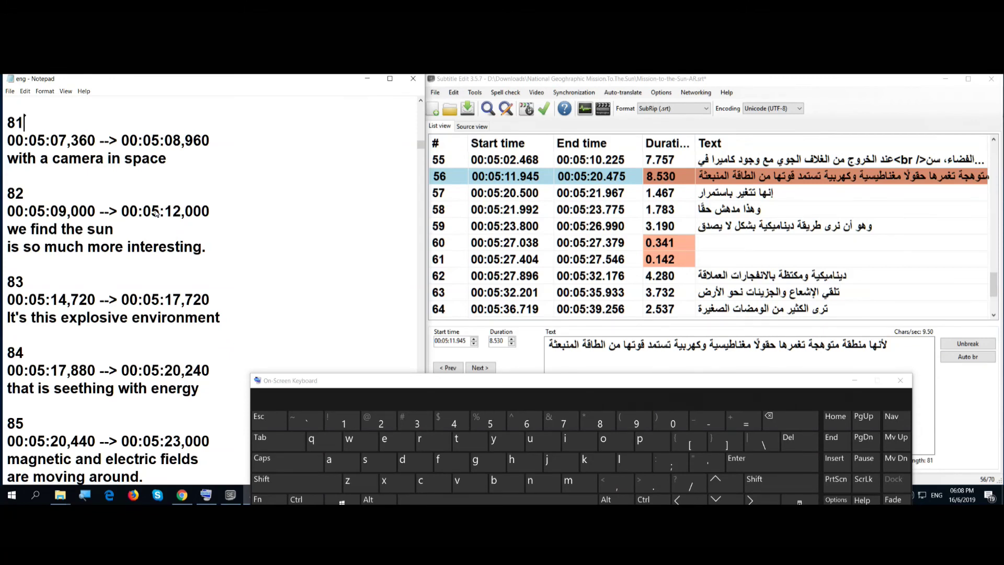
pyautogui.scroll(-2, 155, 213)
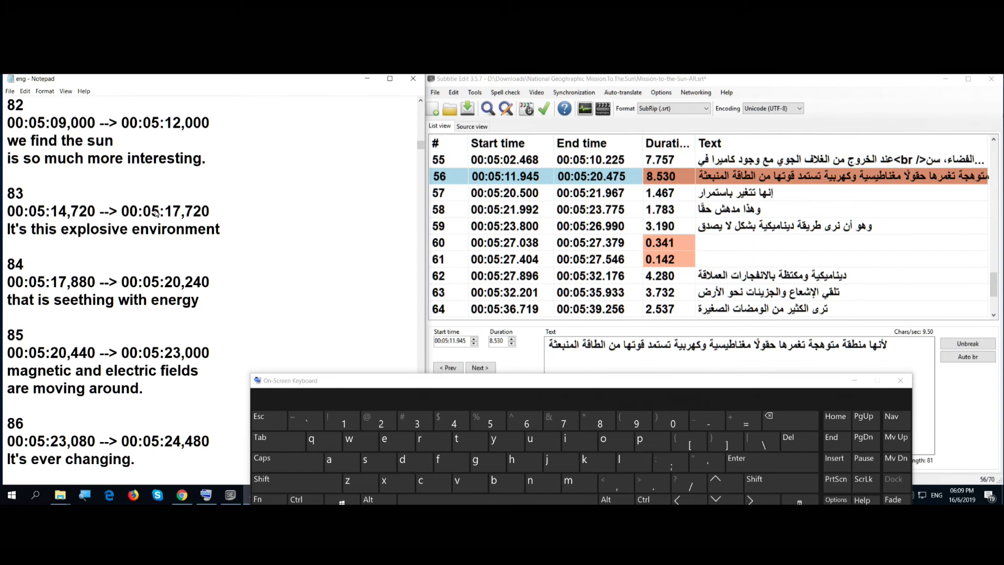
pyautogui.scroll(-2, 155, 213)
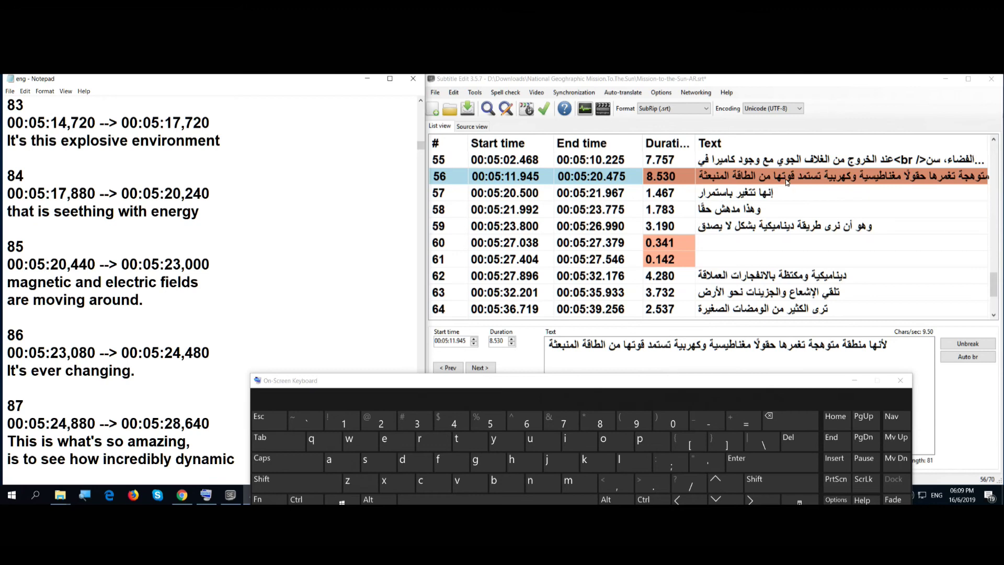
# Step: Break Arabic subtitle 56 automatically into two lines, and review it against the English entries and subtitle 55
pyautogui.click(787, 182)
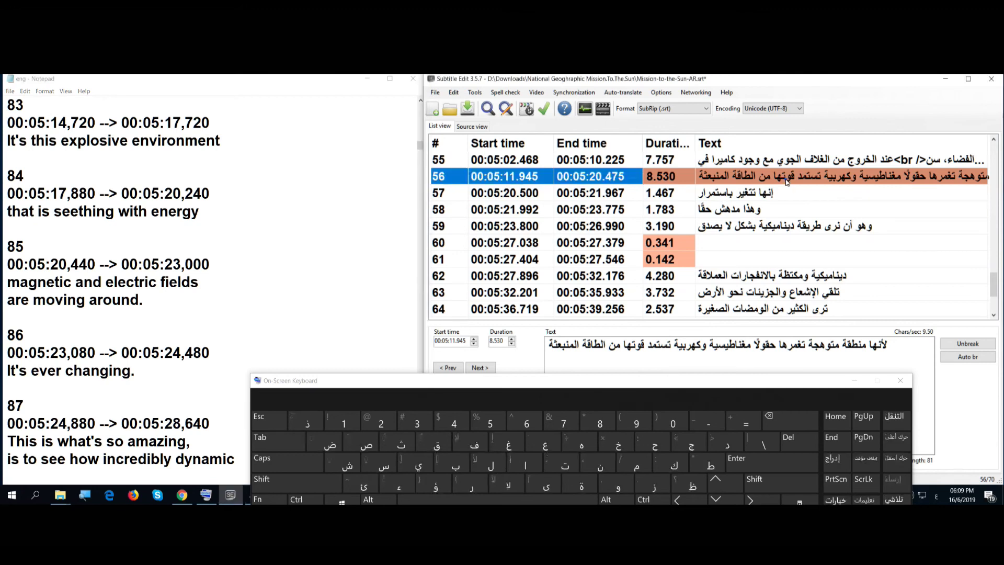
pyautogui.click(965, 358)
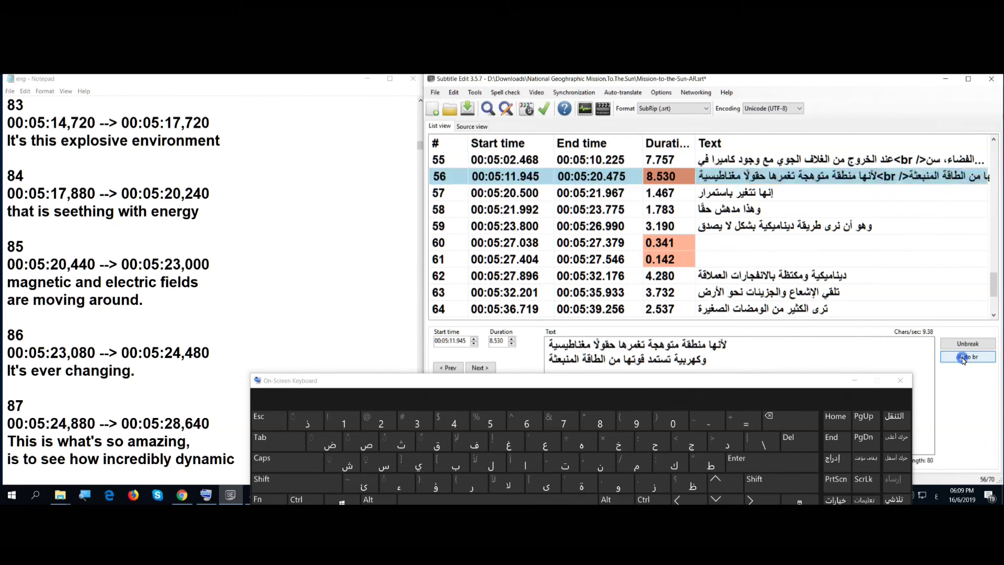
pyautogui.click(235, 261)
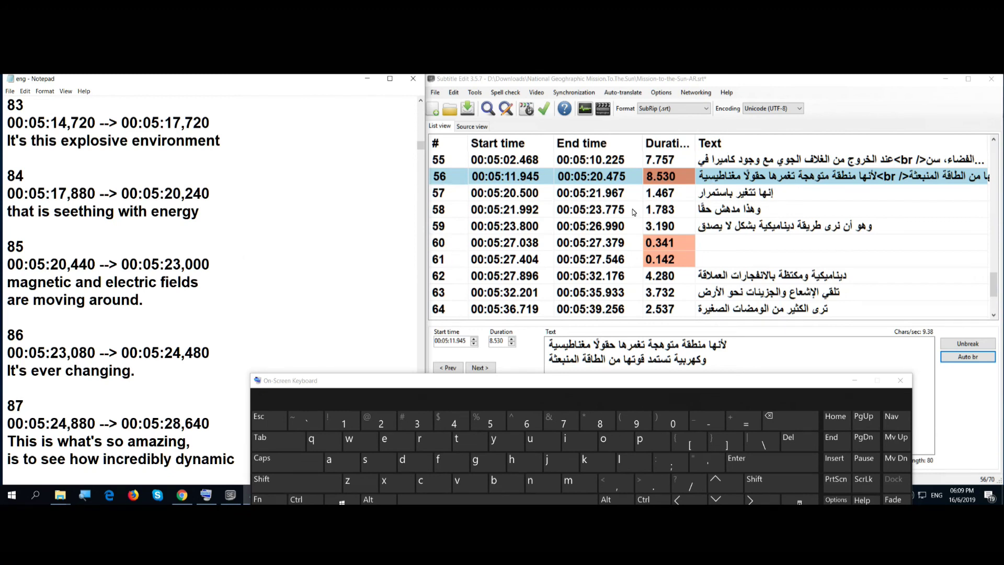
pyautogui.click(805, 160)
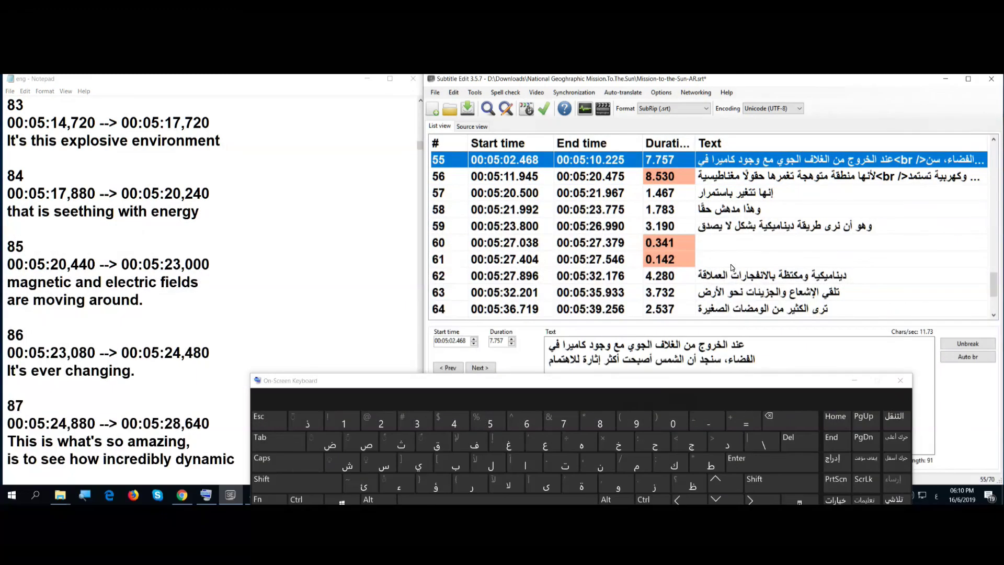
# Step: Remove the tanween mark from "حقولًا" in the first line of subtitle 56 so it reads "حقولا"
pyautogui.click(789, 176)
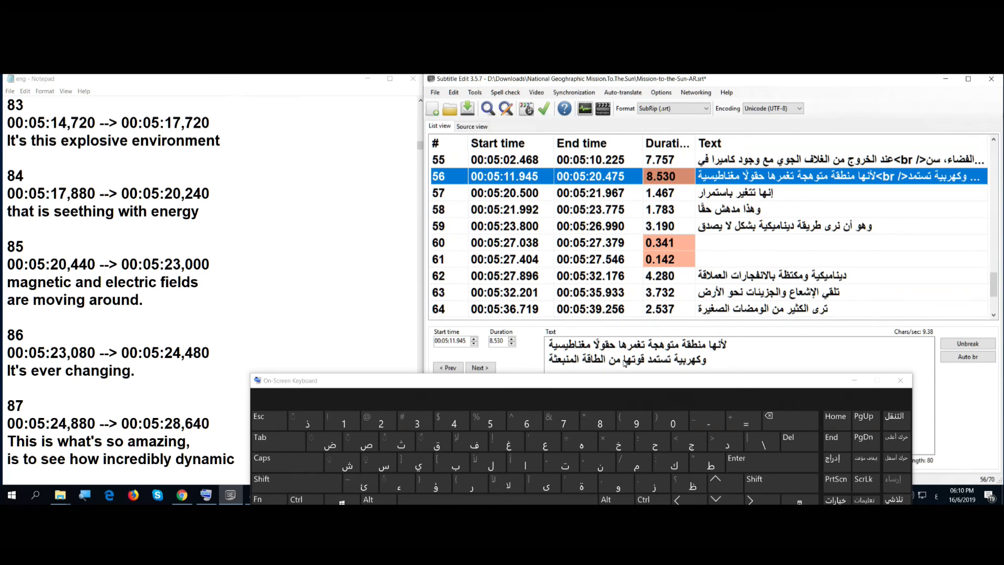
pyautogui.click(597, 344)
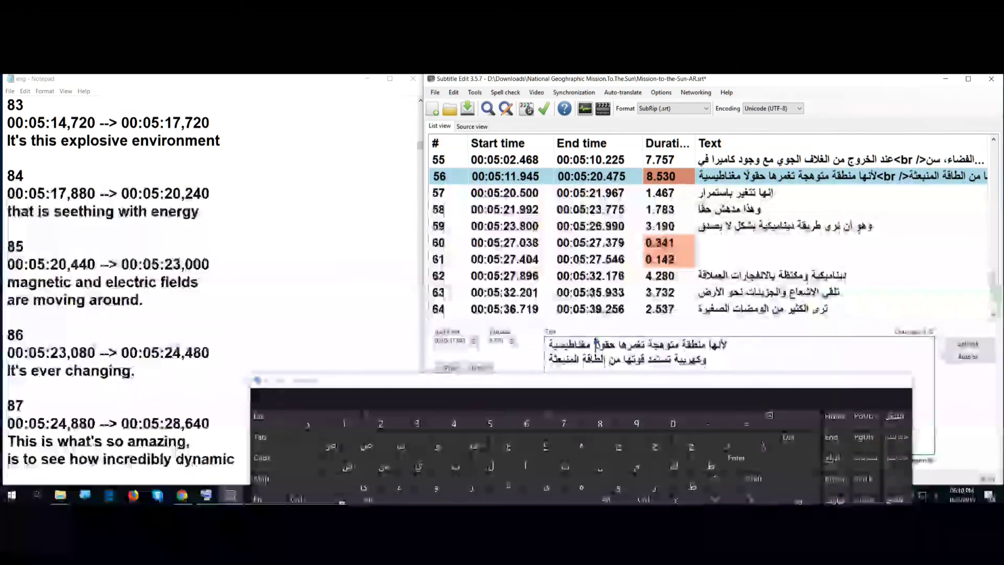
pyautogui.click(808, 430)
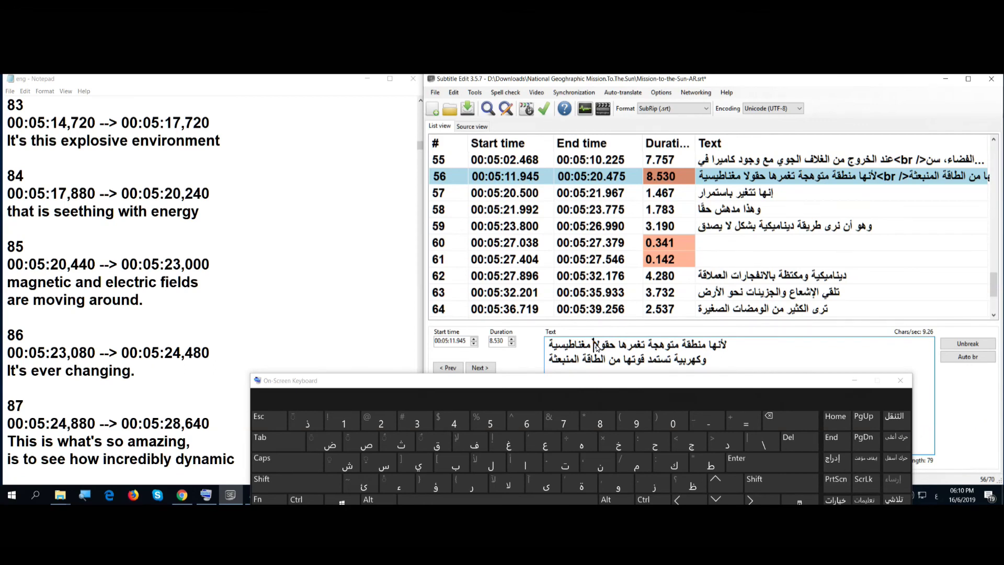
# Step: Compare Arabic subtitles 57 to 61 with English entries 85 to 89 in the Notepad transcript
pyautogui.click(442, 258)
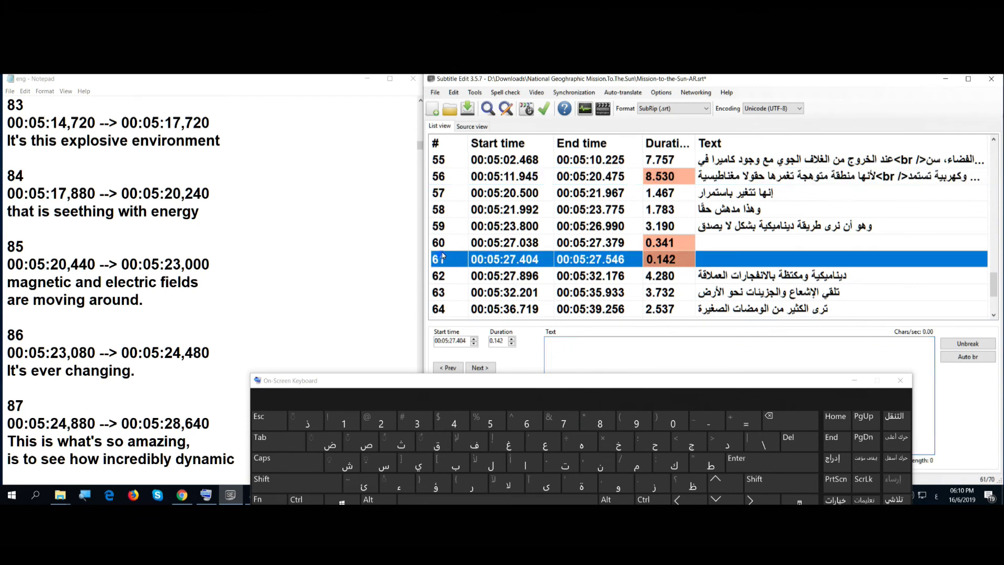
pyautogui.click(105, 329)
pyautogui.scroll(-2, 108, 324)
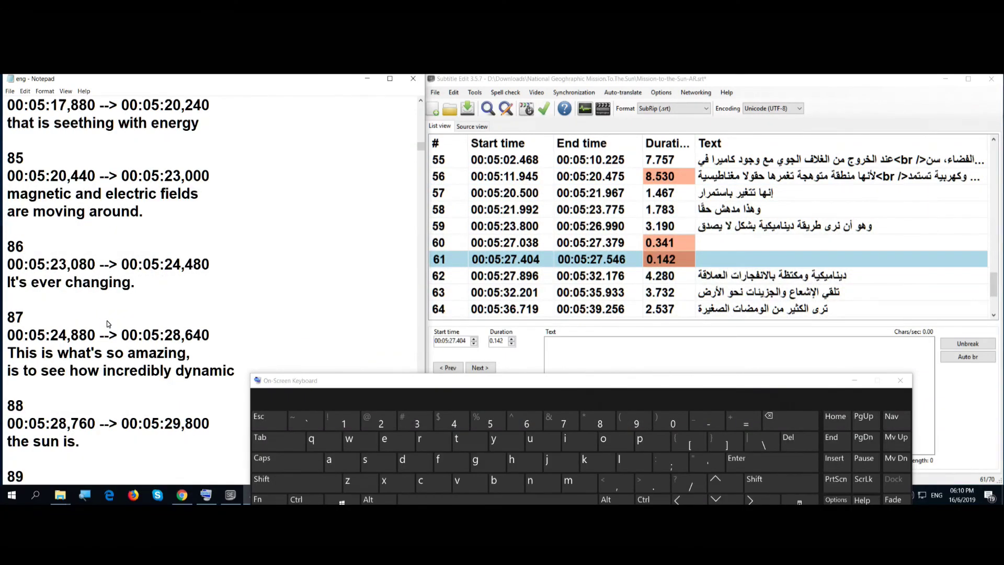
pyautogui.click(717, 195)
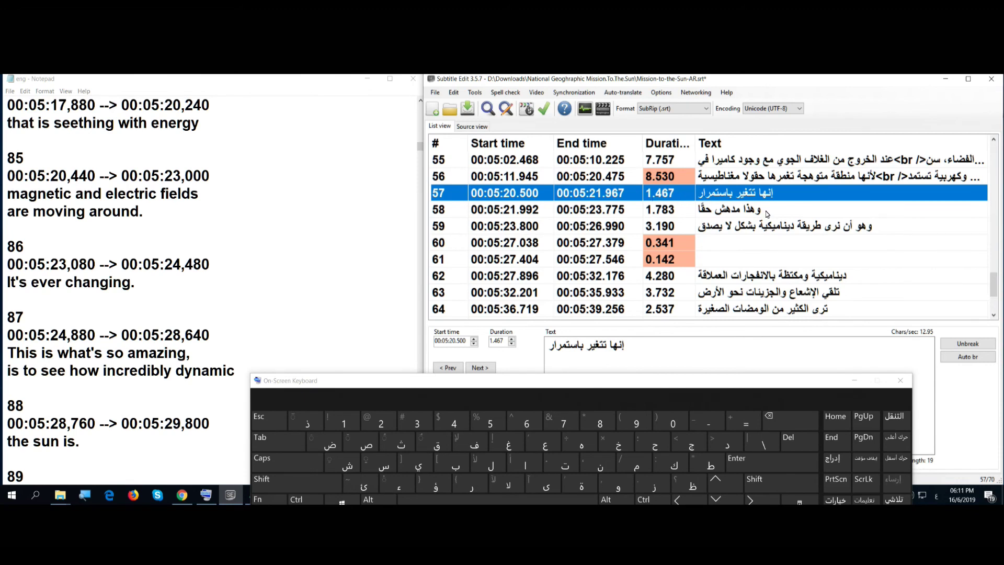
pyautogui.click(150, 243)
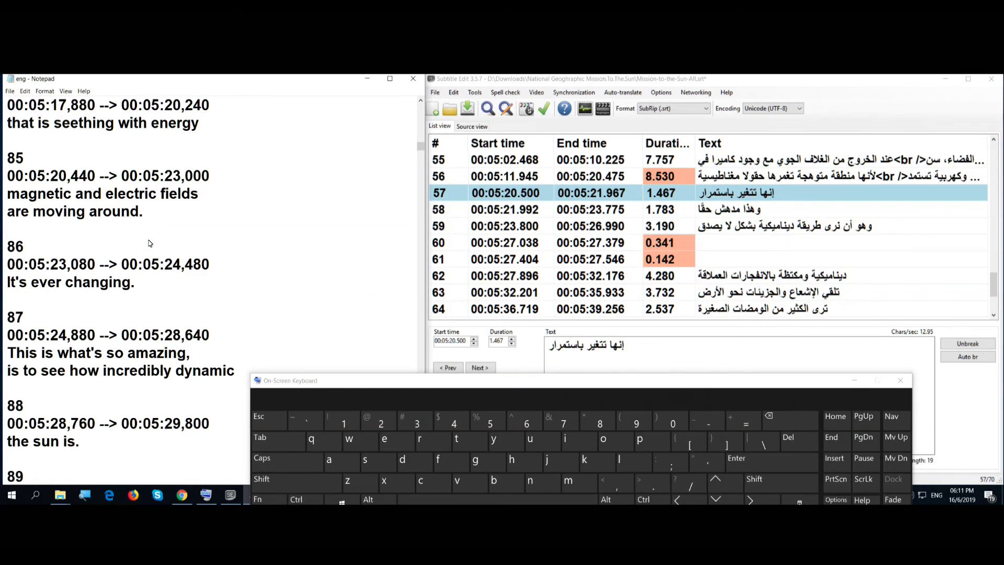
pyautogui.scroll(-2, 150, 243)
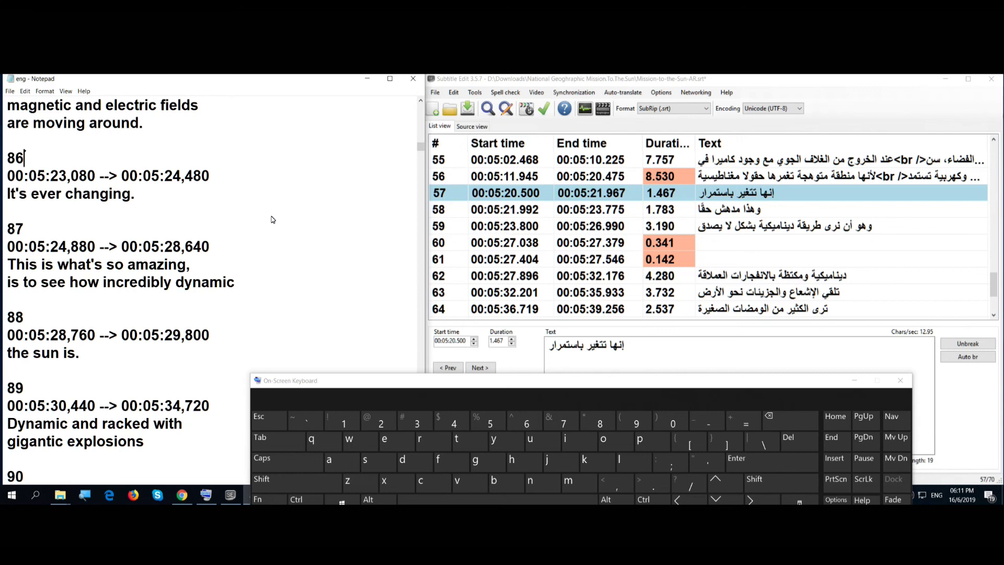
pyautogui.click(803, 232)
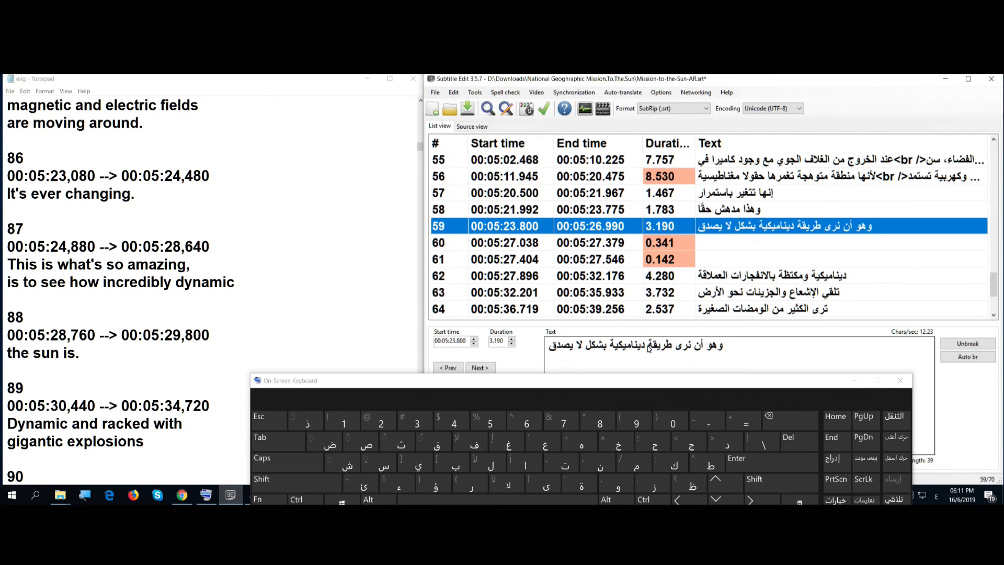
# Step: Copy the word "dynamic" from English entry 87 and look it up in the Almaany Arabic-English dictionary in Chrome
pyautogui.doubleClick(211, 289)
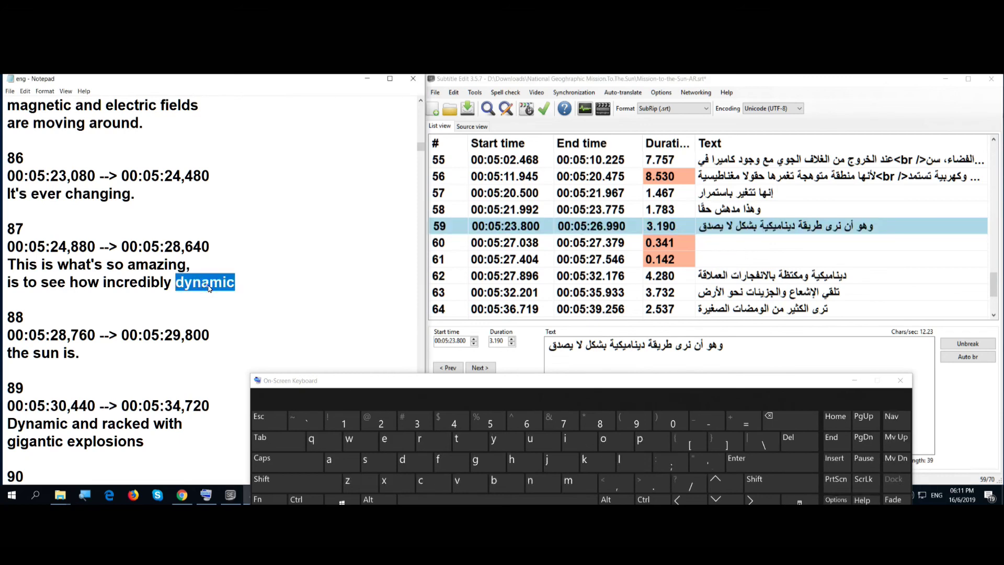
pyautogui.rightClick(208, 285)
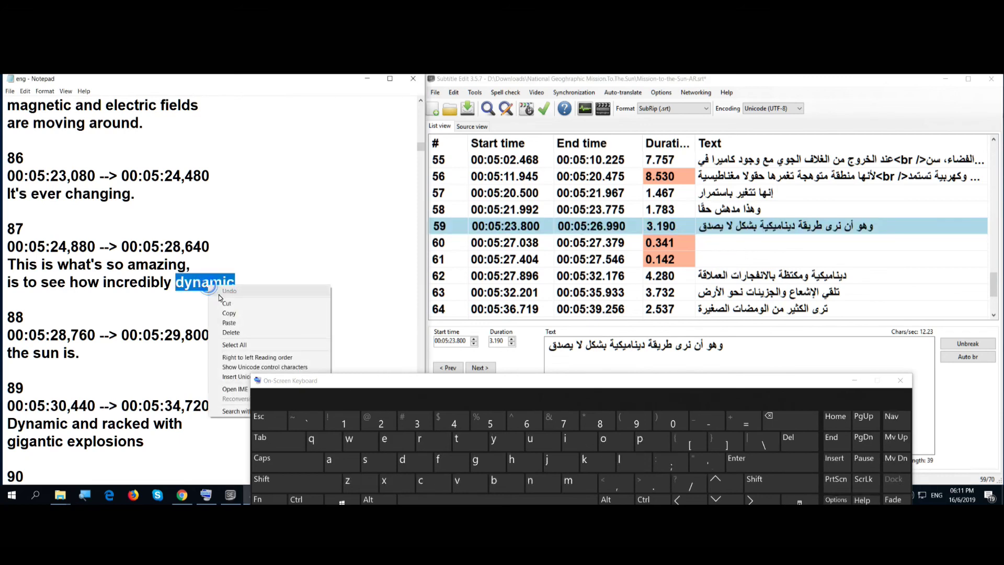
pyautogui.click(236, 316)
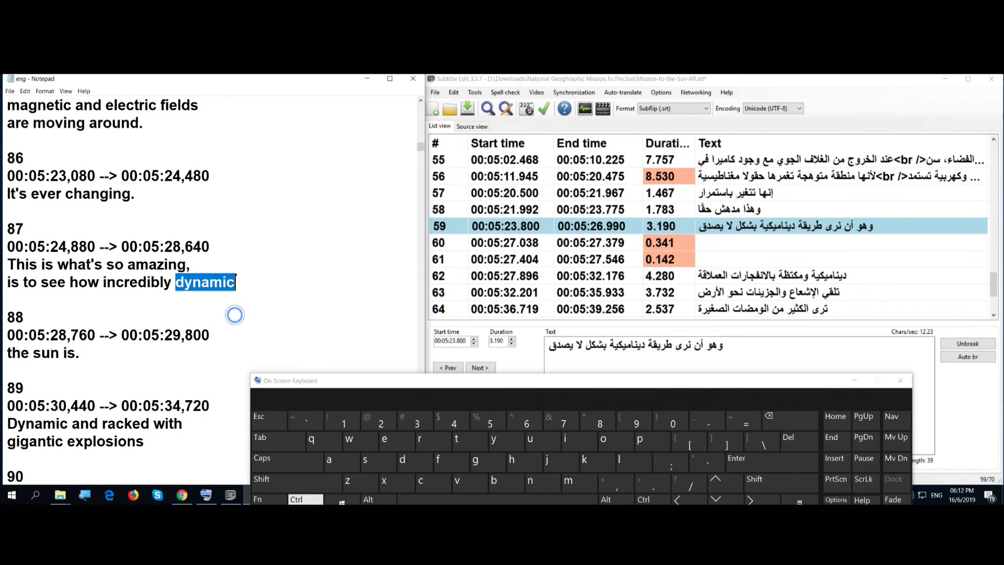
pyautogui.click(190, 500)
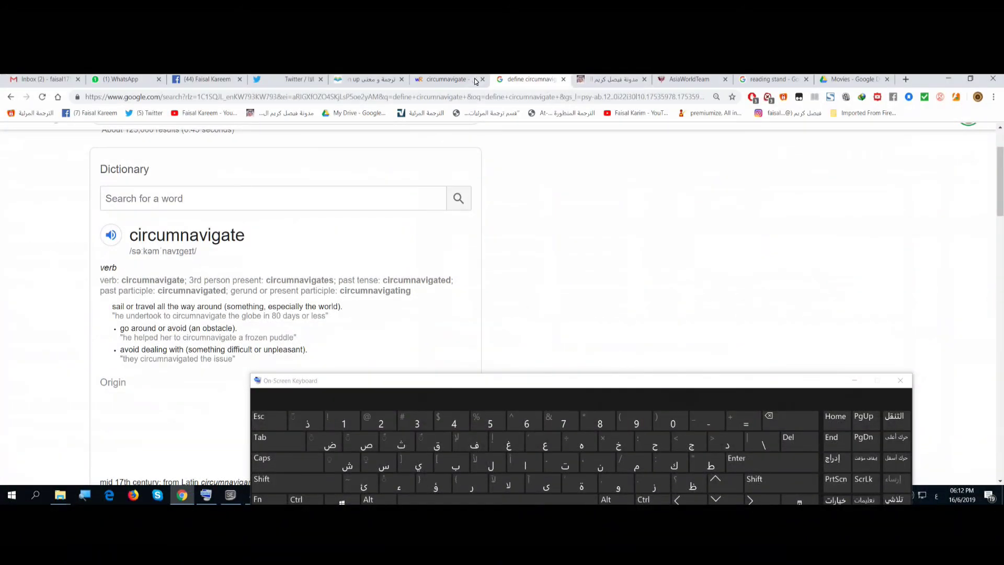
pyautogui.click(369, 79)
pyautogui.tripleClick(548, 146)
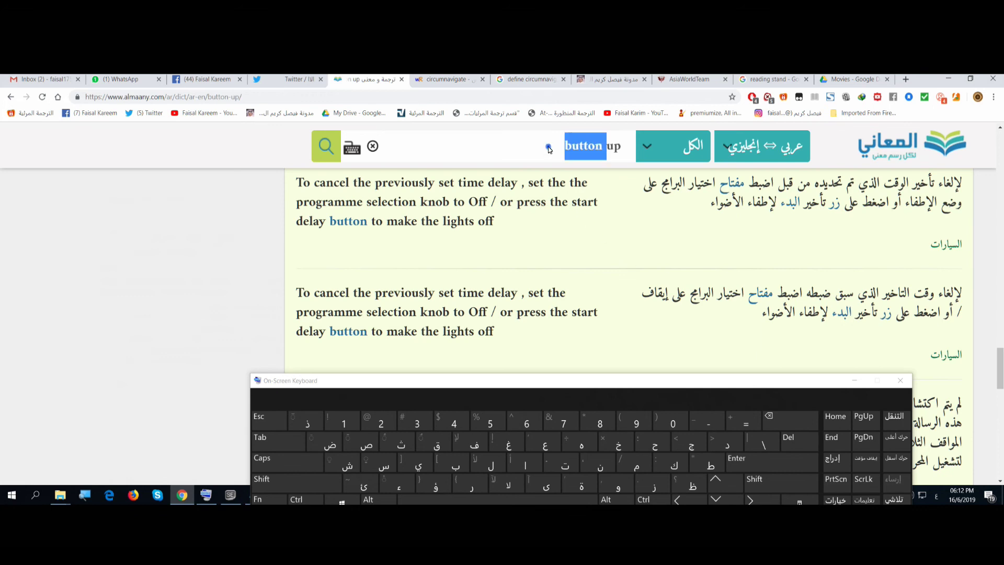
pyautogui.rightClick(548, 146)
pyautogui.click(571, 194)
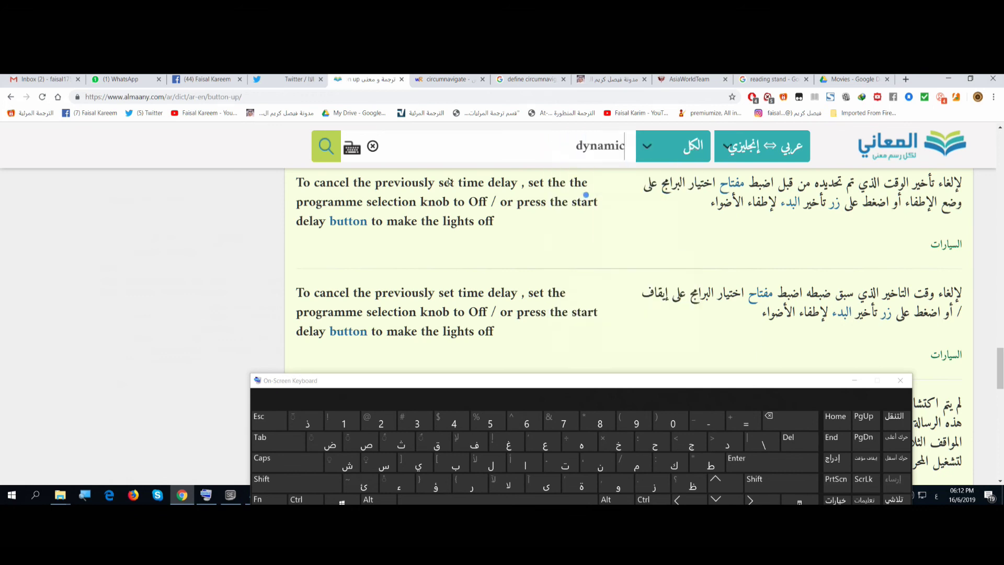
pyautogui.click(335, 151)
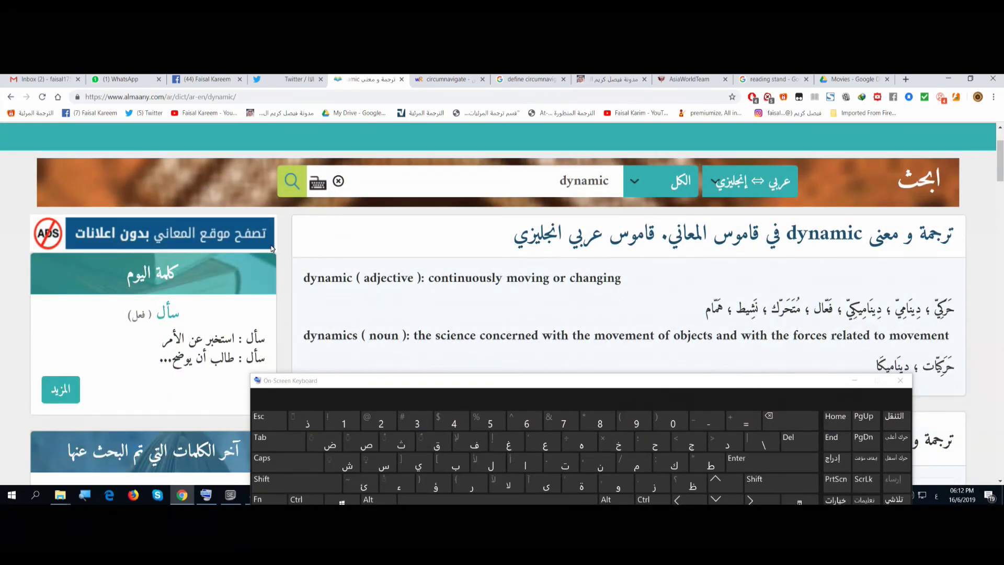
# Step: Examine the Arabic equivalents of "dynamic", highlight "حركي", and return to the subtitles in Subtitle Edit
pyautogui.scroll(-2, 271, 249)
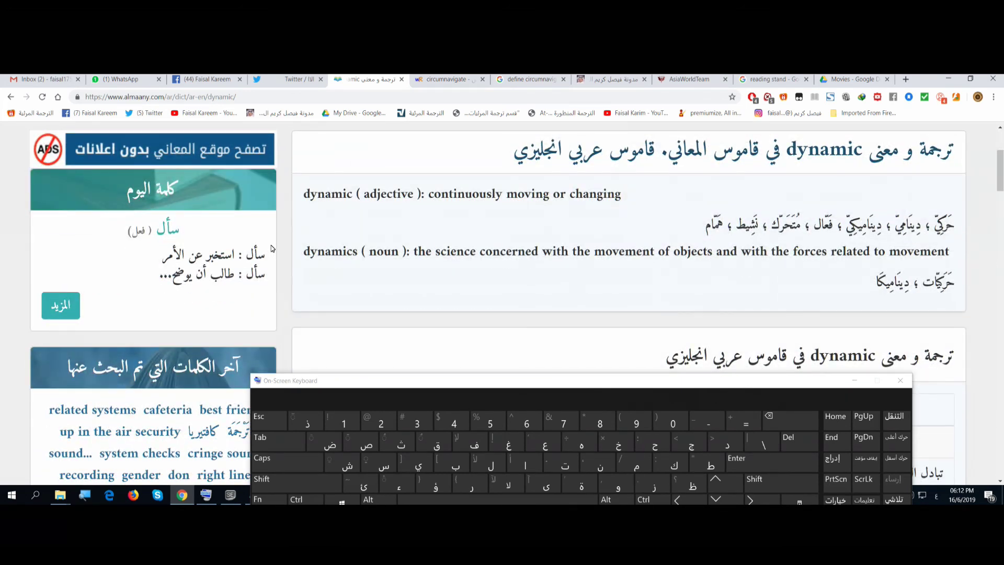
pyautogui.scroll(-4, 272, 248)
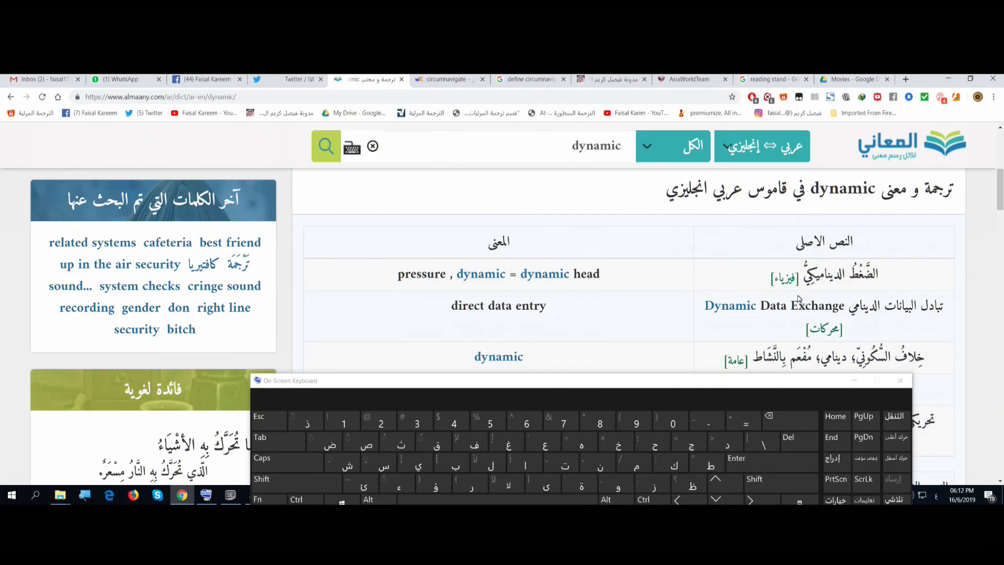
pyautogui.scroll(-2, 441, 303)
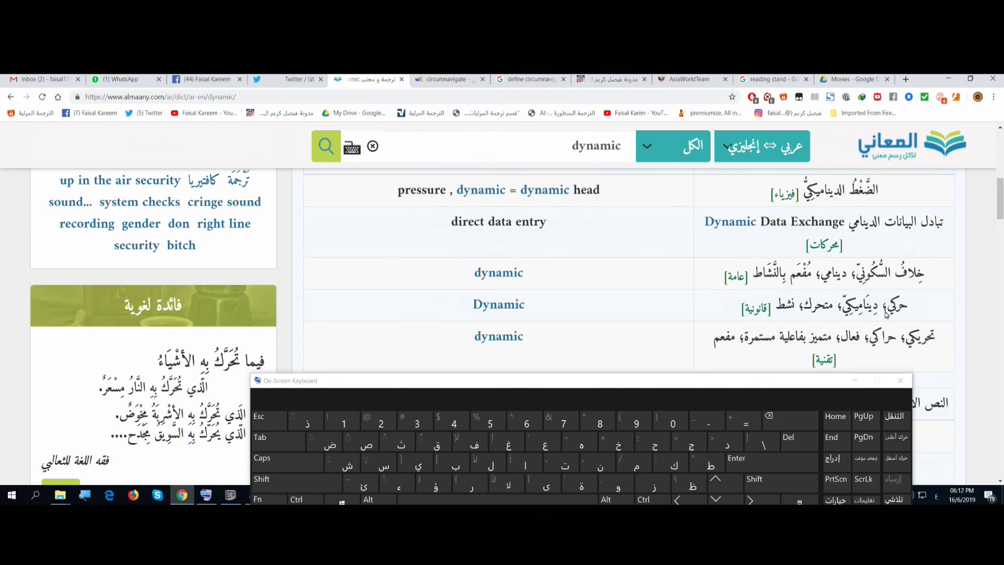
pyautogui.moveTo(889, 308); pyautogui.dragTo(910, 308)
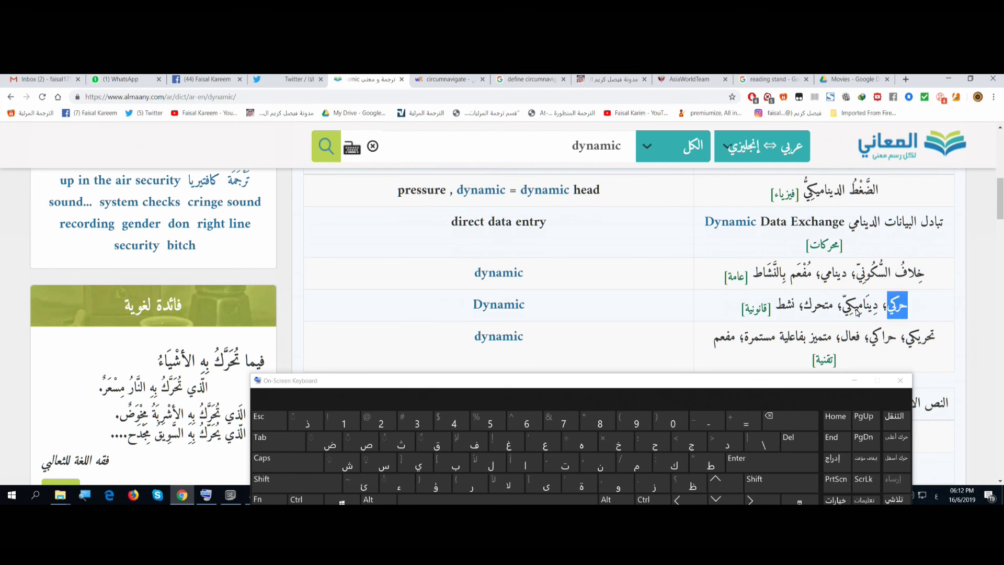
pyautogui.scroll(-2, 857, 312)
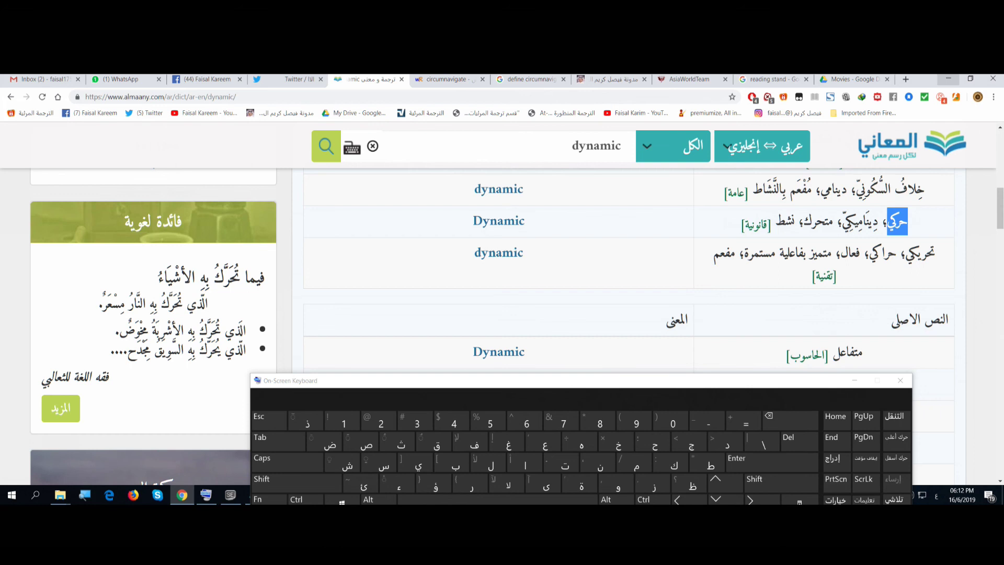
pyautogui.click(948, 78)
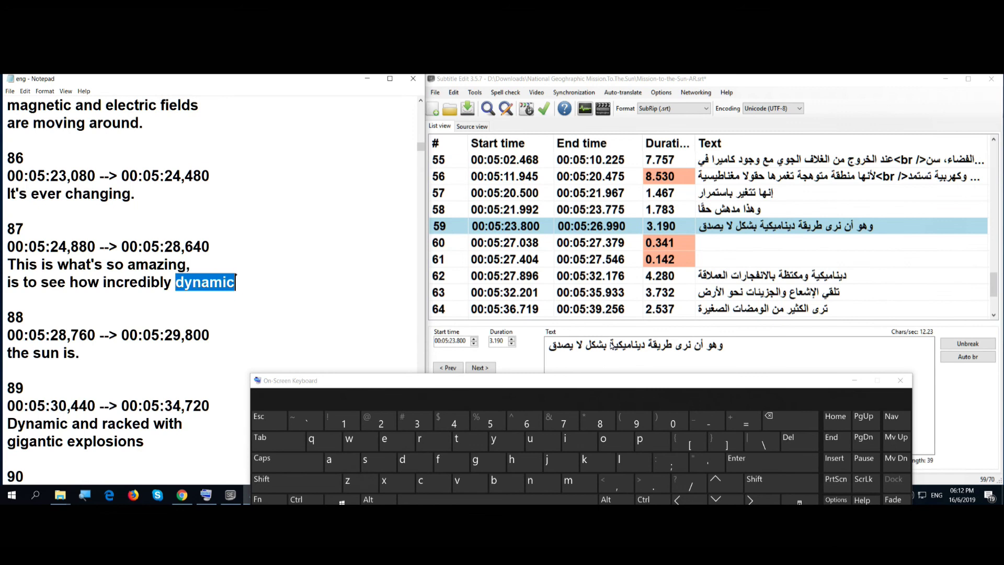
# Step: Replace the word "ديناميكية" in subtitle 59 with "حركية"
pyautogui.moveTo(612, 344); pyautogui.dragTo(646, 344)
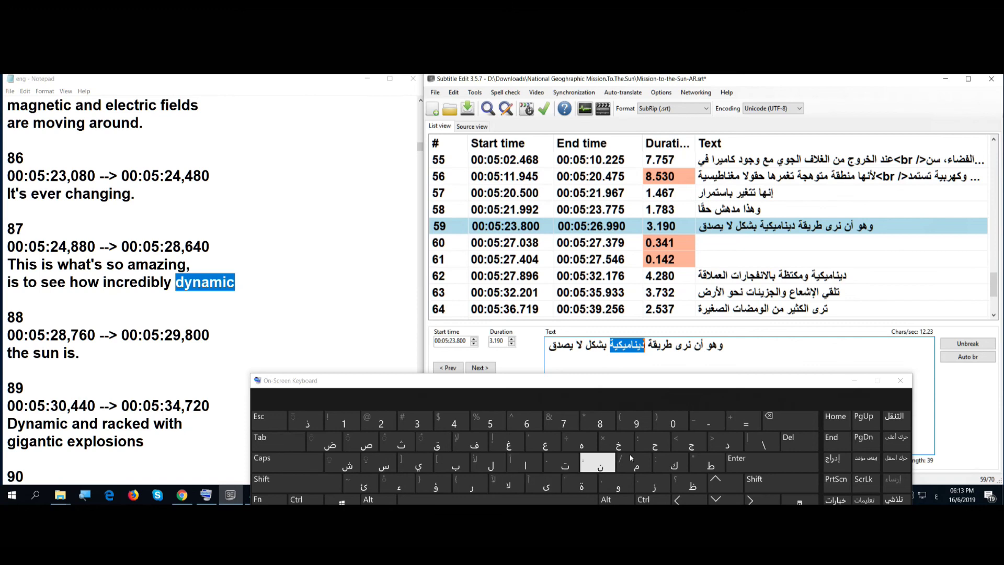
pyautogui.click(655, 443)
pyautogui.click(468, 486)
pyautogui.click(673, 464)
pyautogui.click(418, 463)
pyautogui.click(572, 490)
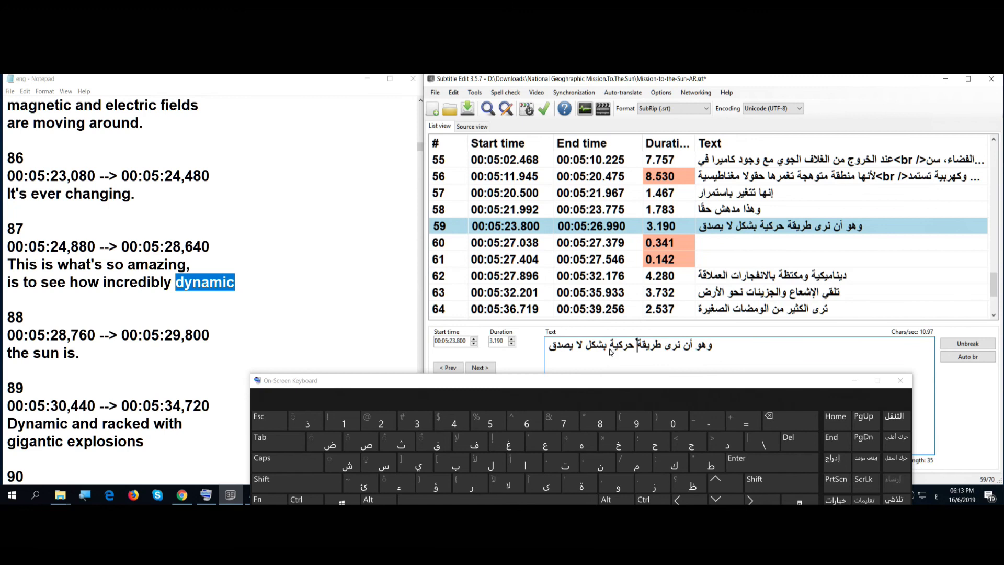
# Step: Insert the word "الشمس" after "حركية" in subtitle 59
pyautogui.moveTo(615, 346); pyautogui.dragTo(607, 346)
pyautogui.click(497, 499)
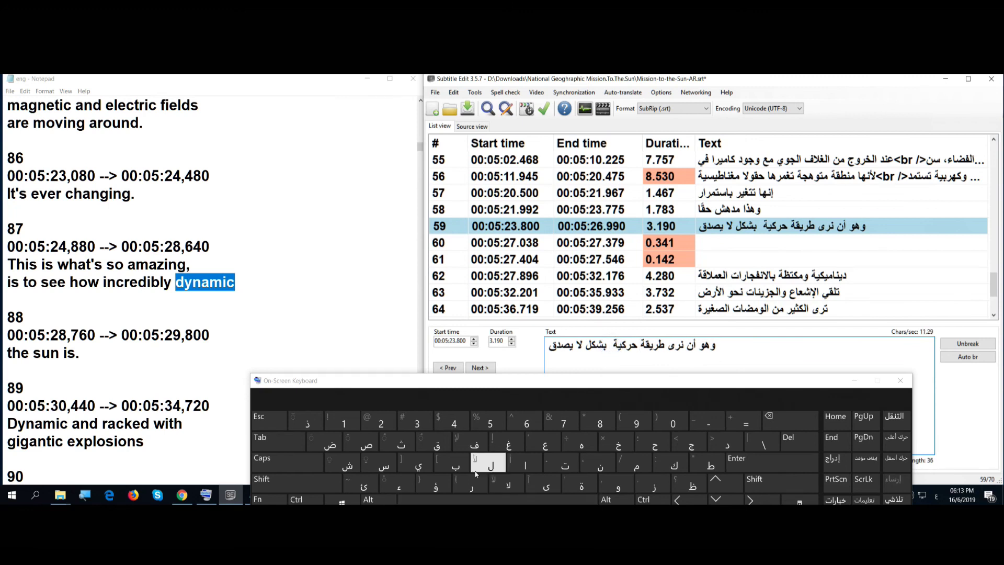
pyautogui.click(526, 464)
pyautogui.click(498, 466)
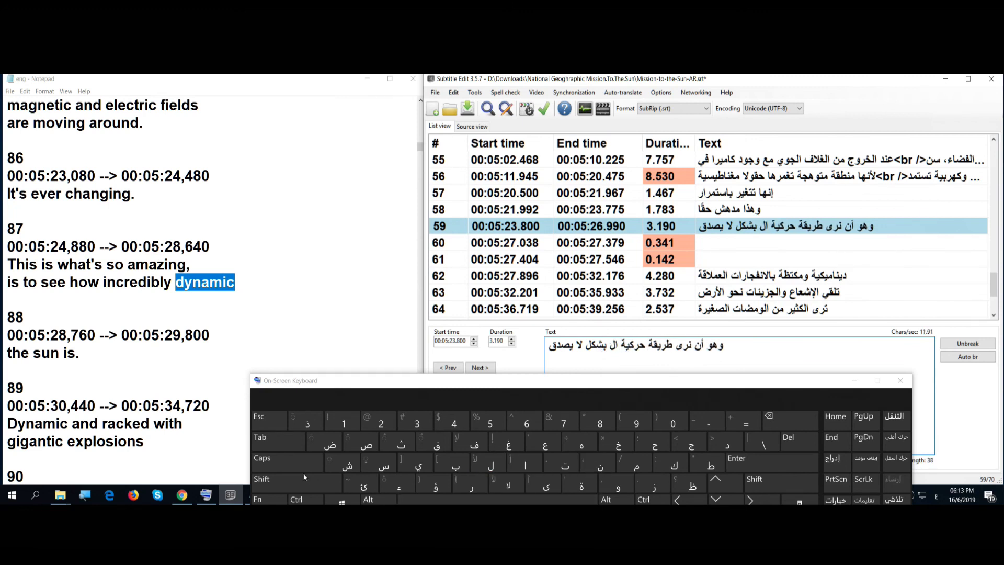
pyautogui.click(346, 465)
pyautogui.click(623, 469)
pyautogui.click(383, 465)
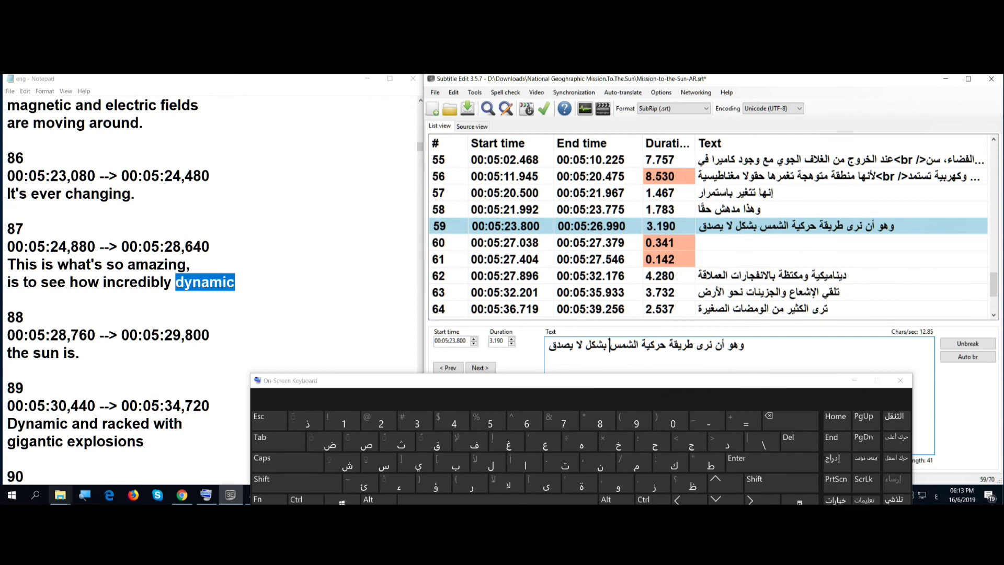
# Step: Recheck the Almaany translations of "dynamic" in Chrome for another Arabic equivalent, and return to Subtitle Edit
pyautogui.click(181, 495)
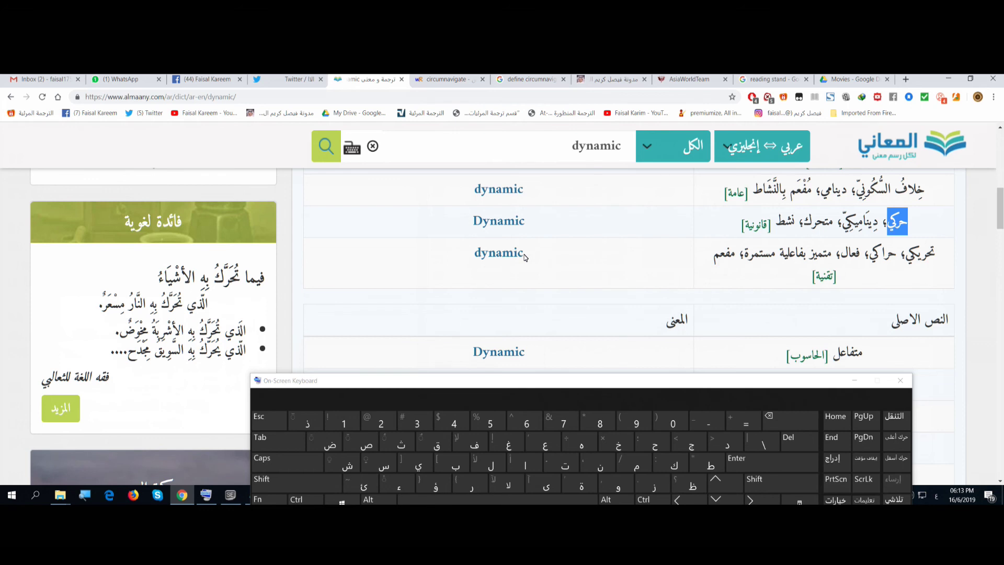
pyautogui.scroll(2, 525, 257)
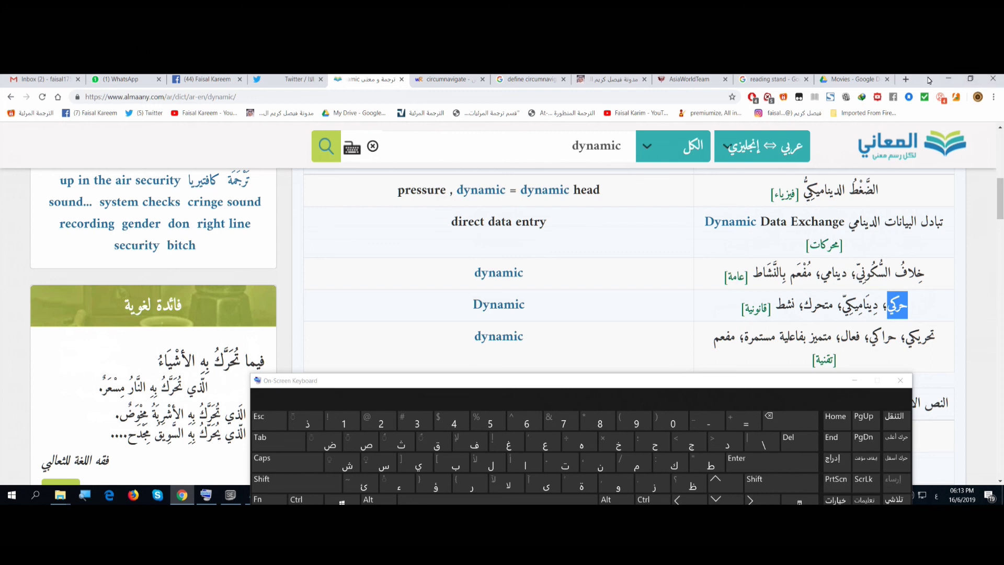
pyautogui.click(948, 79)
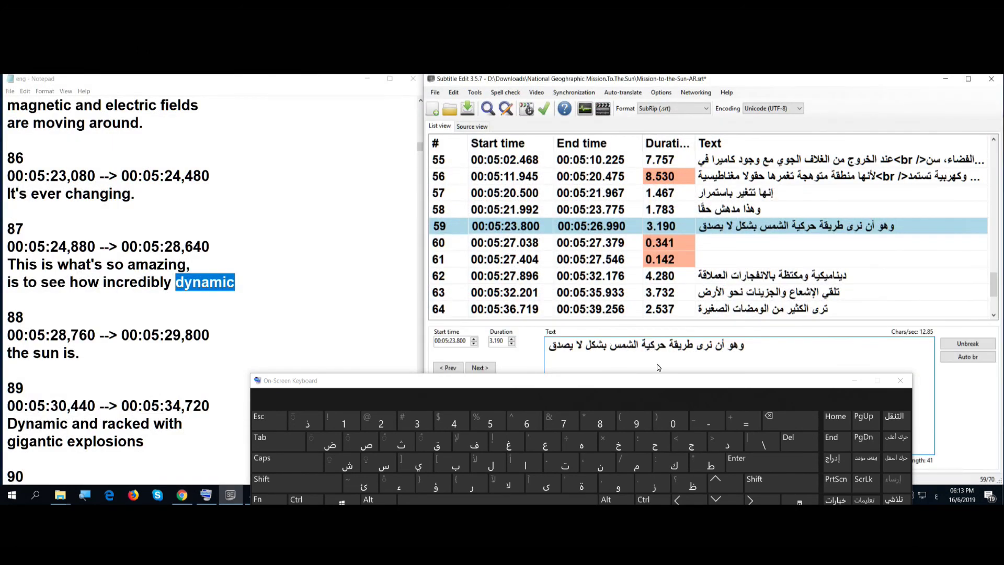
# Step: Insert the word "النشاط" before "حركية" in subtitle 59
pyautogui.click(666, 346)
pyautogui.click(526, 464)
pyautogui.click(495, 466)
pyautogui.click(601, 464)
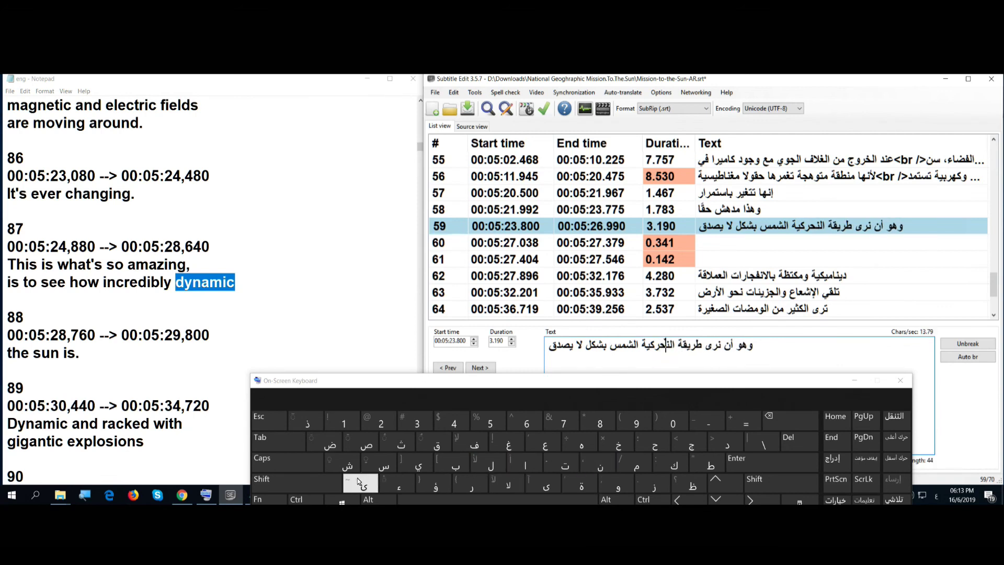
pyautogui.click(347, 466)
pyautogui.click(526, 464)
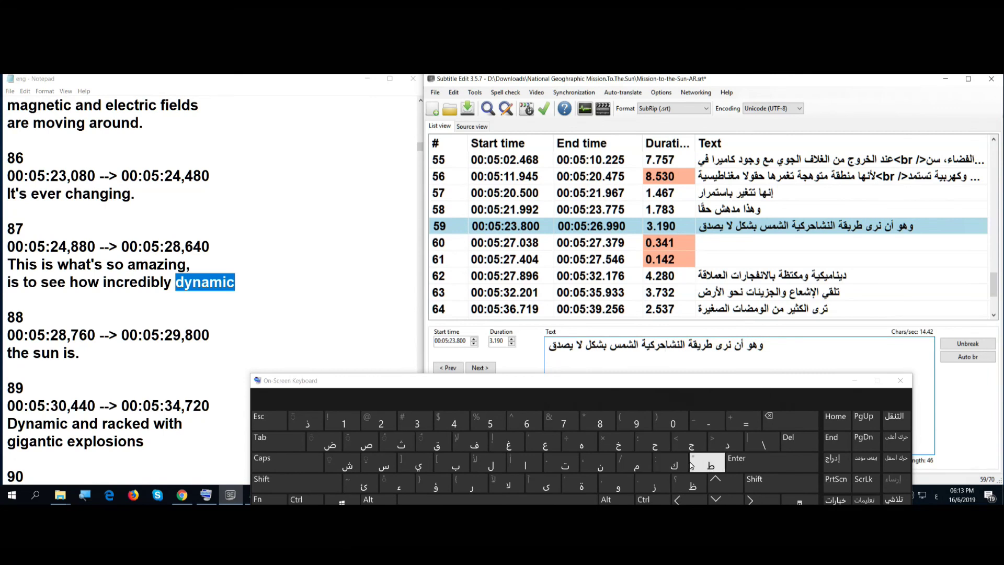
pyautogui.click(711, 464)
pyautogui.click(497, 499)
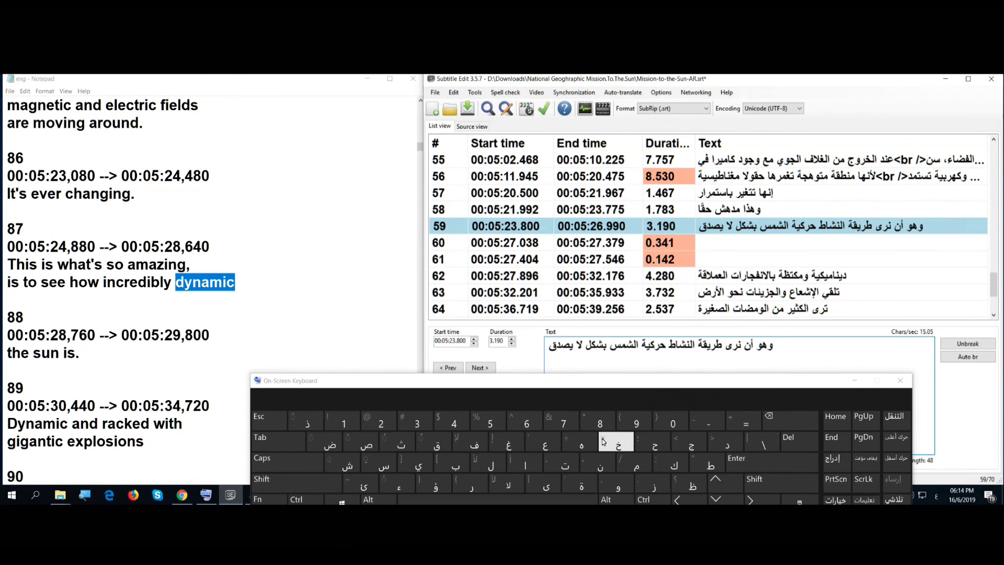
# Step: Add the definite article to "حركية" and change "الشمس" to "للشمس" in subtitle 59
pyautogui.click(527, 464)
pyautogui.click(492, 464)
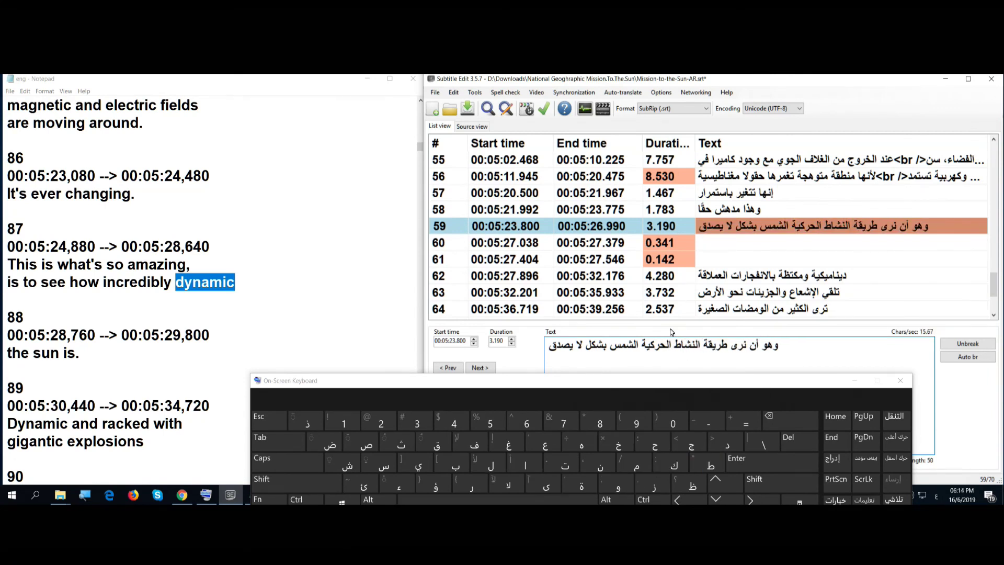
pyautogui.click(637, 351)
pyautogui.click(492, 469)
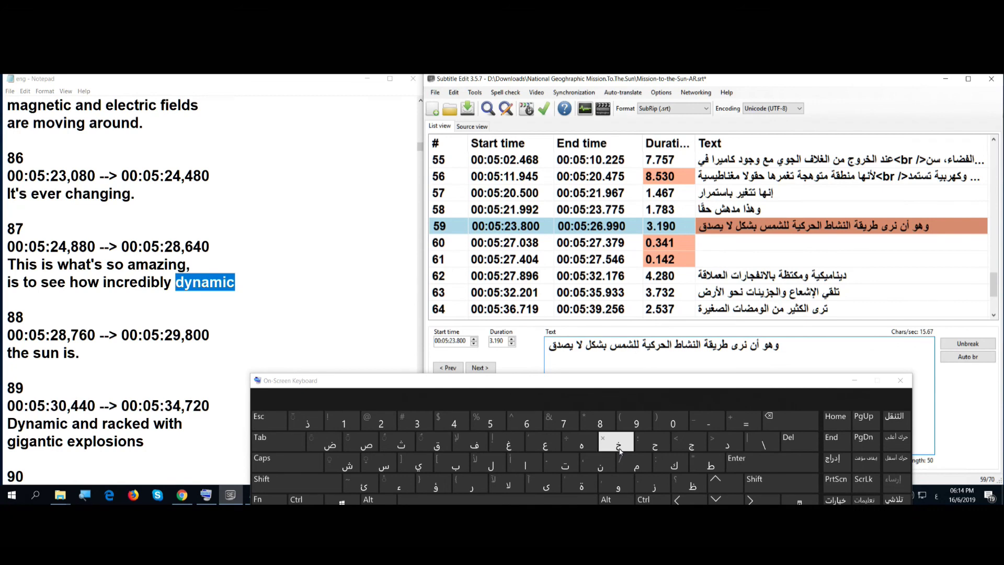
# Step: Reword the end of subtitle 59 to "الحركي للشمس الذي لا يصدق" and split the subtitle into two balanced lines
pyautogui.doubleClick(598, 347)
pyautogui.click(642, 346)
pyautogui.click(789, 428)
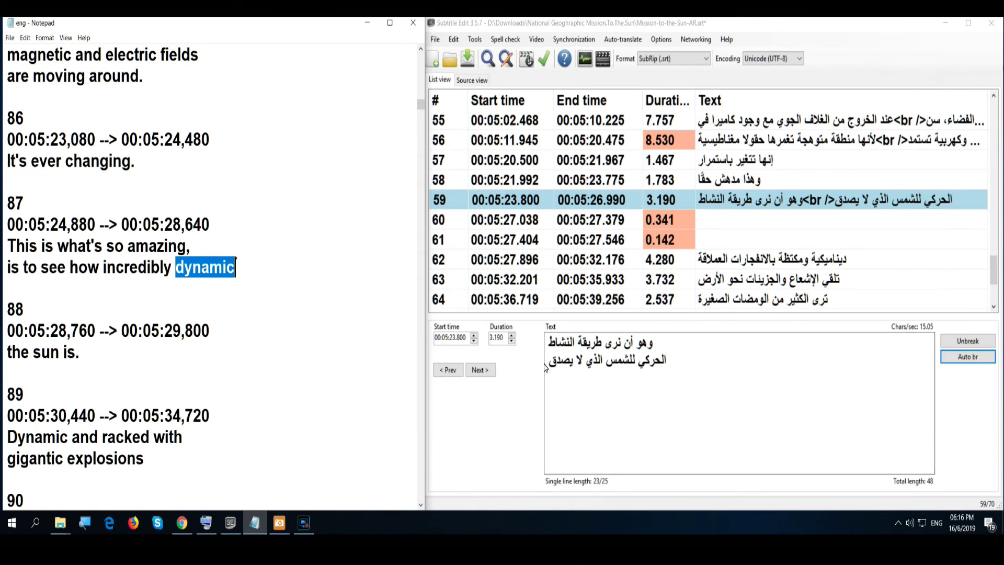
# Step: Compare English transcript entries 87 to 92 with the Arabic subtitles from 59 onward
pyautogui.click(168, 288)
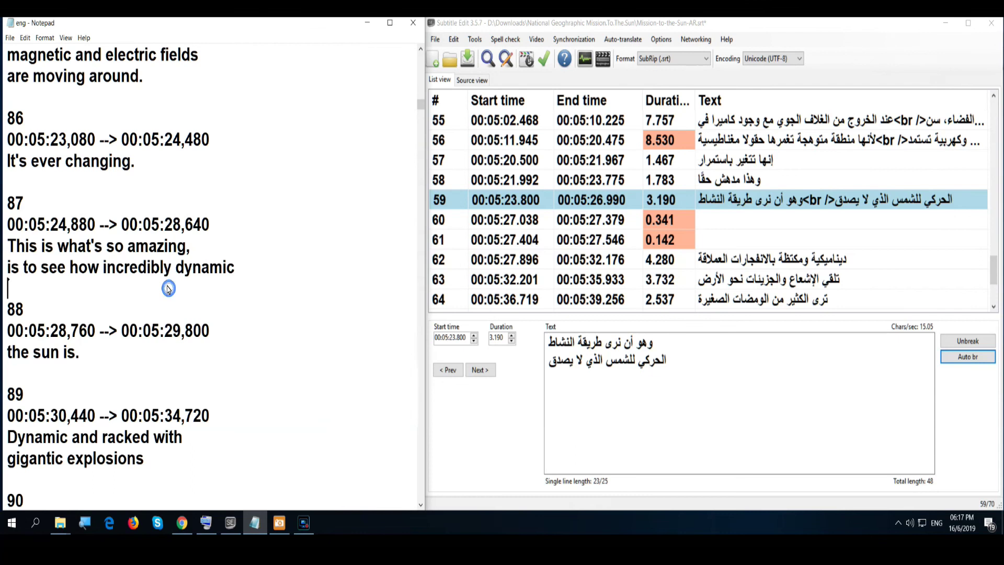
pyautogui.scroll(-2, 170, 288)
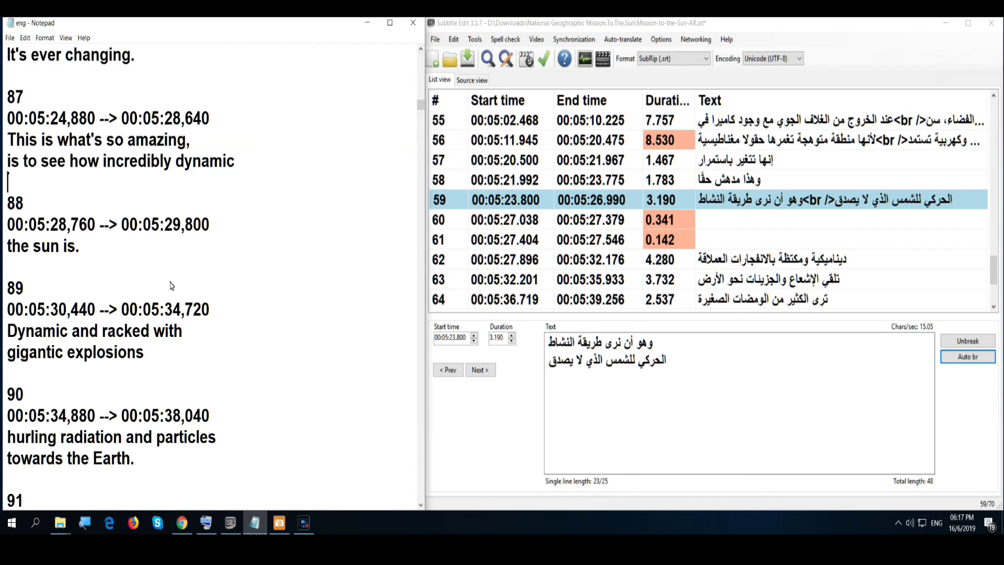
pyautogui.scroll(-2, 172, 286)
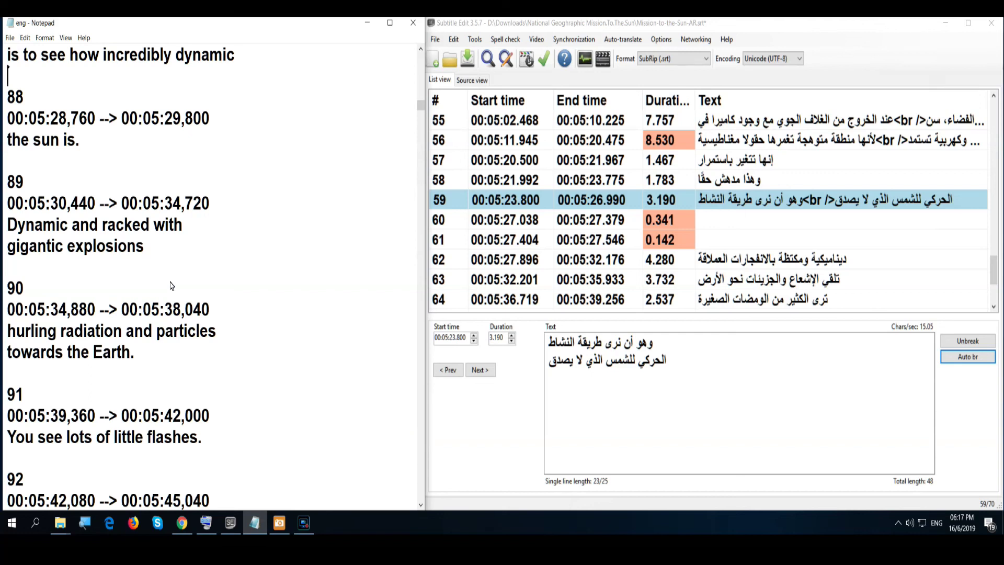
pyautogui.click(790, 264)
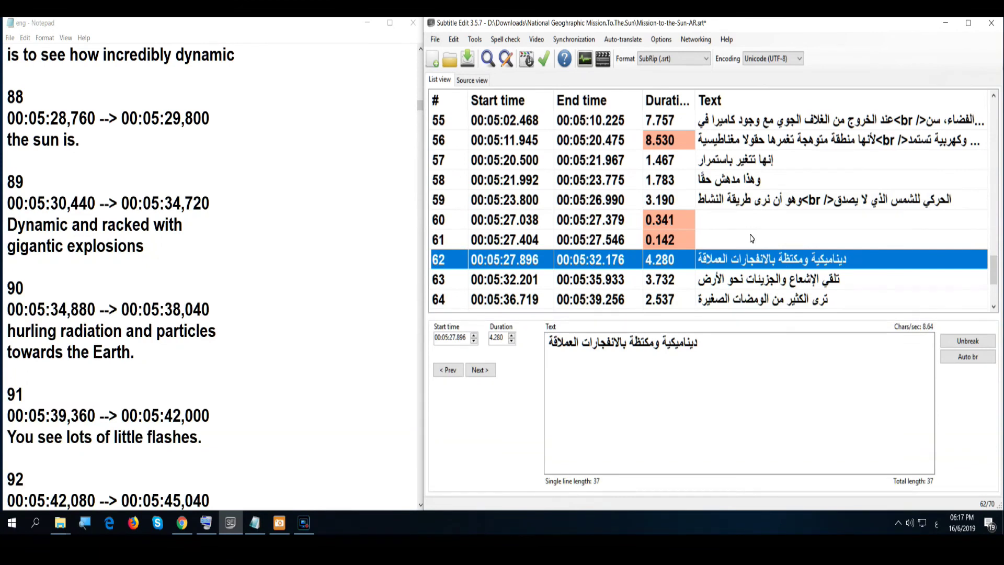
pyautogui.scroll(-2, 752, 239)
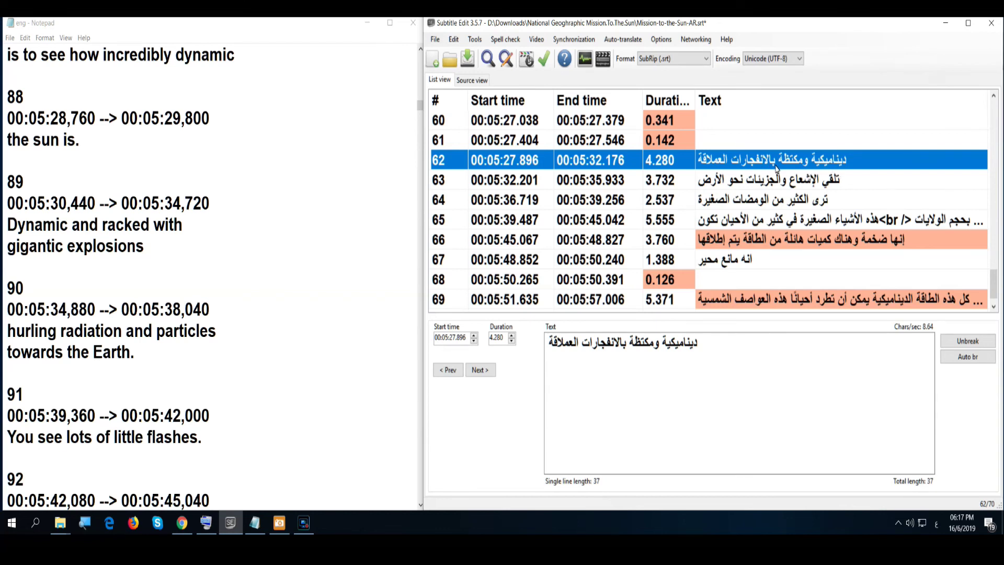
pyautogui.scroll(2, 777, 168)
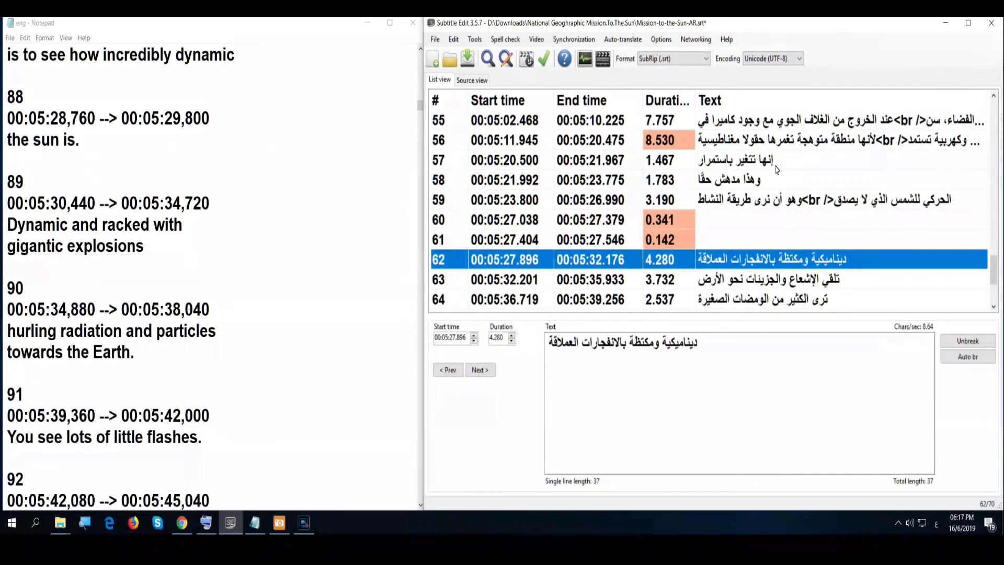
# Step: Replace the word "النشاط" with "ديناميكية" in the first line of subtitle 59
pyautogui.click(756, 201)
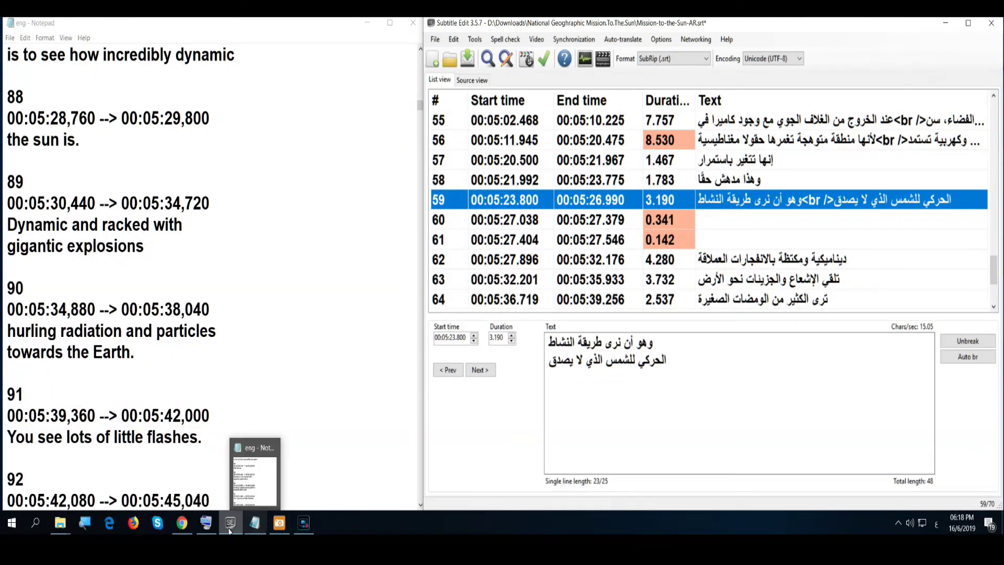
pyautogui.moveTo(207, 527)
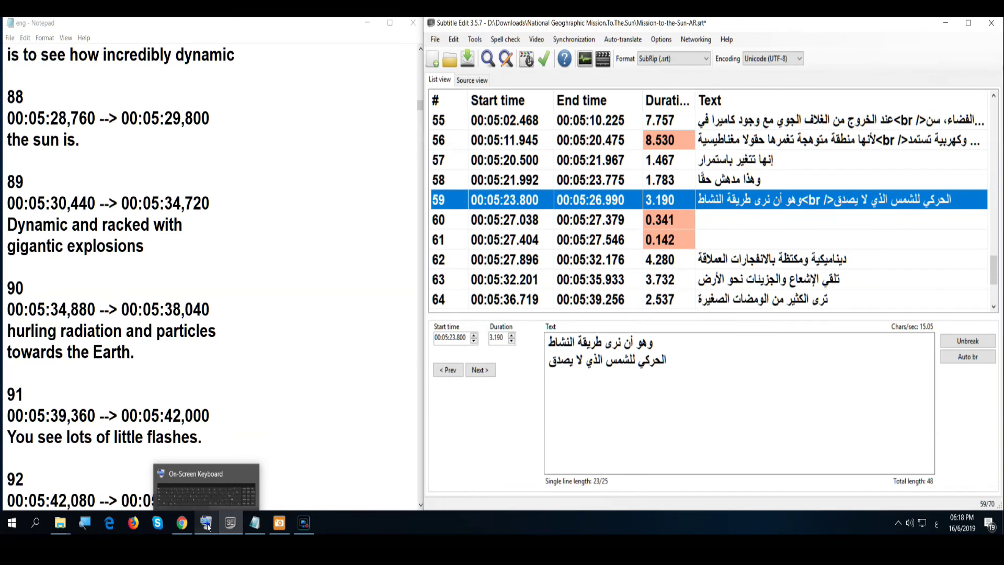
pyautogui.click(207, 523)
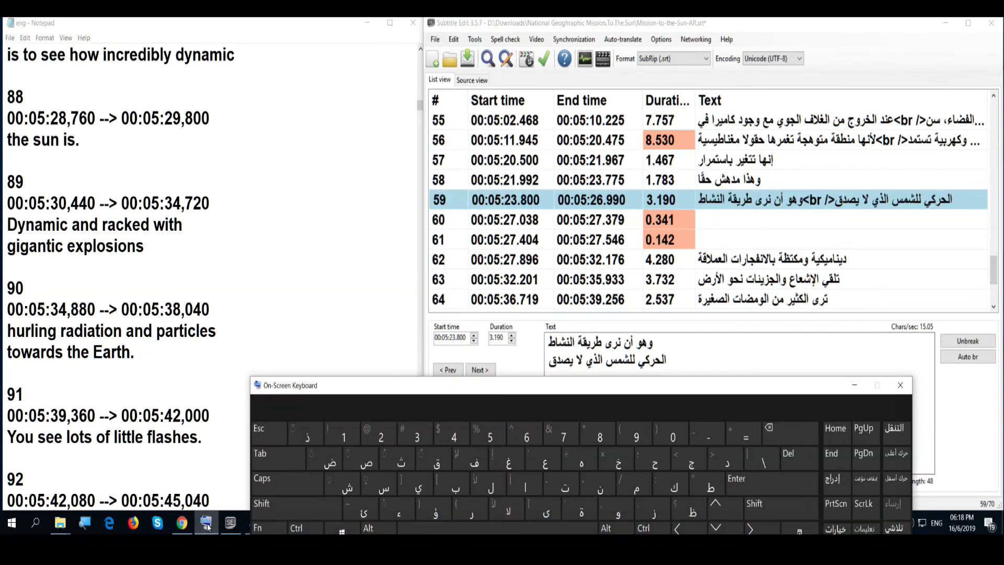
pyautogui.click(791, 435)
pyautogui.click(791, 436)
pyautogui.click(794, 438)
pyautogui.click(797, 439)
pyautogui.click(797, 439)
pyautogui.click(726, 459)
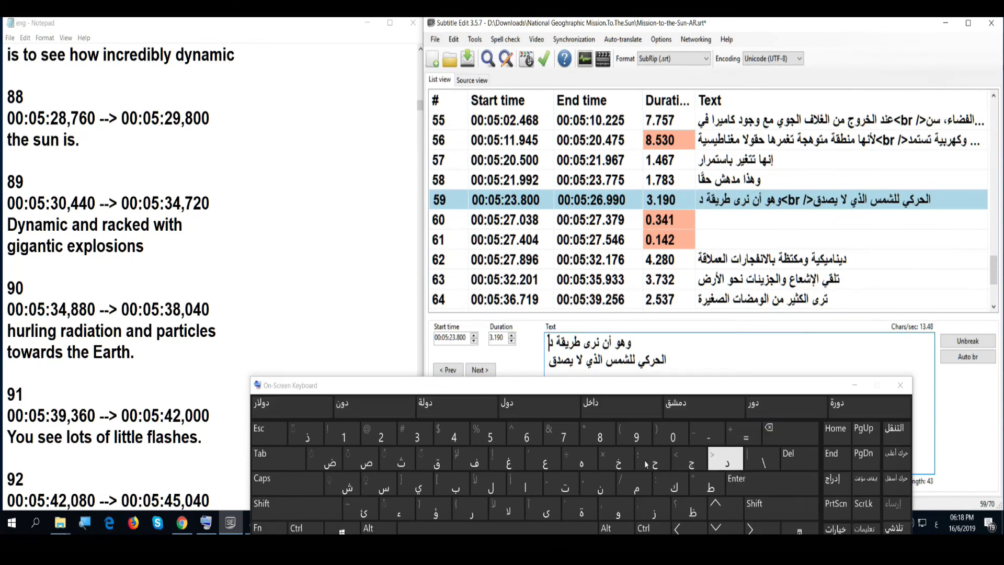
pyautogui.click(410, 485)
pyautogui.click(600, 484)
pyautogui.click(525, 483)
pyautogui.click(636, 485)
pyautogui.click(417, 485)
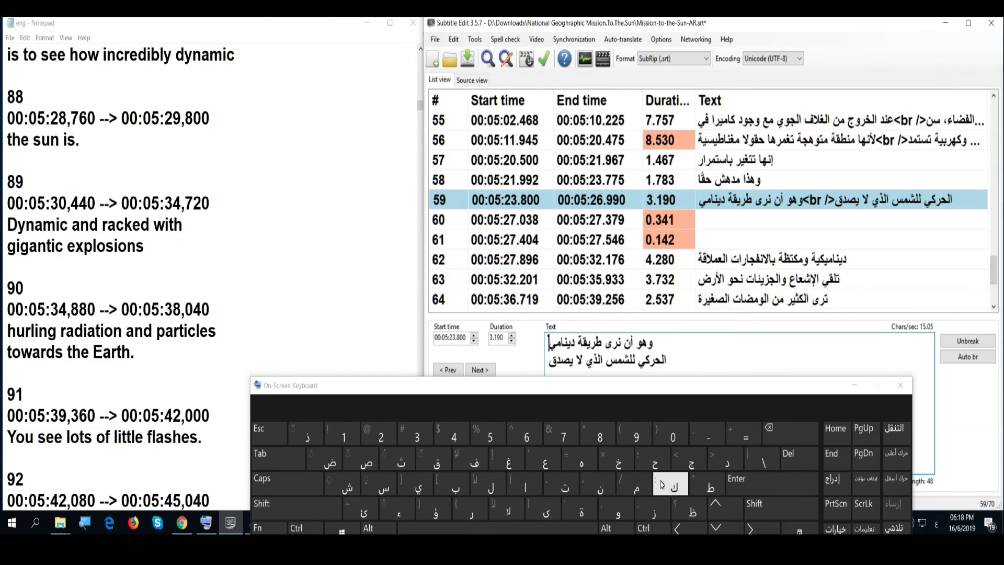
pyautogui.click(673, 486)
pyautogui.click(417, 485)
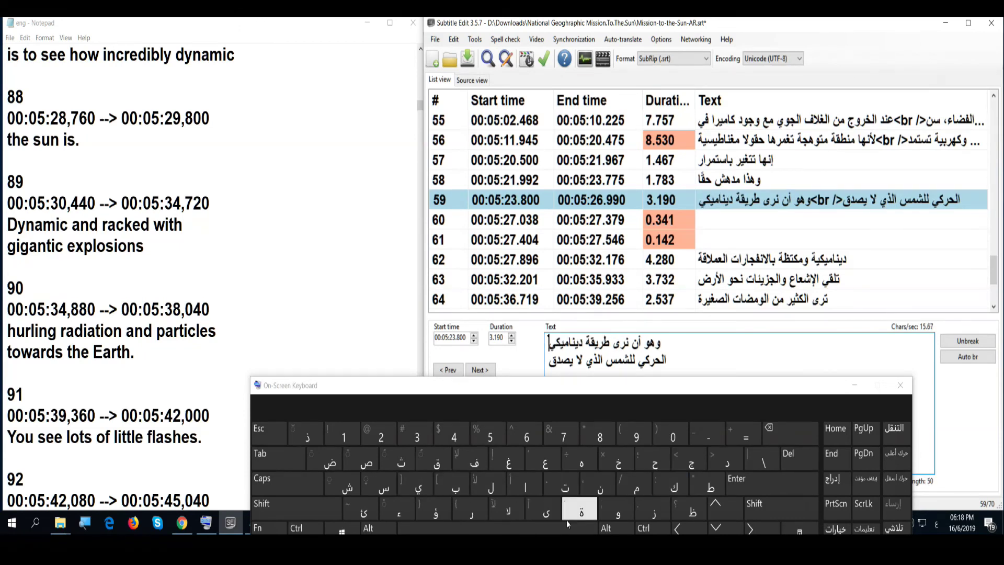
pyautogui.click(581, 511)
# Step: Delete "الحركي" from the second line of subtitle 59 and change "للشمس الذي" to "الشمس التي"
pyautogui.doubleClick(654, 361)
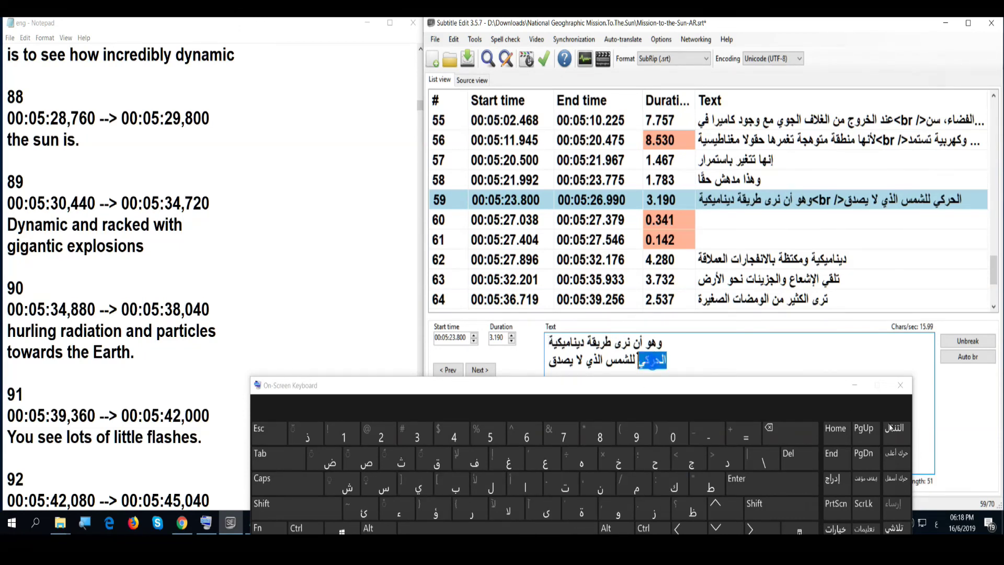
pyautogui.click(798, 431)
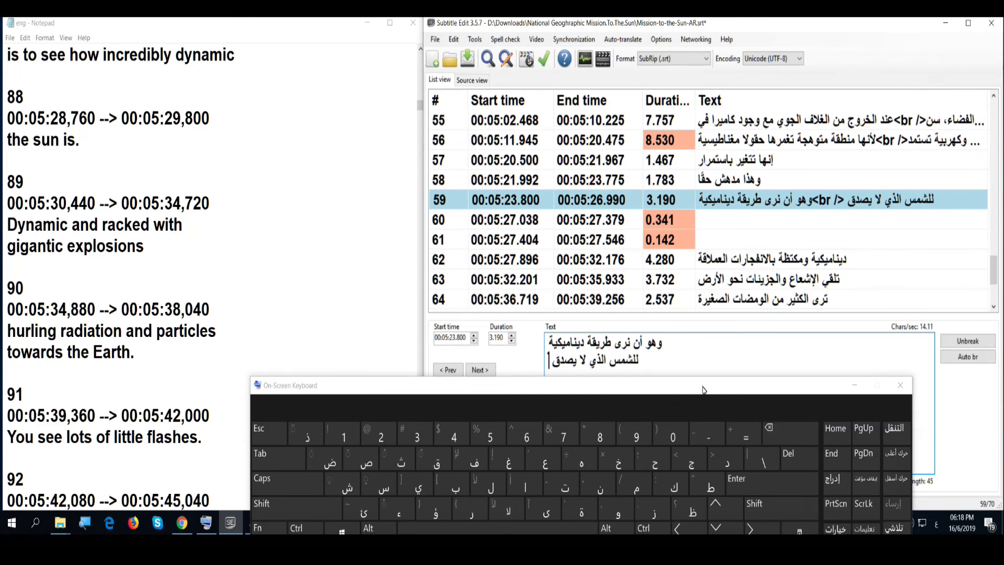
pyautogui.moveTo(637, 361); pyautogui.dragTo(634, 379)
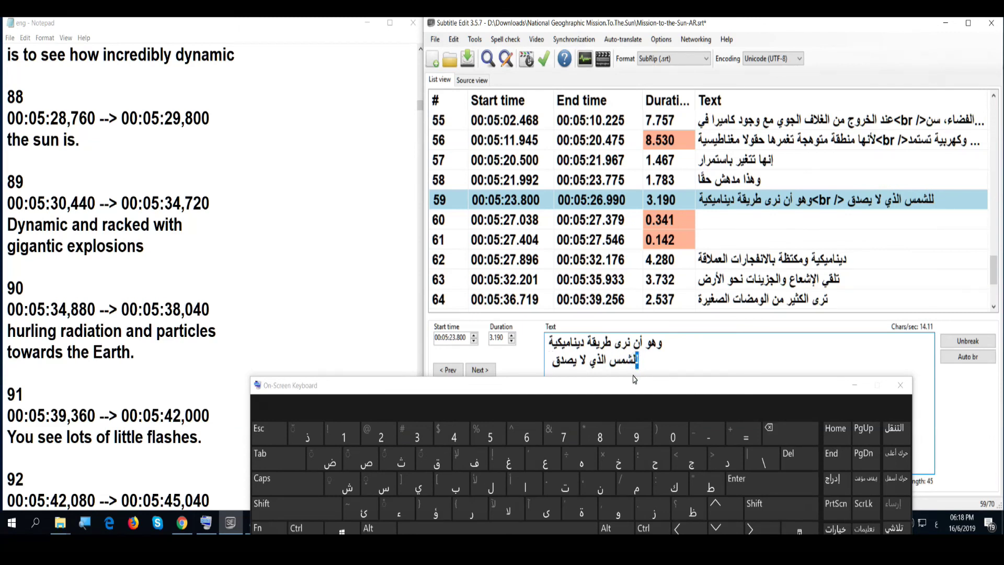
pyautogui.click(540, 484)
pyautogui.moveTo(598, 363); pyautogui.dragTo(594, 363)
pyautogui.click(565, 486)
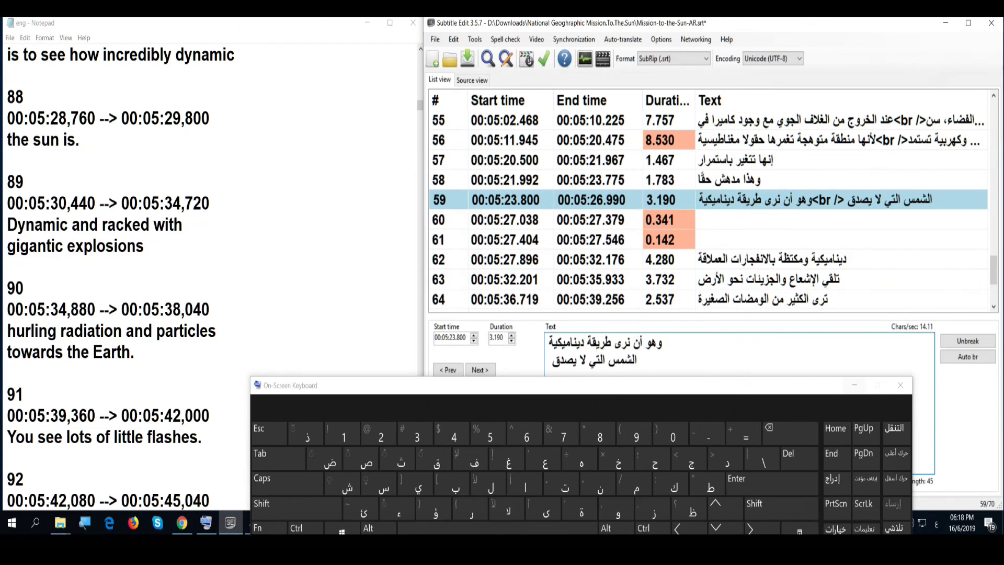
# Step: Add the conjunction "و" to the start of subtitle 63 so it begins with "وتلقي"
pyautogui.click(778, 262)
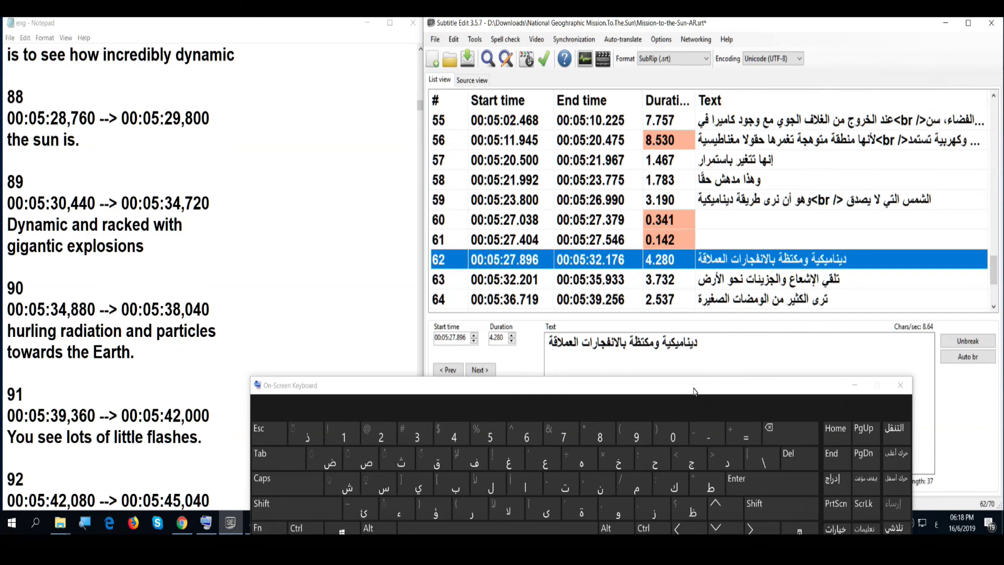
pyautogui.click(755, 281)
pyautogui.click(691, 343)
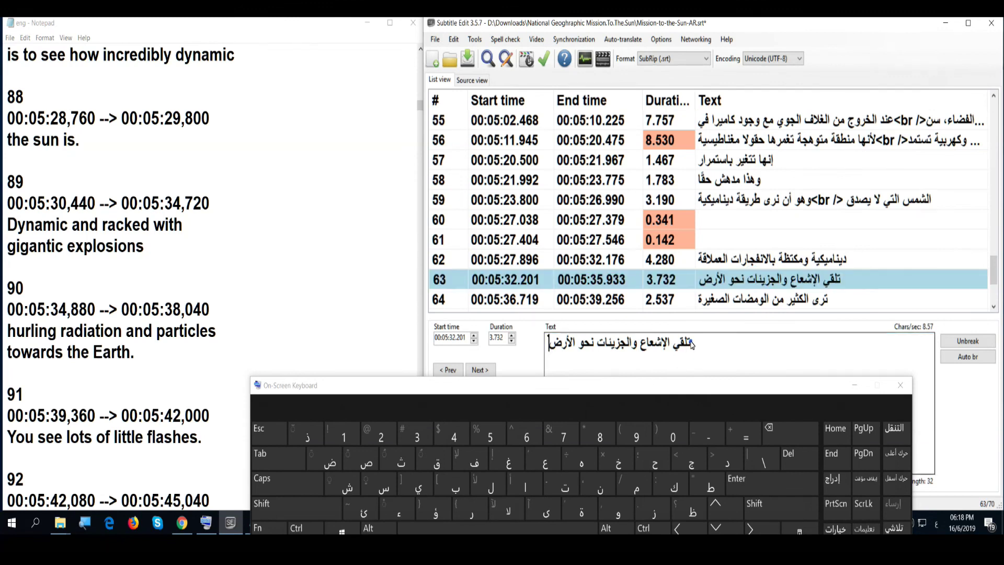
pyautogui.click(690, 348)
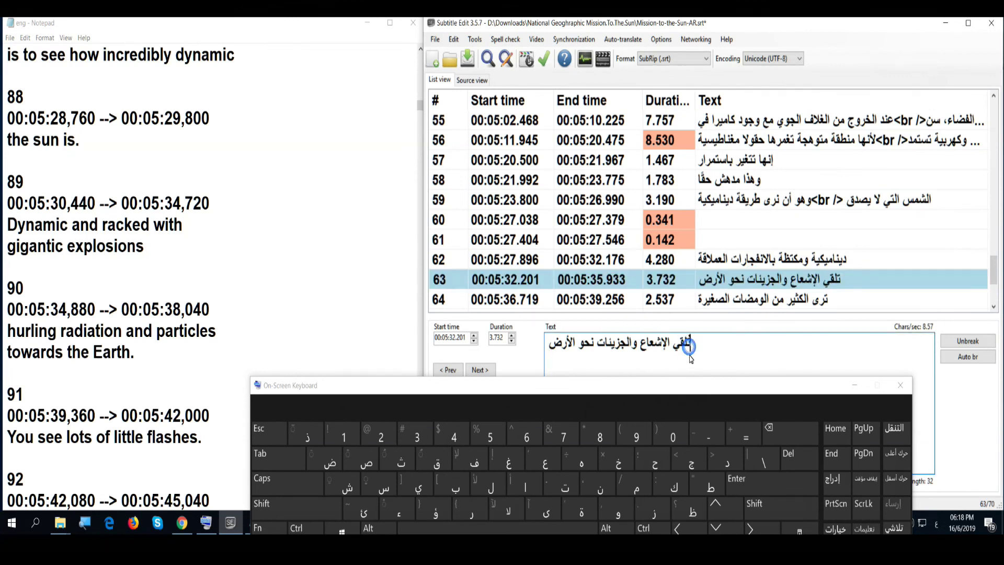
pyautogui.click(625, 513)
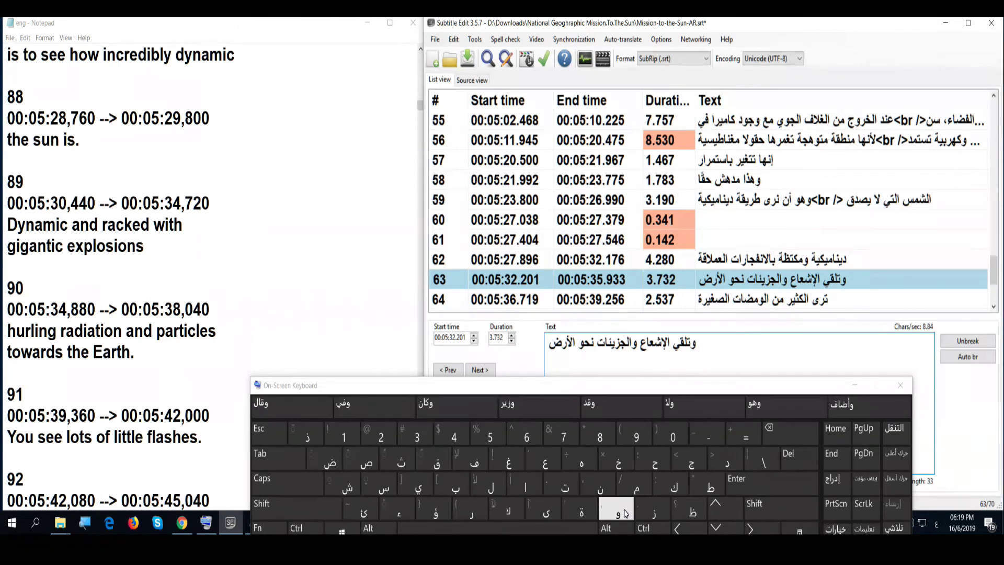
# Step: Merge subtitle 62 about the giant explosions with the following subtitle about radiation and particles
pyautogui.click(791, 261)
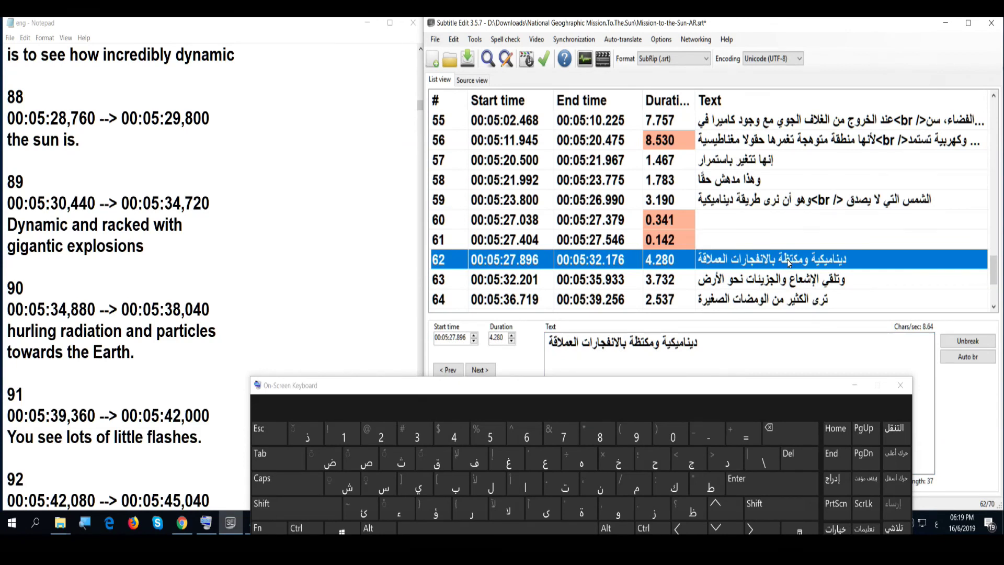
pyautogui.rightClick(790, 262)
pyautogui.click(841, 283)
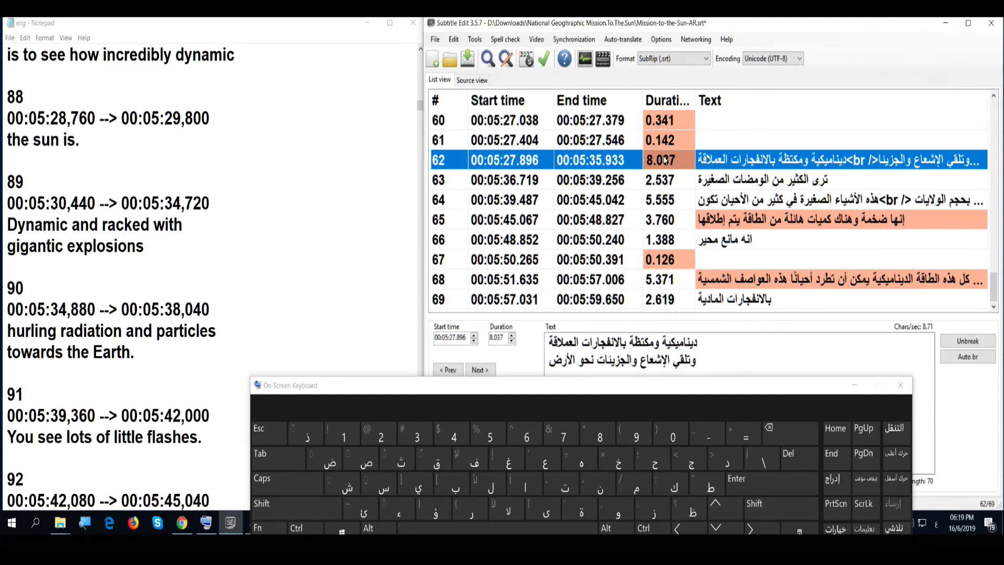
# Step: Check Arabic subtitles 63 and 64 against English transcript entries 90 to 96
pyautogui.click(149, 308)
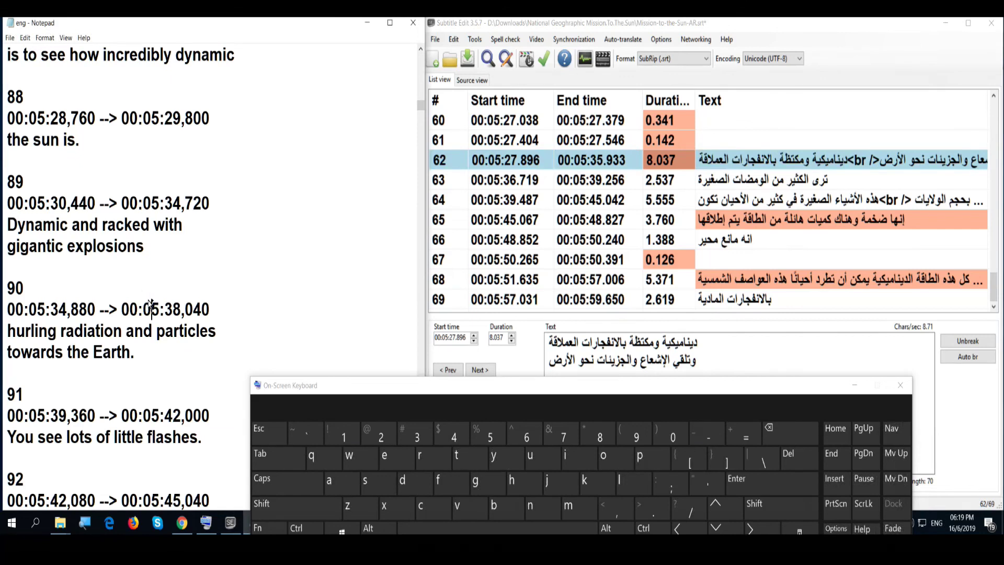
pyautogui.scroll(-2, 149, 304)
pyautogui.scroll(-2, 149, 305)
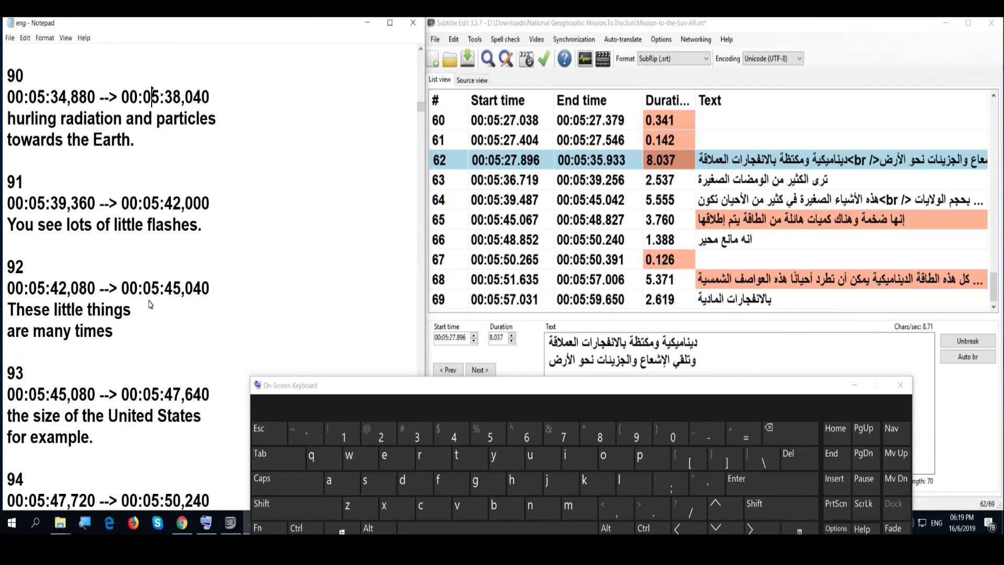
pyautogui.click(767, 188)
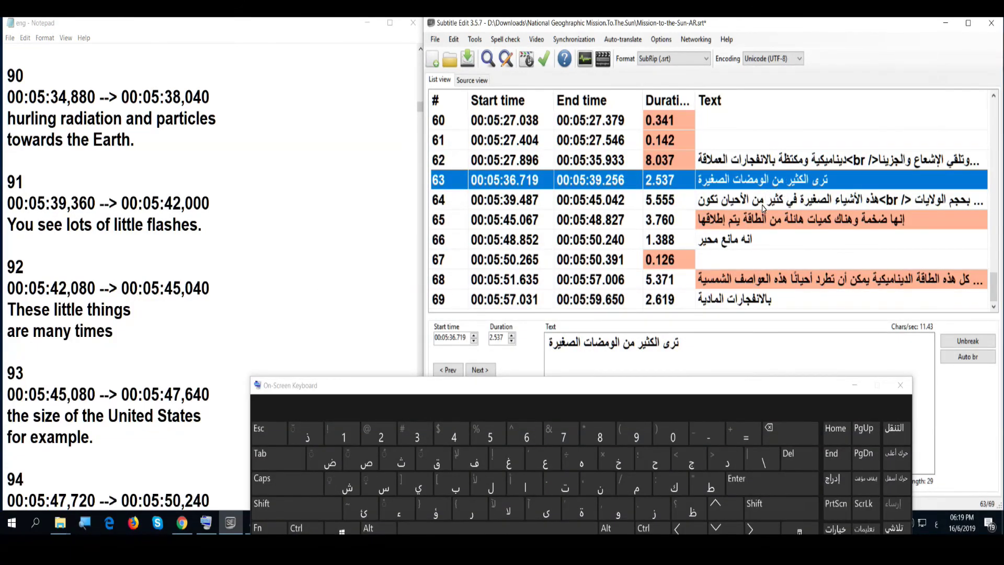
pyautogui.click(763, 207)
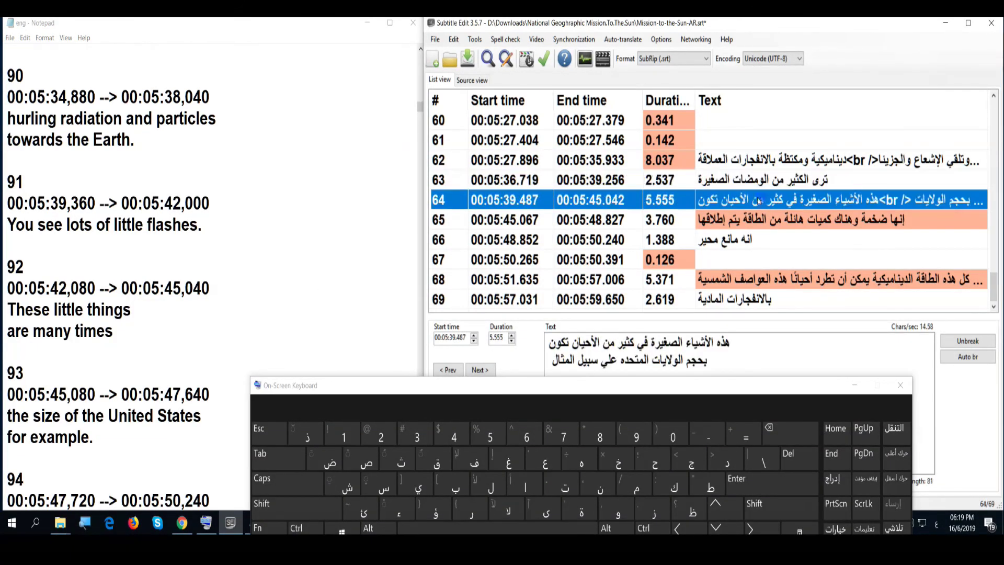
pyautogui.click(361, 276)
pyautogui.scroll(-2, 361, 283)
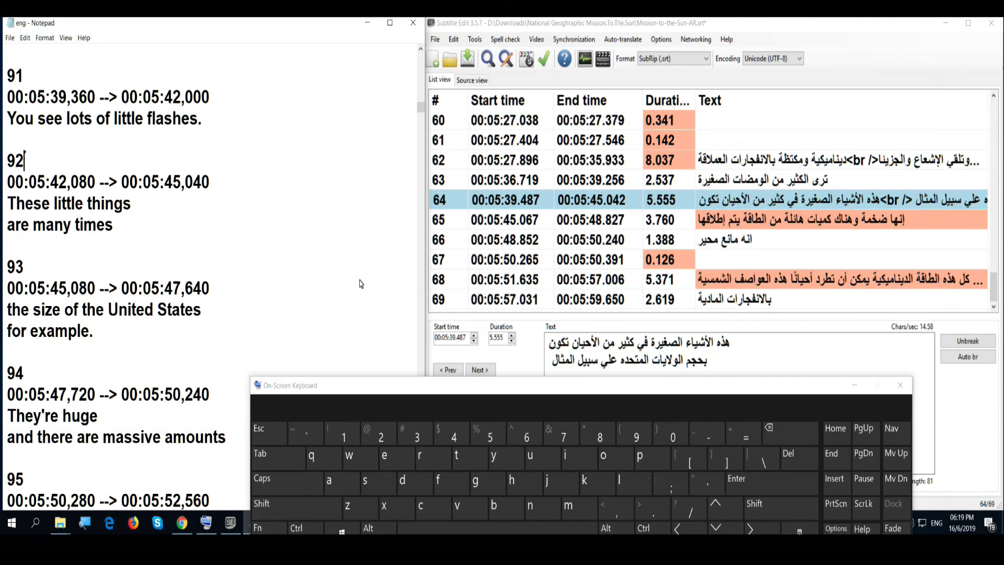
pyautogui.scroll(-2, 360, 284)
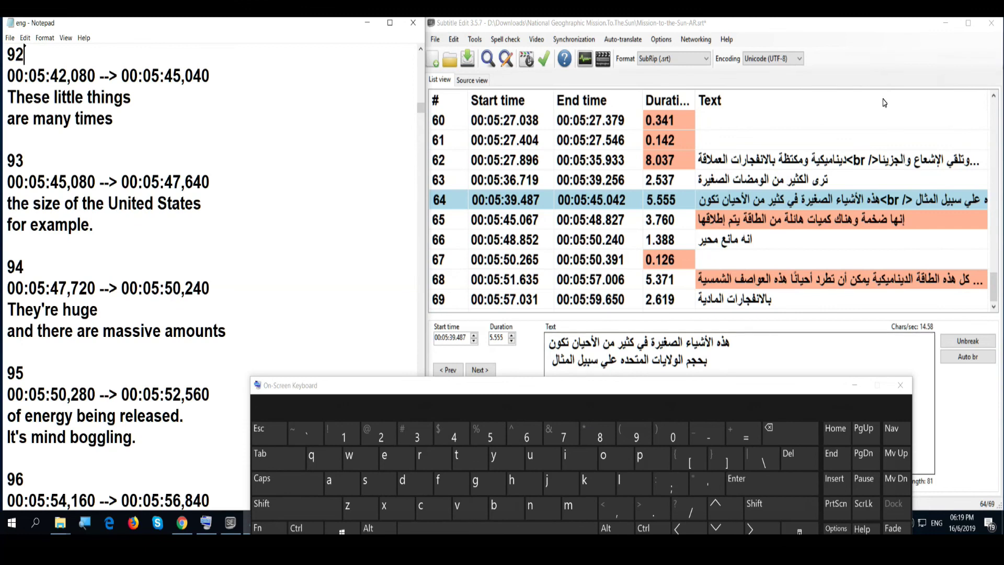
pyautogui.click(271, 290)
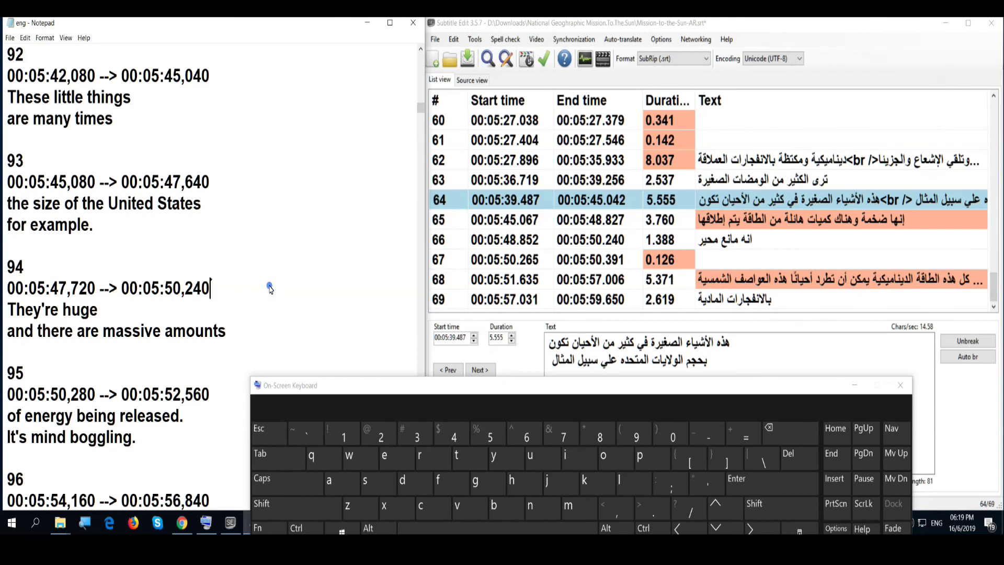
# Step: Rebalance the line break of subtitle 64 automatically so its second line begins with "تكون بحجم الولايات المتحده"
pyautogui.scroll(-2, 271, 290)
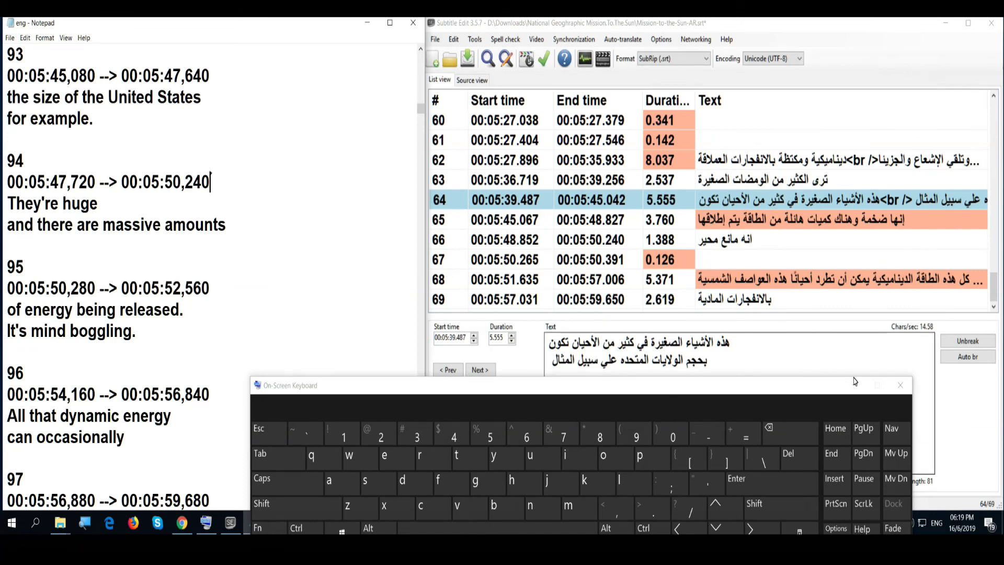
pyautogui.click(968, 358)
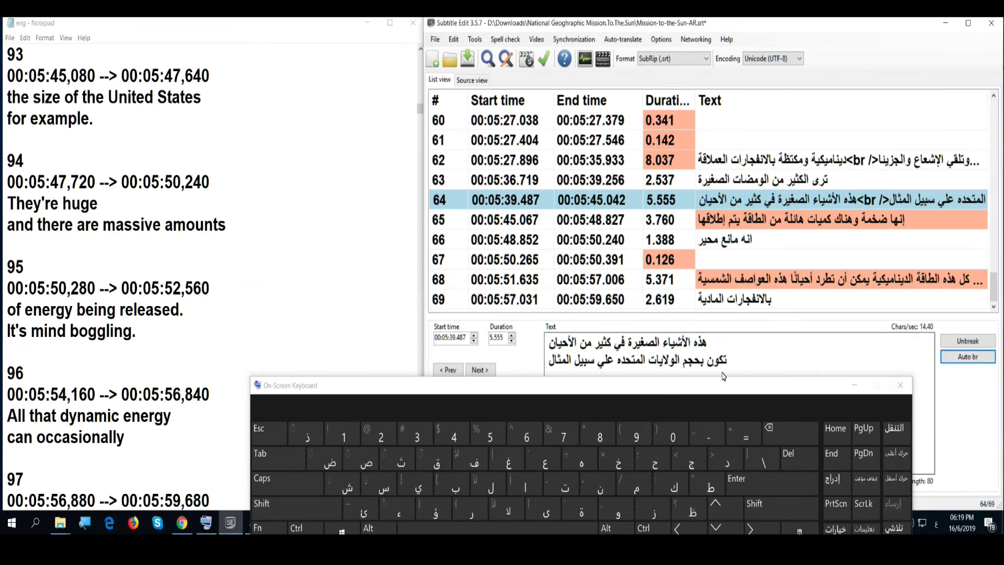
pyautogui.click(979, 362)
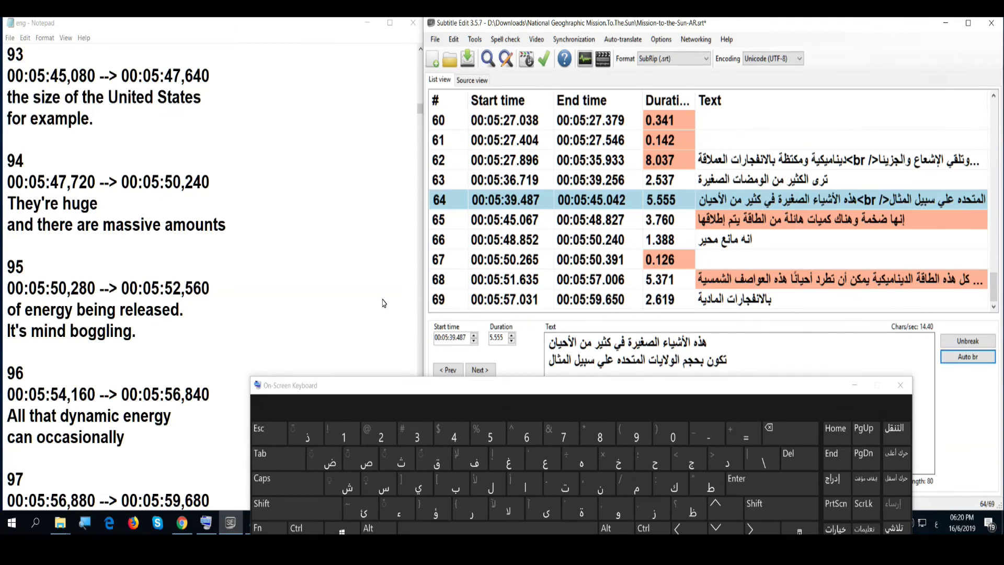
# Step: Compare Arabic subtitles 65 and 66 with English transcript entries 94 and 95
pyautogui.click(272, 324)
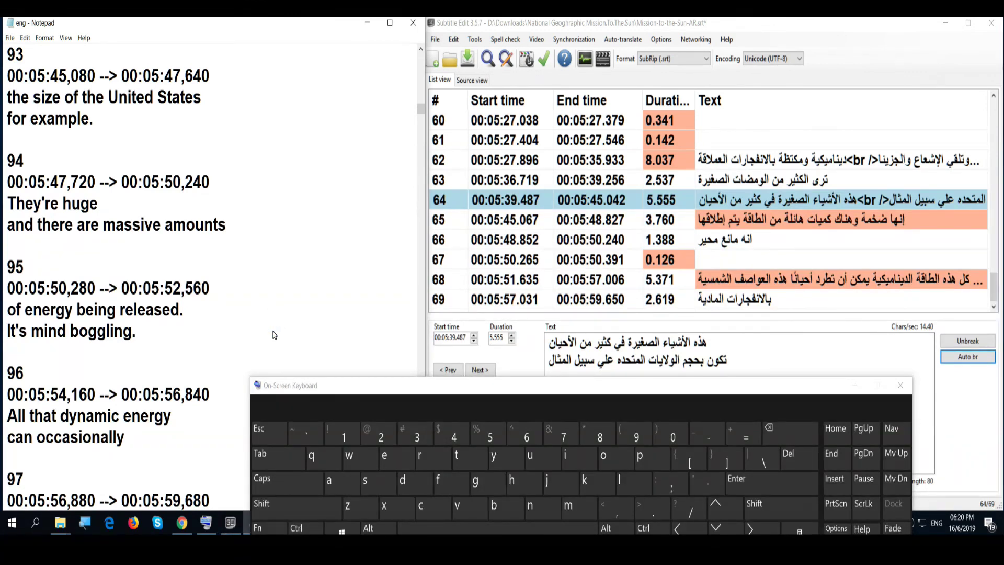
pyautogui.scroll(-2, 272, 335)
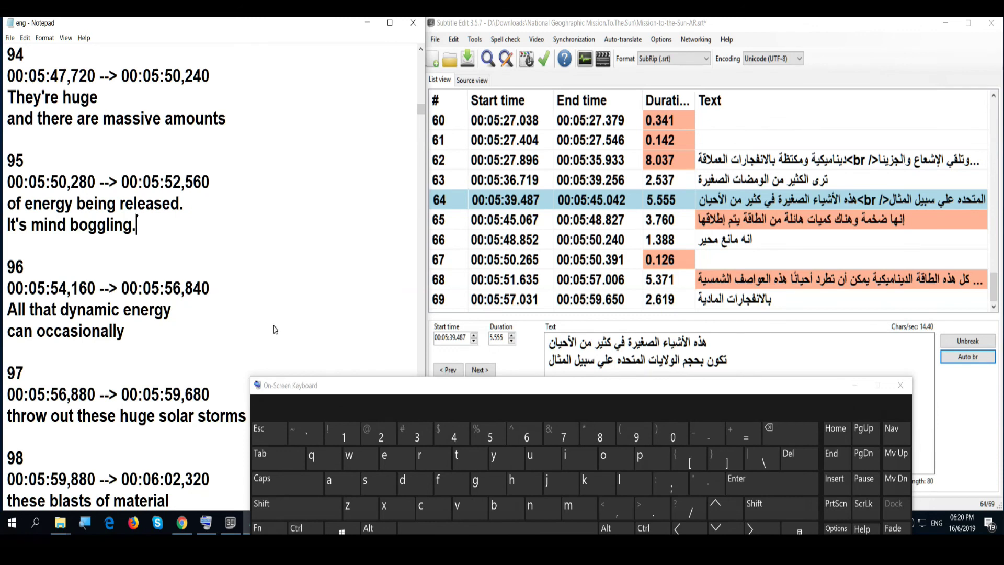
pyautogui.click(840, 224)
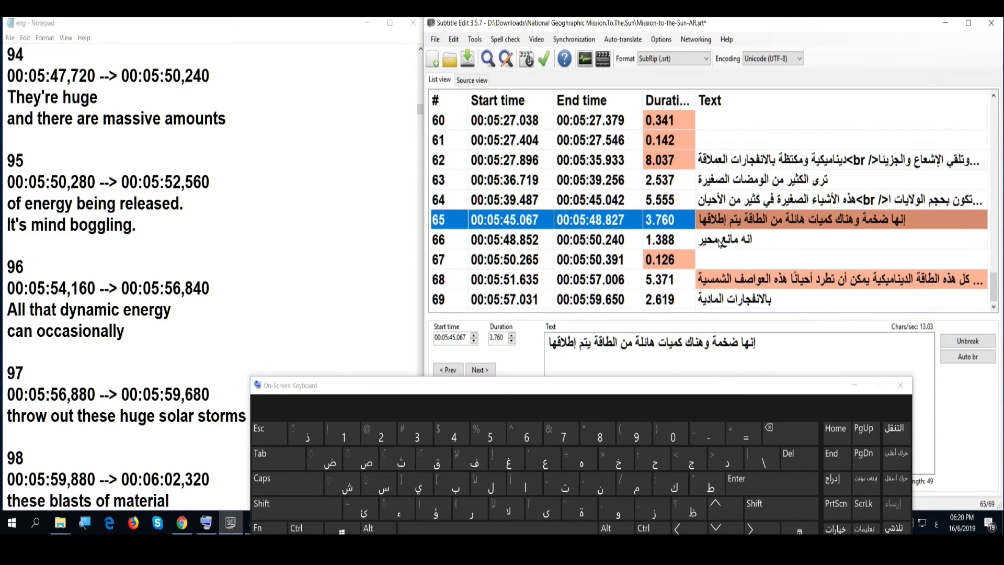
pyautogui.click(720, 242)
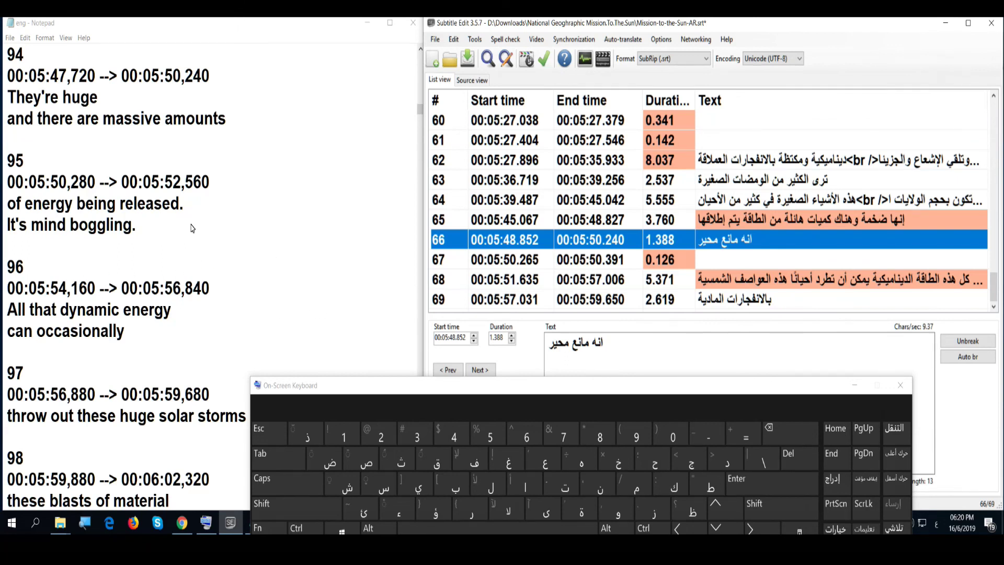
# Step: Copy "mind boggling" from transcript entry 95, switch to Chrome and search Google for "define mind boggling"
pyautogui.moveTo(33, 226); pyautogui.dragTo(134, 226)
pyautogui.rightClick(110, 228)
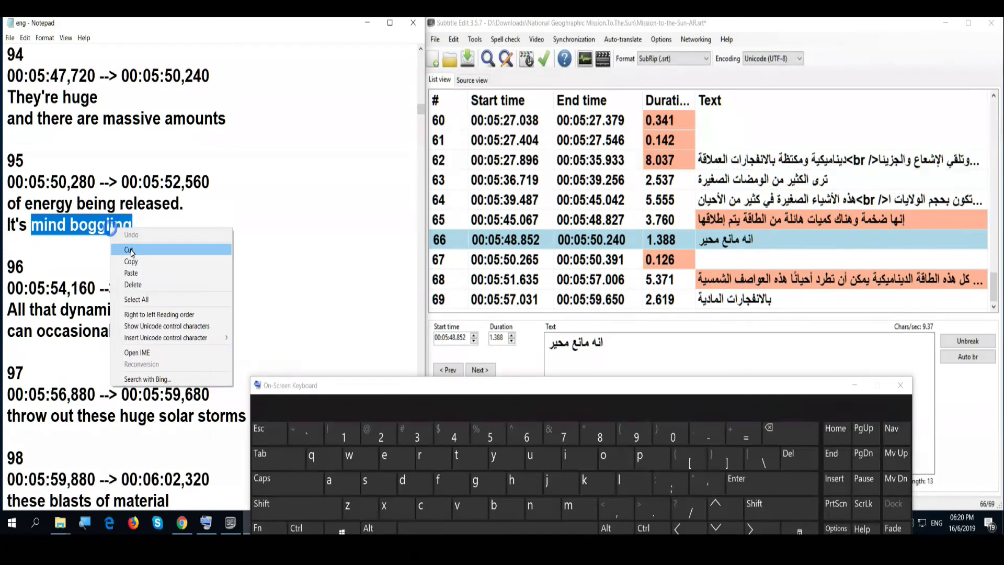
pyautogui.click(146, 266)
pyautogui.click(181, 523)
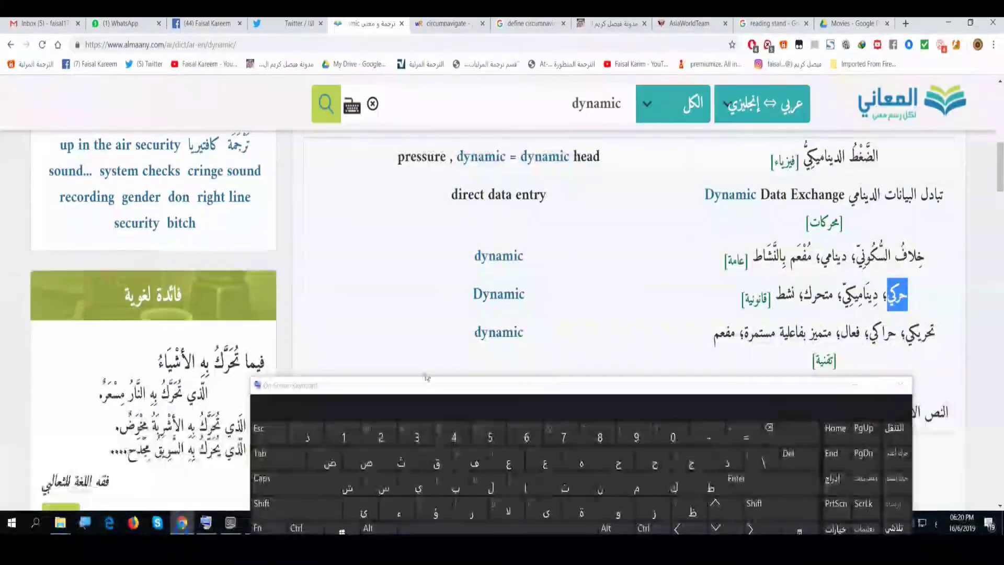
pyautogui.click(534, 29)
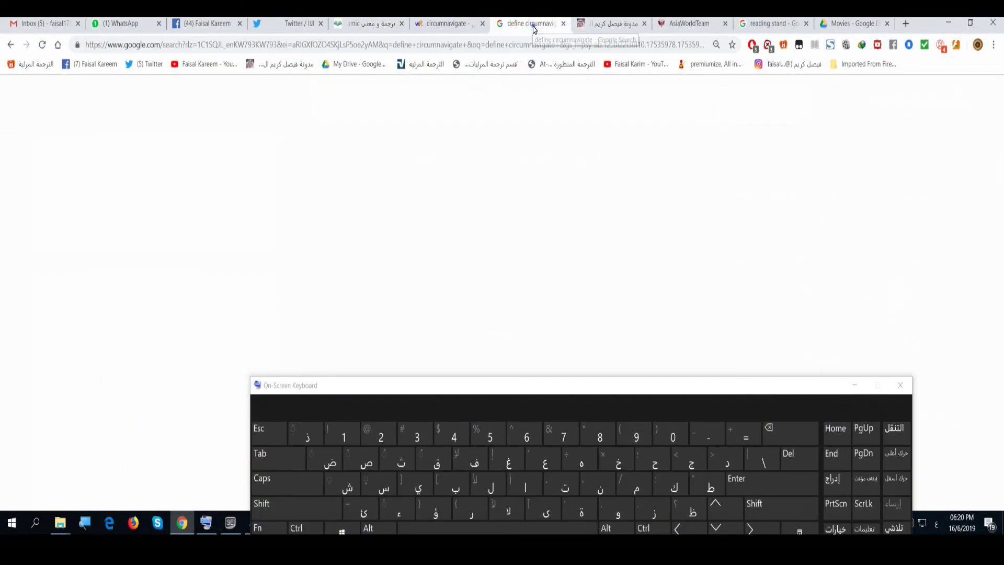
pyautogui.scroll(2, 276, 126)
pyautogui.click(219, 111)
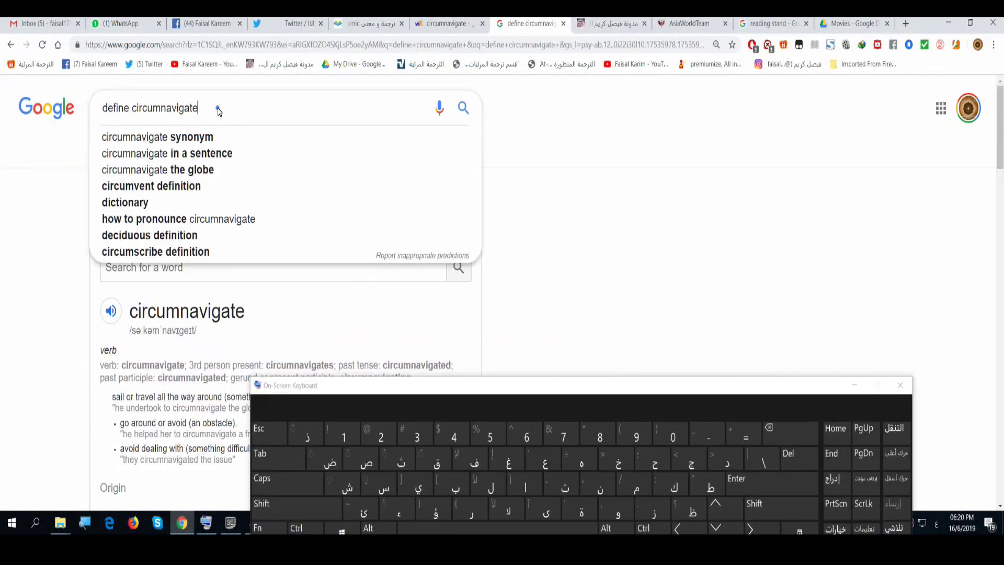
pyautogui.doubleClick(219, 111)
pyautogui.rightClick(219, 111)
pyautogui.click(258, 167)
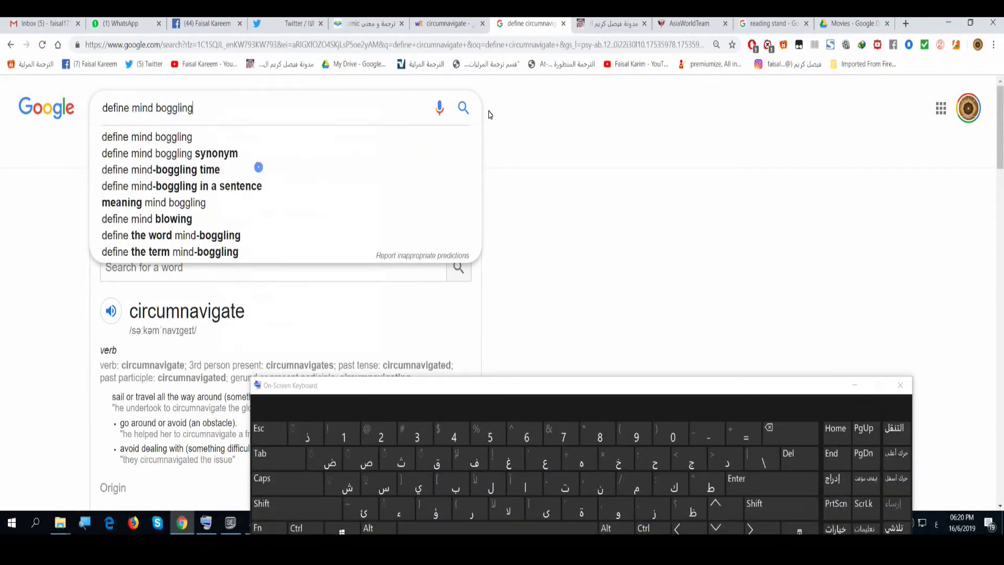
pyautogui.click(471, 111)
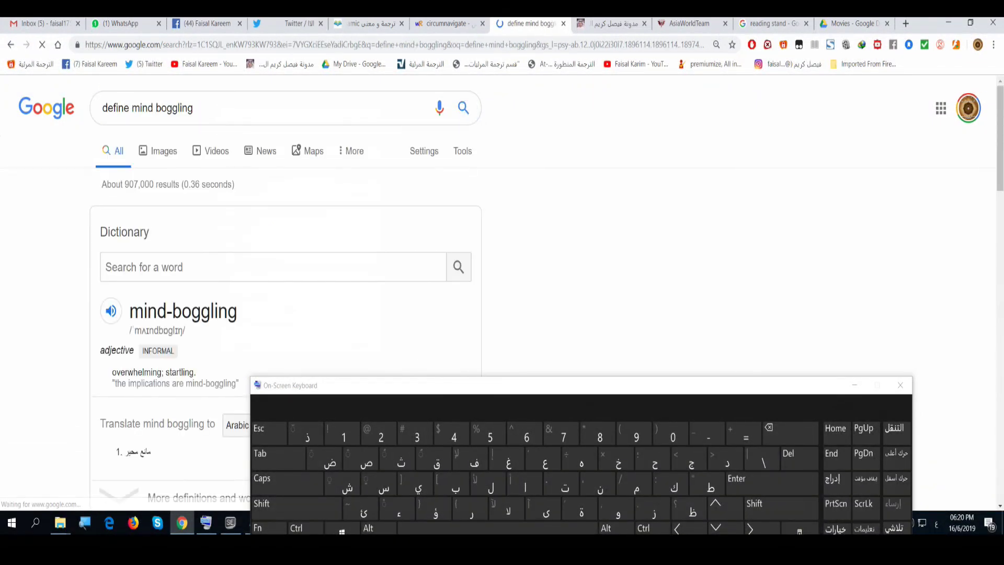
# Step: Check Google's dictionary definition and Arabic translation of "mind-boggling" against the transcript wording, and expand the dictionary entry
pyautogui.scroll(-2, 2, 219)
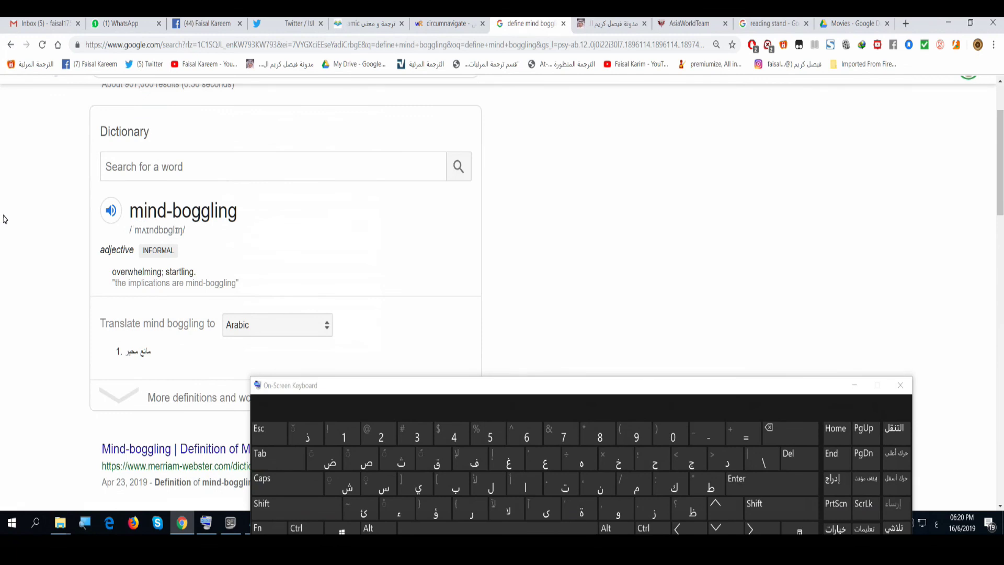
pyautogui.click(948, 23)
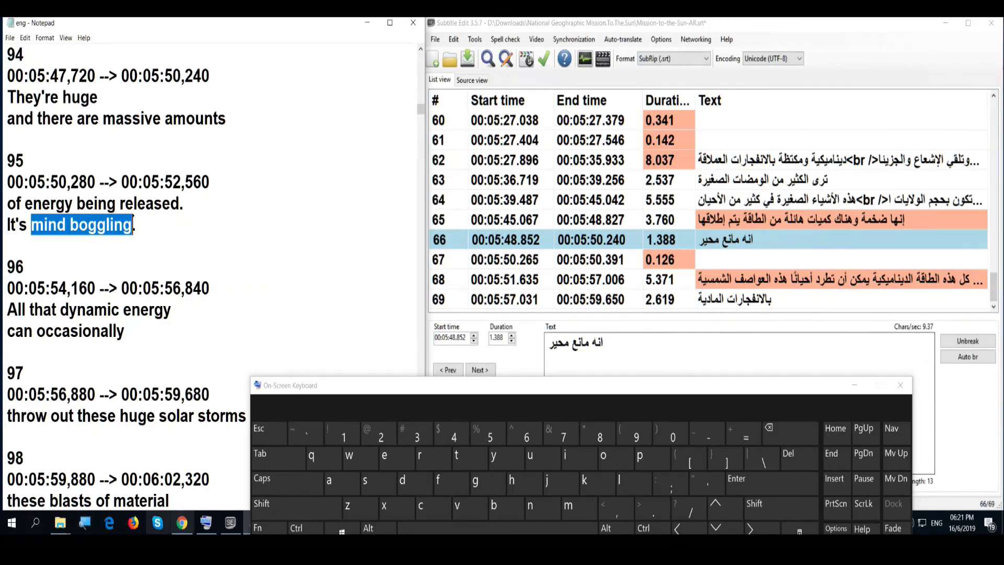
pyautogui.click(181, 522)
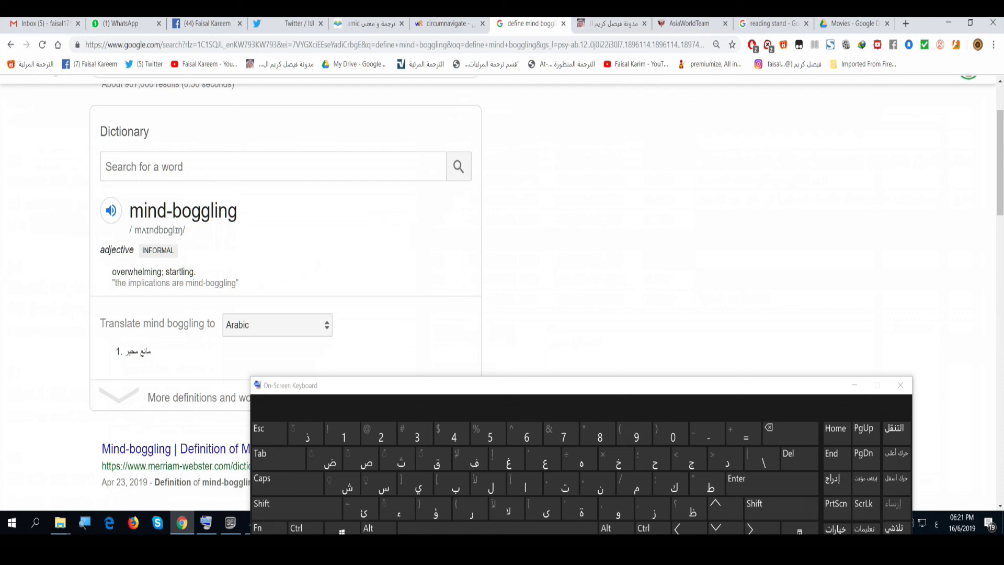
pyautogui.click(111, 402)
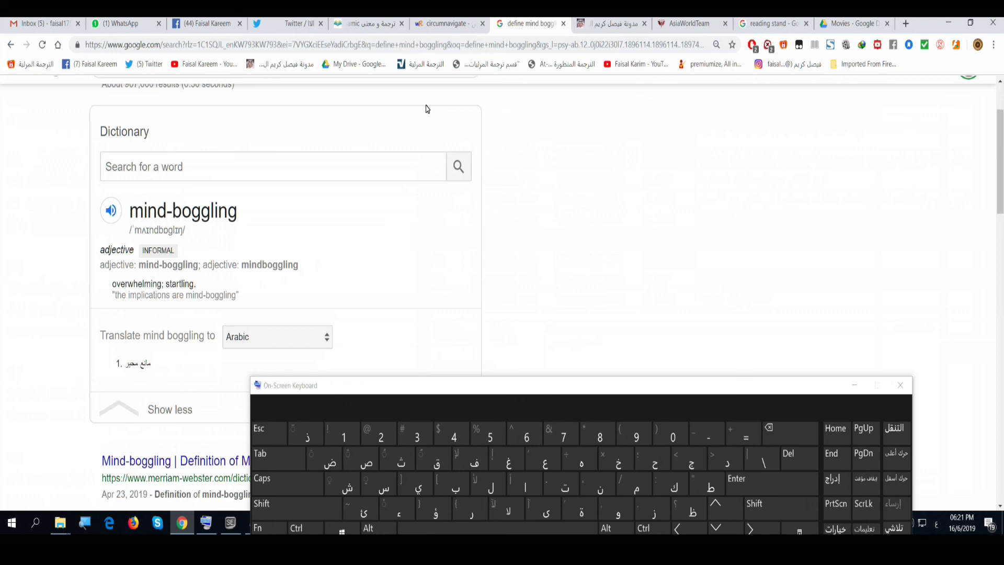
# Step: Look up the copied phrase "mind boggling" in the Almaany Arabic-English dictionary, replacing the earlier query
pyautogui.click(366, 24)
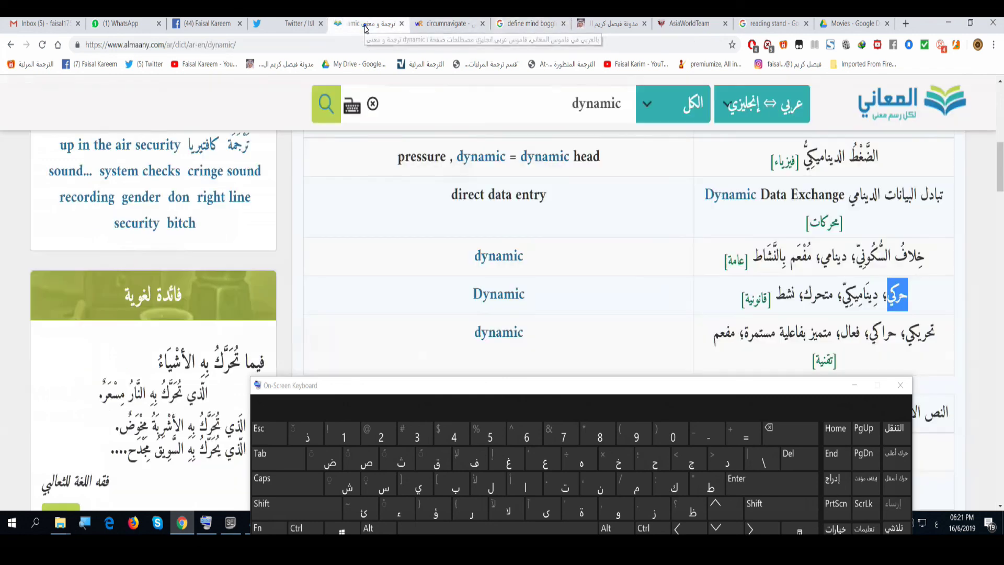
pyautogui.click(539, 107)
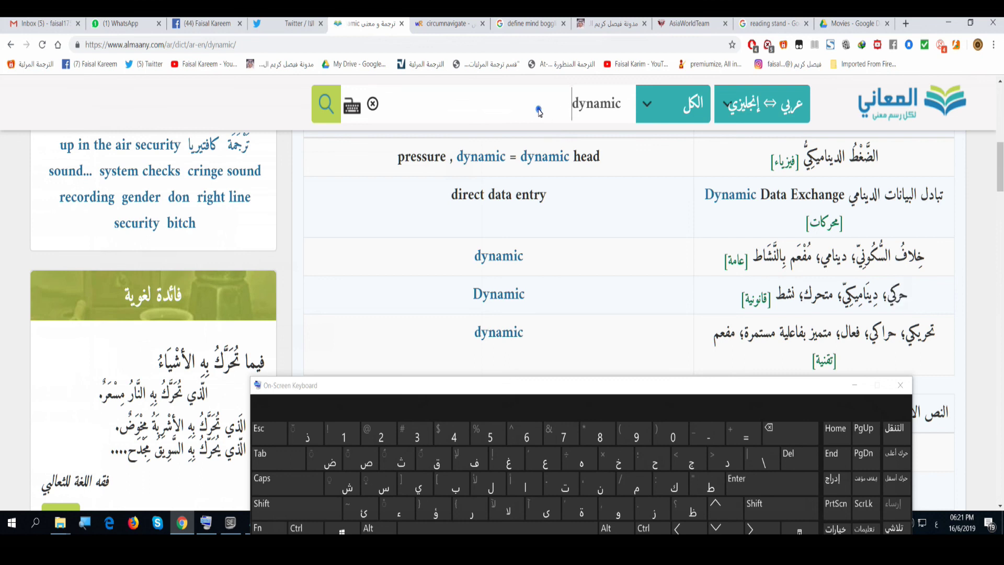
pyautogui.rightClick(539, 108)
pyautogui.click(564, 165)
pyautogui.press('Return')
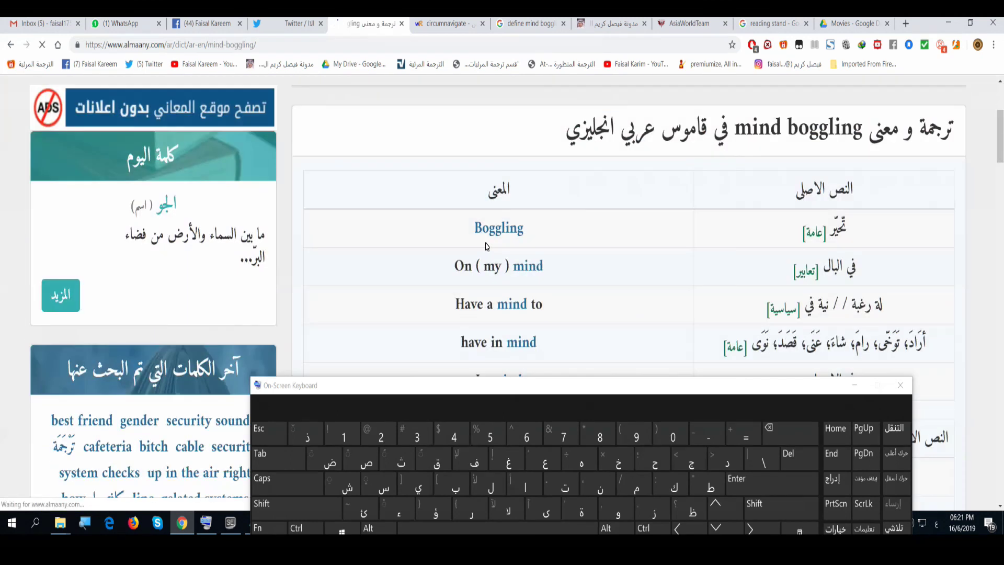
# Step: Review the Almaany translation entries listed for "boggling" and "mind"
pyautogui.scroll(-2, 487, 246)
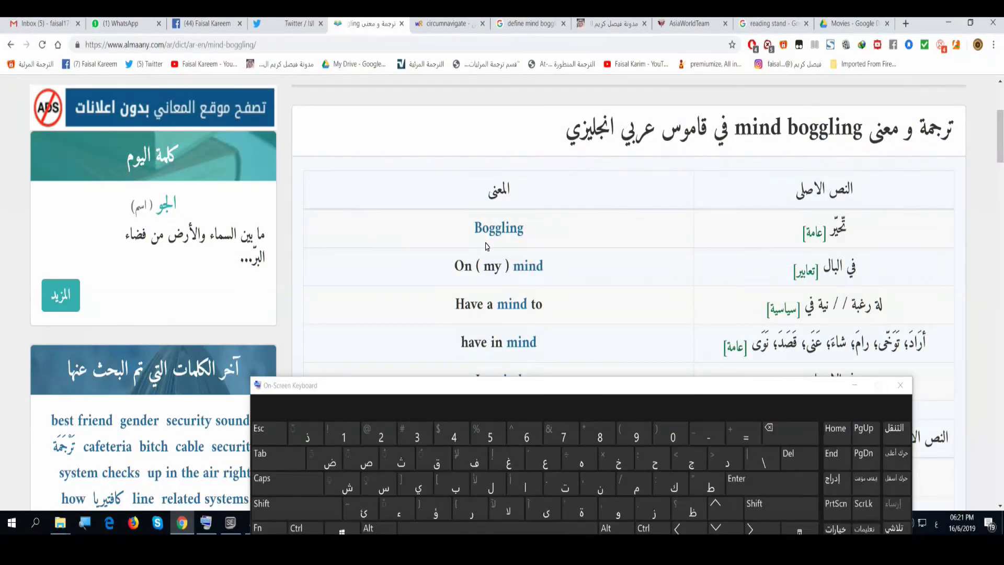
pyautogui.scroll(-2, 486, 246)
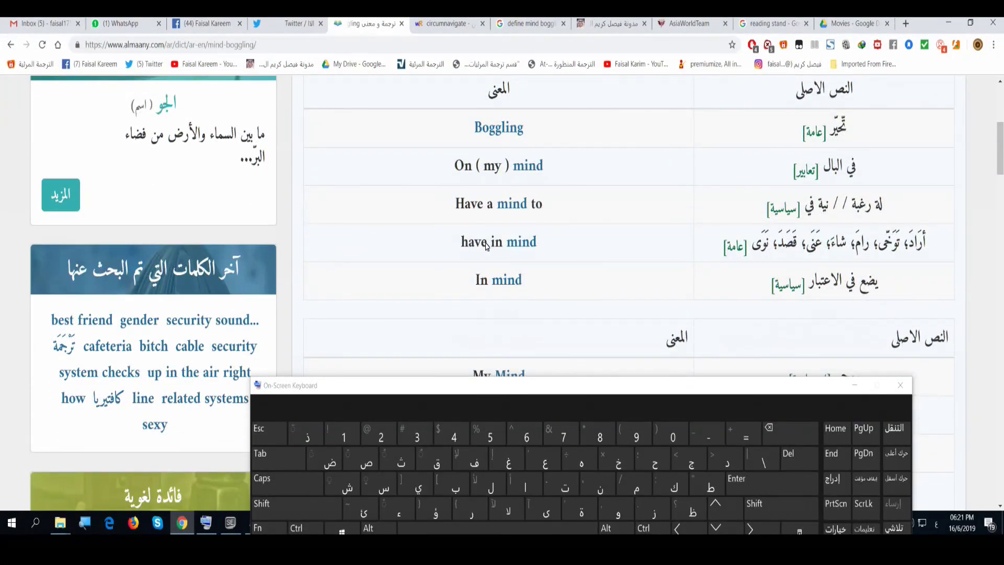
pyautogui.scroll(-7, 486, 247)
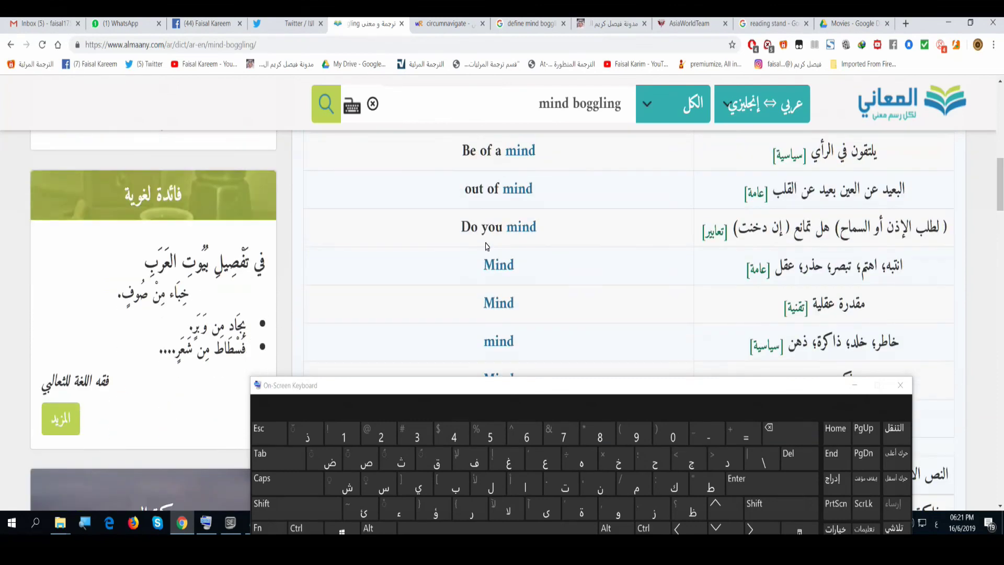
pyautogui.scroll(6, 487, 246)
pyautogui.scroll(-10, 486, 247)
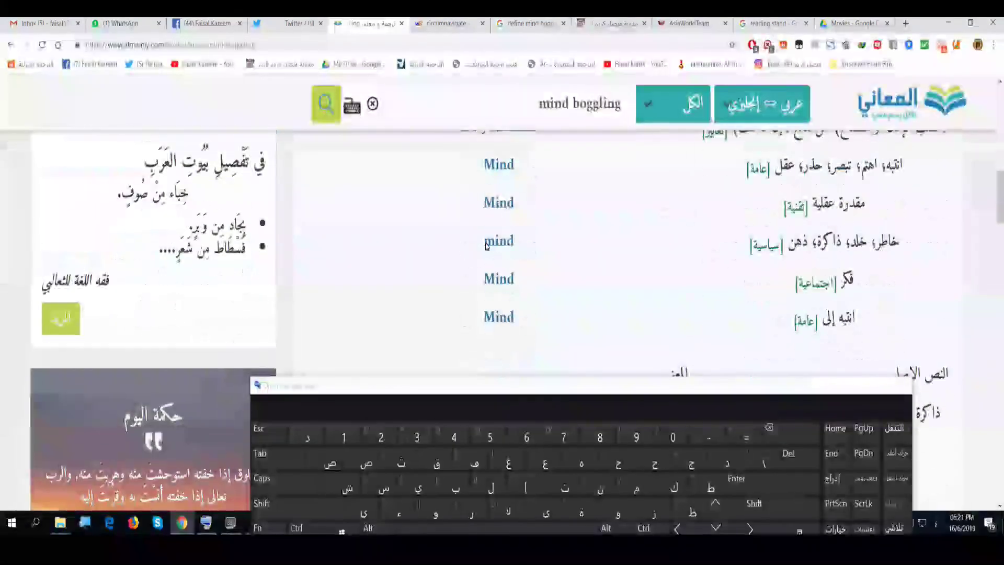
# Step: Examine Almaany's translated example sentences for Arabic renderings of "mind-boggling", including the word "مذهلا"
pyautogui.scroll(-8, 486, 246)
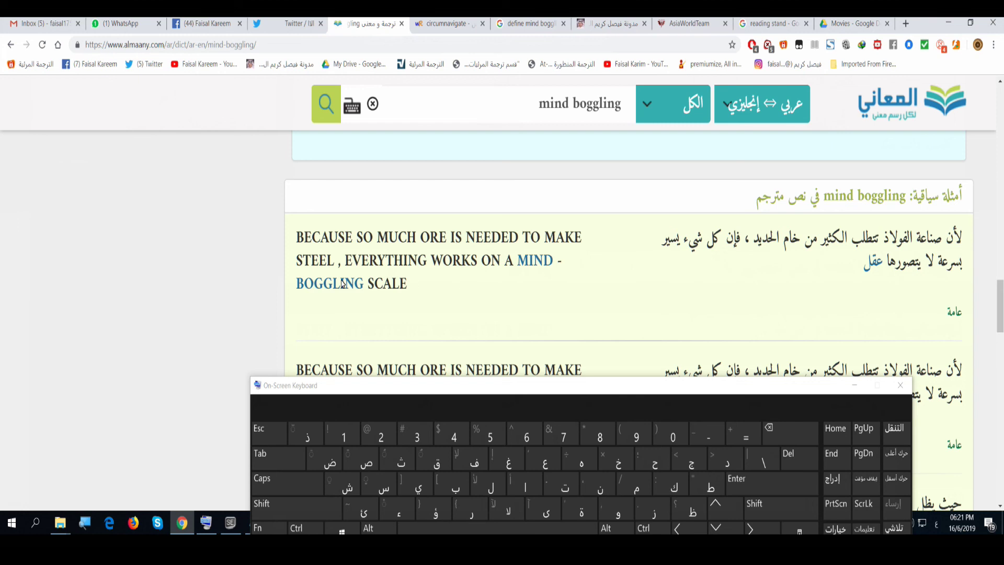
pyautogui.scroll(-2, 319, 287)
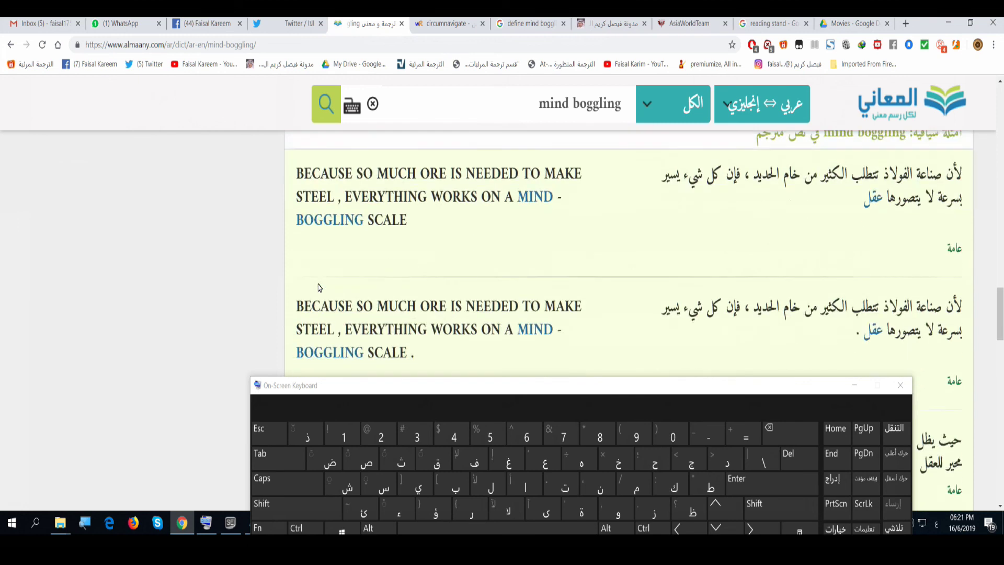
pyautogui.scroll(-4, 319, 287)
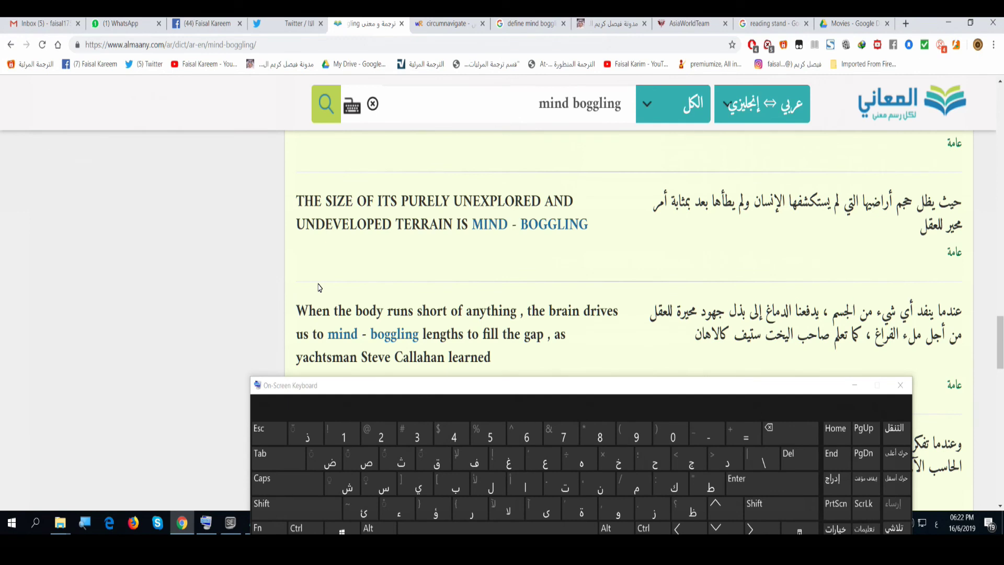
pyautogui.scroll(2, 319, 287)
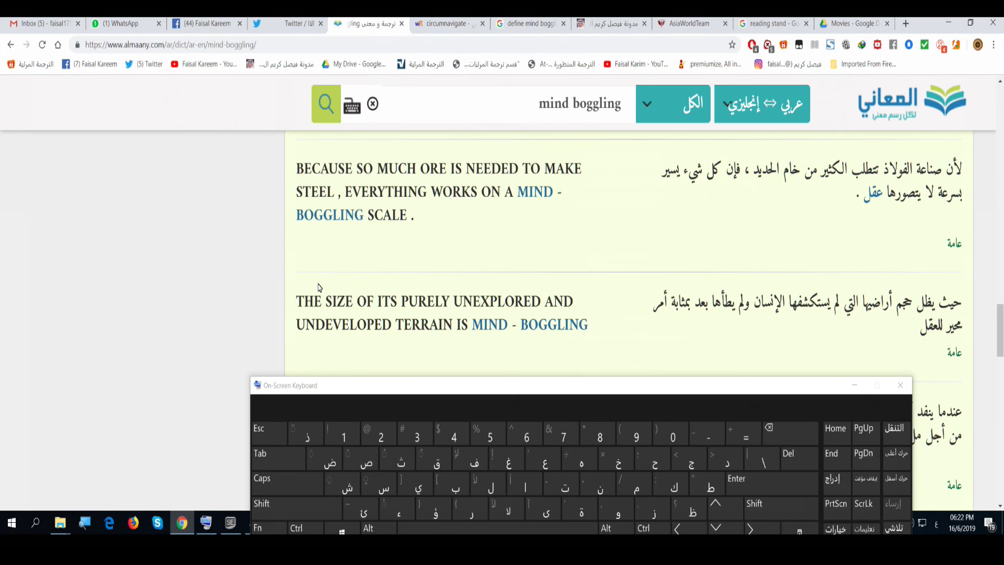
pyautogui.scroll(-2, 320, 287)
pyautogui.scroll(-2, 319, 287)
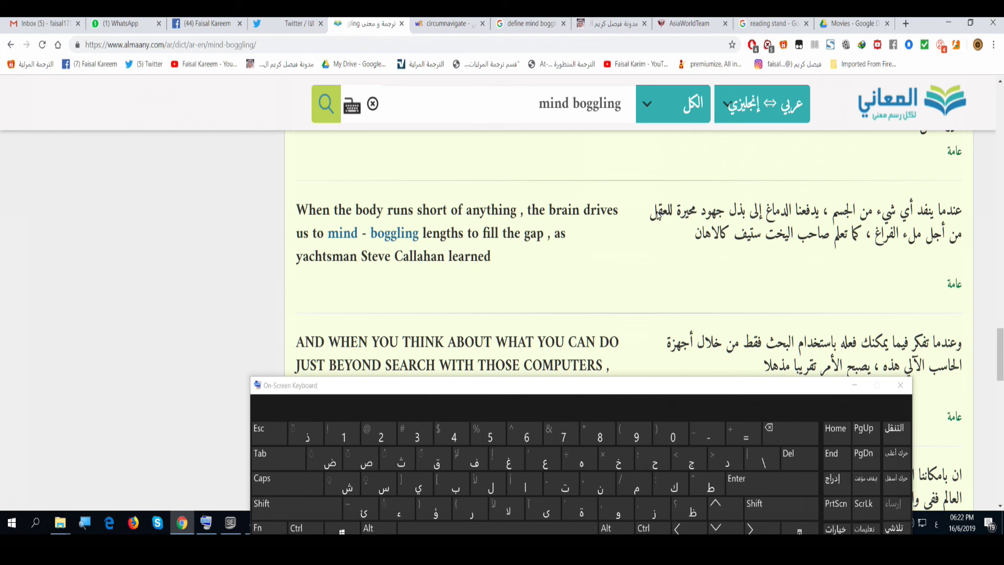
pyautogui.scroll(-2, 506, 251)
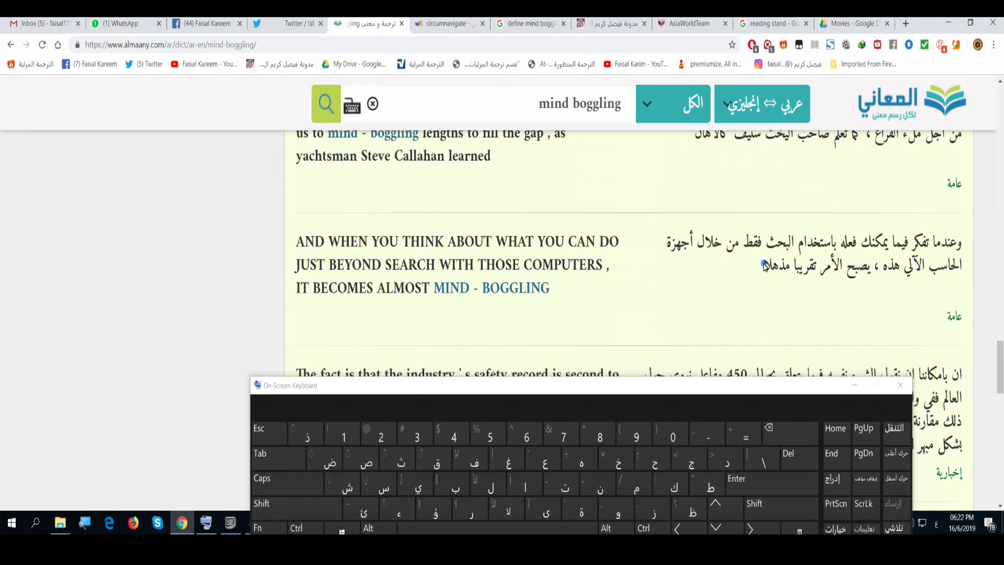
pyautogui.moveTo(765, 265); pyautogui.dragTo(792, 264)
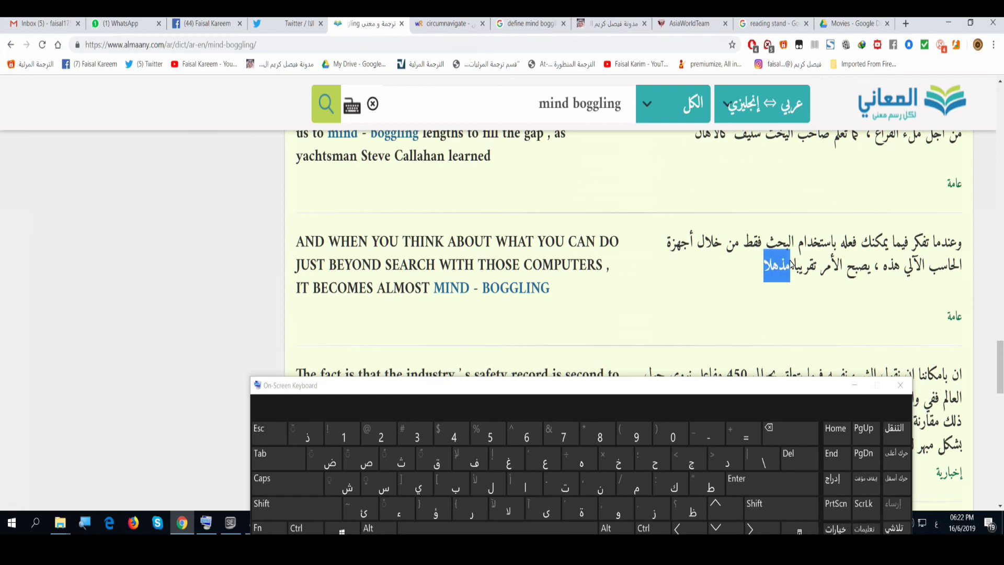
pyautogui.click(632, 278)
pyautogui.scroll(-2, 632, 278)
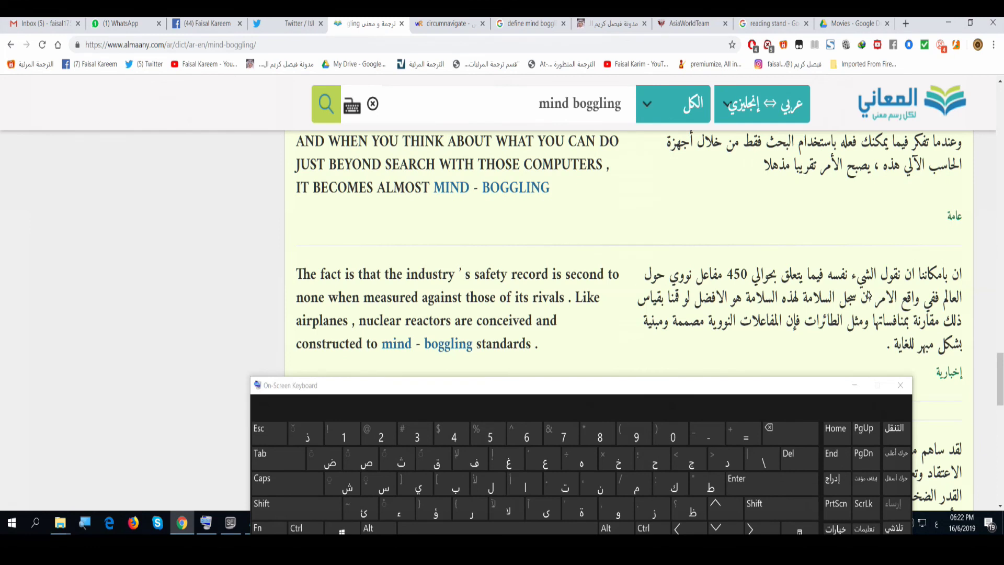
# Step: Look up Merriam-Webster's definition of "mind-boggling" from the Google results, then return to the subtitle editor
pyautogui.click(528, 23)
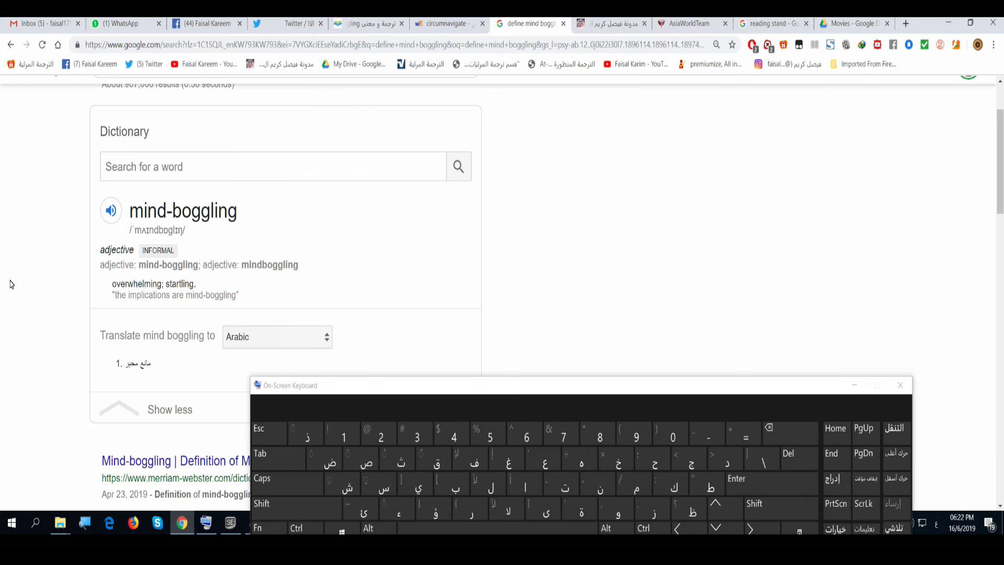
pyautogui.scroll(-4, 10, 284)
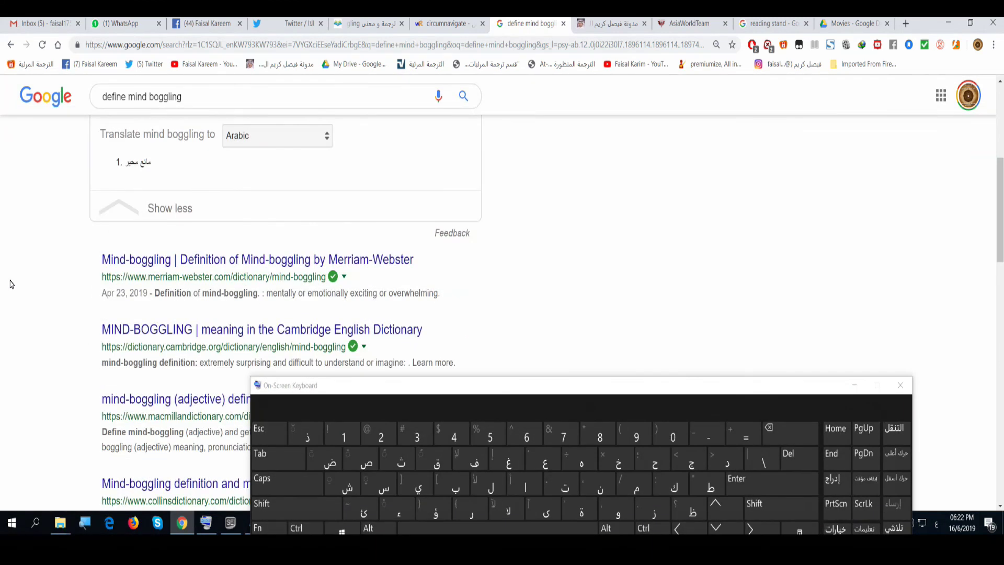
pyautogui.scroll(-2, 10, 284)
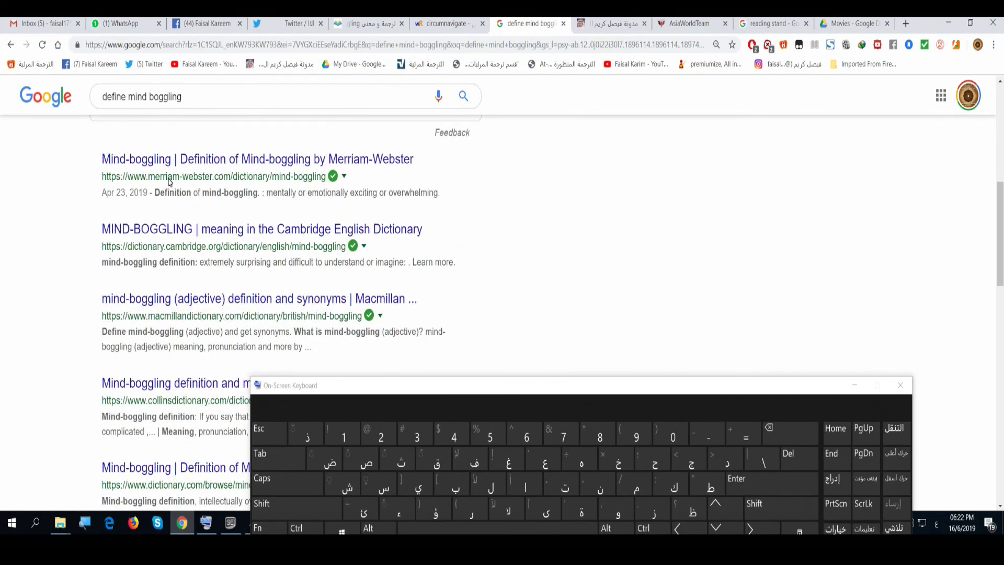
pyautogui.click(169, 170)
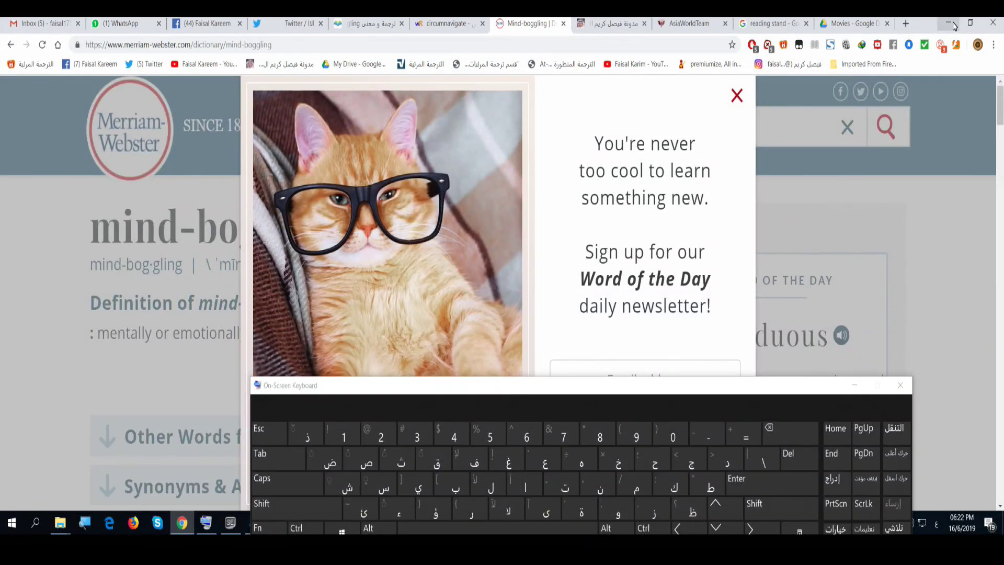
pyautogui.click(954, 25)
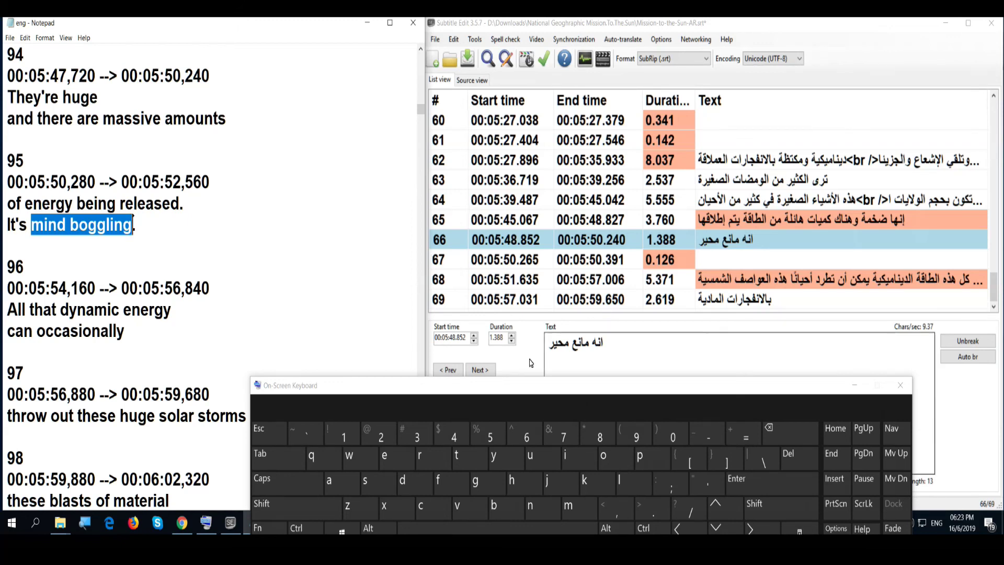
# Step: Replace "مانع محير" in subtitle 66 with "مذهل"
pyautogui.click(631, 341)
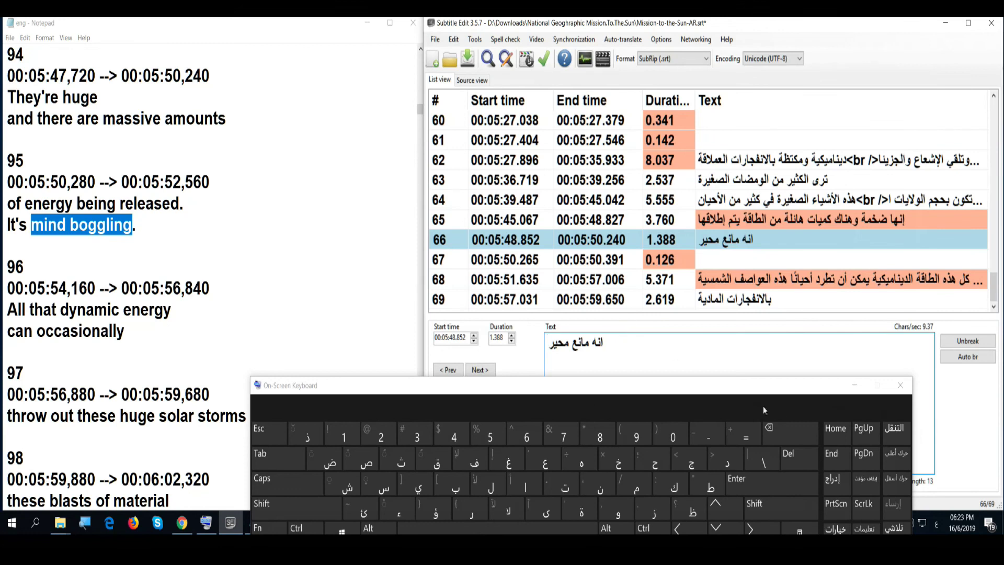
pyautogui.press('BackSpace')
pyautogui.press('BackSpace')
pyautogui.press('BackSpace')
pyautogui.press('BackSpace')
pyautogui.press('BackSpace')
pyautogui.press('BackSpace')
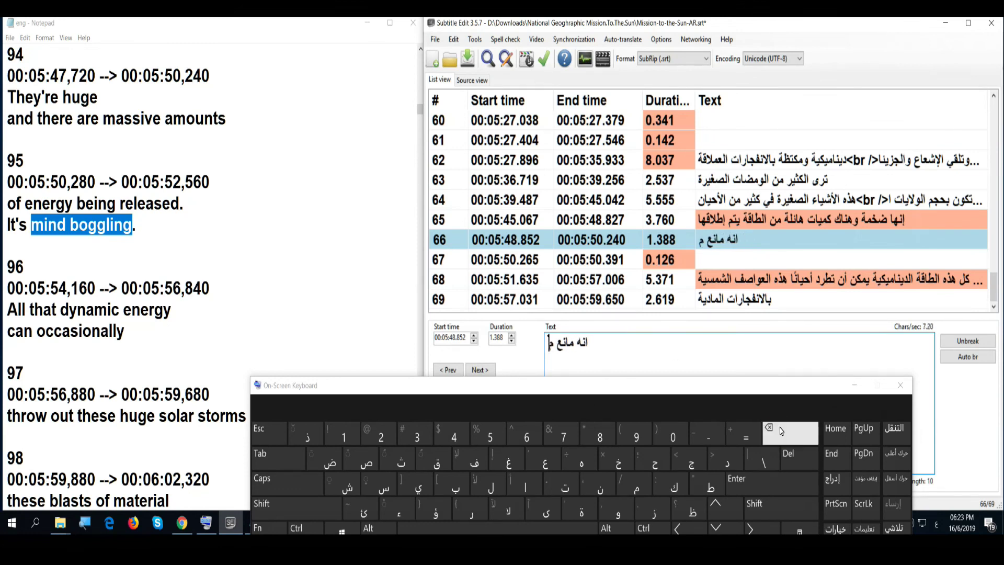
pyautogui.click(781, 430)
pyautogui.click(781, 430)
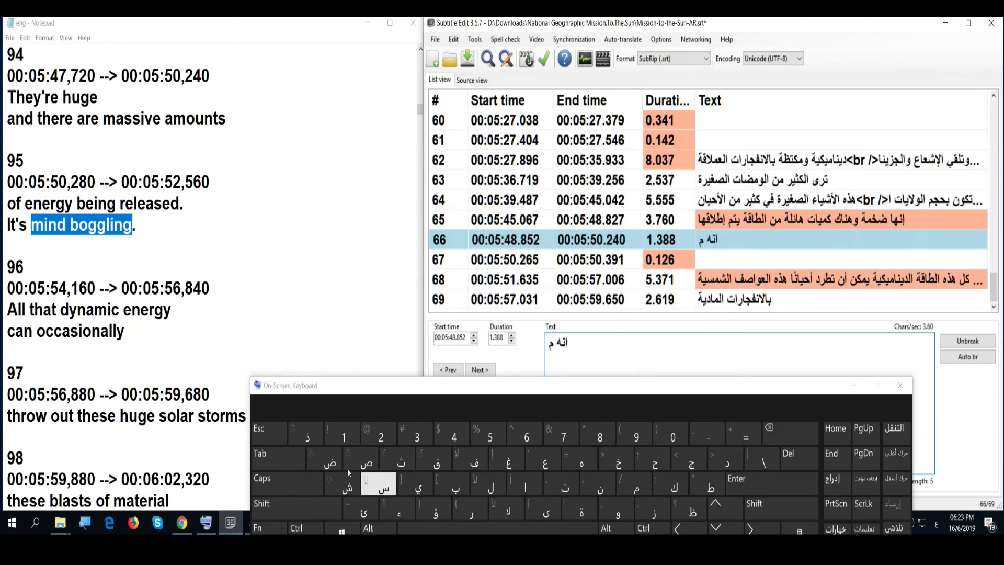
pyautogui.click(307, 439)
pyautogui.click(585, 458)
pyautogui.click(484, 489)
pyautogui.click(531, 529)
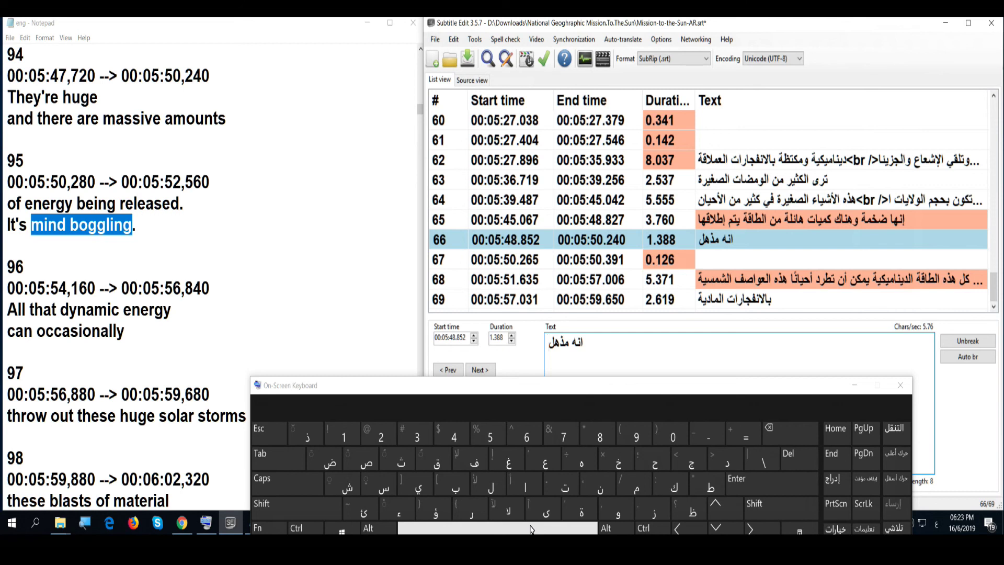
# Step: Add the word "حقا" at the end of subtitle 66
pyautogui.click(630, 457)
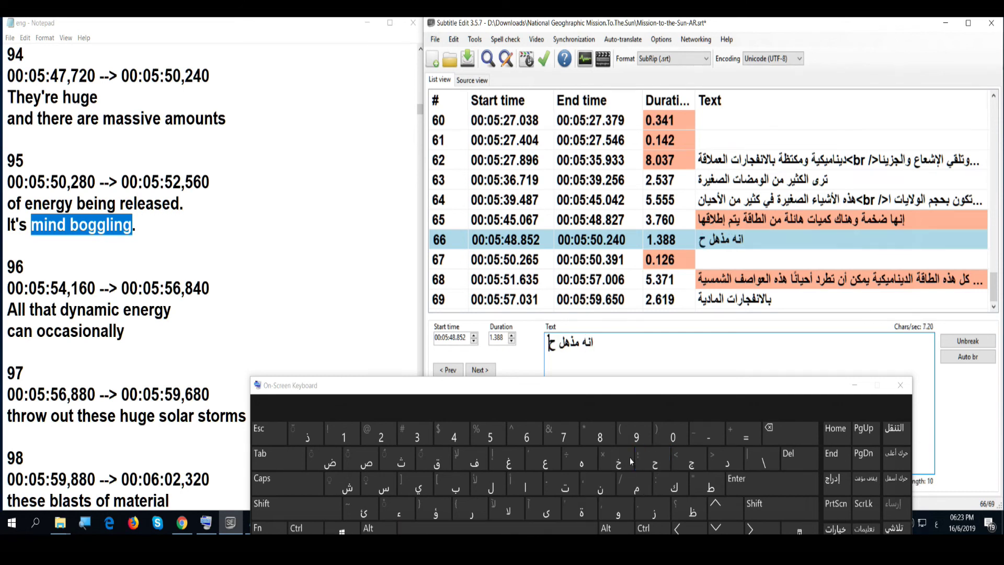
pyautogui.click(447, 464)
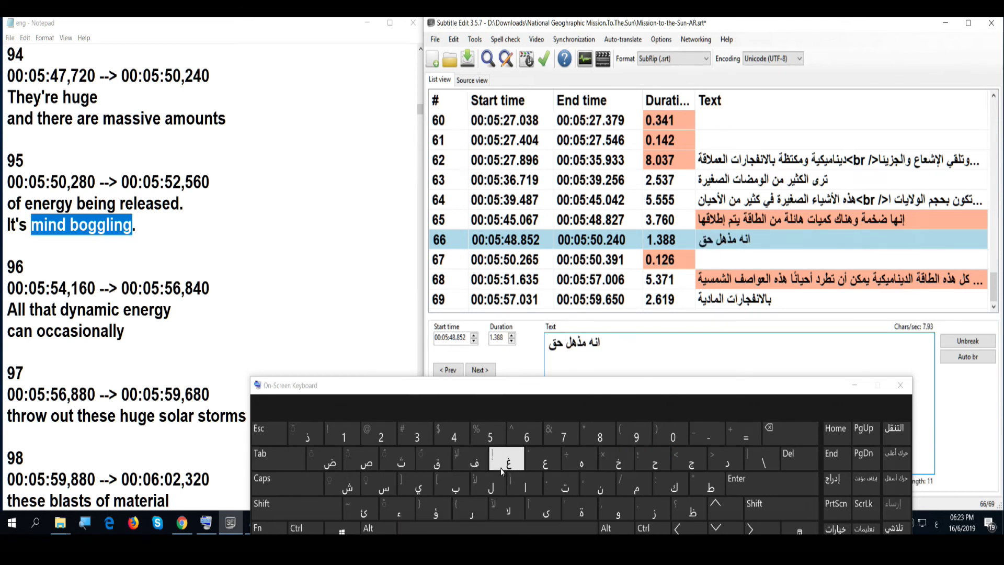
pyautogui.click(525, 485)
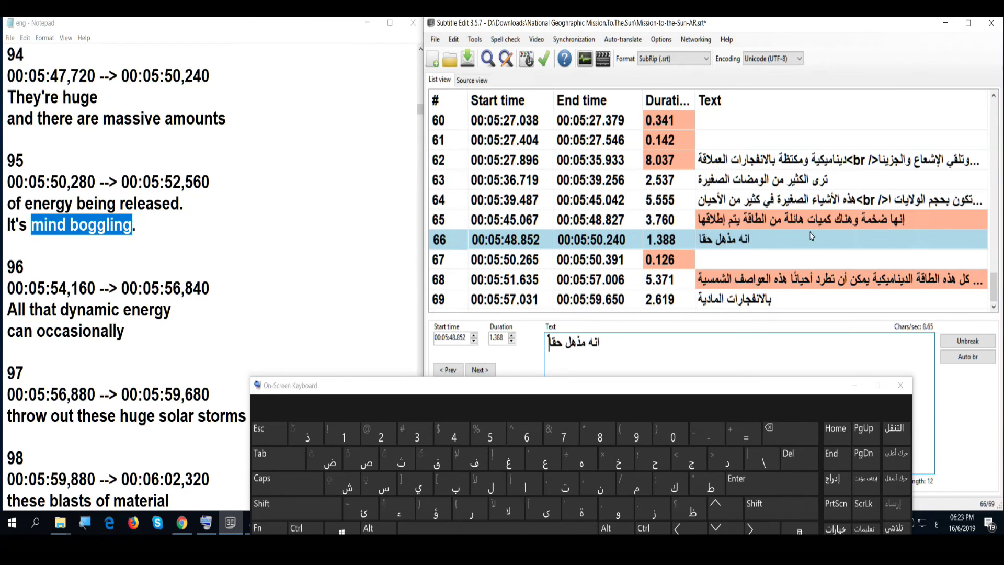
# Step: Merge subtitle 65 with the one after it and insert an Arabic comma after "إطلاقها"
pyautogui.click(864, 221)
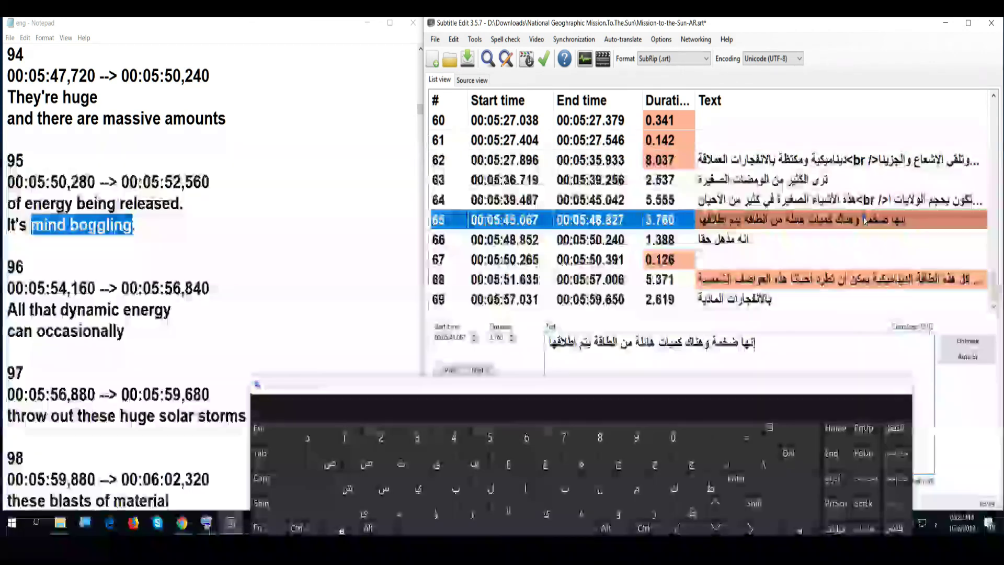
pyautogui.rightClick(864, 221)
pyautogui.click(883, 282)
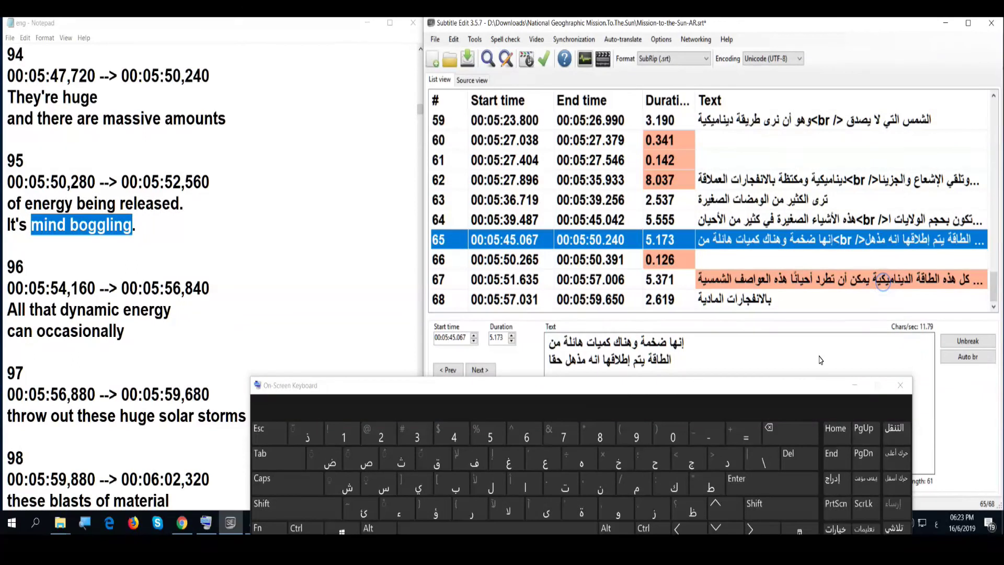
pyautogui.click(605, 368)
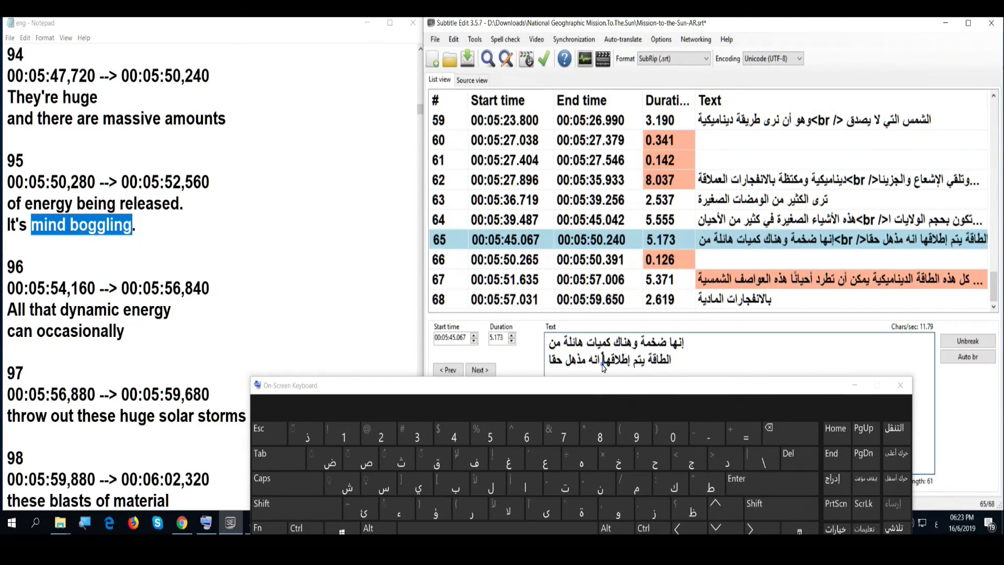
pyautogui.click(757, 518)
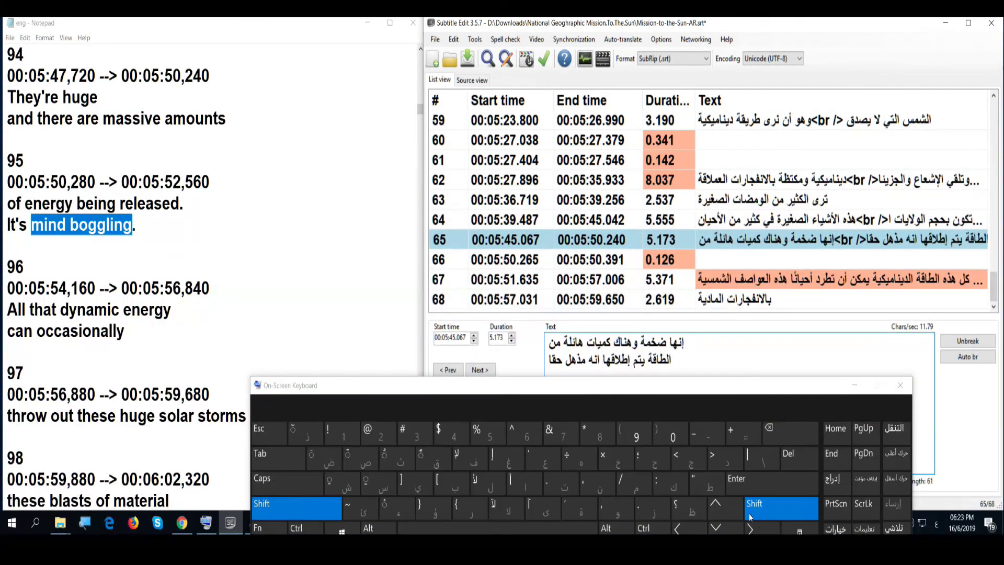
pyautogui.click(596, 482)
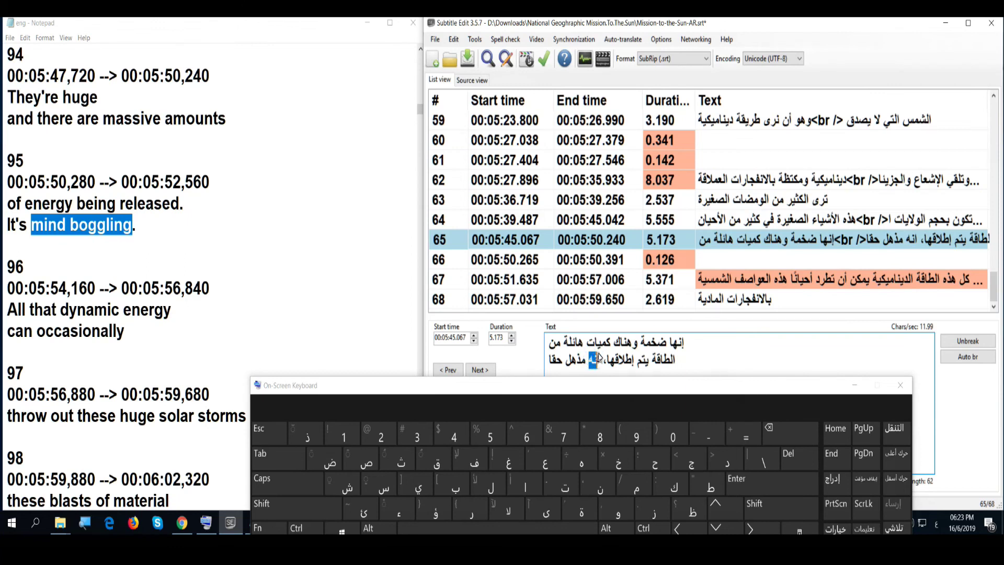
# Step: Try to replace "انه" with "هذا" in the merged subtitle 65
pyautogui.moveTo(590, 360); pyautogui.dragTo(599, 351)
pyautogui.click(584, 510)
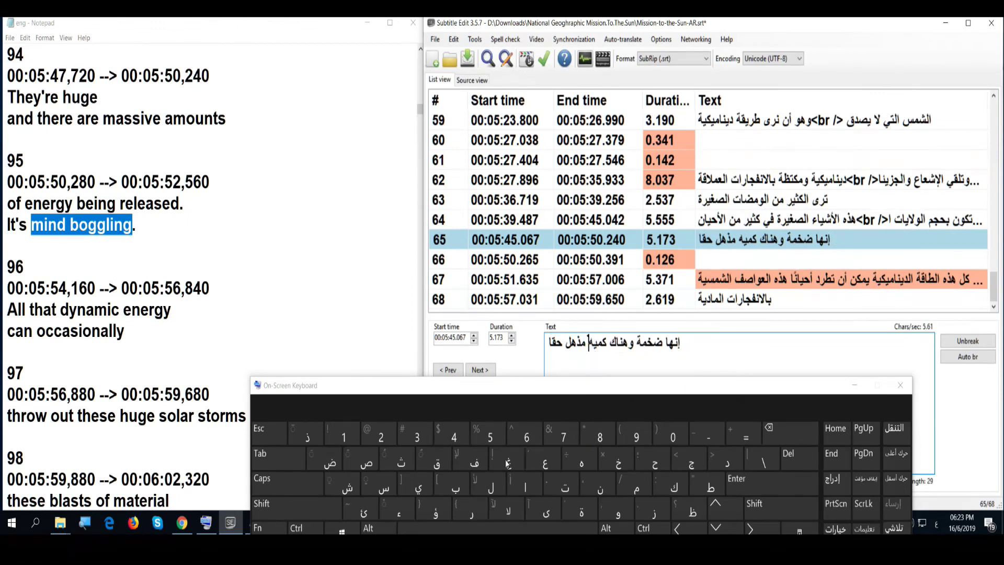
pyautogui.click(317, 443)
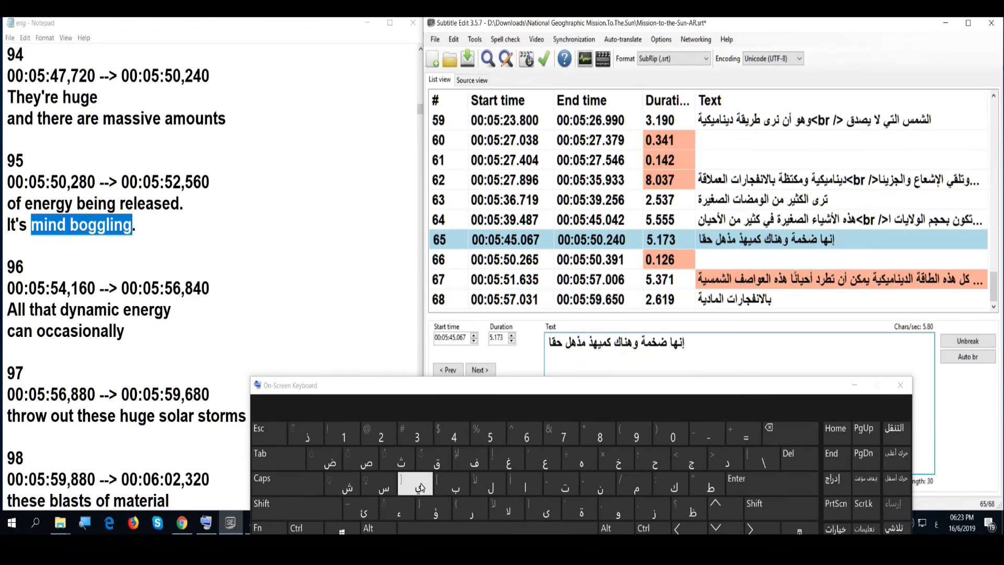
pyautogui.click(525, 484)
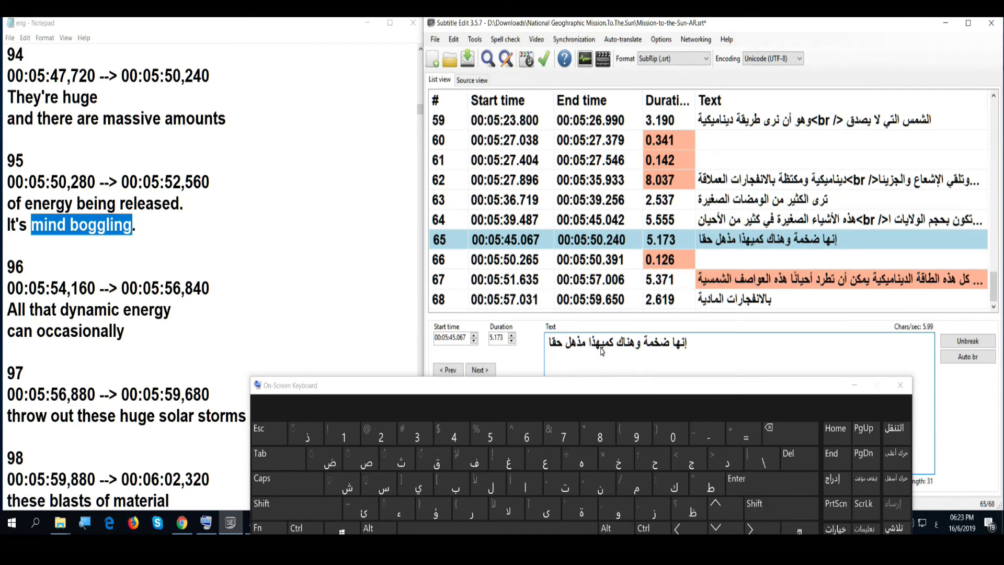
pyautogui.click(497, 529)
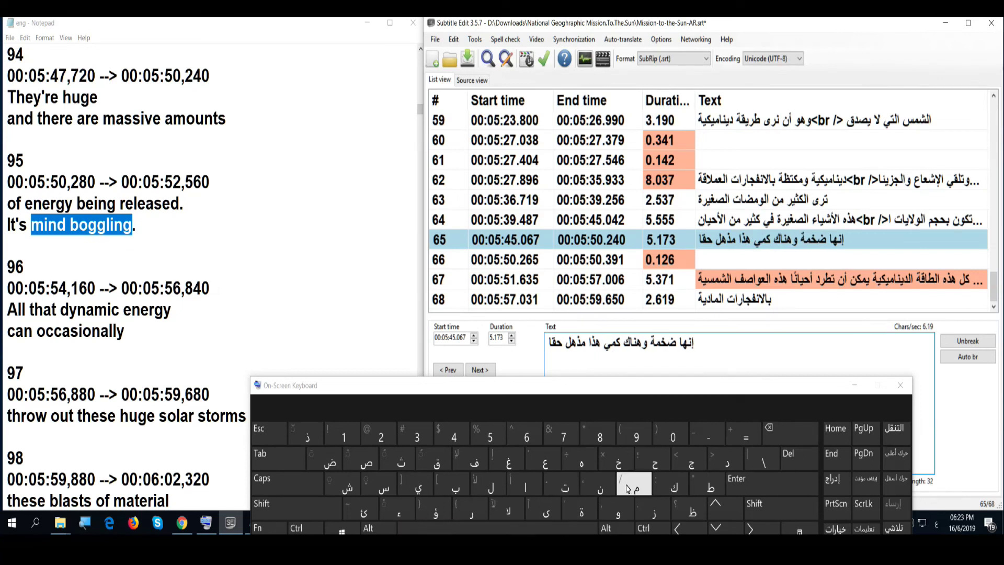
# Step: Undo the attempted rewording of subtitle 65 back to the full two-line text with the comma
pyautogui.click(454, 39)
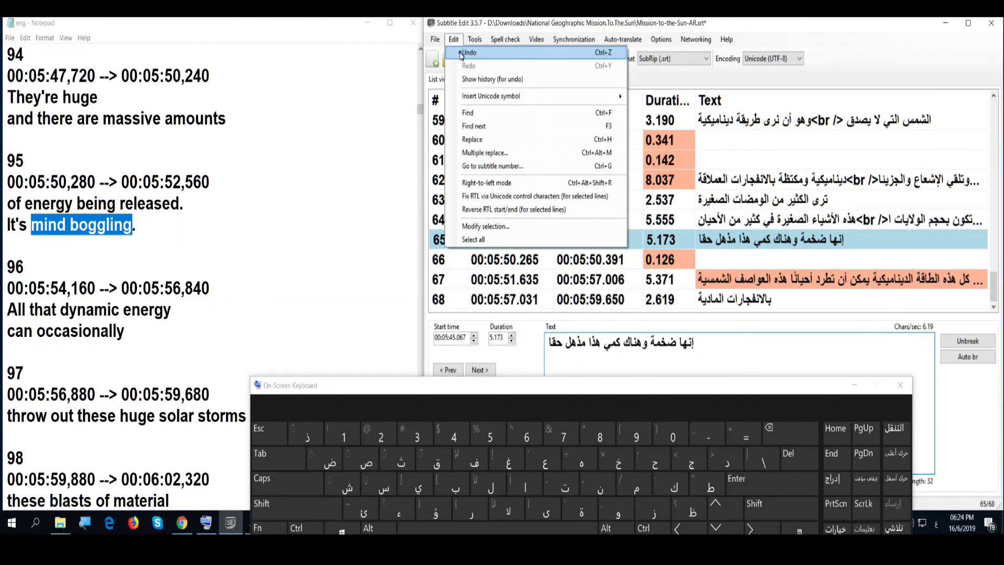
pyautogui.click(463, 53)
pyautogui.click(453, 39)
pyautogui.click(464, 53)
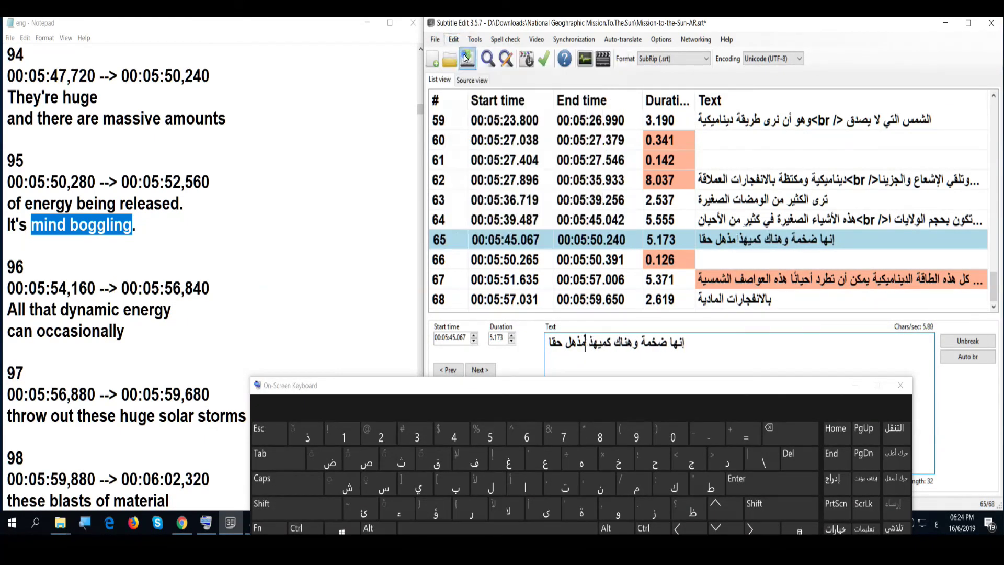
pyautogui.click(454, 39)
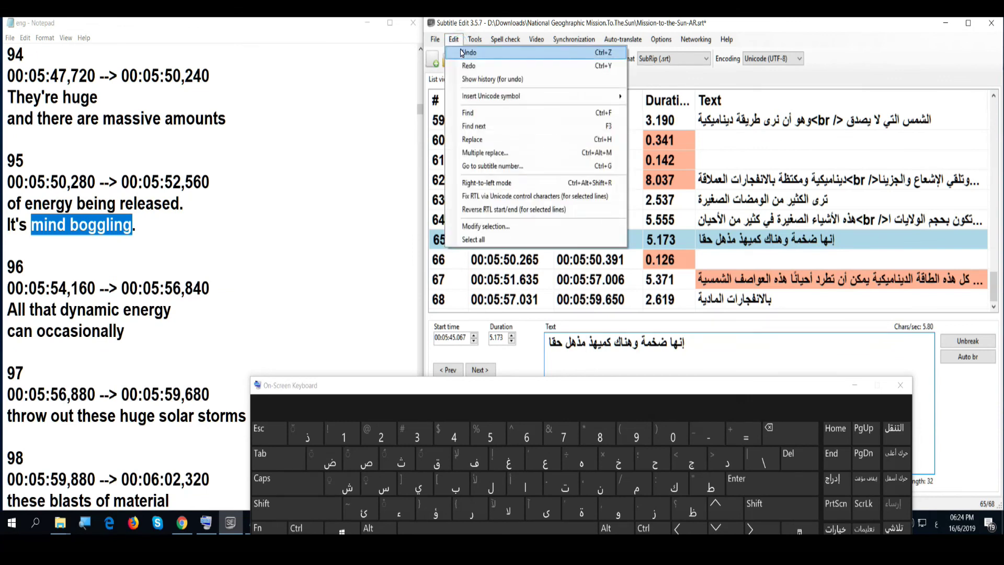
pyautogui.click(462, 53)
pyautogui.click(459, 42)
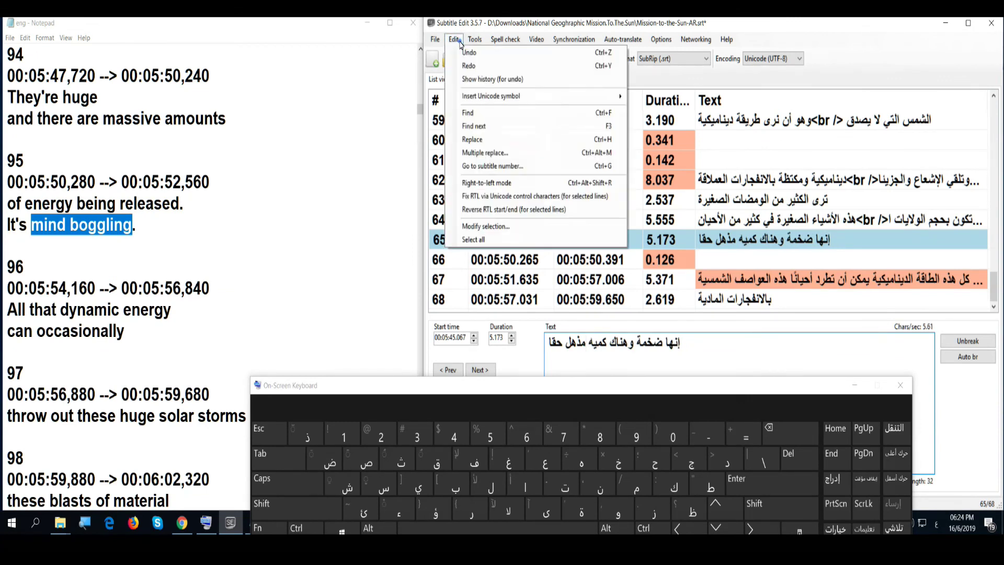
pyautogui.click(467, 52)
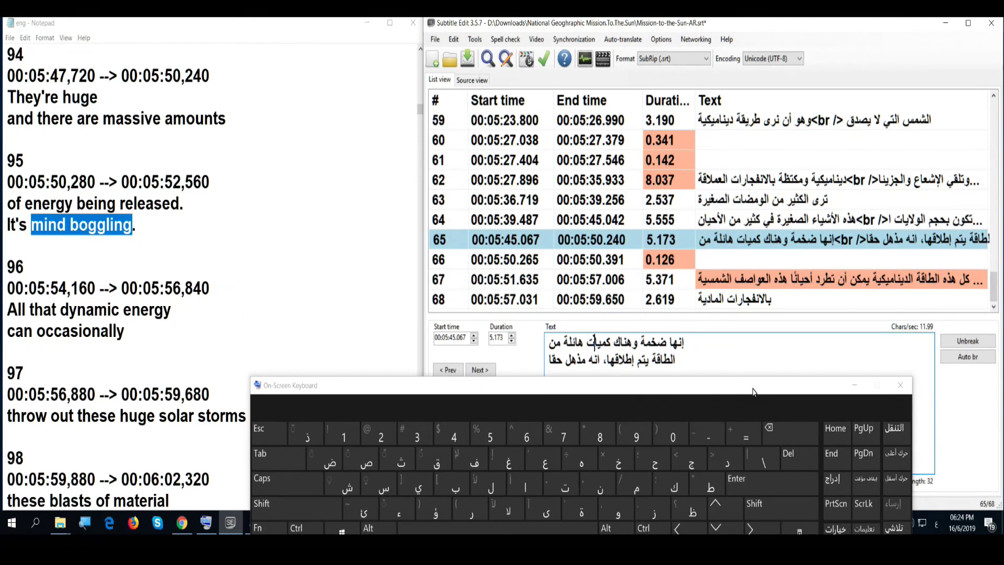
# Step: Replace "انه" with "هذا" before "مذهل حقا" in the second line of subtitle 65
pyautogui.doubleClick(595, 360)
pyautogui.click(580, 460)
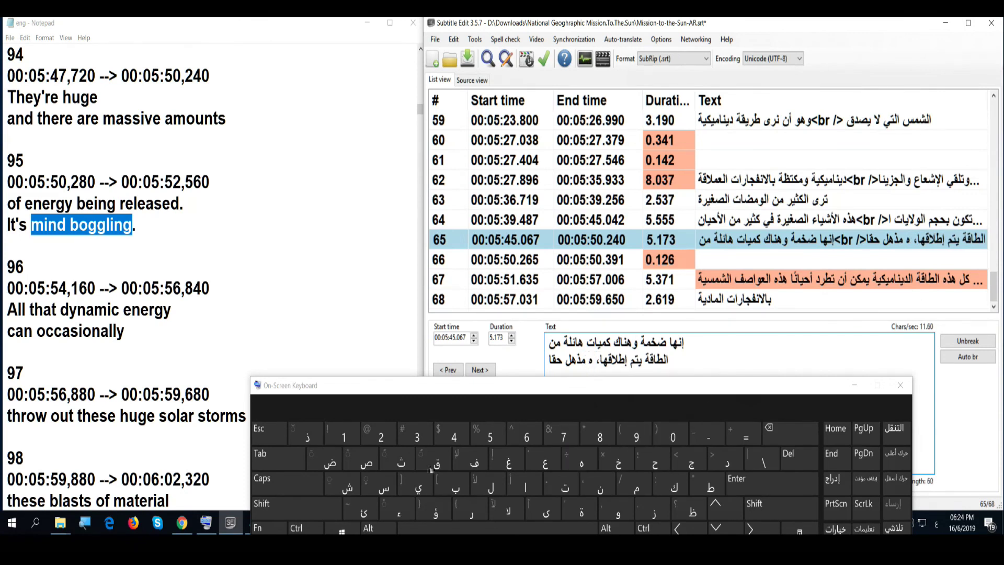
pyautogui.click(307, 434)
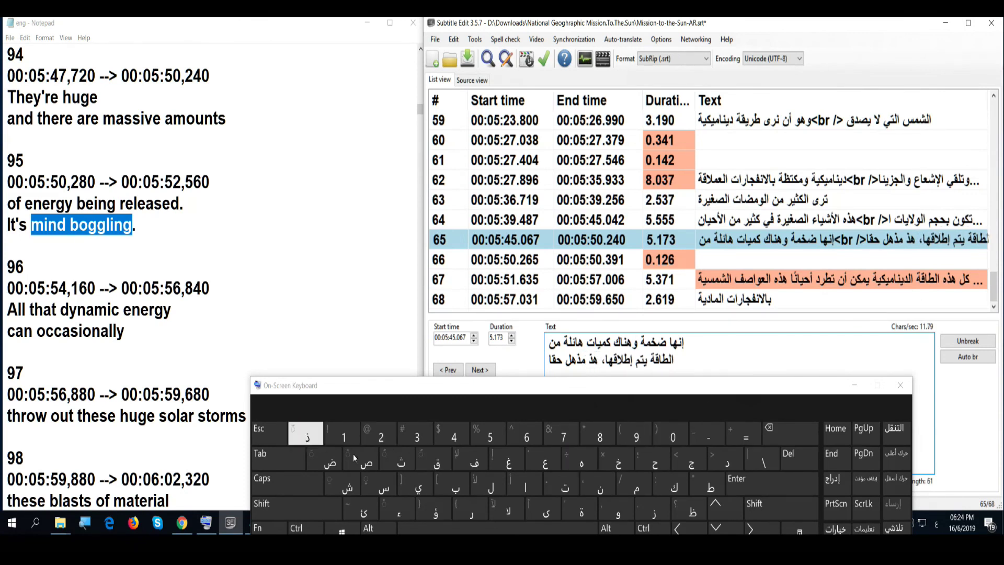
pyautogui.click(541, 487)
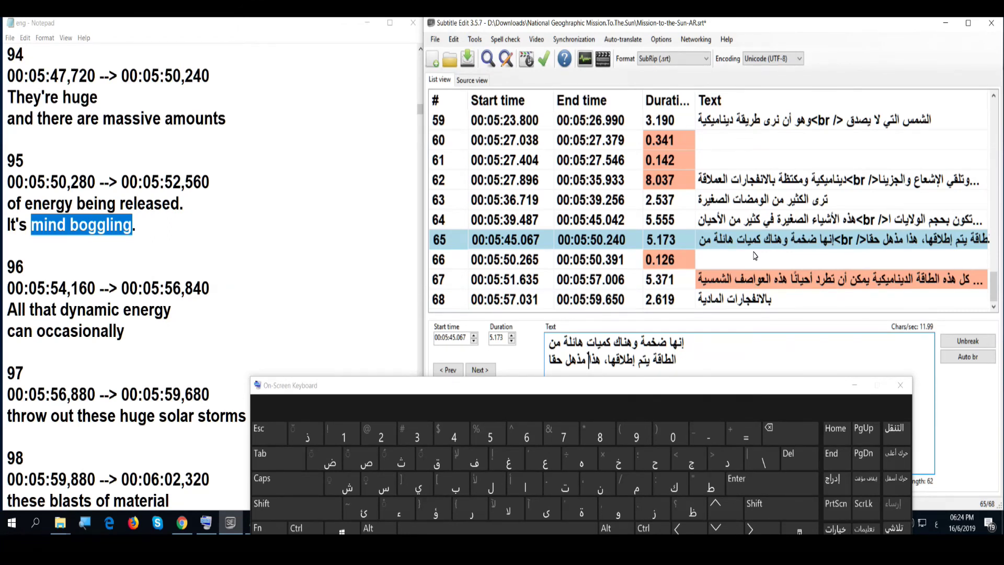
pyautogui.click(806, 242)
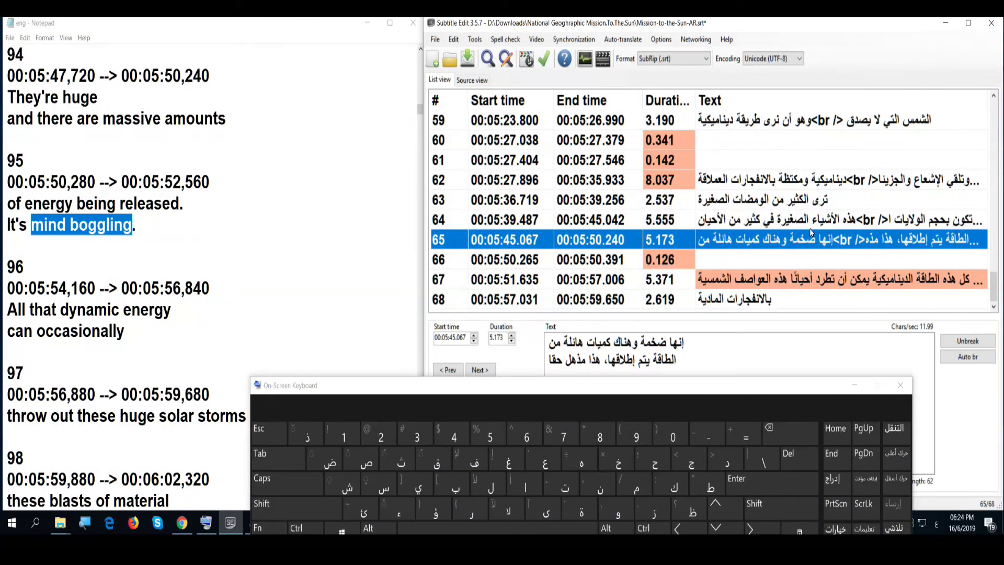
pyautogui.scroll(3, 811, 233)
pyautogui.scroll(-3, 810, 233)
pyautogui.click(724, 264)
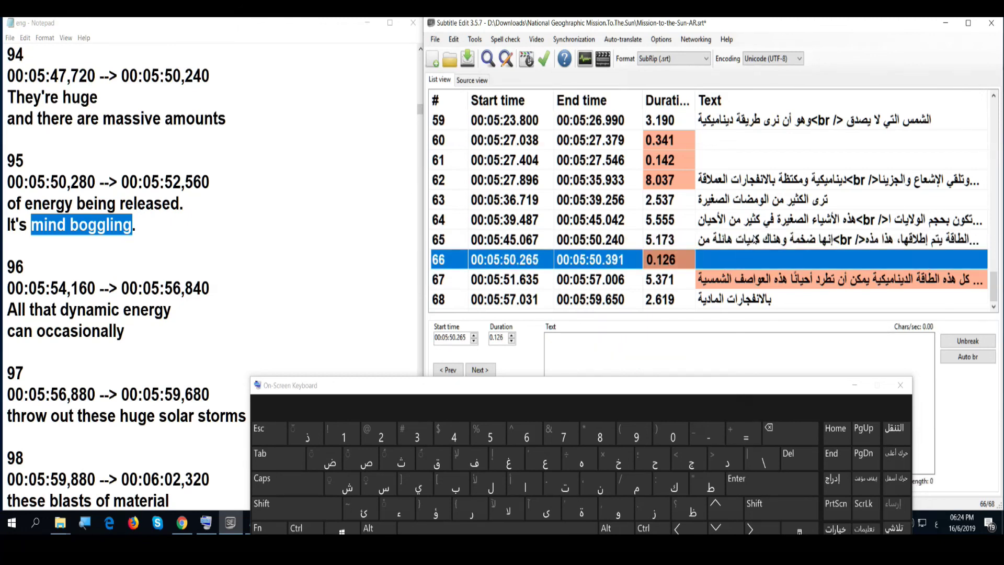
pyautogui.click(755, 239)
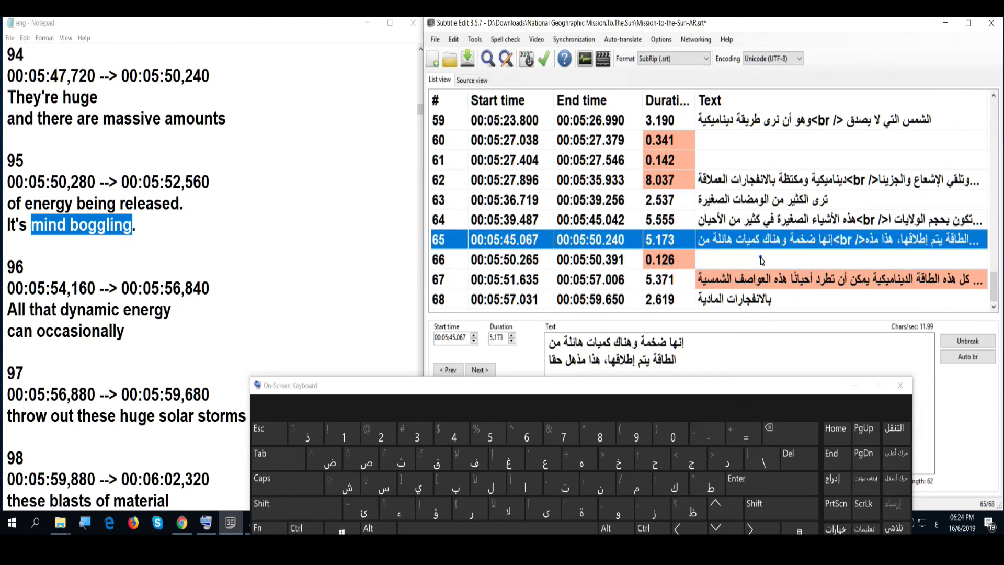
pyautogui.click(763, 261)
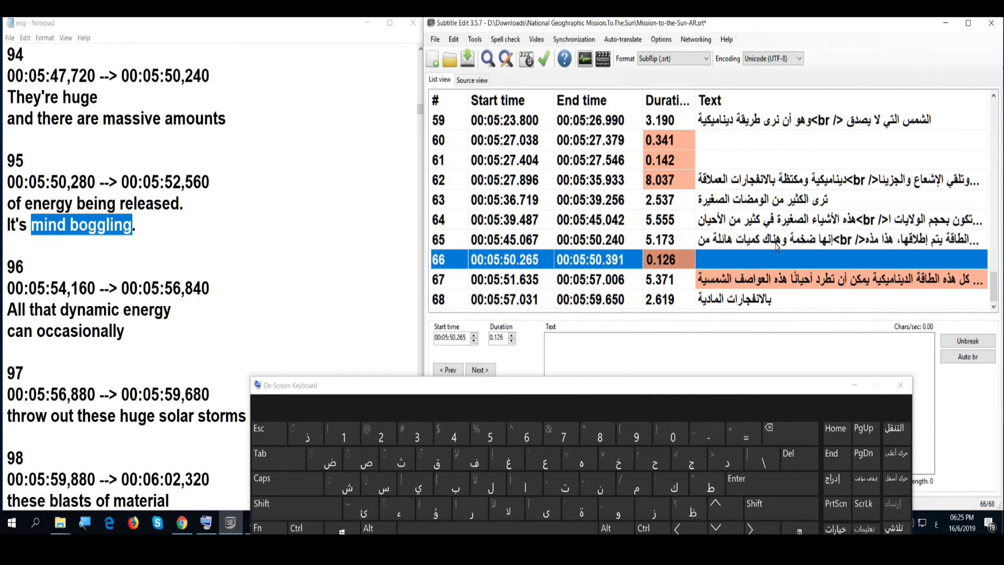
pyautogui.click(777, 244)
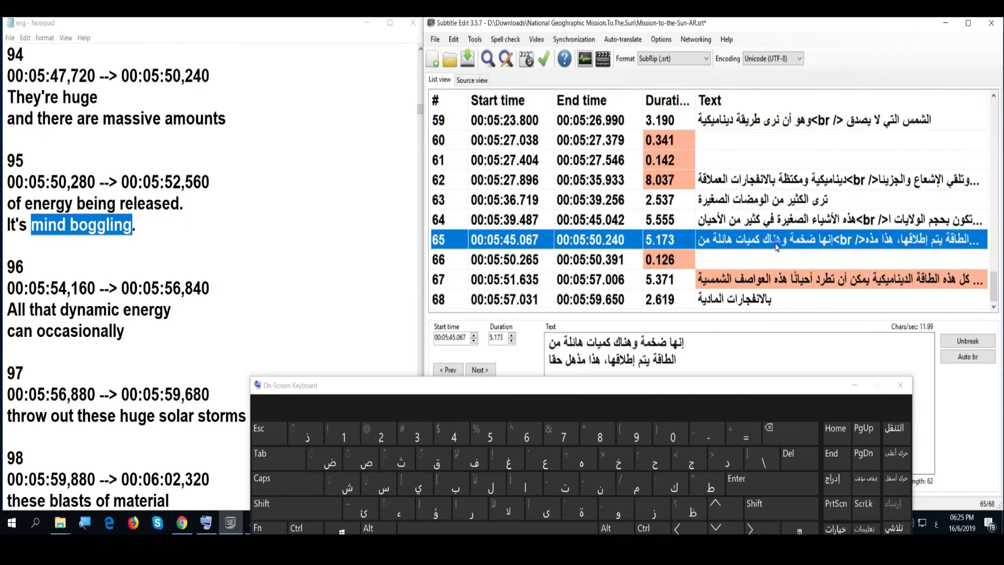
# Step: Hide the on-screen keyboard and select the empty subtitle 66
pyautogui.click(855, 385)
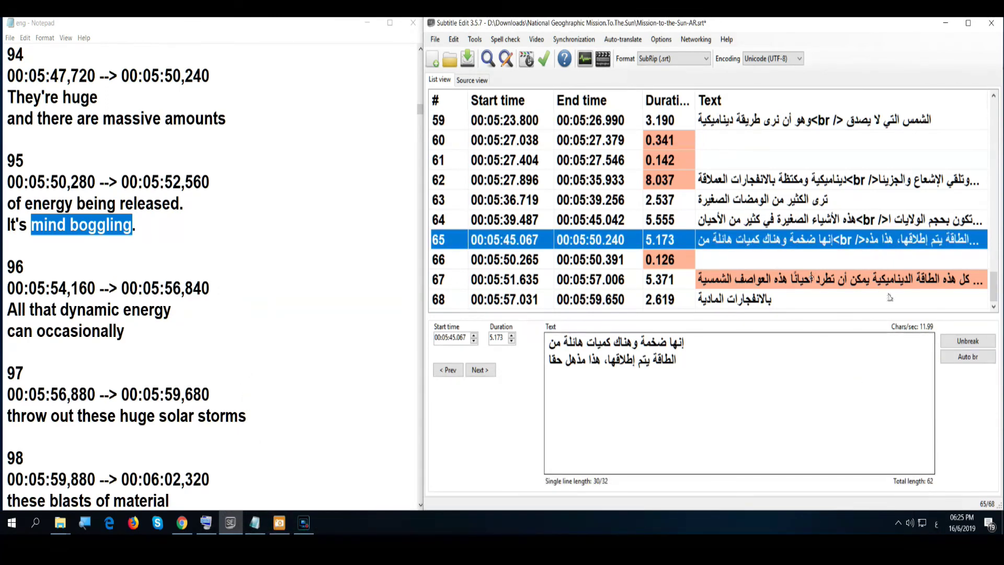
pyautogui.click(734, 262)
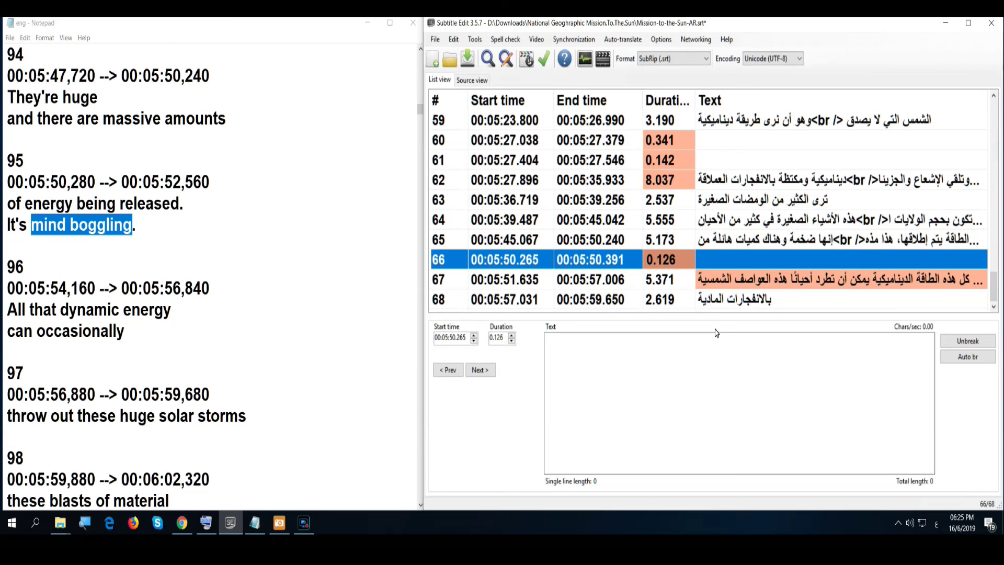
pyautogui.click(303, 530)
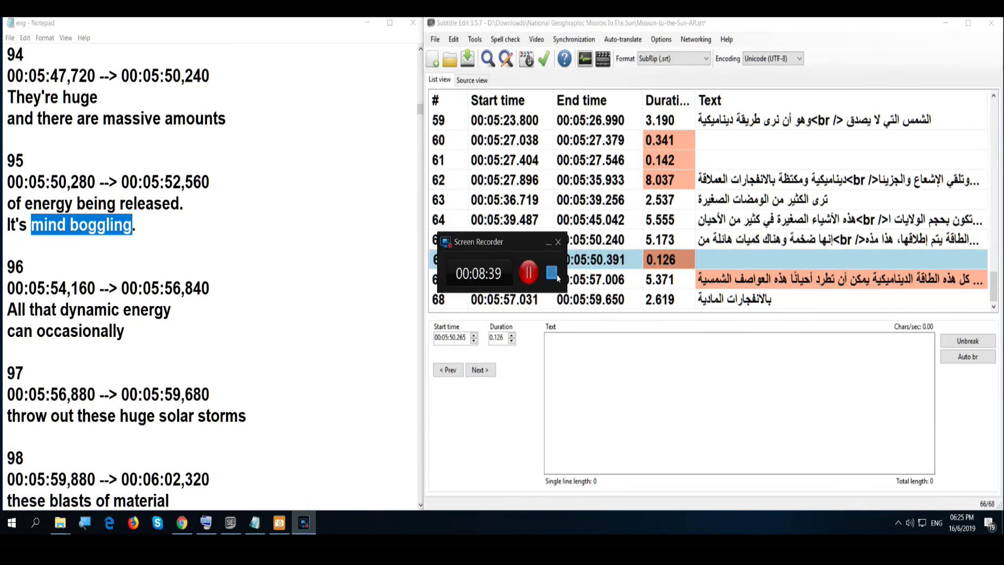